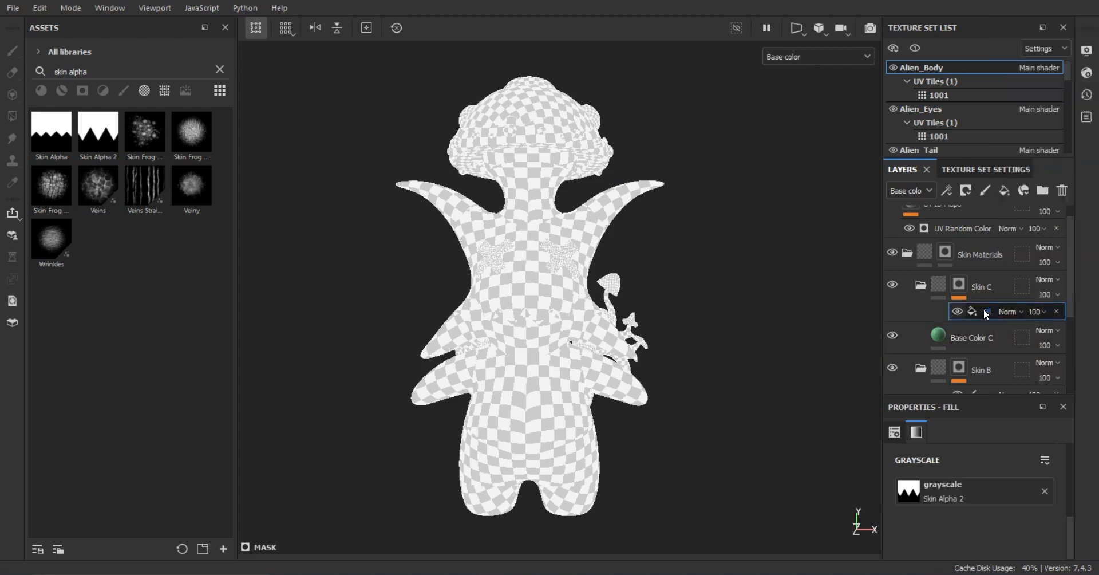
Remove the mask from the Skin C folder and clear its Base Color C layer out of Skin Materials.
{"action": "left_click", "coordinate": [918, 289]}
{"action": "right_click", "coordinate": [958, 284]}
{"action": "left_click", "coordinate": [967, 147]}
{"action": "left_click", "coordinate": [939, 314]}
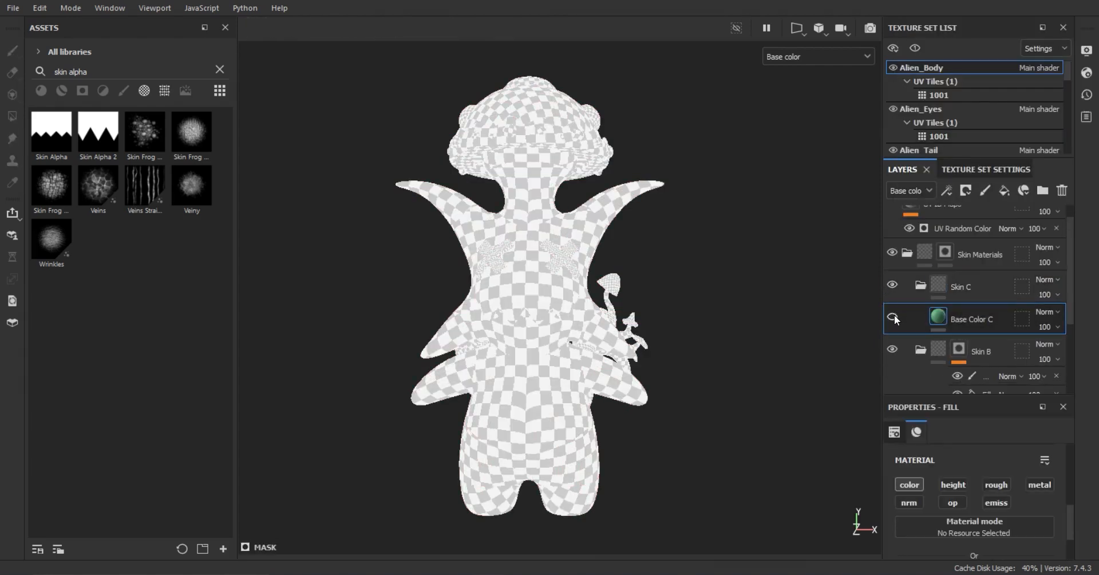
{"action": "scroll", "coordinate": [930, 339], "scroll_direction": "up", "scroll_amount": 1}
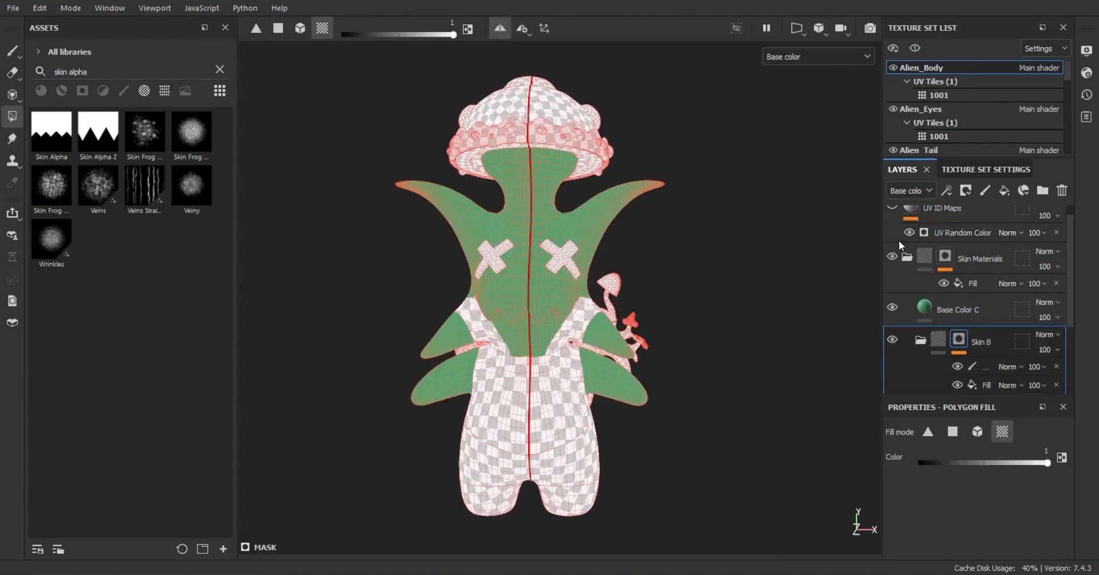
{"action": "left_click", "coordinate": [946, 319]}
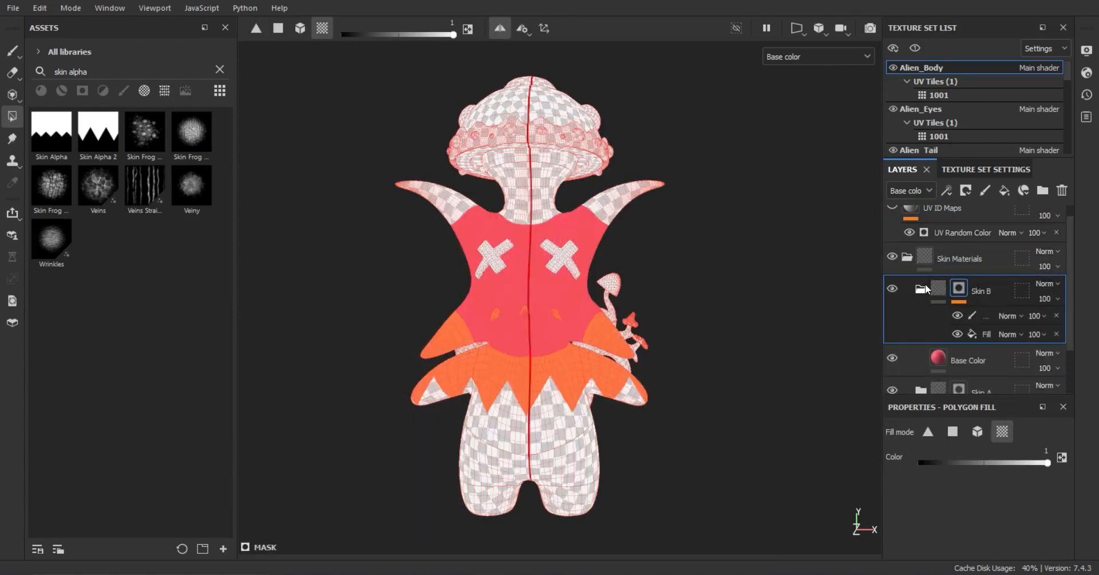
{"action": "scroll", "coordinate": [973, 309], "scroll_direction": "up", "scroll_amount": 1}
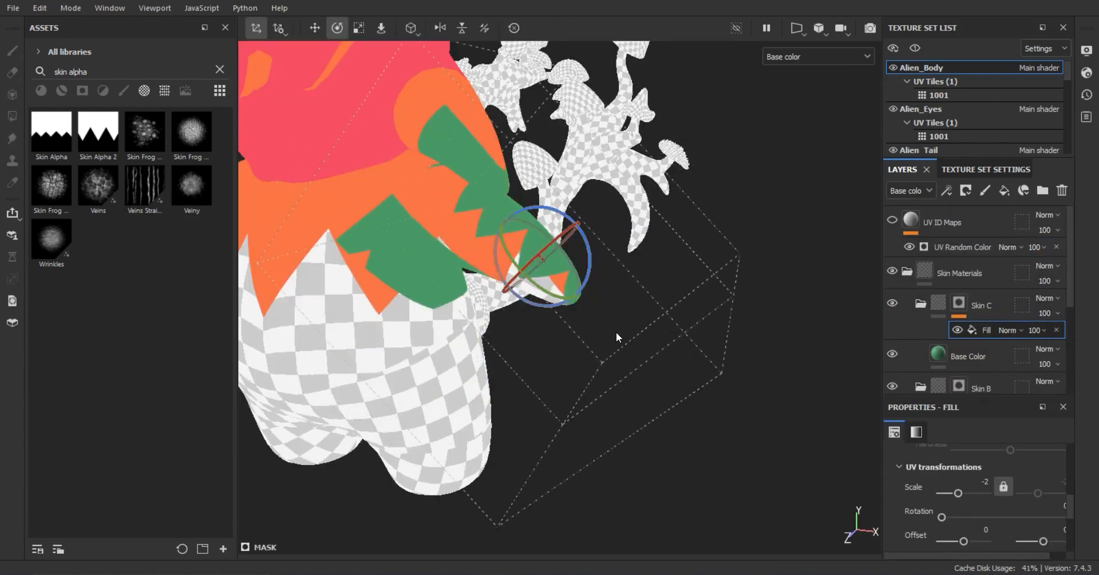
Clear the grayscale image from Skin C's mask fill and set its uniform value to 1.
{"action": "left_click_drag", "start_coordinate": [616, 333], "coordinate": [375, 122], "text": "alt"}
{"action": "left_click_drag", "start_coordinate": [675, 275], "coordinate": [689, 316], "text": "alt"}
{"action": "right_click_drag", "start_coordinate": [690, 317], "coordinate": [612, 309], "text": "alt"}
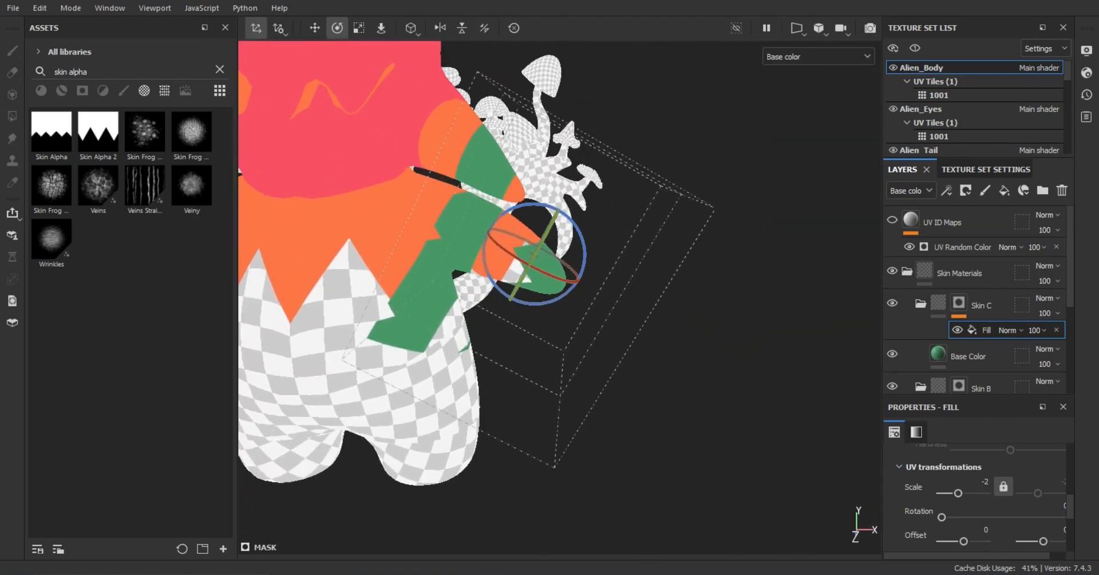
{"action": "middle_click_drag", "start_coordinate": [599, 354], "coordinate": [697, 373], "text": "alt"}
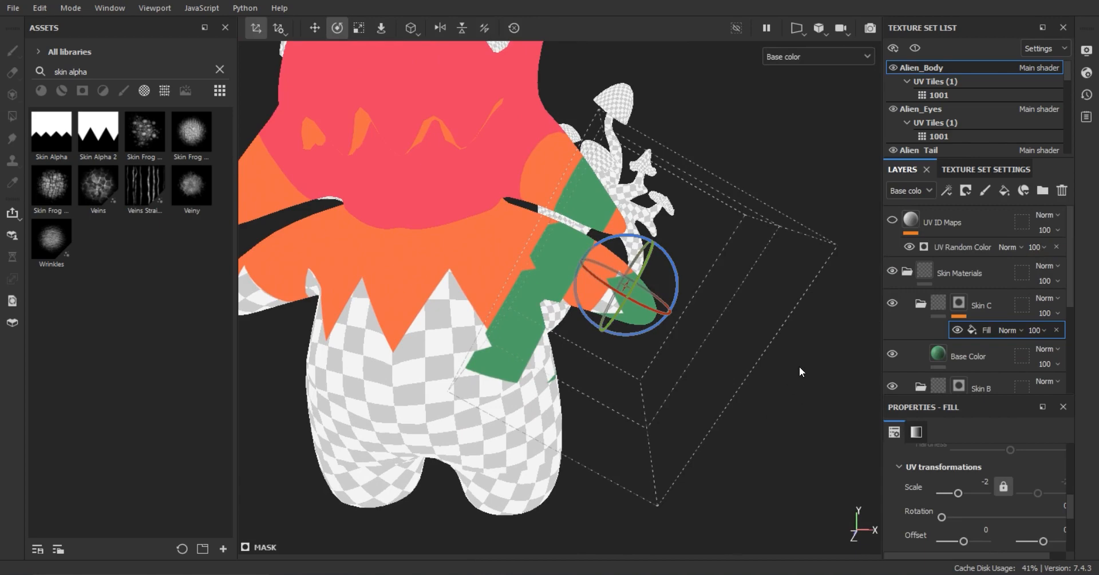
{"action": "scroll", "coordinate": [996, 508], "scroll_direction": "down", "scroll_amount": 3}
{"action": "left_click", "coordinate": [1060, 489]}
{"action": "left_click_drag", "start_coordinate": [973, 519], "coordinate": [1049, 521]}
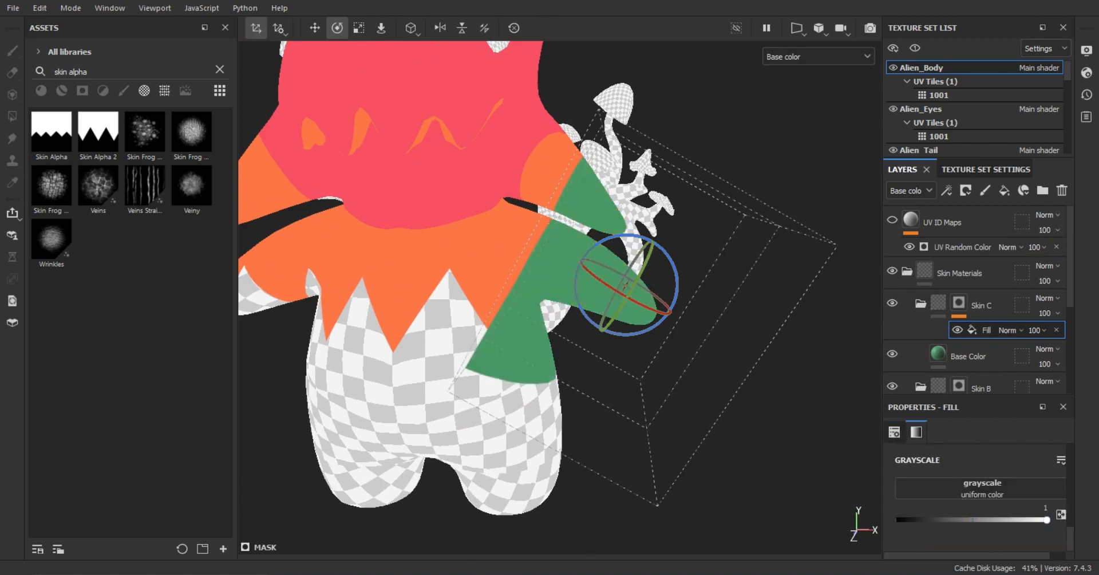
{"action": "scroll", "coordinate": [467, 200], "scroll_direction": "down", "scroll_amount": 3}
{"action": "left_click_drag", "start_coordinate": [435, 194], "coordinate": [461, 196], "text": "alt"}
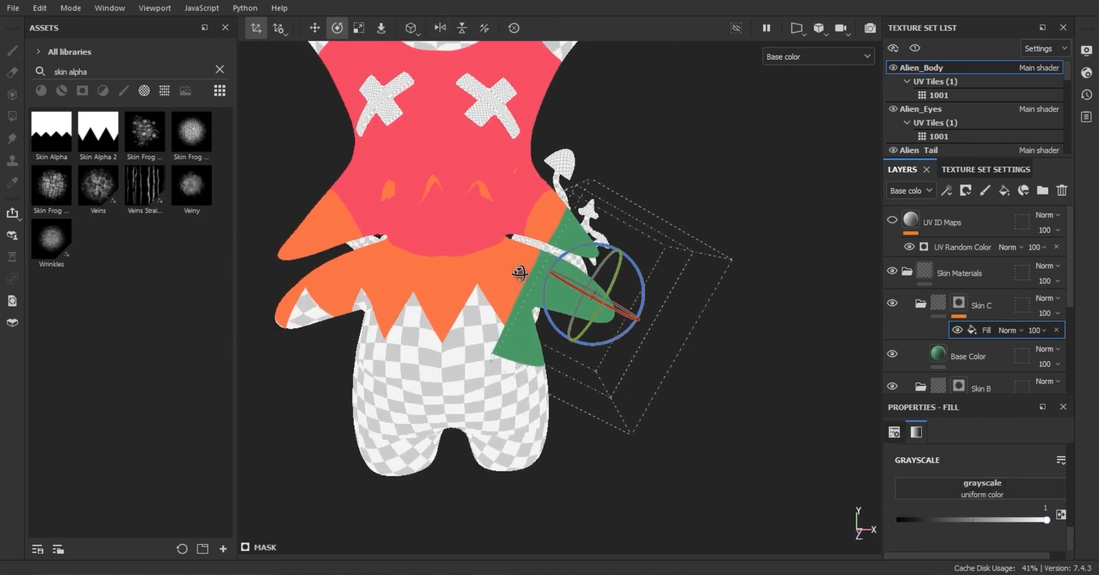
Replace the fill in Skin C's mask with a new one and change its projection from UV to a 3D projection.
{"action": "left_click", "coordinate": [1056, 330]}
{"action": "left_click", "coordinate": [943, 190]}
{"action": "left_click", "coordinate": [978, 242]}
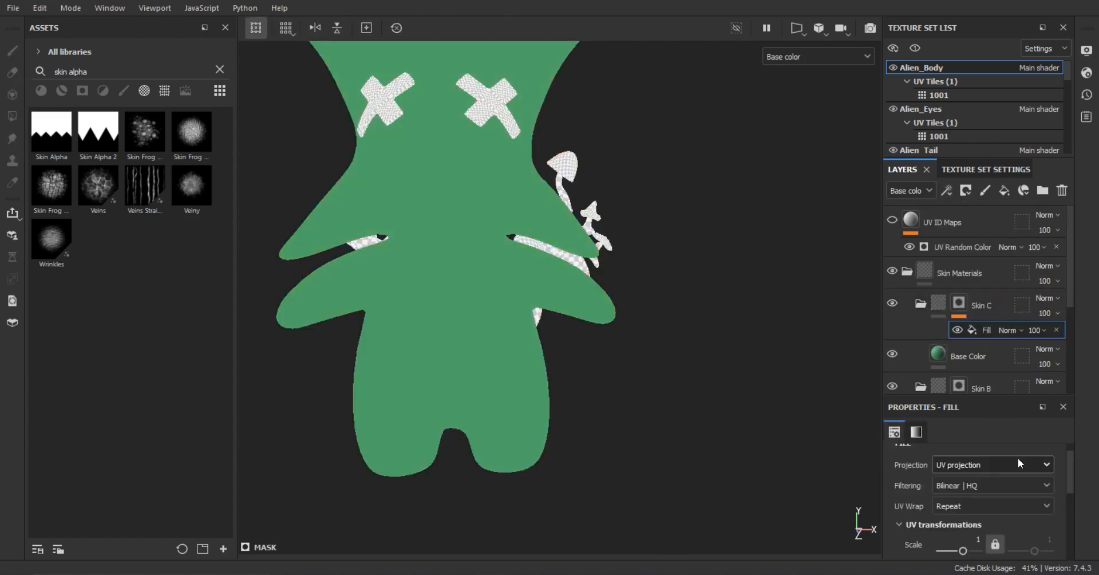
{"action": "left_click", "coordinate": [1002, 464]}
{"action": "left_click", "coordinate": [984, 486]}
Position the new fill's projection box over one of the arms and crop the projection to its shape.
{"action": "left_click_drag", "start_coordinate": [696, 217], "coordinate": [510, 345]}
{"action": "left_click_drag", "start_coordinate": [515, 338], "coordinate": [727, 321], "text": "alt"}
{"action": "left_click", "coordinate": [1058, 528]}
{"action": "left_click", "coordinate": [1021, 558]}
{"action": "mouse_move", "coordinate": [686, 355]}
{"action": "left_mouse_down", "text": "alt"}
{"action": "mouse_move", "coordinate": [483, 375]}
{"action": "mouse_move", "coordinate": [698, 355]}
{"action": "left_mouse_up", "text": "alt"}
Change Skin C's base color to bright blue and adjust the projection options of its mask fill.
{"action": "left_click", "coordinate": [981, 356]}
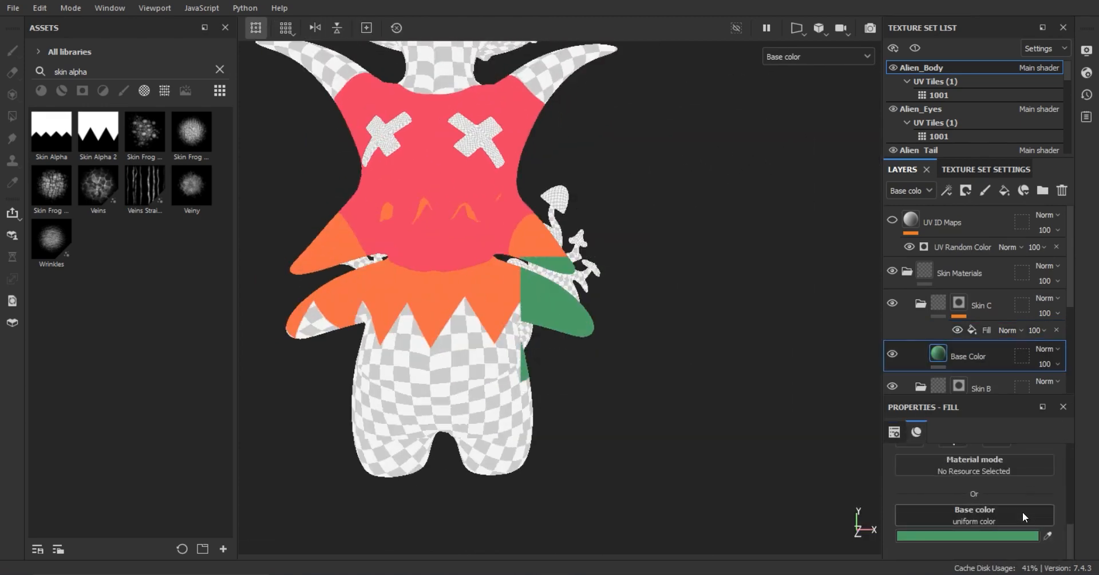
{"action": "mouse_move", "coordinate": [687, 349]}
{"action": "left_mouse_down", "text": "alt"}
{"action": "mouse_move", "coordinate": [550, 360]}
{"action": "mouse_move", "coordinate": [675, 349]}
{"action": "left_mouse_up", "text": "alt"}
{"action": "left_click", "coordinate": [973, 330]}
{"action": "scroll", "coordinate": [499, 355], "scroll_direction": "up", "scroll_amount": 2}
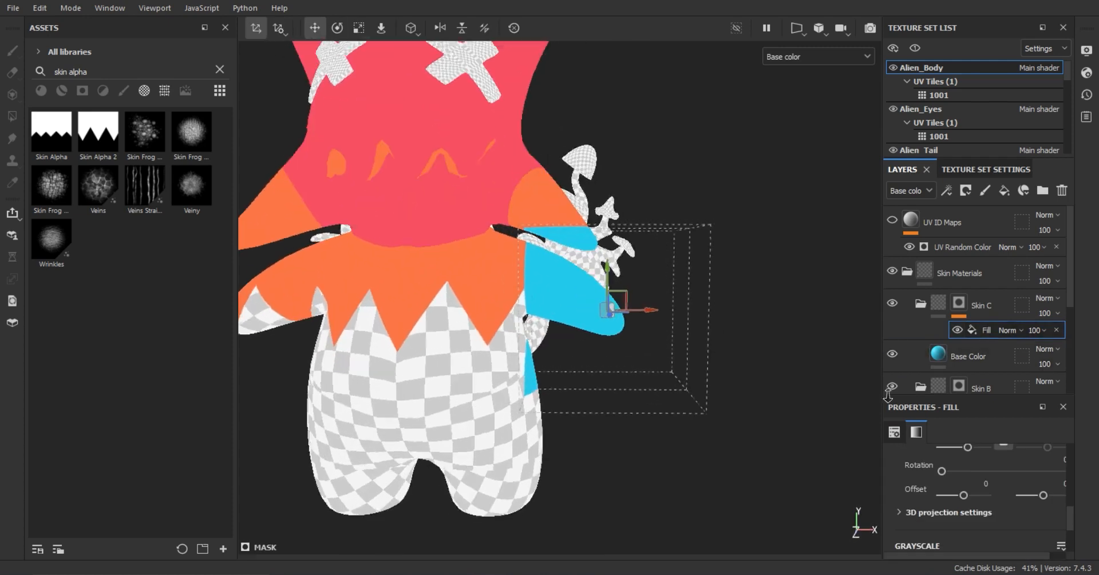
{"action": "scroll", "coordinate": [1011, 480], "scroll_direction": "up", "scroll_amount": 3}
{"action": "left_click", "coordinate": [1005, 497]}
{"action": "left_click", "coordinate": [987, 516]}
{"action": "scroll", "coordinate": [1013, 490], "scroll_direction": "down", "scroll_amount": 5}
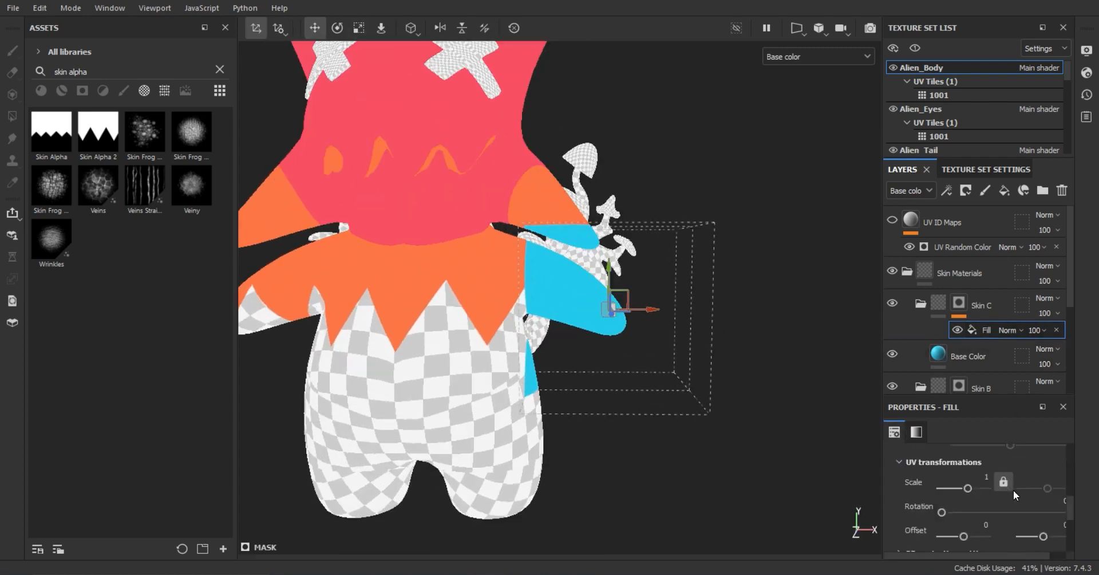
{"action": "scroll", "coordinate": [979, 499], "scroll_direction": "up", "scroll_amount": 6}
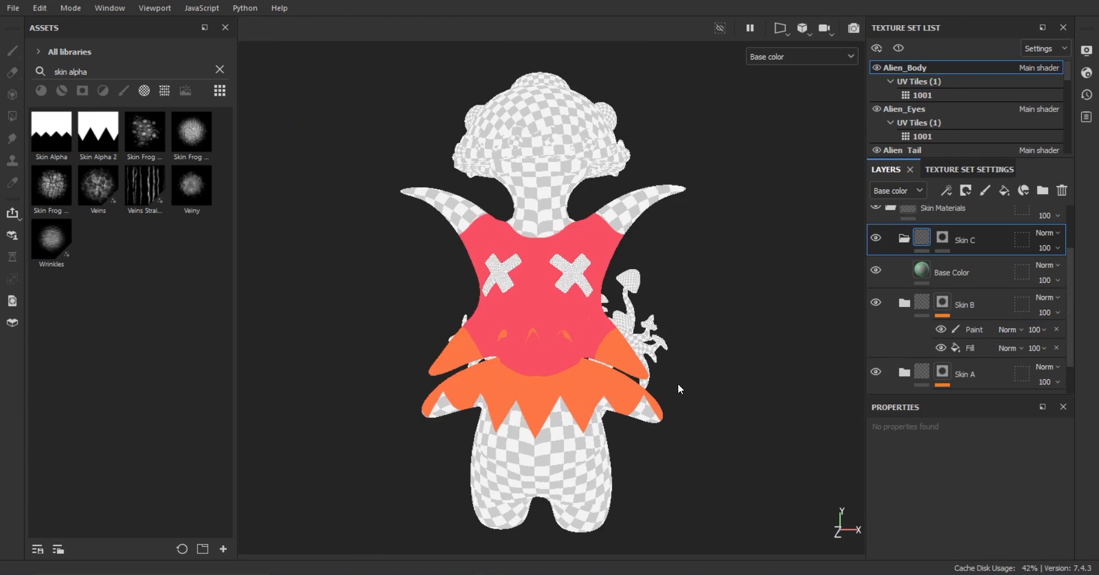
Add a fill to the Skin C folder's mask and set its projection to Planar projection.
{"action": "left_click", "coordinate": [942, 237]}
{"action": "left_click", "coordinate": [946, 190]}
{"action": "left_click", "coordinate": [973, 240]}
{"action": "left_click_drag", "start_coordinate": [1069, 492], "coordinate": [1068, 458]}
{"action": "left_click", "coordinate": [1030, 519]}
{"action": "left_click", "coordinate": [962, 481]}
{"action": "left_click", "coordinate": [954, 527]}
Move the planar projection over one half of the body and set Shape Crop to Projection Cropped to Shape.
{"action": "left_click_drag", "start_coordinate": [793, 407], "coordinate": [704, 432], "text": "alt"}
{"action": "right_click_drag", "start_coordinate": [703, 432], "coordinate": [711, 292], "text": "alt"}
{"action": "left_click_drag", "start_coordinate": [711, 293], "coordinate": [776, 309]}
{"action": "left_click_drag", "start_coordinate": [775, 309], "coordinate": [833, 352], "text": "alt"}
{"action": "left_click", "coordinate": [1005, 539]}
{"action": "left_click", "coordinate": [986, 561]}
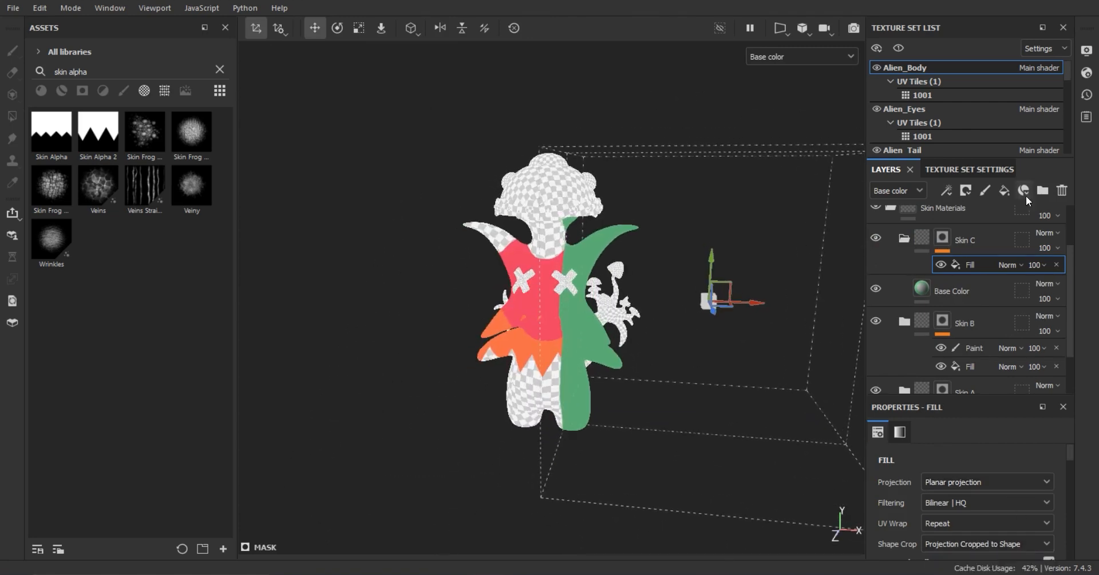
Add a Mirror filter above Skin C's mask fill and move the fill's projection to the character's other side.
{"action": "left_click", "coordinate": [946, 190]}
{"action": "left_click", "coordinate": [973, 289]}
{"action": "left_click", "coordinate": [981, 467]}
{"action": "left_click", "coordinate": [919, 393]}
{"action": "left_click", "coordinate": [982, 283]}
{"action": "left_click_drag", "start_coordinate": [742, 309], "coordinate": [432, 312]}
Reassign the Mirror filter in Skin C's mask and reselect the fill beneath it.
{"action": "left_click", "coordinate": [988, 264]}
{"action": "left_click", "coordinate": [976, 466]}
{"action": "left_click", "coordinate": [919, 393]}
{"action": "left_click_drag", "start_coordinate": [744, 367], "coordinate": [732, 375], "text": "alt"}
{"action": "left_click", "coordinate": [982, 283]}
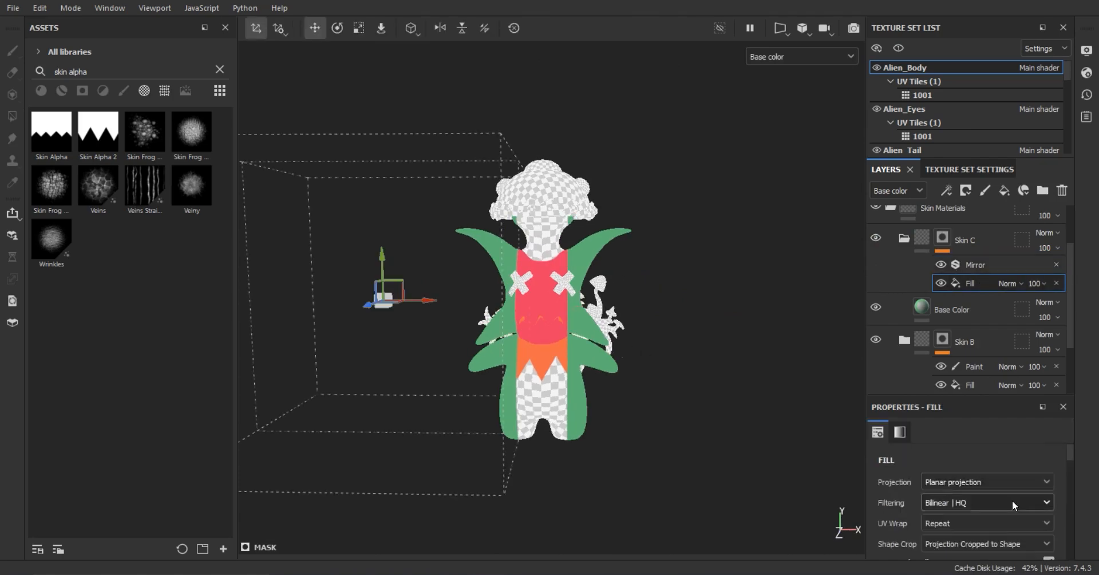
Switch Skin C's mask fill to Cylindrical projection and rotate the cylinder to follow the angle of the lower arm.
{"action": "left_click", "coordinate": [986, 482]}
{"action": "left_click", "coordinate": [961, 546]}
{"action": "middle_click_drag", "start_coordinate": [468, 407], "coordinate": [549, 408], "text": "alt"}
{"action": "key", "text": "e"}
{"action": "left_click_drag", "start_coordinate": [509, 275], "coordinate": [498, 332]}
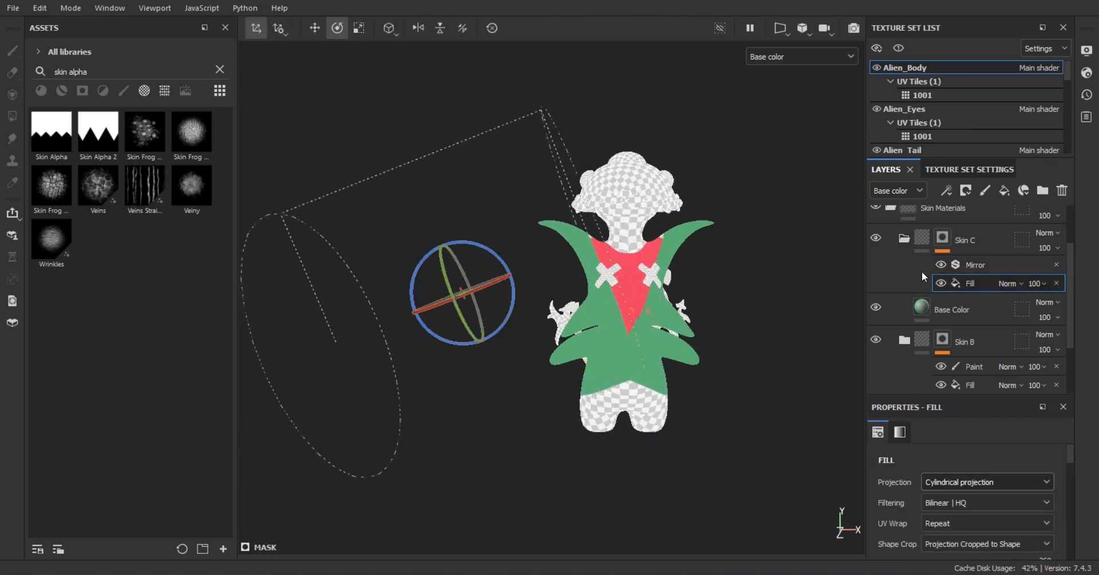
Hide the Mirror filter and scale down the cylindrical projection of Skin C's mask fill.
{"action": "left_click", "coordinate": [941, 265]}
{"action": "key", "text": "w"}
{"action": "key", "text": "r"}
{"action": "left_click_drag", "start_coordinate": [468, 298], "coordinate": [418, 299], "text": "alt"}
{"action": "left_click_drag", "start_coordinate": [508, 300], "coordinate": [475, 299]}
{"action": "left_click_drag", "start_coordinate": [509, 356], "coordinate": [606, 356], "text": "alt"}
Move the cylindrical projection onto the character's lower arm.
{"action": "scroll", "coordinate": [607, 356], "scroll_direction": "up", "scroll_amount": 4}
{"action": "left_click", "coordinate": [323, 352]}
{"action": "key", "text": "w"}
{"action": "mouse_move", "coordinate": [324, 352]}
{"action": "left_mouse_down", "text": "alt"}
{"action": "mouse_move", "coordinate": [602, 307]}
{"action": "mouse_move", "coordinate": [446, 390]}
{"action": "left_mouse_up", "text": "alt"}
{"action": "left_click_drag", "start_coordinate": [584, 240], "coordinate": [498, 243], "text": "alt"}
{"action": "left_click_drag", "start_coordinate": [498, 246], "coordinate": [481, 247], "text": "alt"}
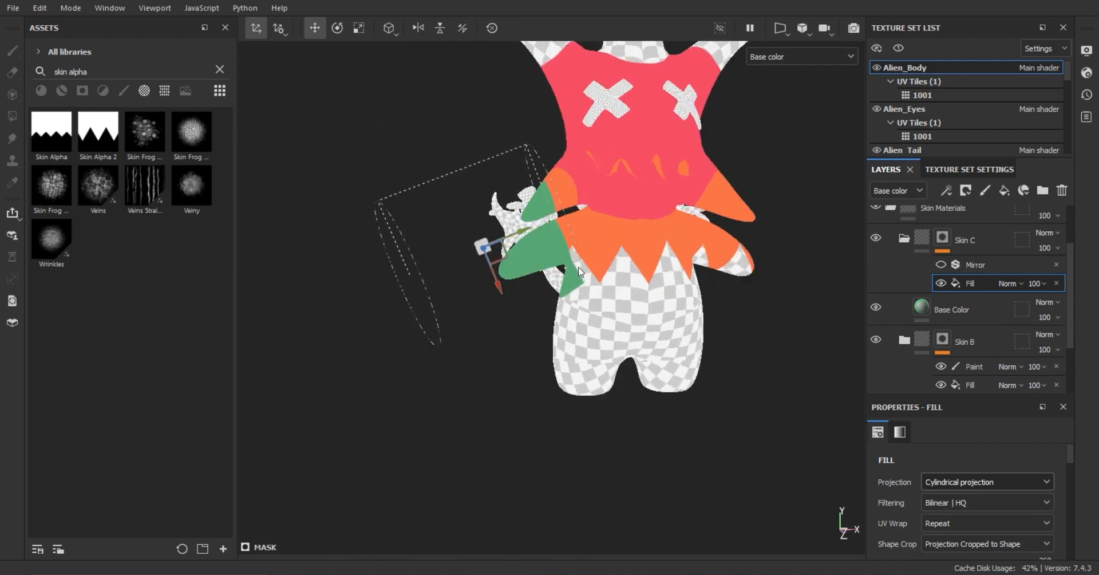
Fine-tune the scale and position of the cylinder so it covers the lower arm up to the body.
{"action": "scroll", "coordinate": [480, 247], "scroll_direction": "up", "scroll_amount": 2}
{"action": "middle_click_drag", "start_coordinate": [481, 248], "coordinate": [434, 341], "text": "alt"}
{"action": "key", "text": "r"}
{"action": "left_click_drag", "start_coordinate": [328, 281], "coordinate": [435, 321], "text": "alt"}
{"action": "scroll", "coordinate": [445, 328], "scroll_direction": "up", "scroll_amount": 3}
{"action": "key", "text": "w"}
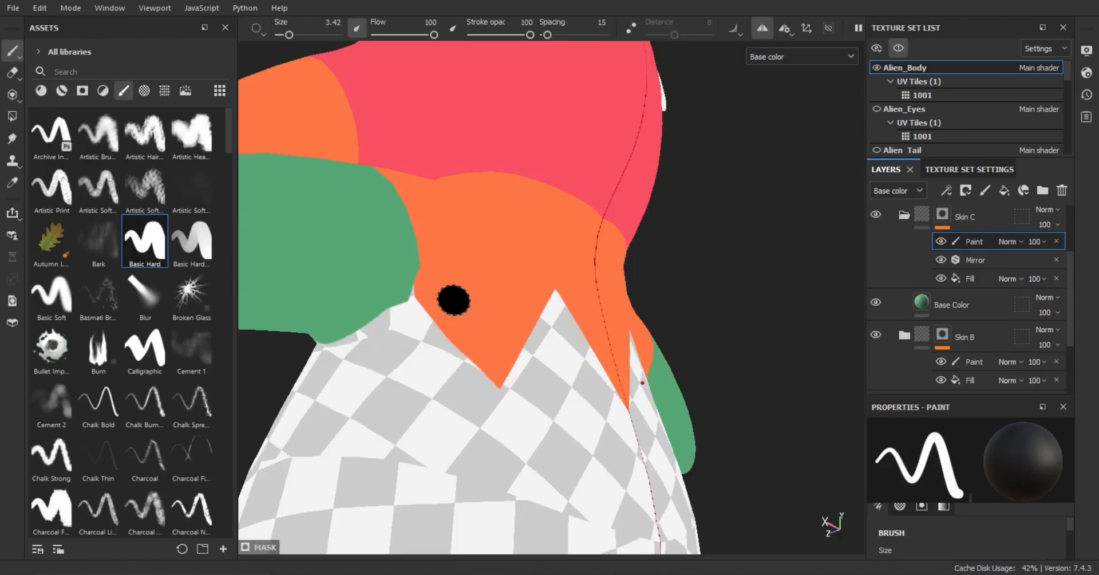
Clean up Skin C's mask around the base of the arm by painting with the Basic Hard brush.
{"action": "scroll", "coordinate": [392, 337], "scroll_direction": "up", "scroll_amount": 3}
{"action": "mouse_move", "coordinate": [798, 261]}
{"action": "left_mouse_down", "text": "alt"}
{"action": "mouse_move", "coordinate": [798, 275]}
{"action": "mouse_move", "coordinate": [417, 313]}
{"action": "mouse_move", "coordinate": [599, 351]}
{"action": "mouse_move", "coordinate": [578, 334]}
{"action": "mouse_move", "coordinate": [765, 436]}
{"action": "mouse_move", "coordinate": [758, 361]}
{"action": "left_mouse_up", "text": "alt"}
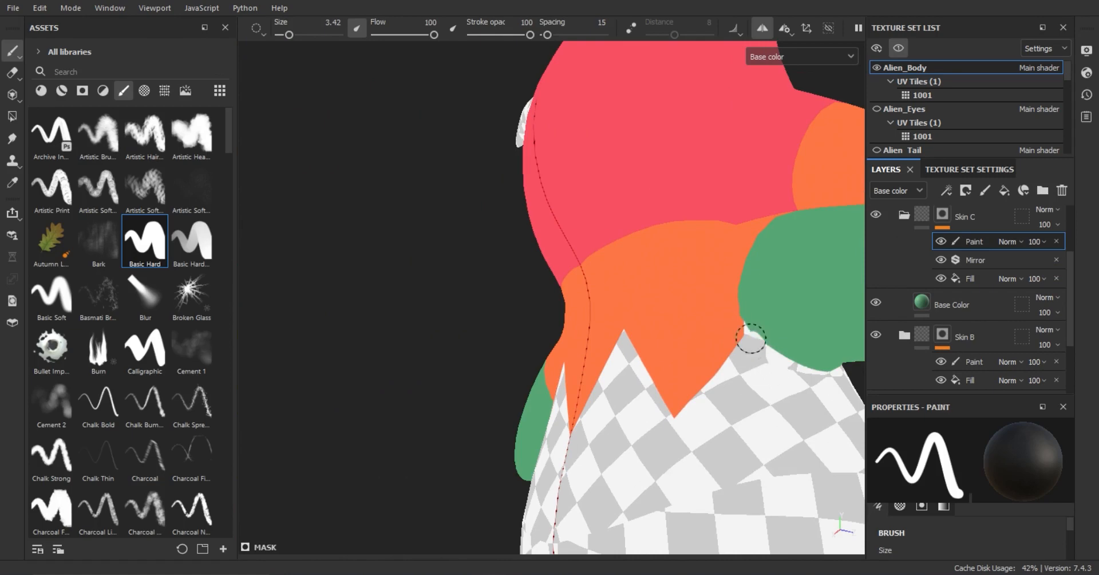
{"action": "left_click_drag", "start_coordinate": [749, 361], "coordinate": [607, 444], "text": "alt"}
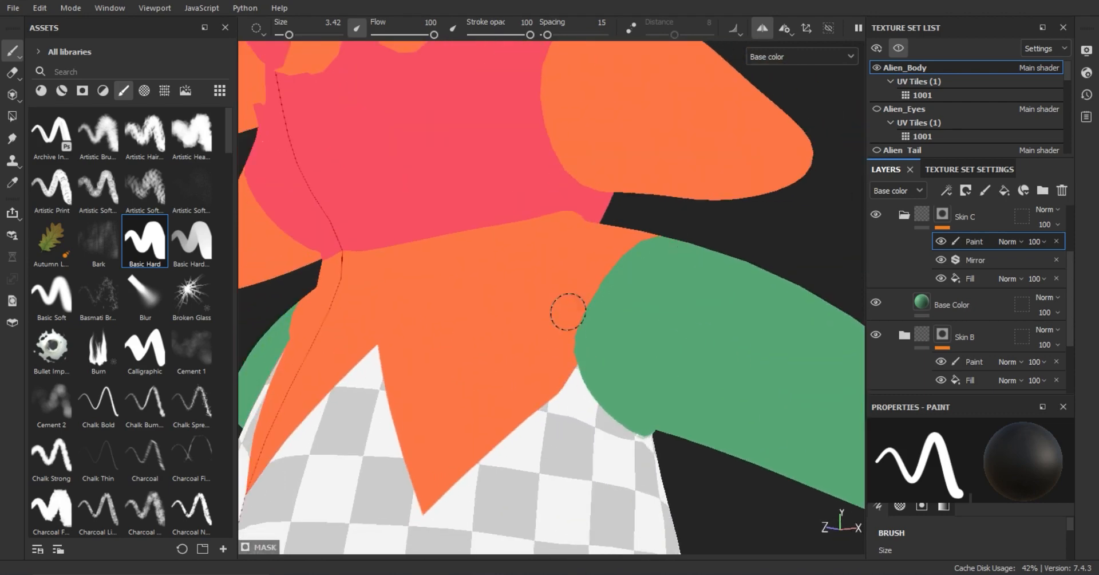
{"action": "key", "text": "f"}
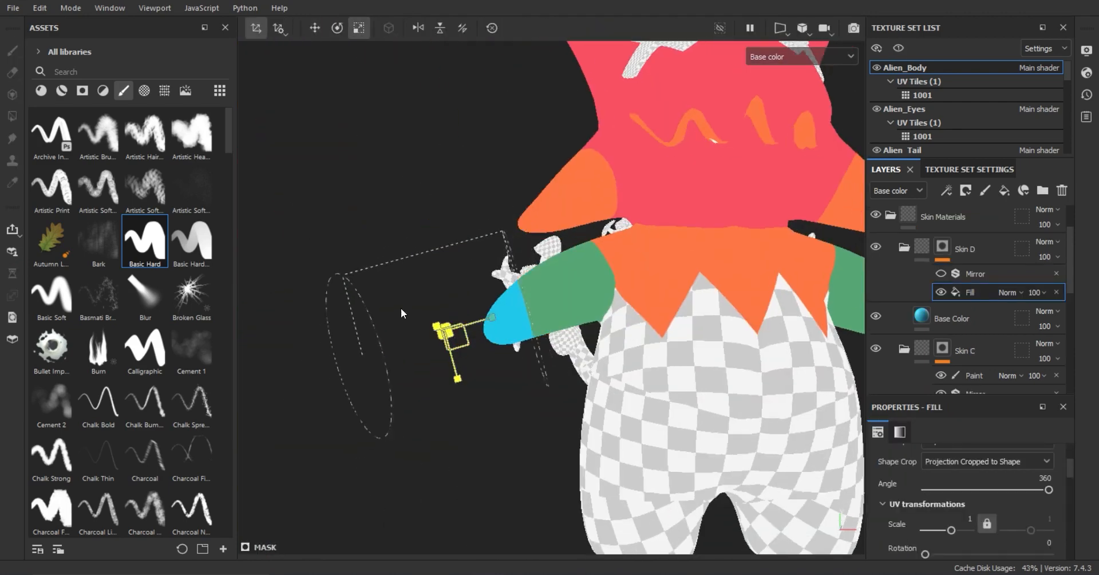
Rotate the cylindrical projection of Skin D's mask fill to align with the lower arm.
{"action": "left_click_drag", "start_coordinate": [401, 314], "coordinate": [492, 324], "text": "alt"}
{"action": "key", "text": "e"}
{"action": "left_click_drag", "start_coordinate": [470, 395], "coordinate": [476, 411]}
{"action": "left_click_drag", "start_coordinate": [501, 360], "coordinate": [533, 347]}
Center Skin D's cylindrical projection around the lower arm, checking it from the front and from the arm's tip.
{"action": "left_click_drag", "start_coordinate": [715, 366], "coordinate": [629, 344], "text": "alt"}
{"action": "scroll", "coordinate": [657, 327], "scroll_direction": "down", "scroll_amount": 5}
{"action": "scroll", "coordinate": [629, 344], "scroll_direction": "up", "scroll_amount": 3}
{"action": "middle_click_drag", "start_coordinate": [630, 343], "coordinate": [505, 369], "text": "alt"}
{"action": "left_click_drag", "start_coordinate": [504, 368], "coordinate": [531, 269], "text": "alt"}
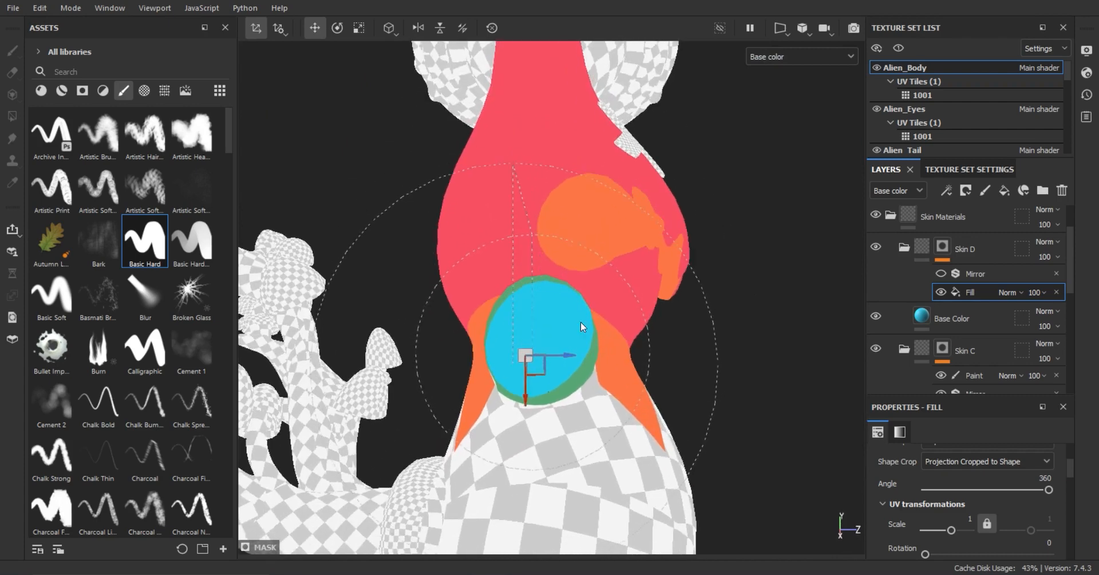
{"action": "key", "text": "w"}
{"action": "left_click_drag", "start_coordinate": [562, 329], "coordinate": [520, 344], "text": "alt"}
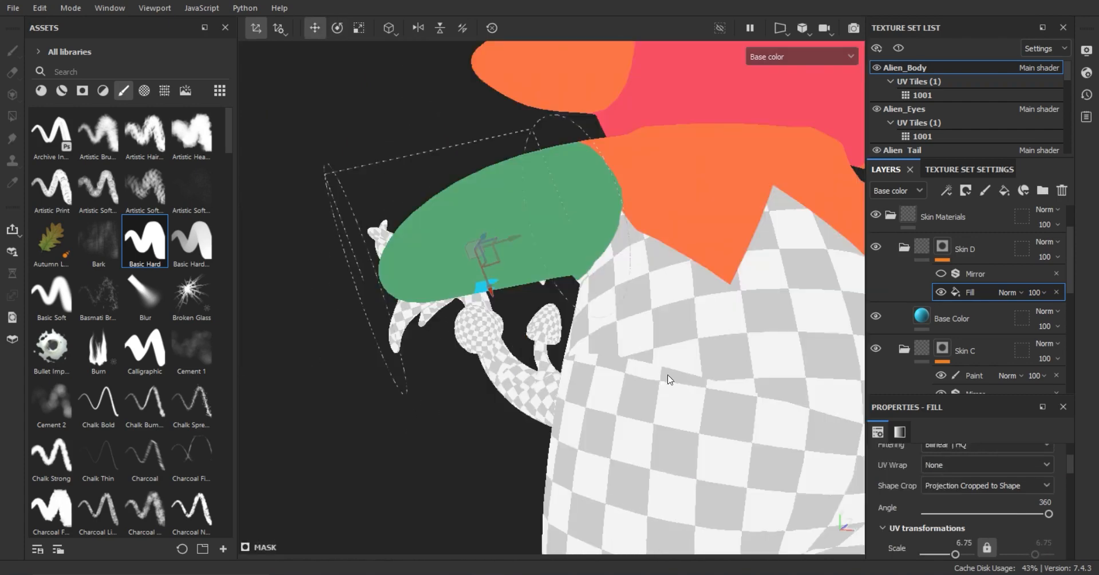
Try a UV scale of 0.84 and other cylindrical projection settings on Skin D's mask fill.
{"action": "left_click_drag", "start_coordinate": [939, 511], "coordinate": [951, 510]}
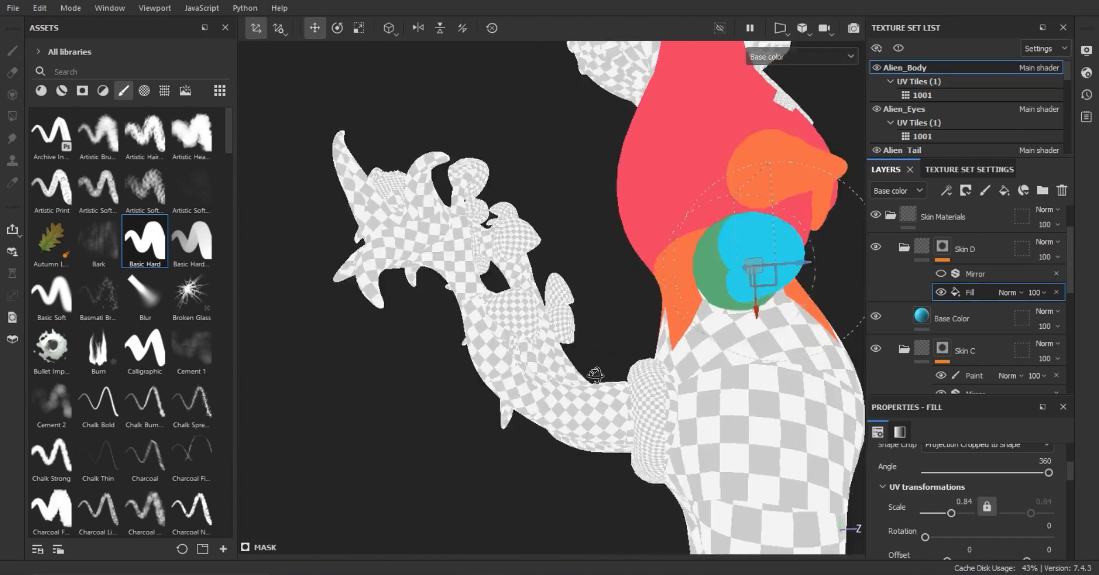
{"action": "left_click_drag", "start_coordinate": [1071, 456], "coordinate": [1074, 495]}
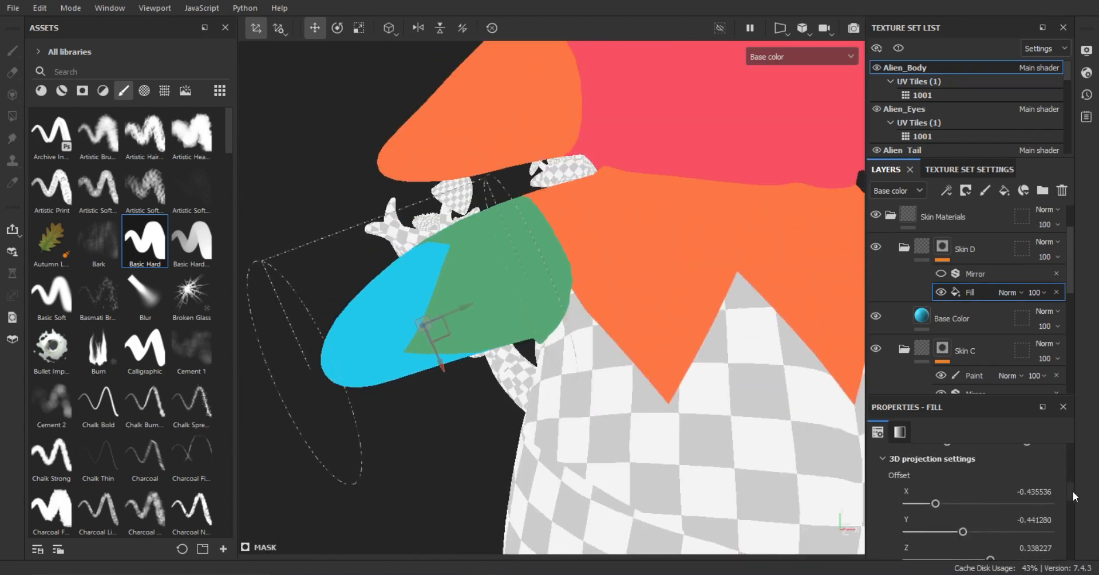
{"action": "left_click_drag", "start_coordinate": [1080, 544], "coordinate": [1070, 435]}
{"action": "scroll", "coordinate": [576, 348], "scroll_direction": "down", "scroll_amount": 5}
{"action": "left_click_drag", "start_coordinate": [577, 349], "coordinate": [360, 332], "text": "alt"}
{"action": "right_click_drag", "start_coordinate": [457, 341], "coordinate": [635, 313], "text": "alt"}
{"action": "scroll", "coordinate": [998, 503], "scroll_direction": "down", "scroll_amount": 1}
{"action": "left_click_drag", "start_coordinate": [998, 530], "coordinate": [1053, 530]}
{"action": "scroll", "coordinate": [1045, 478], "scroll_direction": "down", "scroll_amount": 1}
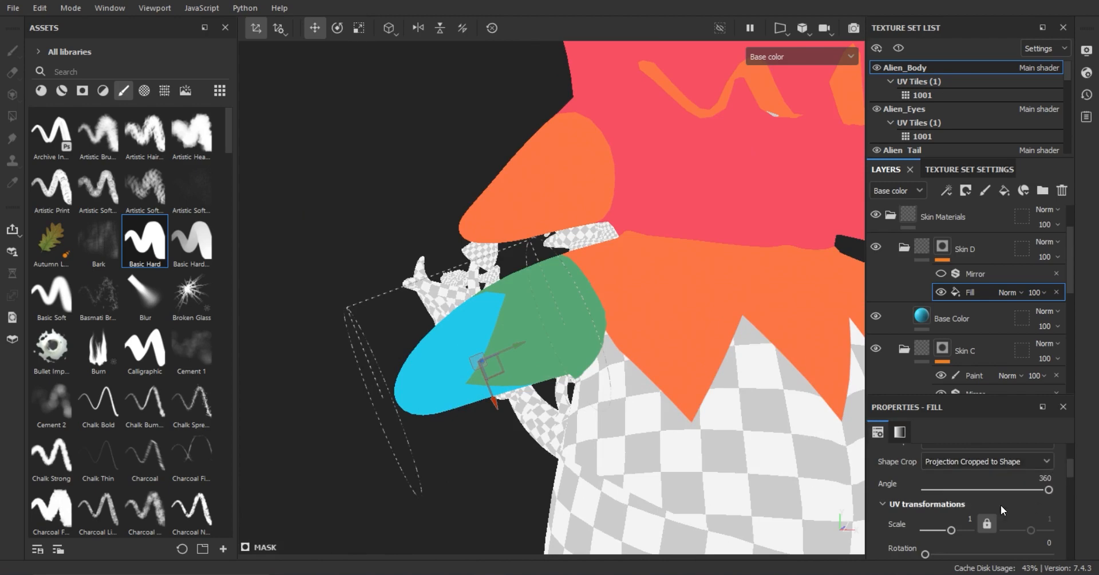
Try a different UV scale on Skin D's mask fill and undo the last changes.
{"action": "left_click_drag", "start_coordinate": [948, 490], "coordinate": [952, 491]}
{"action": "key", "text": "ctrl+z"}
{"action": "key", "text": "ctrl+z"}
Set the first UV scale value of Skin D's mask fill to 1.5 and show the Mirror filter.
{"action": "mouse_move", "coordinate": [515, 400]}
{"action": "left_mouse_down", "text": "alt"}
{"action": "mouse_move", "coordinate": [561, 364]}
{"action": "mouse_move", "coordinate": [551, 427]}
{"action": "mouse_move", "coordinate": [515, 412]}
{"action": "left_mouse_up", "text": "alt"}
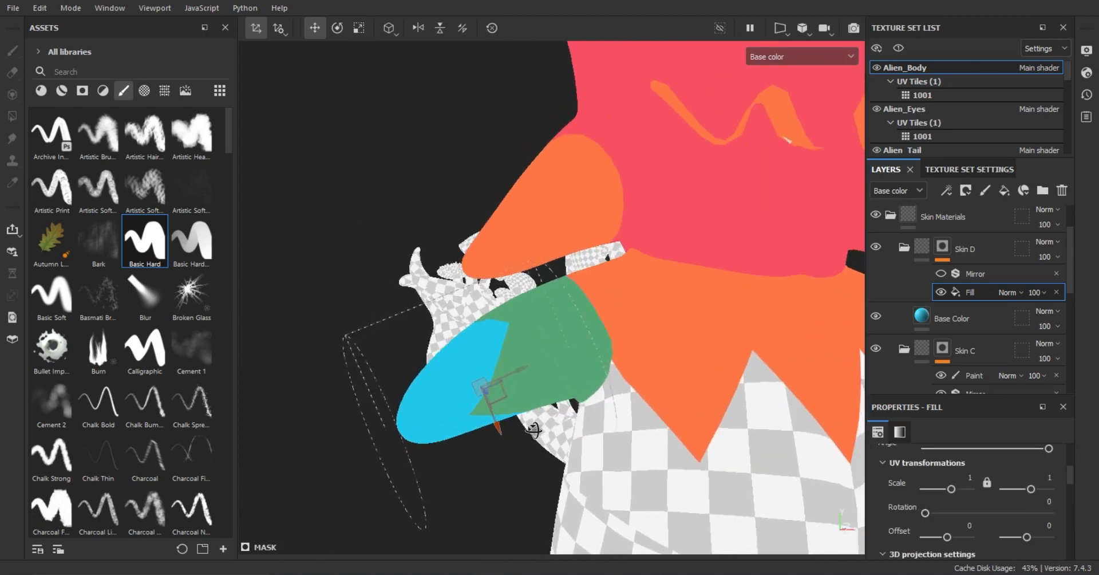
{"action": "right_click_drag", "start_coordinate": [515, 412], "coordinate": [360, 351], "text": "alt"}
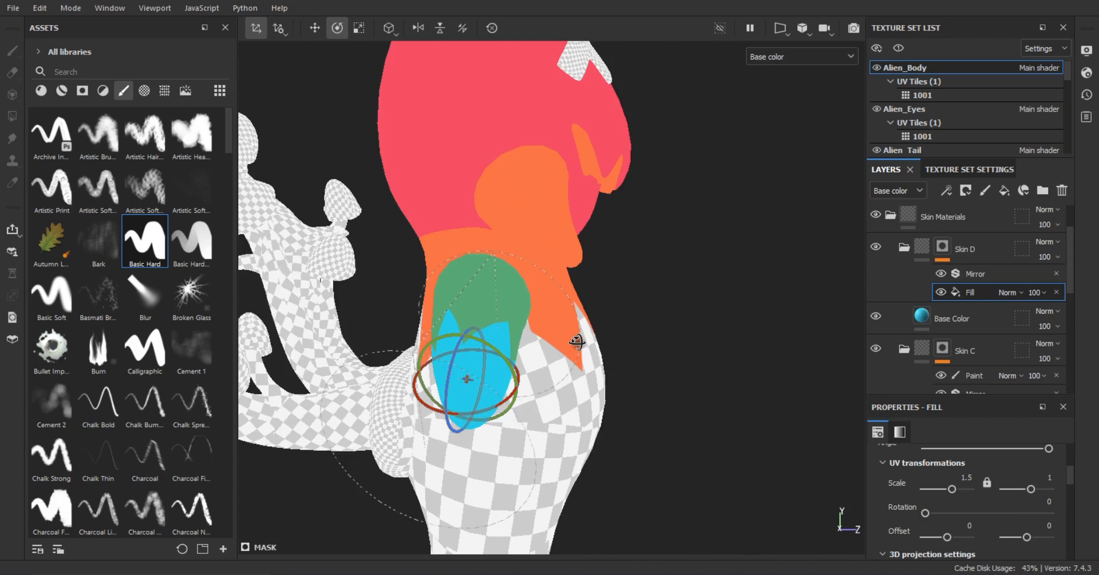
{"action": "left_click_drag", "start_coordinate": [576, 341], "coordinate": [669, 388], "text": "alt"}
{"action": "right_click_drag", "start_coordinate": [669, 387], "coordinate": [455, 309], "text": "alt"}
{"action": "scroll", "coordinate": [1028, 534], "scroll_direction": "down", "scroll_amount": 5}
{"action": "mouse_move", "coordinate": [518, 369]}
{"action": "left_mouse_down", "text": "alt"}
{"action": "mouse_move", "coordinate": [635, 365]}
{"action": "mouse_move", "coordinate": [529, 364]}
{"action": "left_mouse_up", "text": "alt"}
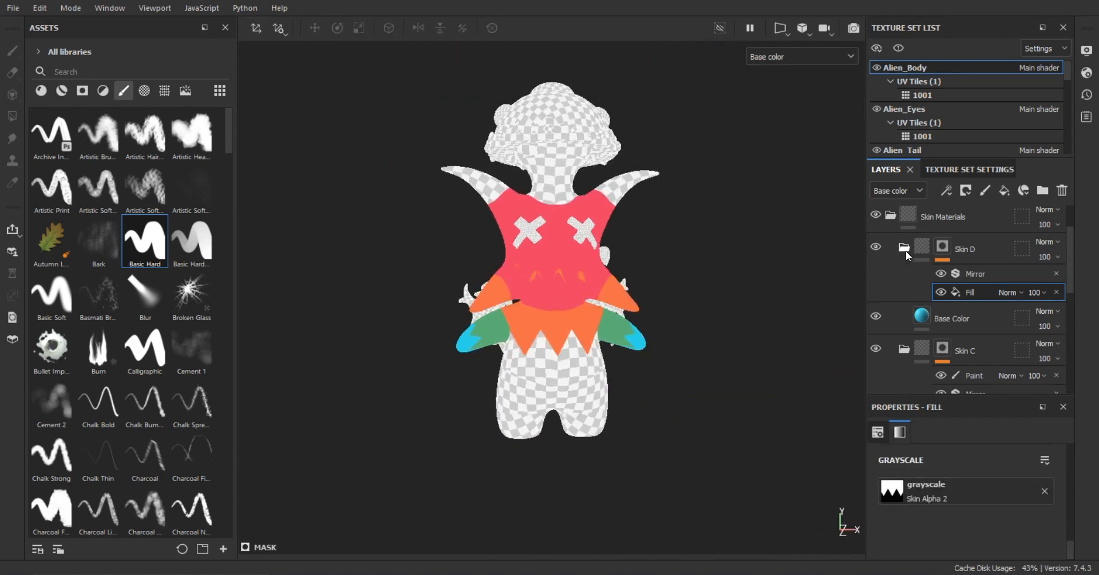
Create a new folder above Skin D inside Skin Materials and add a fill layer for the next skin color.
{"action": "key", "text": "ctrl+g"}
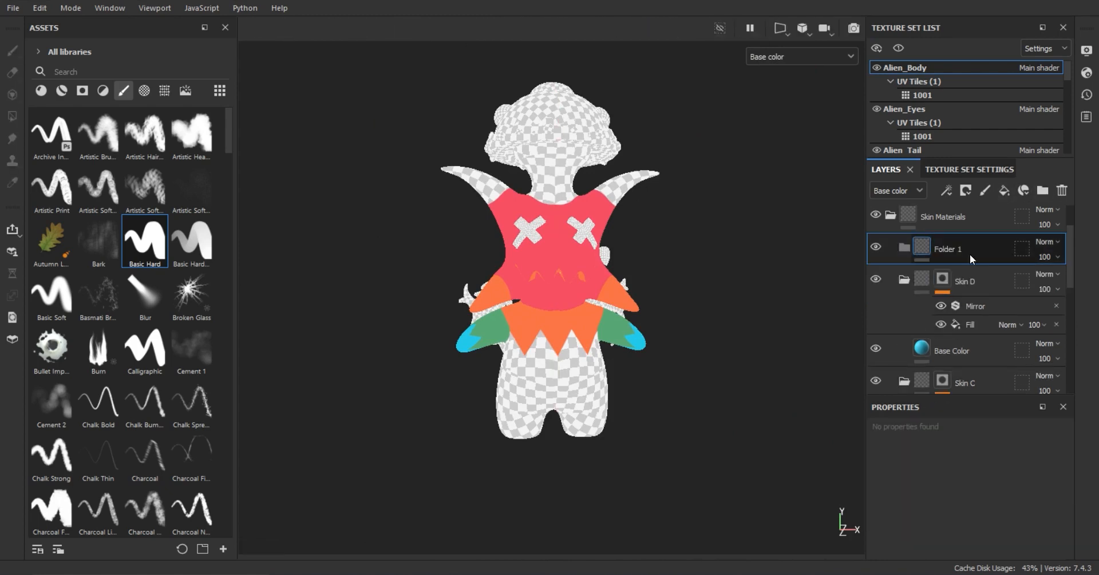
{"action": "left_click", "coordinate": [1003, 190]}
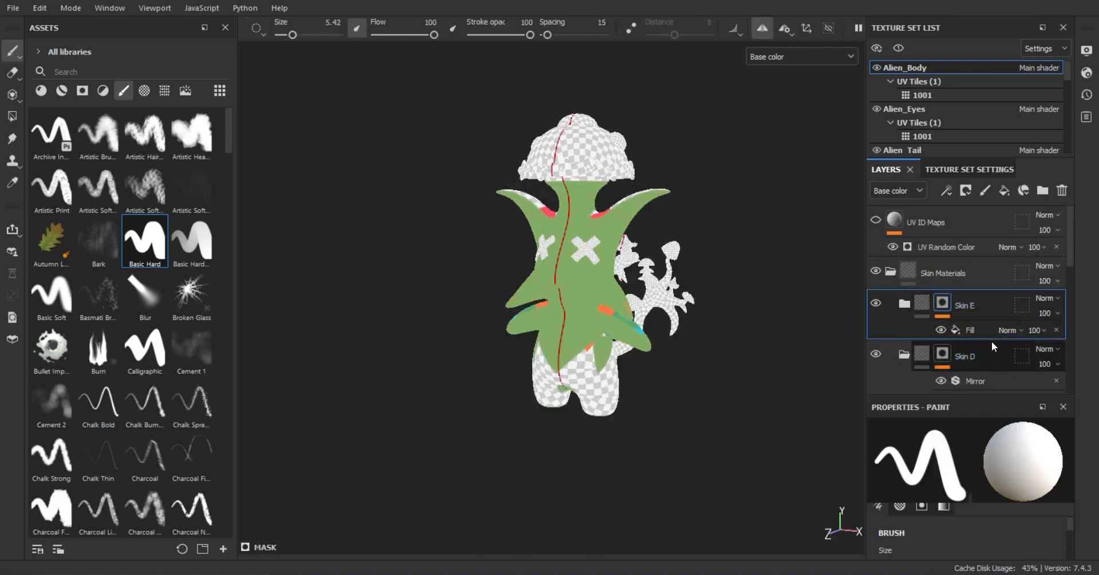
Move the Skin E folder below Skin A at the end of the layer stack and select its mask fill.
{"action": "scroll", "coordinate": [928, 334], "scroll_direction": "down", "scroll_amount": 3}
{"action": "scroll", "coordinate": [928, 334], "scroll_direction": "down", "scroll_amount": 3}
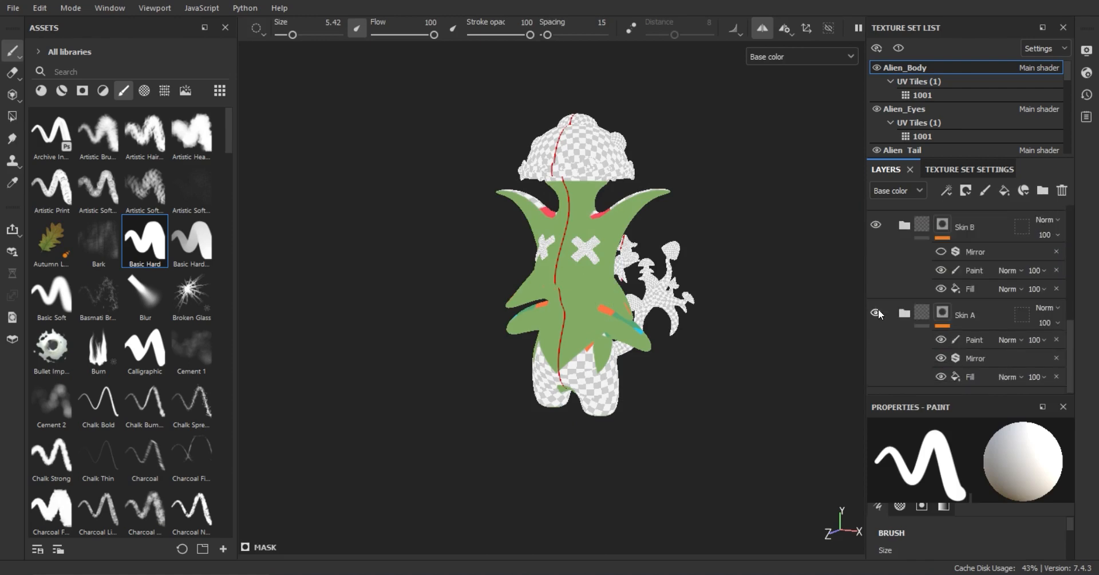
{"action": "left_click", "coordinate": [996, 318]}
{"action": "scroll", "coordinate": [996, 319], "scroll_direction": "up", "scroll_amount": 5}
{"action": "left_click_drag", "start_coordinate": [991, 275], "coordinate": [1004, 394]}
{"action": "left_click_drag", "start_coordinate": [719, 336], "coordinate": [743, 334], "text": "alt"}
{"action": "left_click", "coordinate": [956, 393]}
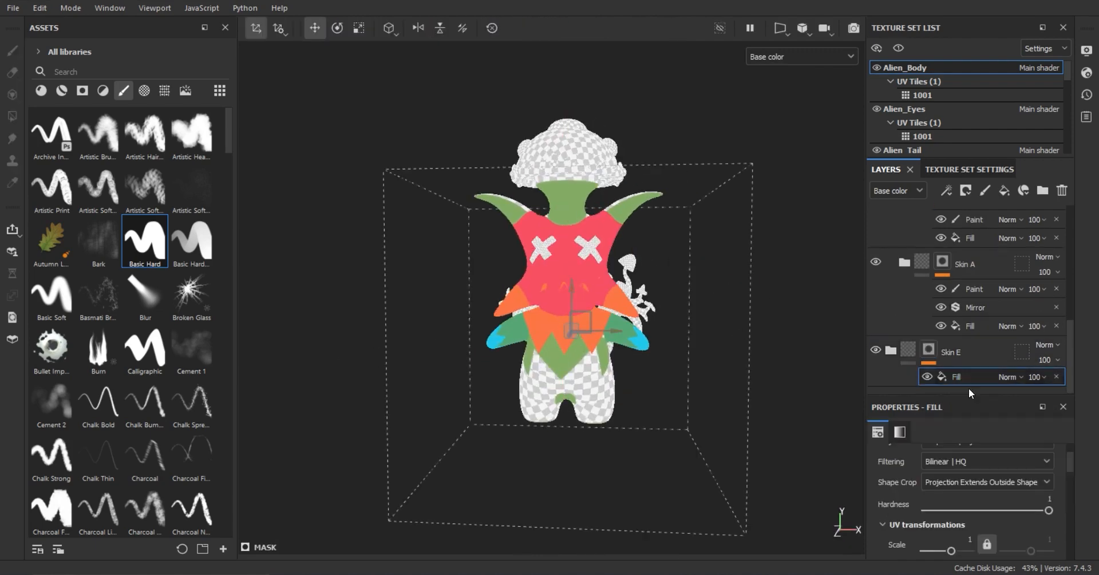
Set Skin E's mask fill to a planar projection with Bilinear | Sharp filtering, cropped to its shape, and position it over the alien's lower body.
{"action": "scroll", "coordinate": [496, 326], "scroll_direction": "up", "scroll_amount": 5}
{"action": "left_click_drag", "start_coordinate": [388, 316], "coordinate": [433, 233], "text": "alt"}
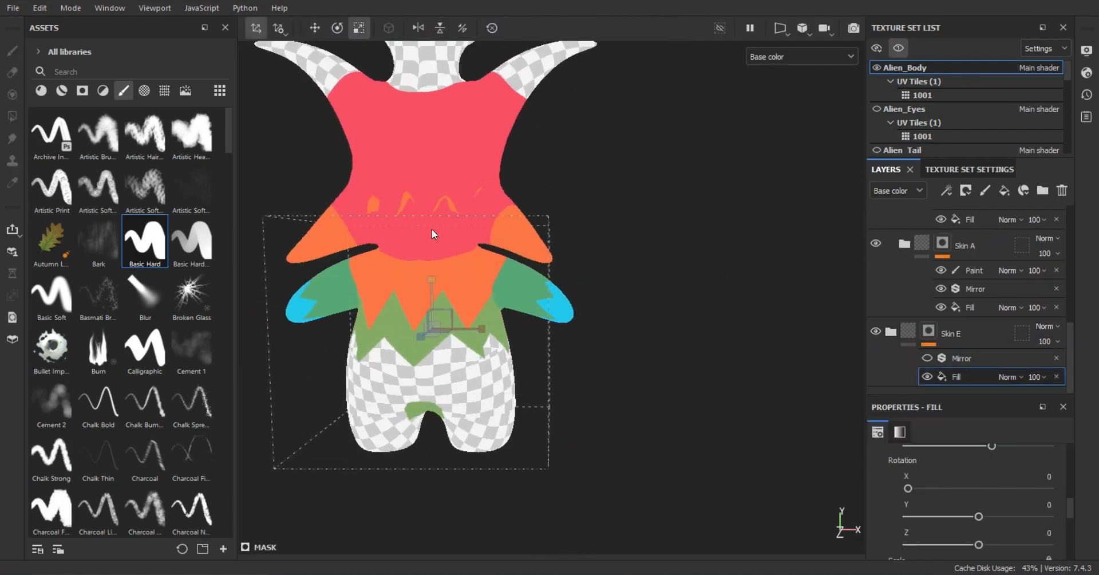
{"action": "left_click", "coordinate": [1015, 482]}
{"action": "left_click", "coordinate": [1030, 517]}
{"action": "left_click_drag", "start_coordinate": [694, 410], "coordinate": [608, 346], "text": "alt"}
{"action": "key", "text": "w"}
{"action": "left_click_drag", "start_coordinate": [499, 289], "coordinate": [499, 306]}
{"action": "left_click_drag", "start_coordinate": [446, 337], "coordinate": [572, 349], "text": "alt"}
{"action": "scroll", "coordinate": [965, 456], "scroll_direction": "down", "scroll_amount": 3}
{"action": "key", "text": "Return"}
{"action": "scroll", "coordinate": [973, 487], "scroll_direction": "up", "scroll_amount": 3}
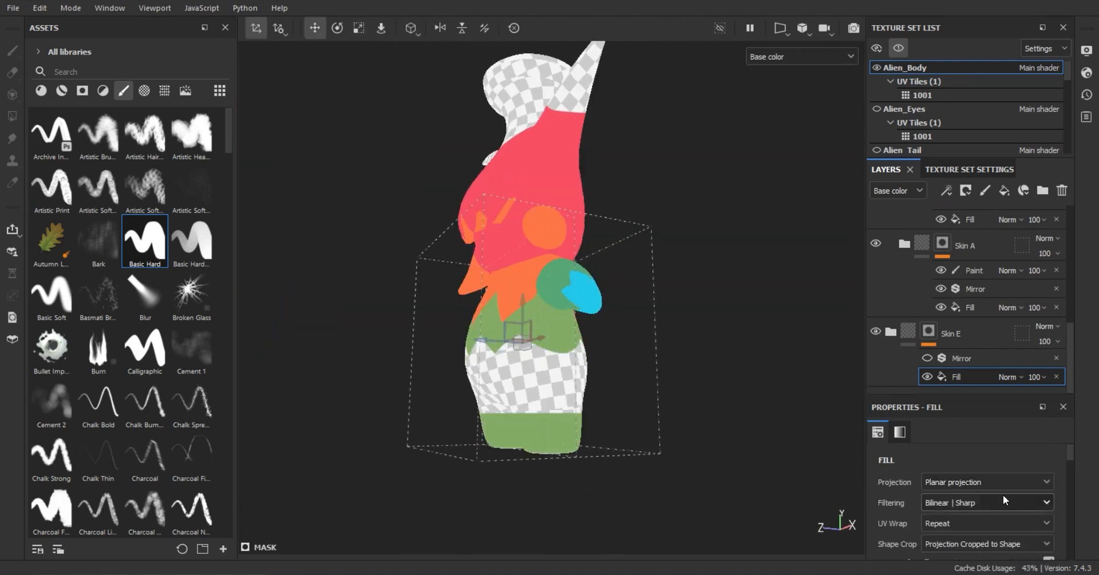
Change the UV Wrap mode of Skin E's mask fill and check the projection around the alien's legs.
{"action": "left_click", "coordinate": [1004, 522]}
{"action": "left_click", "coordinate": [973, 549]}
{"action": "left_click_drag", "start_coordinate": [715, 435], "coordinate": [913, 419], "text": "alt"}
{"action": "scroll", "coordinate": [915, 458], "scroll_direction": "down", "scroll_amount": 1}
{"action": "left_click_drag", "start_coordinate": [704, 321], "coordinate": [586, 305], "text": "alt"}
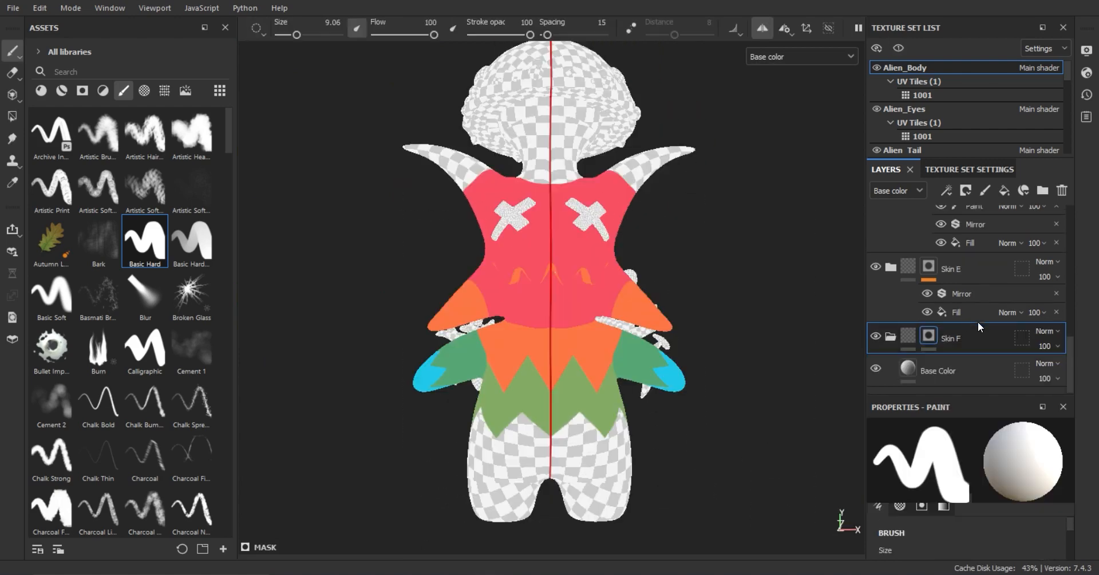
Inspect the Base Color layer of Skin F and add a fill effect to the Skin F folder's mask.
{"action": "left_click_drag", "start_coordinate": [667, 268], "coordinate": [595, 261], "text": "alt"}
{"action": "middle_click_drag", "start_coordinate": [595, 261], "coordinate": [661, 203], "text": "alt"}
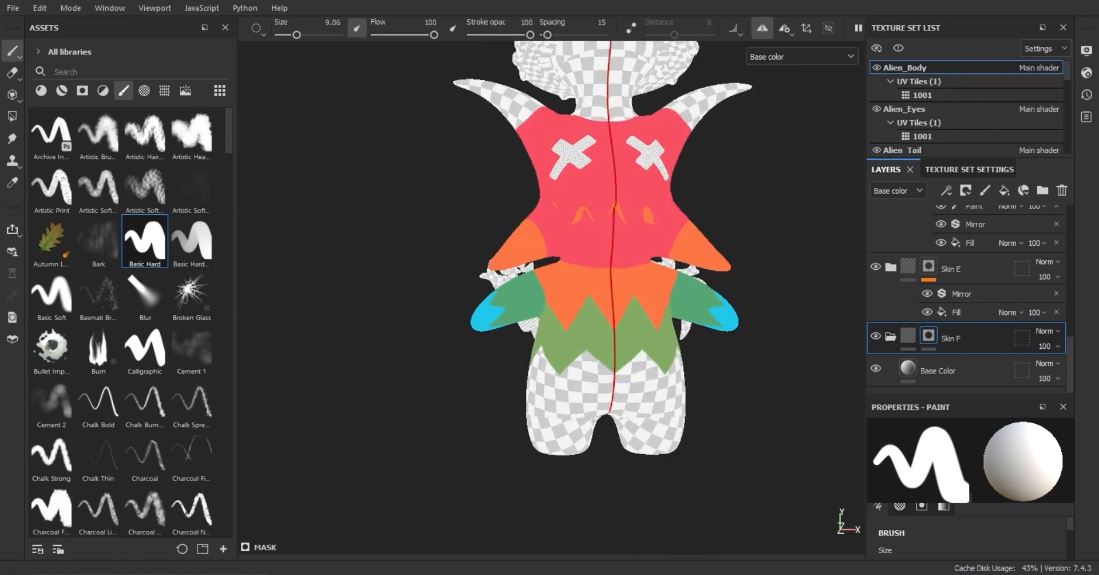
{"action": "scroll", "coordinate": [699, 359], "scroll_direction": "up", "scroll_amount": 2}
{"action": "left_click_drag", "start_coordinate": [630, 346], "coordinate": [602, 345], "text": "alt"}
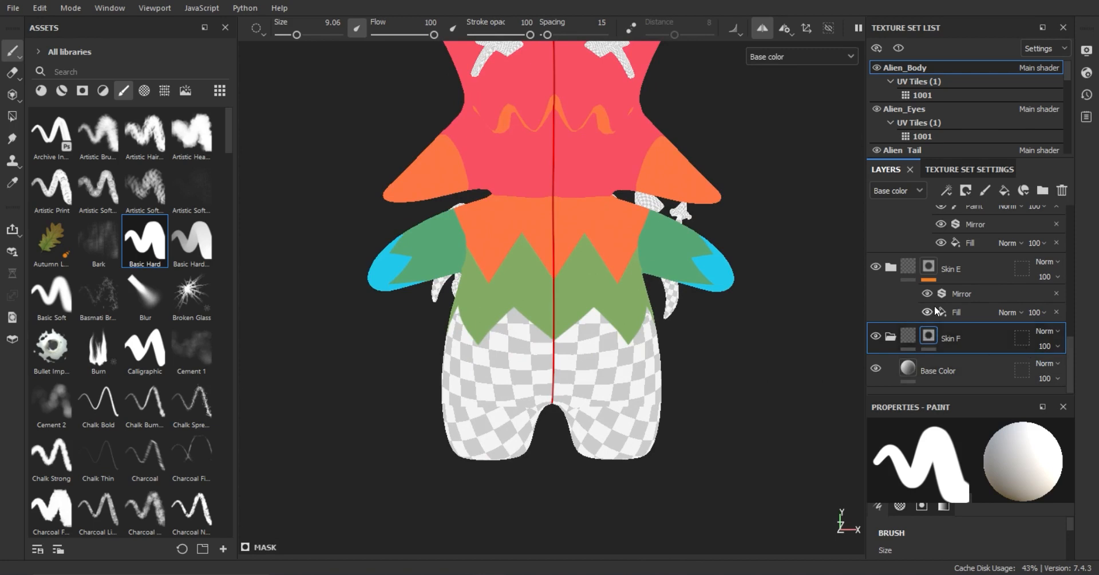
{"action": "left_click", "coordinate": [927, 370]}
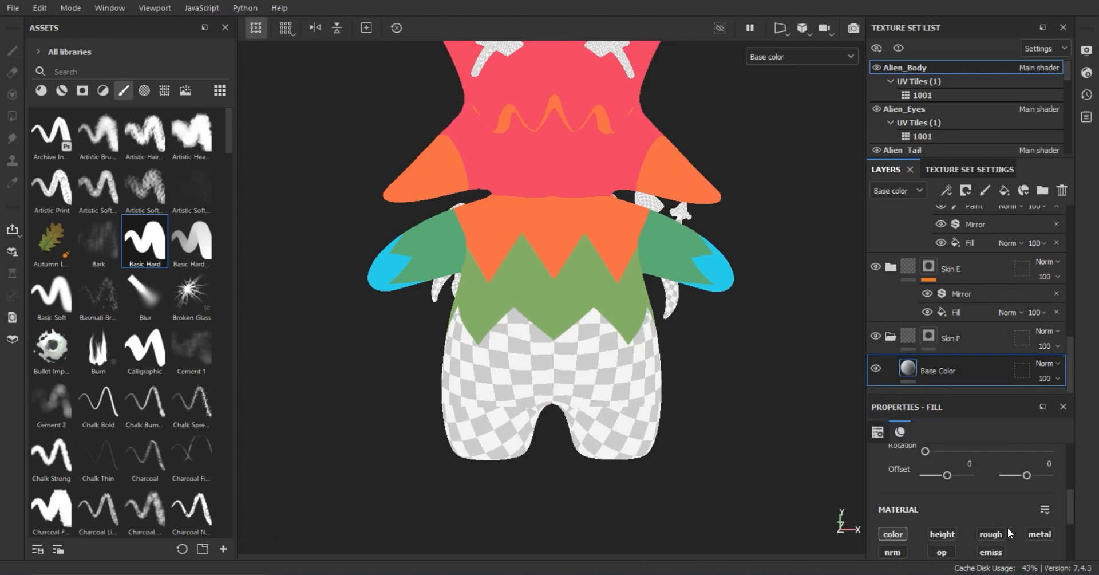
{"action": "left_click", "coordinate": [929, 335]}
{"action": "left_click", "coordinate": [946, 190]}
{"action": "left_click", "coordinate": [973, 257]}
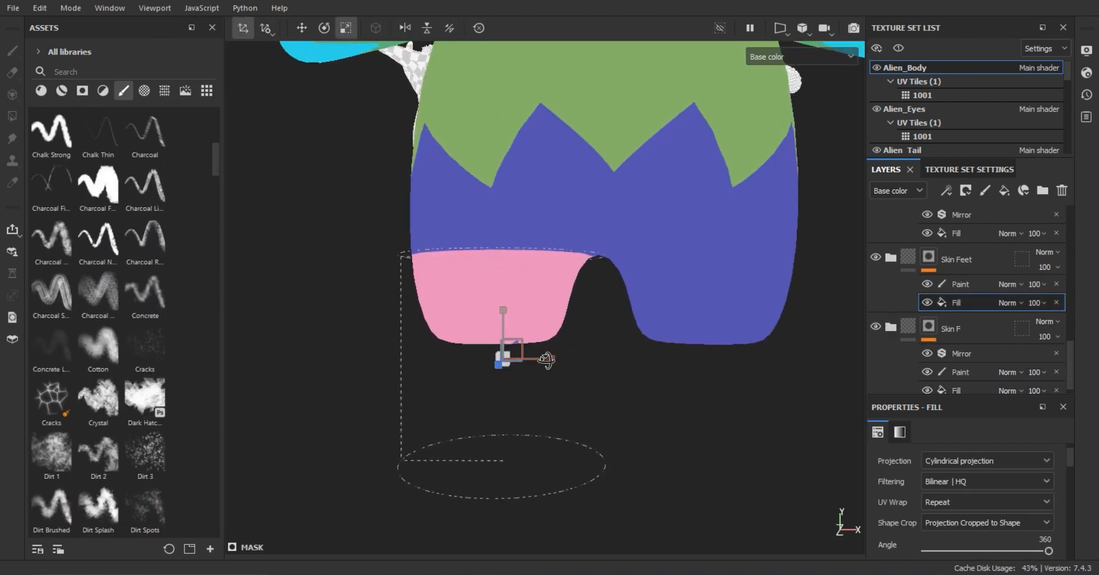
Lower the cylindrical projection of Skin Feet's mask fill onto the foot and add a Mirror filter to the mask.
{"action": "left_click_drag", "start_coordinate": [500, 366], "coordinate": [503, 395]}
{"action": "left_click", "coordinate": [946, 190]}
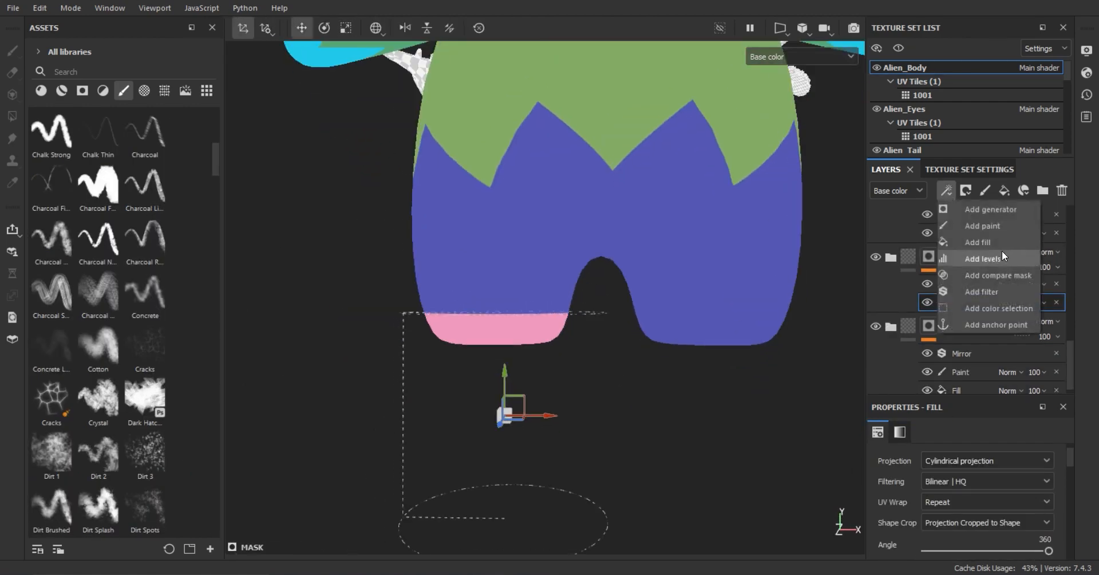
{"action": "left_click", "coordinate": [973, 299]}
{"action": "left_click", "coordinate": [921, 465]}
{"action": "left_click", "coordinate": [920, 406]}
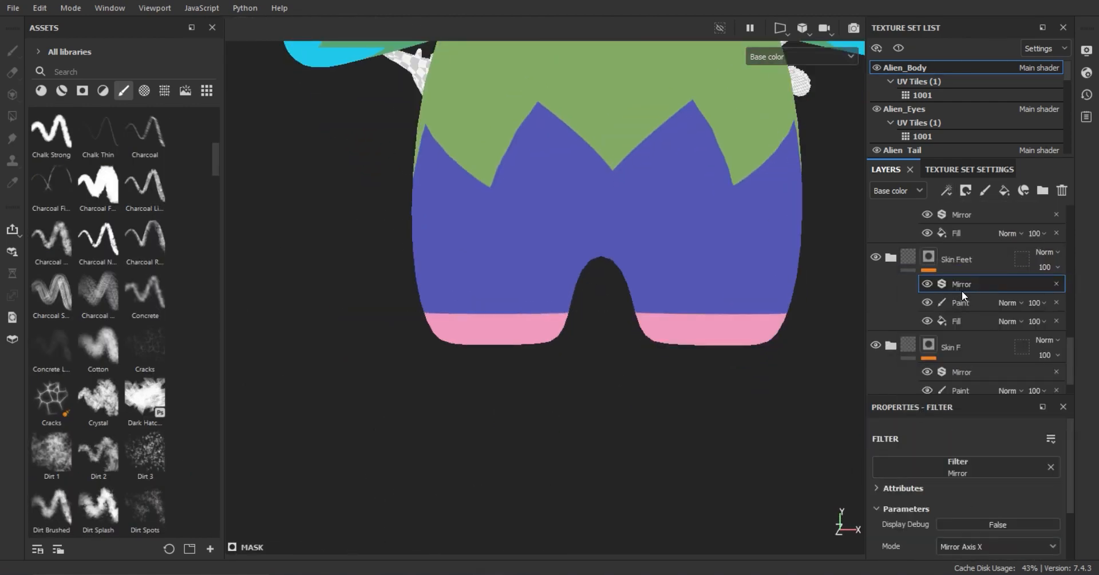
Select the fill in Skin Feet's mask and adjust its cylindrical projection.
{"action": "left_click", "coordinate": [967, 320]}
{"action": "left_click_drag", "start_coordinate": [504, 369], "coordinate": [1021, 476]}
{"action": "left_click", "coordinate": [984, 514]}
Open the uniform base color of the Skin Soles folder's Base Color layer for editing.
{"action": "scroll", "coordinate": [968, 504], "scroll_direction": "down", "scroll_amount": 3}
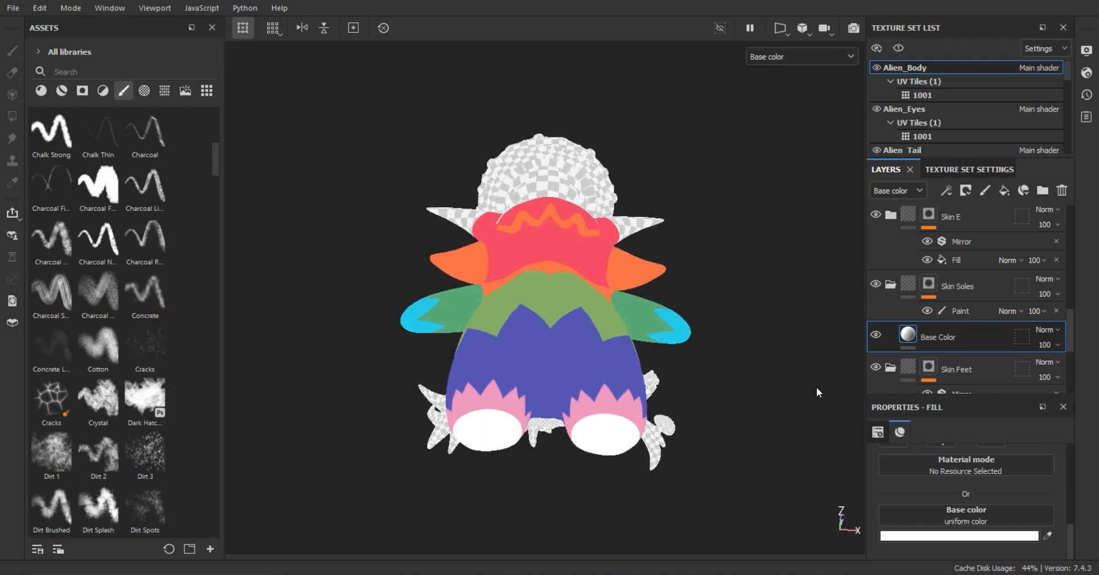
{"action": "left_click", "coordinate": [994, 535]}
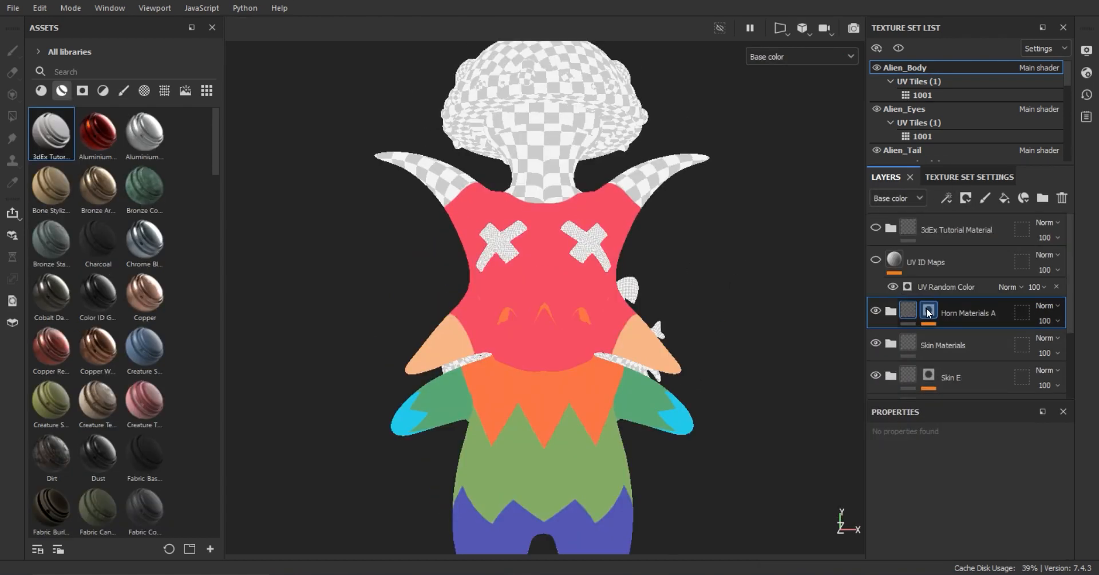
Add a fill layer above Horn Materials A and name it Base Color.
{"action": "left_click", "coordinate": [1004, 197]}
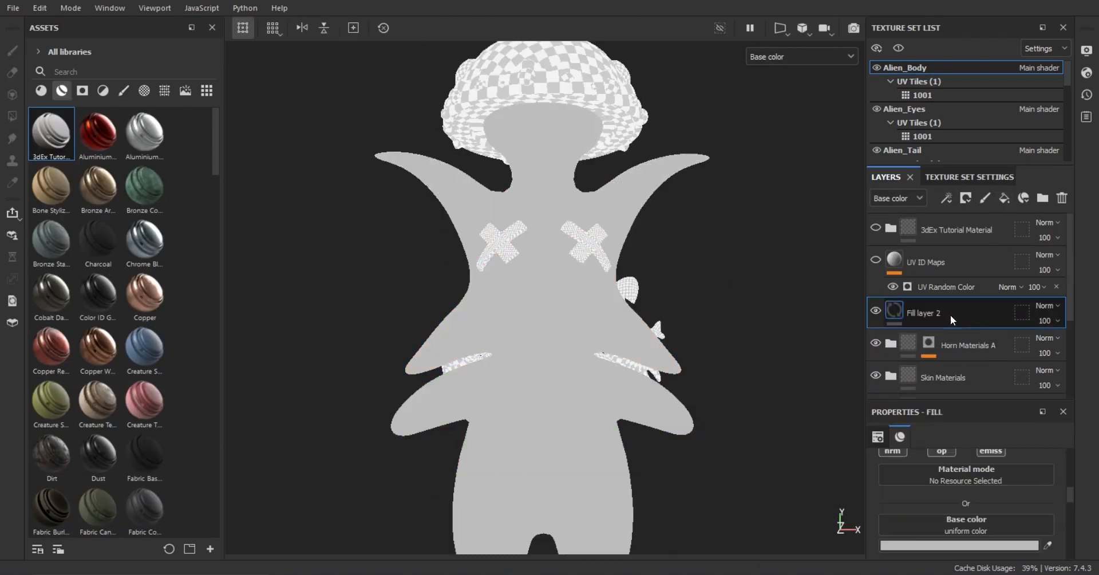
{"action": "type", "text": "Base Color"}
{"action": "key", "text": "Return"}
{"action": "scroll", "coordinate": [951, 534], "scroll_direction": "up", "scroll_amount": 2}
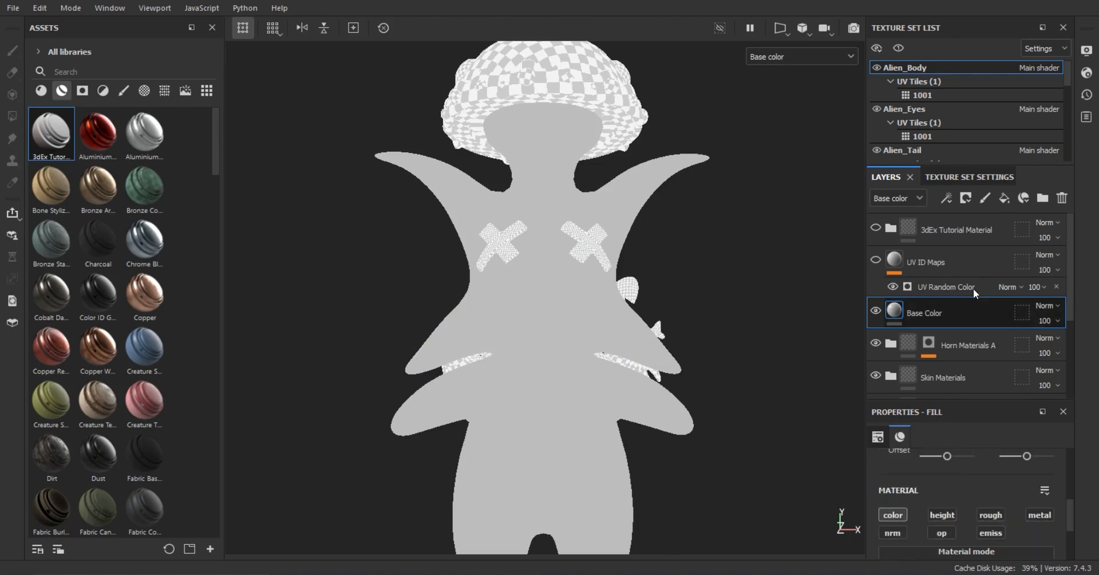
Create a folder named Horn Materials B and move the new Base Color layer into it.
{"action": "left_click", "coordinate": [1042, 197]}
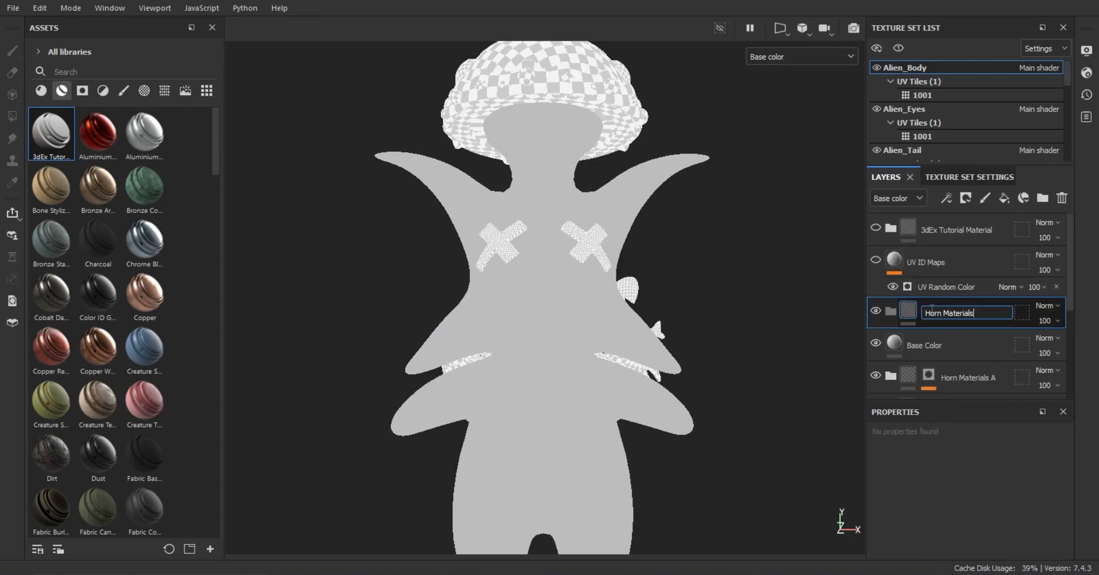
{"action": "type", "text": "s B"}
{"action": "key", "text": "Return"}
{"action": "left_click_drag", "start_coordinate": [923, 345], "coordinate": [950, 313]}
{"action": "left_click", "coordinate": [912, 313]}
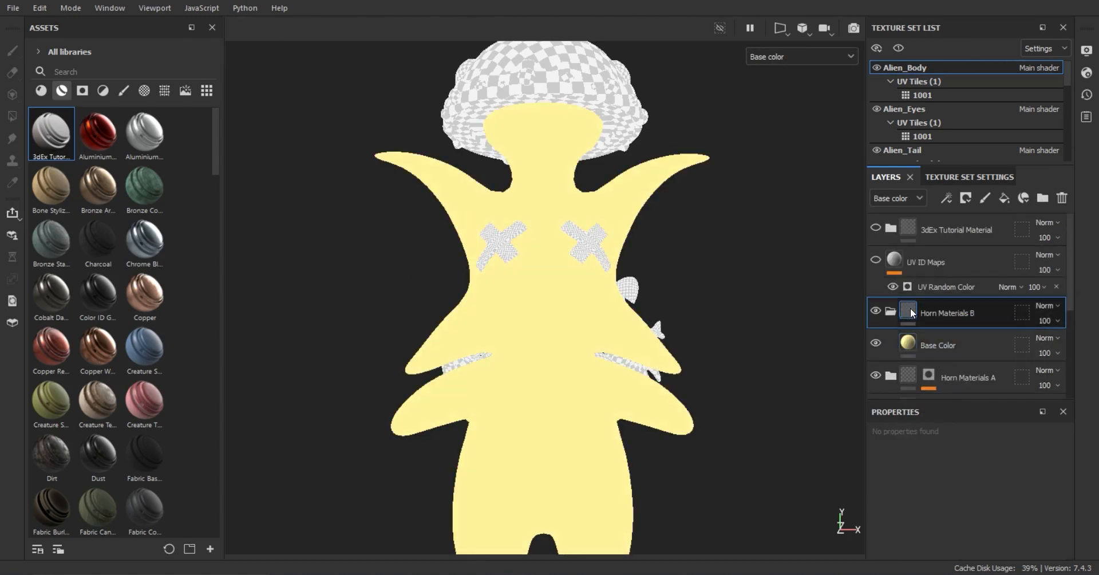
Add a black mask to the Horn Materials B folder and brush a symmetrical stroke onto the horns.
{"action": "right_click", "coordinate": [911, 309]}
{"action": "left_click", "coordinate": [952, 336]}
{"action": "mouse_move", "coordinate": [704, 289]}
{"action": "left_mouse_down", "text": "alt"}
{"action": "mouse_move", "coordinate": [344, 311]}
{"action": "mouse_move", "coordinate": [429, 324]}
{"action": "mouse_move", "coordinate": [410, 388]}
{"action": "mouse_move", "coordinate": [449, 276]}
{"action": "left_mouse_up", "text": "alt"}
{"action": "key", "text": "F1"}
{"action": "left_click_drag", "start_coordinate": [450, 276], "coordinate": [480, 262]}
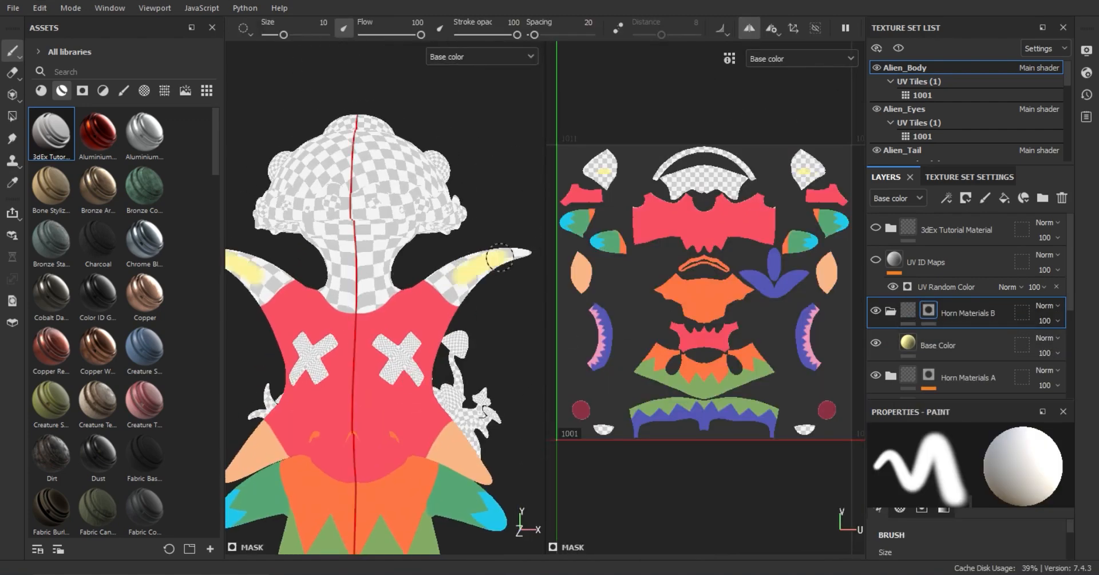
Fill both horn UV islands in Horn Materials B's mask with the polygon fill tool.
{"action": "key", "text": "4"}
{"action": "left_click", "coordinate": [600, 168]}
{"action": "left_click", "coordinate": [801, 172]}
{"action": "left_click_drag", "start_coordinate": [401, 274], "coordinate": [468, 270], "text": "alt"}
{"action": "mouse_move", "coordinate": [469, 270]}
{"action": "right_mouse_down", "text": "alt"}
{"action": "mouse_move", "coordinate": [401, 371]}
{"action": "mouse_move", "coordinate": [481, 263]}
{"action": "right_mouse_up", "text": "alt"}
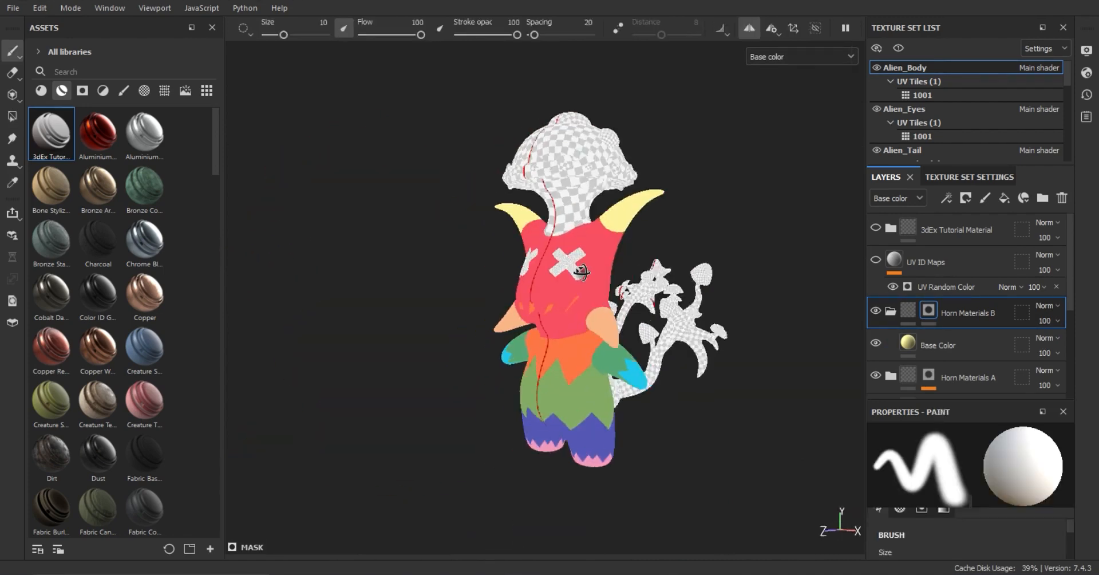
Add a fill layer named Base Color to the Alien_Eyes texture set.
{"action": "left_click_drag", "start_coordinate": [574, 333], "coordinate": [628, 333], "text": "alt"}
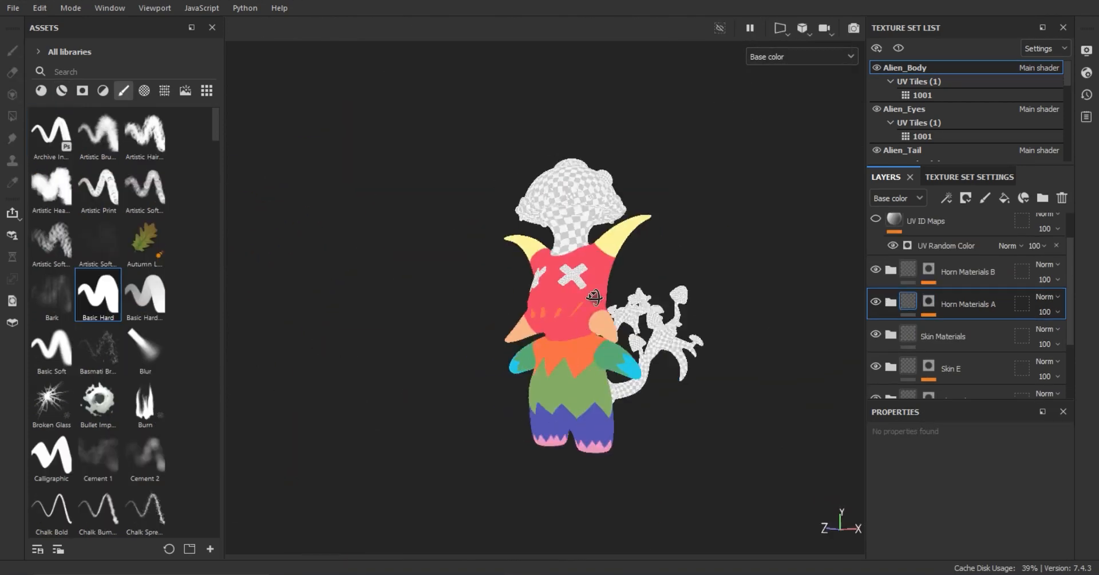
{"action": "left_click_drag", "start_coordinate": [636, 330], "coordinate": [692, 327], "text": "alt"}
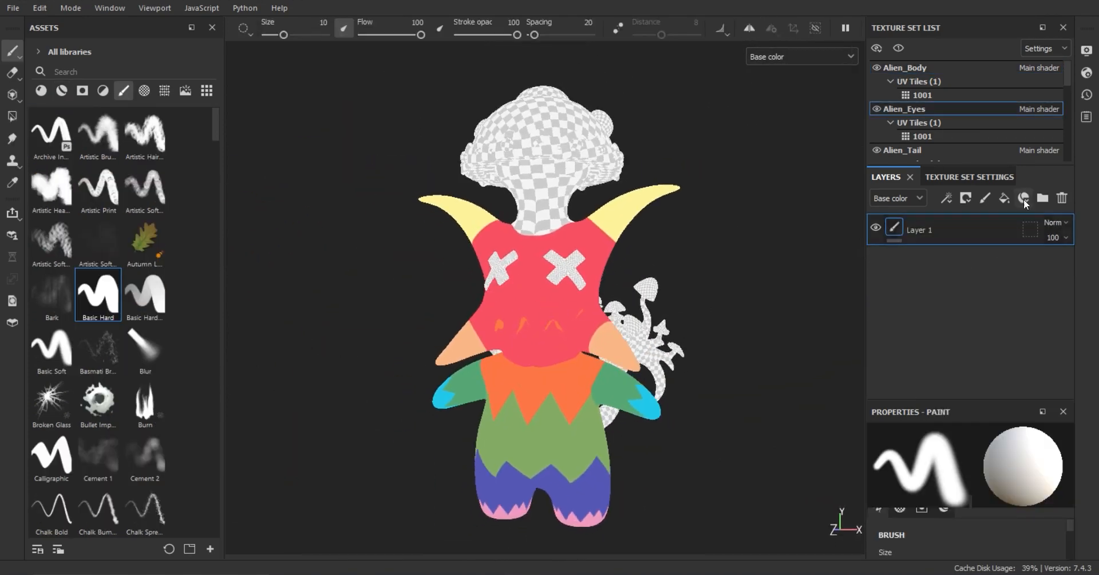
{"action": "left_click", "coordinate": [1024, 198]}
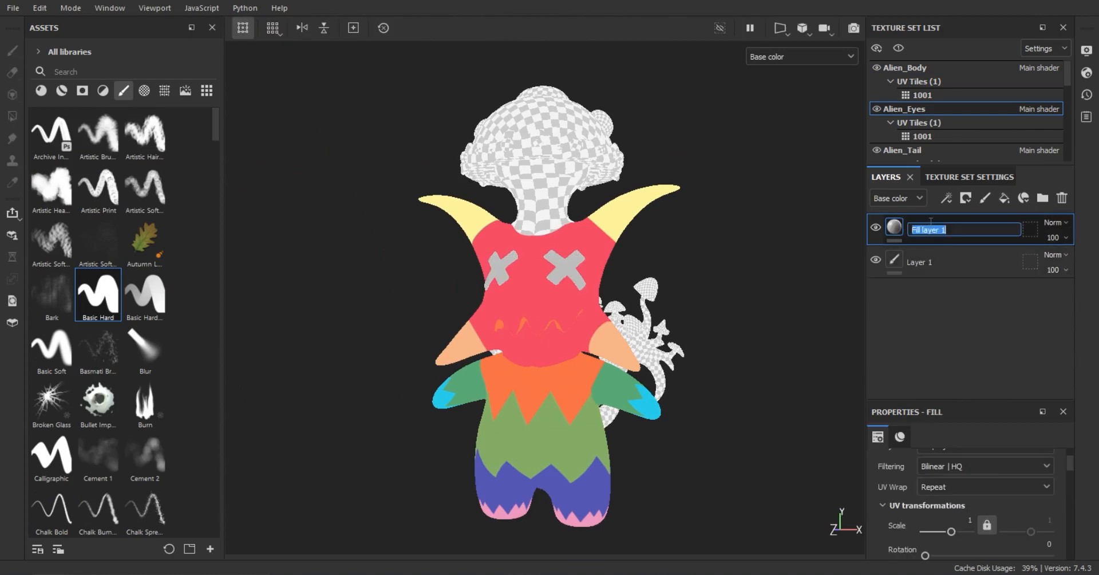
{"action": "scroll", "coordinate": [929, 463], "scroll_direction": "up", "scroll_amount": 3}
Set the base color of the Alien_Eyes fill layer to dark grey 303030.
{"action": "left_click", "coordinate": [1010, 535]}
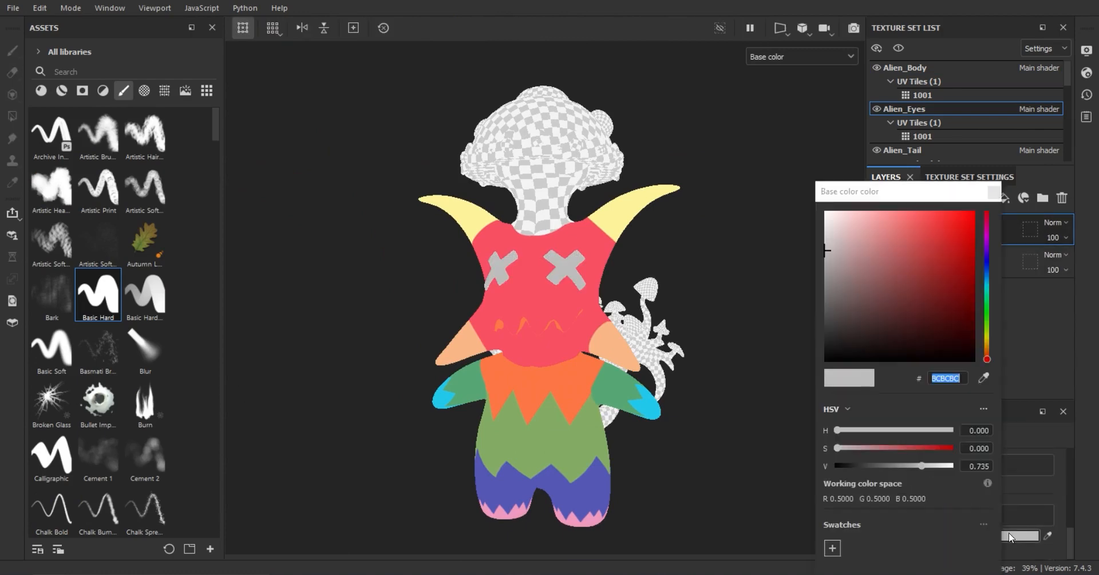
{"action": "left_click", "coordinate": [995, 193]}
{"action": "left_click_drag", "start_coordinate": [725, 267], "coordinate": [534, 274], "text": "alt"}
{"action": "scroll", "coordinate": [535, 274], "scroll_direction": "up", "scroll_amount": 2}
{"action": "middle_click_drag", "start_coordinate": [534, 274], "coordinate": [510, 310], "text": "alt"}
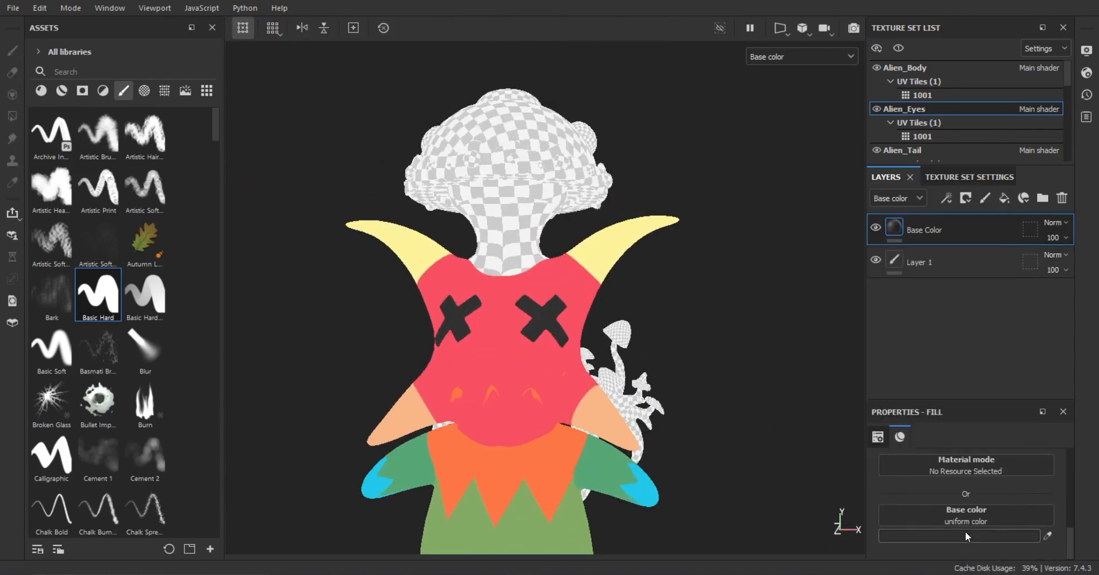
{"action": "left_click", "coordinate": [959, 535]}
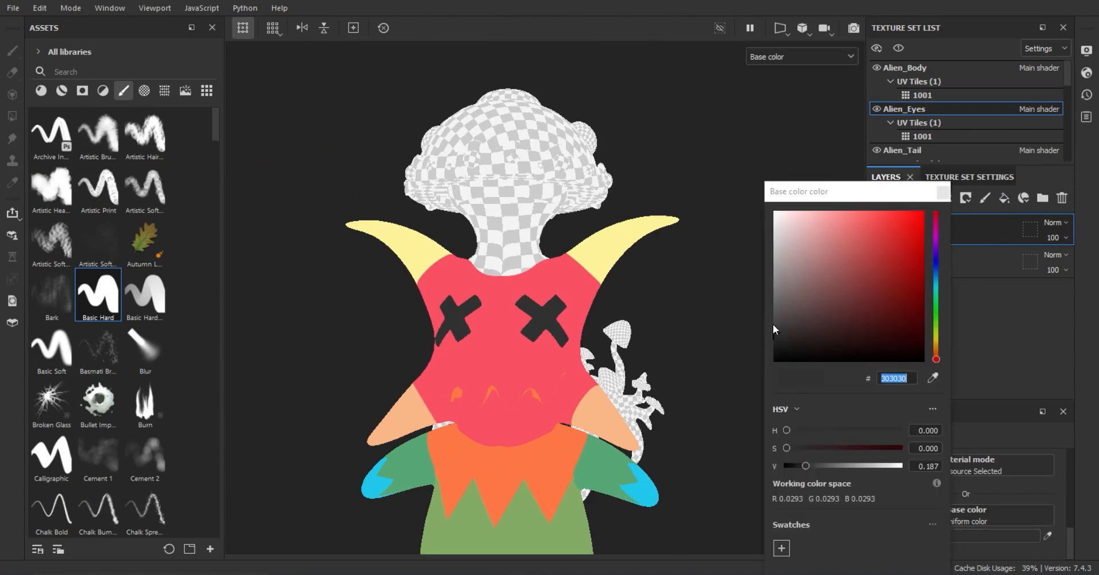
{"action": "left_click", "coordinate": [950, 201]}
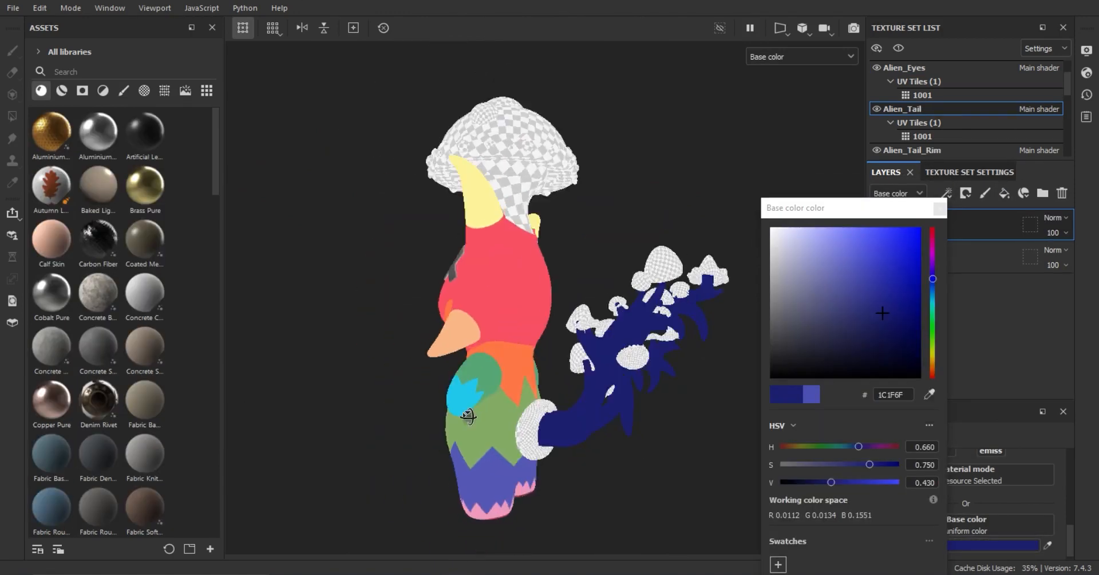
Delete the empty paint layer below Base Color in the Alien_Tail texture set.
{"action": "left_click_drag", "start_coordinate": [606, 435], "coordinate": [561, 397], "text": "alt"}
{"action": "right_click_drag", "start_coordinate": [561, 398], "coordinate": [818, 468], "text": "alt"}
{"action": "left_click", "coordinate": [973, 257]}
{"action": "left_click", "coordinate": [1063, 192]}
Put the tail's Base Color layer in a new folder and add a hidden fill layer named AO above it.
{"action": "left_click", "coordinate": [1042, 193]}
{"action": "left_click_drag", "start_coordinate": [968, 259], "coordinate": [944, 227]}
{"action": "left_click", "coordinate": [1004, 192]}
{"action": "left_click", "coordinate": [876, 255]}
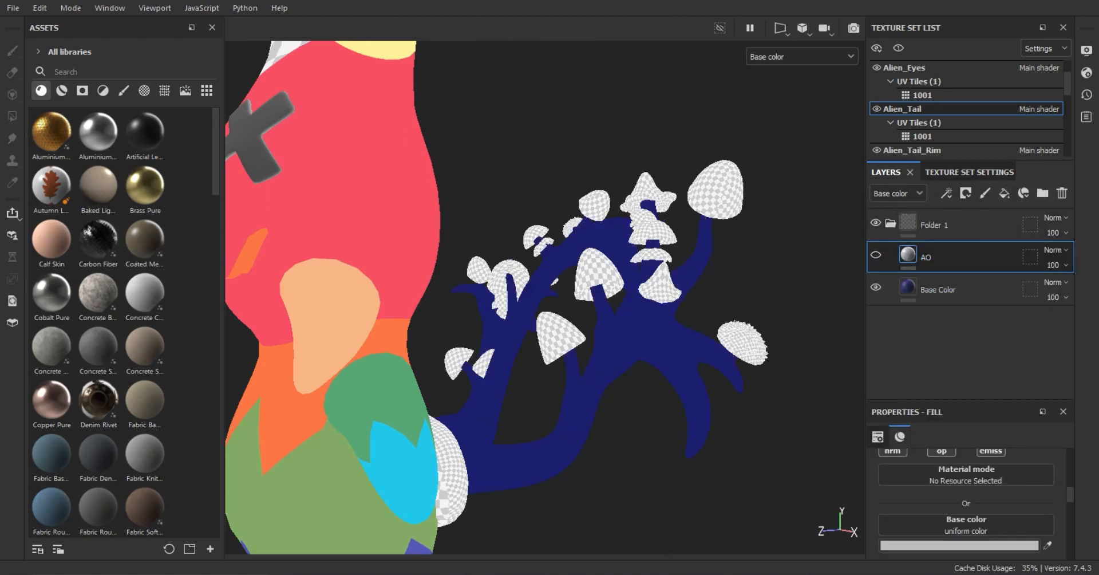
Try a brighter teal, 2DA8B5, for the tail's Base Color layer.
{"action": "left_click", "coordinate": [919, 287]}
{"action": "left_click", "coordinate": [958, 545]}
{"action": "left_click_drag", "start_coordinate": [980, 262], "coordinate": [980, 284]}
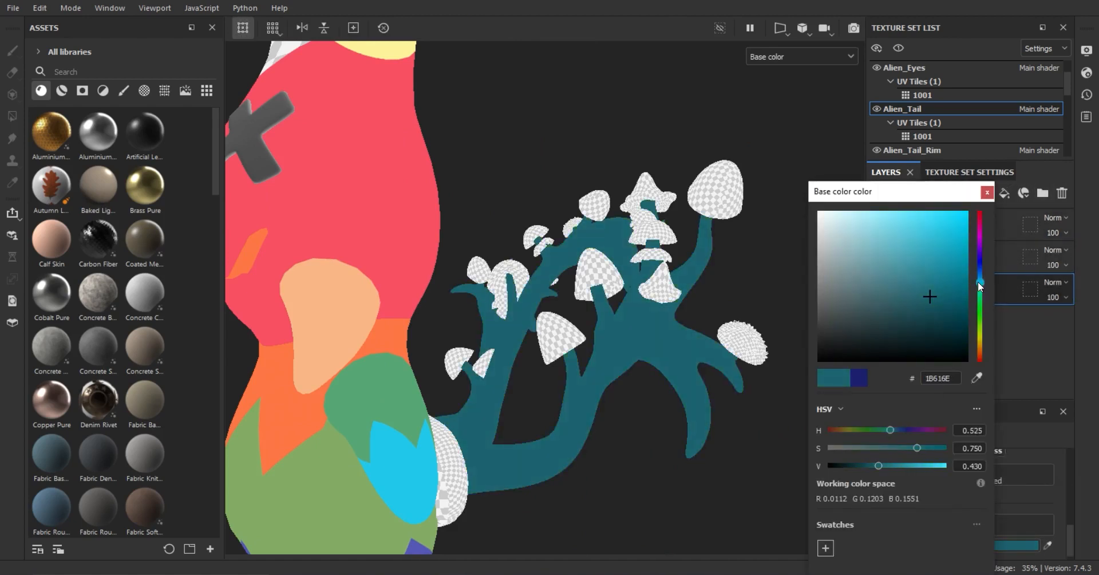
{"action": "key", "text": "f"}
{"action": "right_click_drag", "start_coordinate": [476, 266], "coordinate": [532, 286], "text": "alt"}
{"action": "left_click_drag", "start_coordinate": [878, 465], "coordinate": [912, 465]}
{"action": "left_click_drag", "start_coordinate": [675, 360], "coordinate": [608, 323], "text": "alt"}
{"action": "right_click_drag", "start_coordinate": [608, 323], "coordinate": [638, 328], "text": "alt"}
{"action": "left_click_drag", "start_coordinate": [639, 328], "coordinate": [526, 326], "text": "alt"}
{"action": "middle_click_drag", "start_coordinate": [527, 326], "coordinate": [553, 347], "text": "alt"}
{"action": "left_click_drag", "start_coordinate": [678, 284], "coordinate": [578, 270], "text": "alt"}
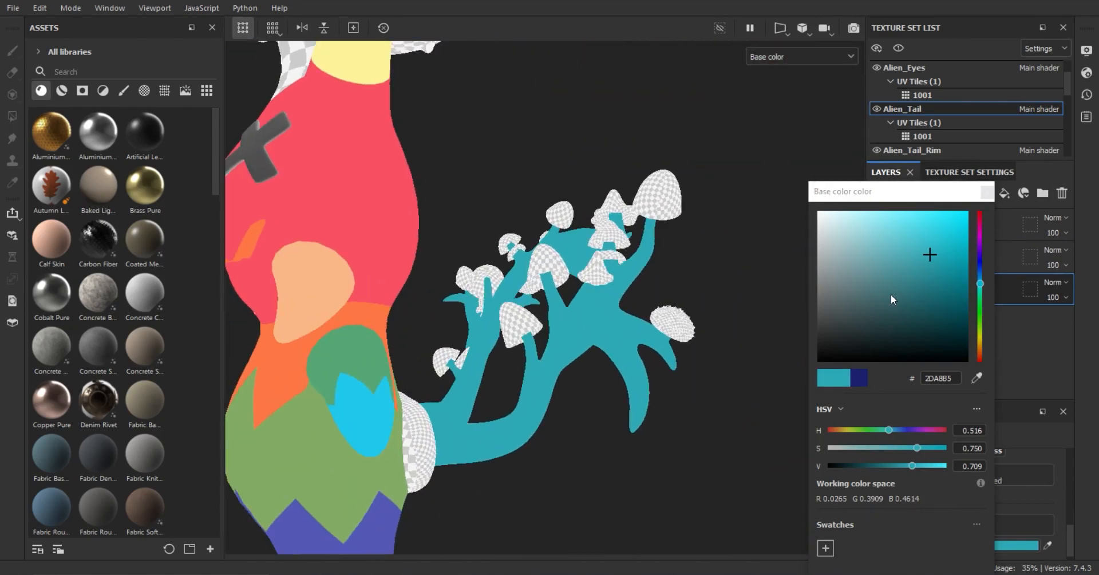
Set the tail's Base Color layer to blue 1C63AC.
{"action": "left_click", "coordinate": [979, 273]}
{"action": "left_click_drag", "start_coordinate": [899, 465], "coordinate": [908, 466]}
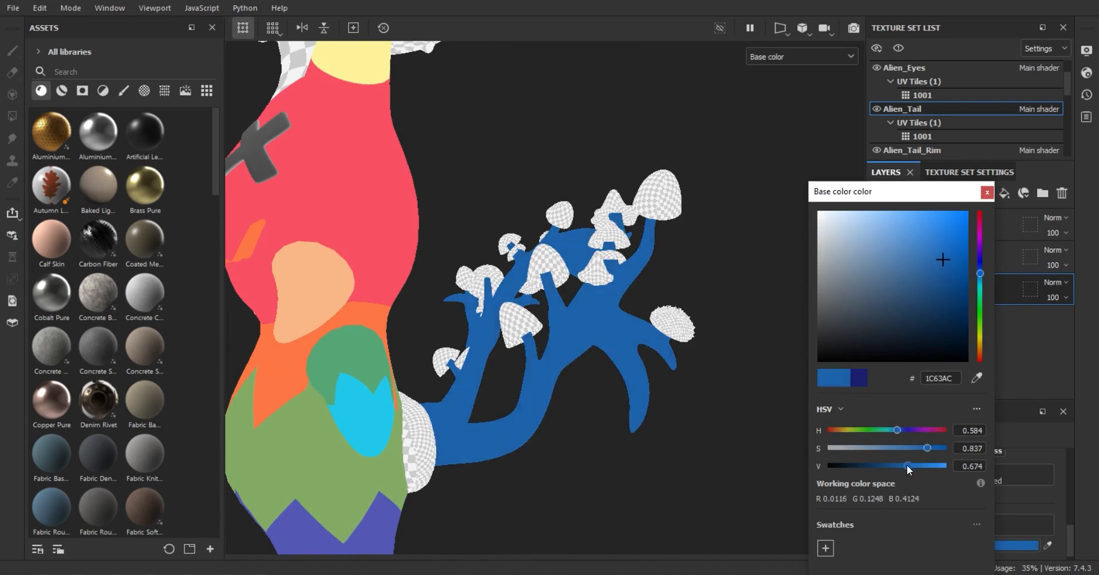
{"action": "left_click", "coordinate": [987, 192]}
Show the tail's AO layer and add a mask to it.
{"action": "left_click", "coordinate": [875, 254]}
{"action": "left_click", "coordinate": [946, 257]}
{"action": "left_click", "coordinate": [965, 194]}
{"action": "left_click", "coordinate": [982, 225]}
Add an Ambient Occlusion generator to the AO layer's mask.
{"action": "left_click", "coordinate": [947, 193]}
{"action": "left_click", "coordinate": [967, 212]}
{"action": "left_click", "coordinate": [985, 472]}
{"action": "left_click", "coordinate": [992, 316]}
Try a Global Balance of about 0.3 on the AO layer's Ambient Occlusion generator.
{"action": "left_click_drag", "start_coordinate": [779, 355], "coordinate": [572, 389], "text": "alt"}
{"action": "scroll", "coordinate": [635, 269], "scroll_direction": "up", "scroll_amount": 4}
{"action": "mouse_move", "coordinate": [761, 372]}
{"action": "left_mouse_down", "text": "alt"}
{"action": "mouse_move", "coordinate": [702, 376]}
{"action": "mouse_move", "coordinate": [755, 376]}
{"action": "left_mouse_up", "text": "alt"}
{"action": "scroll", "coordinate": [756, 376], "scroll_direction": "down", "scroll_amount": 2}
{"action": "scroll", "coordinate": [971, 501], "scroll_direction": "down", "scroll_amount": 2}
{"action": "left_click_drag", "start_coordinate": [972, 505], "coordinate": [913, 503]}
{"action": "left_click_drag", "start_coordinate": [715, 321], "coordinate": [575, 312], "text": "alt"}
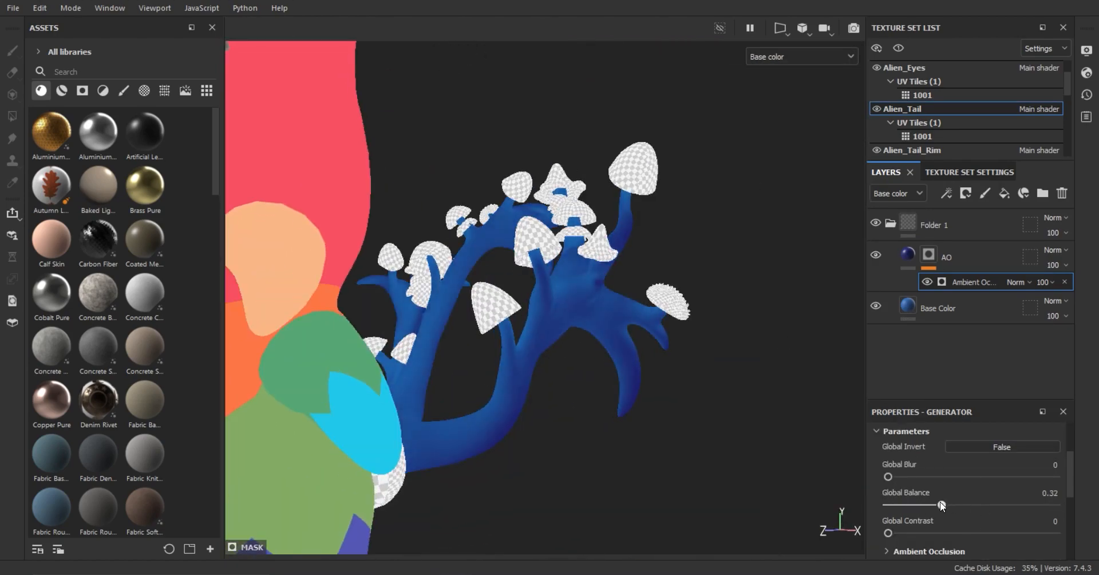
{"action": "left_click_drag", "start_coordinate": [941, 502], "coordinate": [938, 504]}
{"action": "left_click_drag", "start_coordinate": [888, 476], "coordinate": [887, 478]}
Turn off Global Invert on the tail's Ambient Occlusion generator and lower its Global Balance.
{"action": "scroll", "coordinate": [761, 388], "scroll_direction": "down", "scroll_amount": 3}
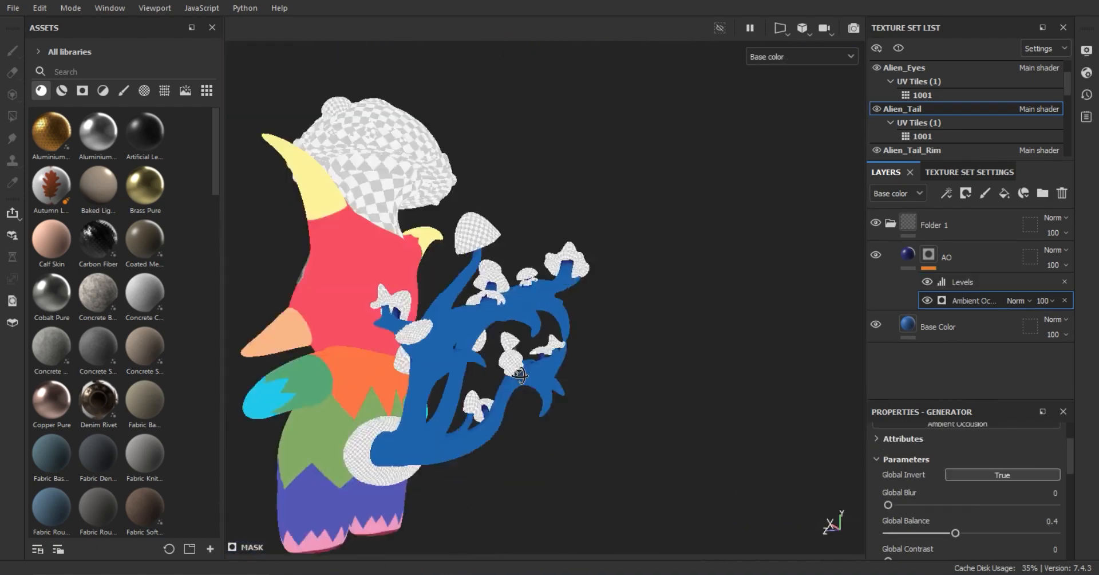
{"action": "left_click_drag", "start_coordinate": [744, 269], "coordinate": [521, 289], "text": "alt"}
{"action": "middle_click_drag", "start_coordinate": [521, 289], "coordinate": [606, 375], "text": "alt"}
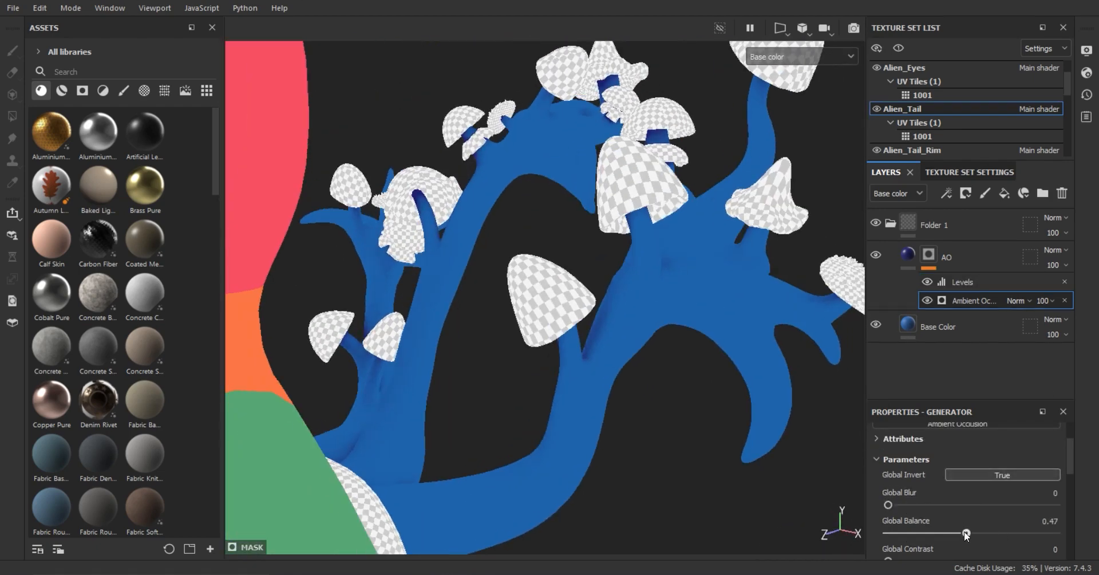
{"action": "left_click_drag", "start_coordinate": [969, 533], "coordinate": [971, 532]}
{"action": "left_click", "coordinate": [991, 474]}
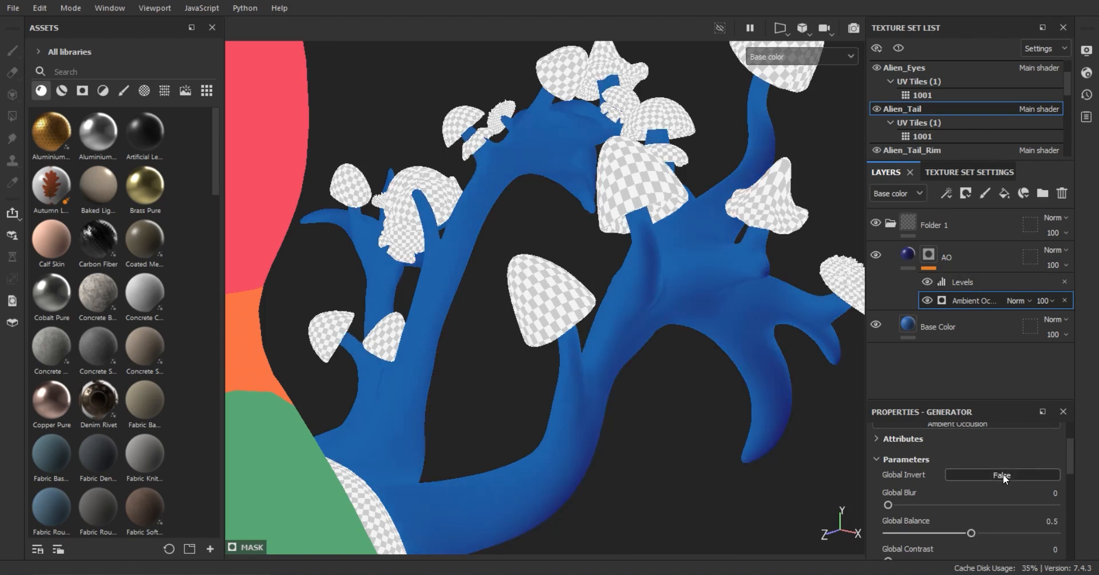
{"action": "left_click", "coordinate": [1003, 474]}
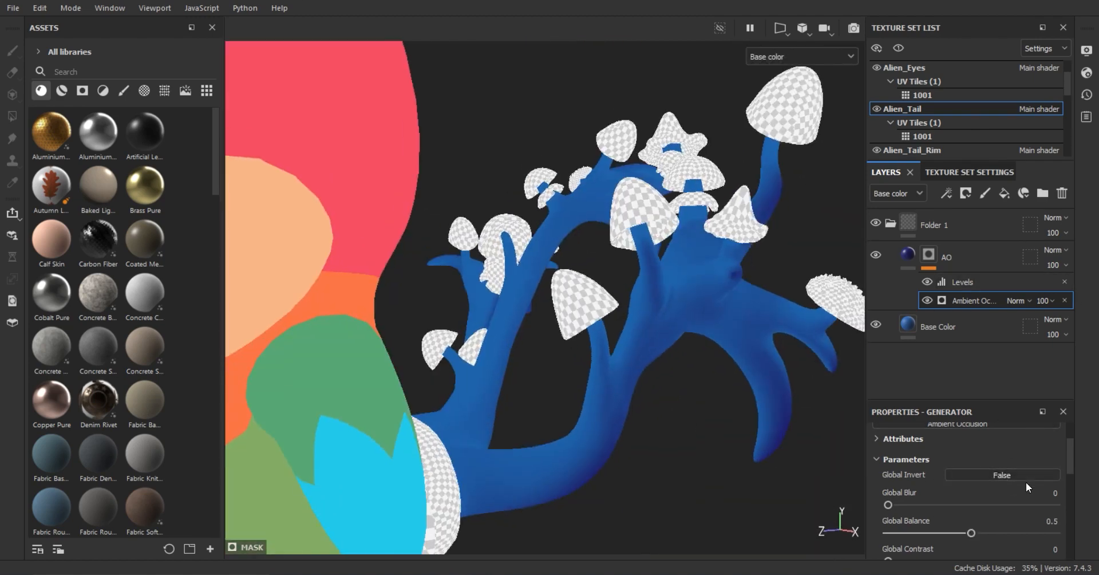
{"action": "mouse_move", "coordinate": [971, 533]}
{"action": "left_mouse_down"}
{"action": "mouse_move", "coordinate": [903, 533]}
{"action": "mouse_move", "coordinate": [943, 532]}
{"action": "left_mouse_up"}
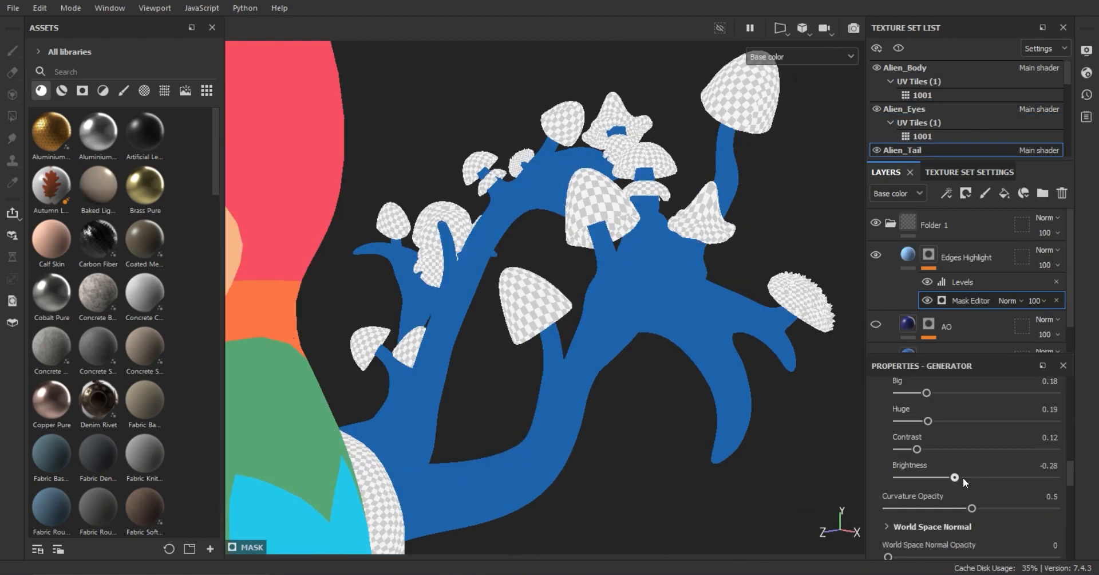
Adjust the curvature brightness in the Mask Editor generator of the Edges Highlight layer.
{"action": "left_click_drag", "start_coordinate": [963, 477], "coordinate": [945, 503]}
{"action": "scroll", "coordinate": [1009, 476], "scroll_direction": "down", "scroll_amount": 3}
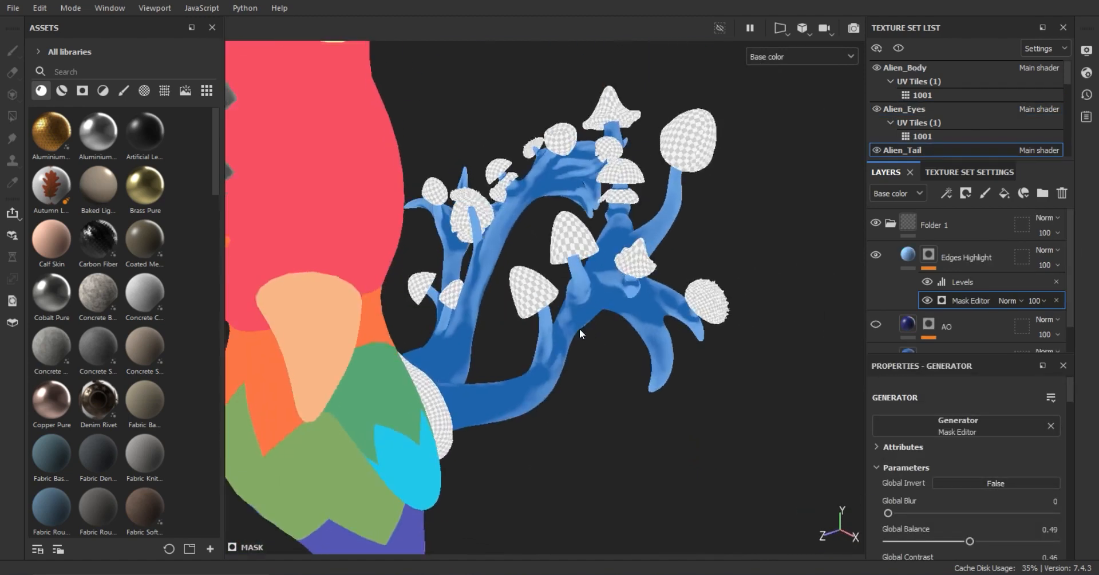
Compare the tail's edge highlights with the Levels effect off and on.
{"action": "left_click_drag", "start_coordinate": [579, 328], "coordinate": [882, 268], "text": "alt"}
{"action": "scroll", "coordinate": [572, 257], "scroll_direction": "up", "scroll_amount": 3}
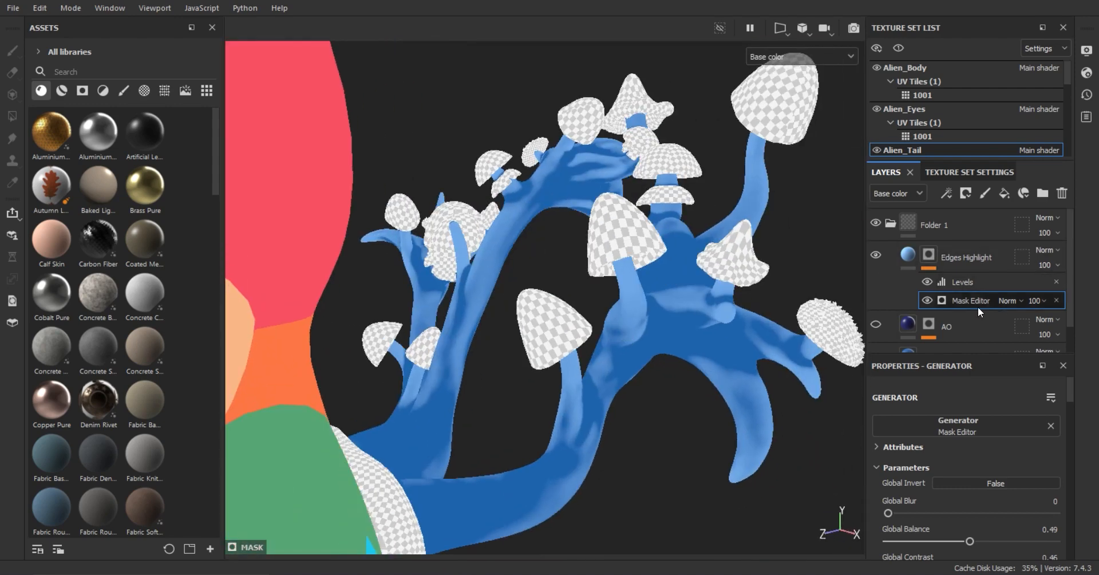
{"action": "left_click", "coordinate": [926, 283]}
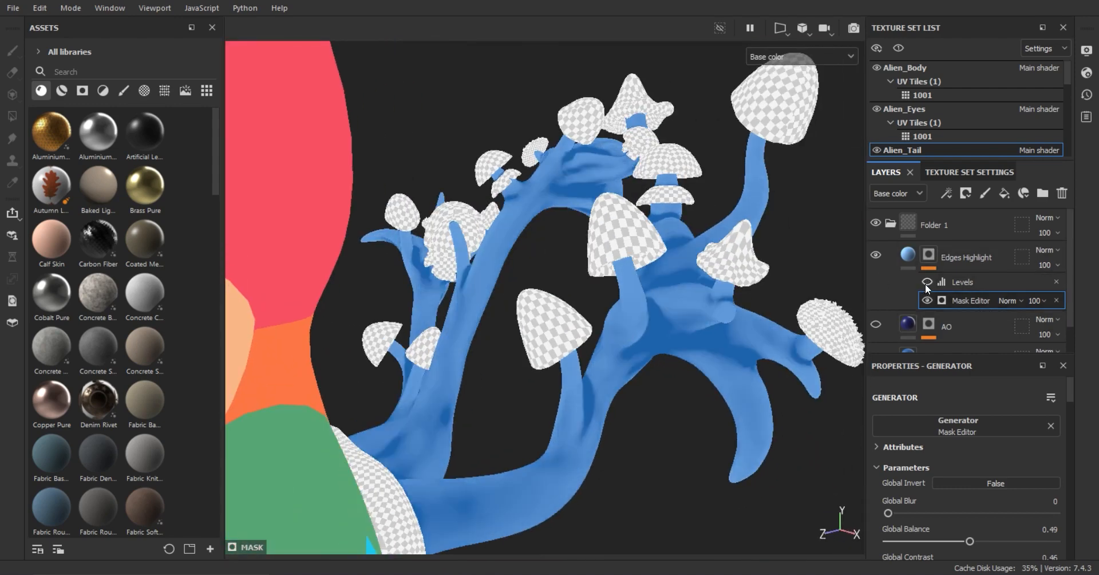
{"action": "left_click", "coordinate": [923, 282]}
Try Global Invert, Global Blur and a lower Global Balance on the Edges Highlight layer's Mask Editor generator.
{"action": "left_click", "coordinate": [1013, 483]}
{"action": "left_click", "coordinate": [1014, 483]}
{"action": "scroll", "coordinate": [987, 450], "scroll_direction": "down", "scroll_amount": 1}
{"action": "left_click_drag", "start_coordinate": [888, 471], "coordinate": [969, 467]}
{"action": "key", "text": "ctrl+z"}
{"action": "scroll", "coordinate": [957, 471], "scroll_direction": "down", "scroll_amount": 8}
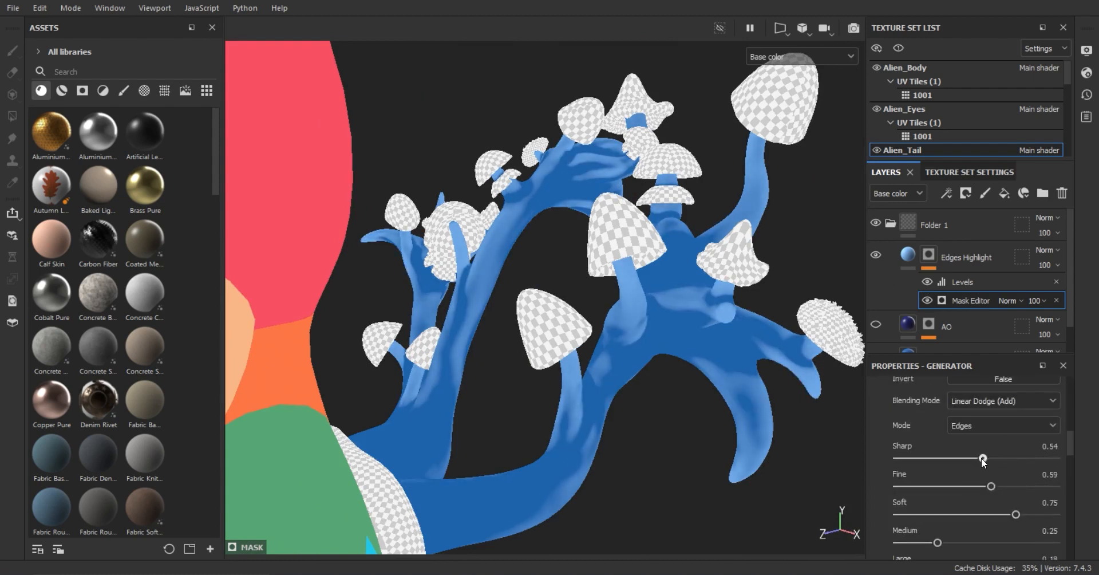
{"action": "scroll", "coordinate": [1025, 472], "scroll_direction": "up", "scroll_amount": 8}
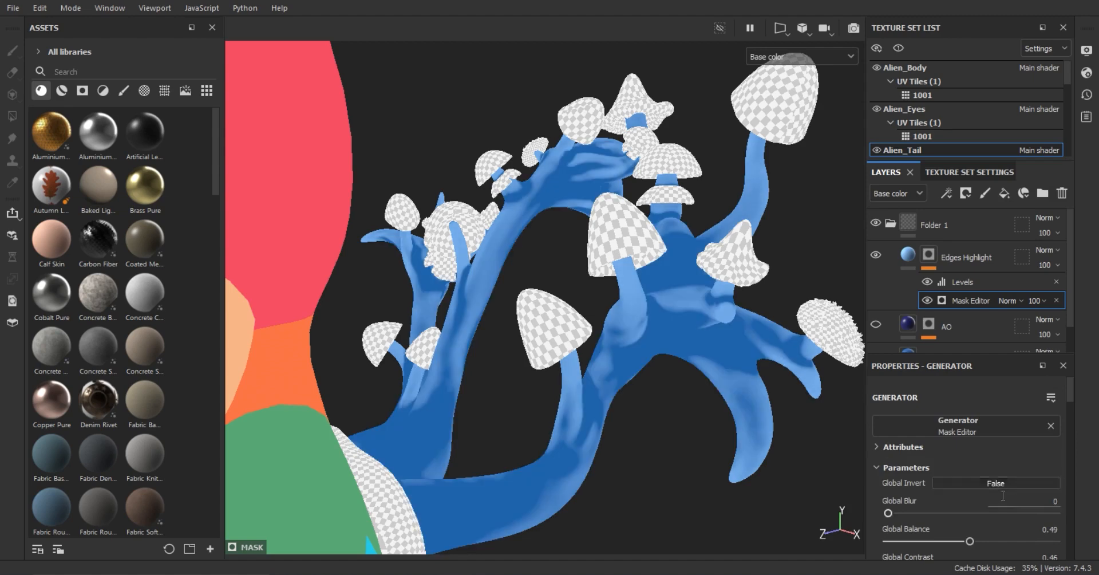
{"action": "left_click_drag", "start_coordinate": [971, 541], "coordinate": [942, 541]}
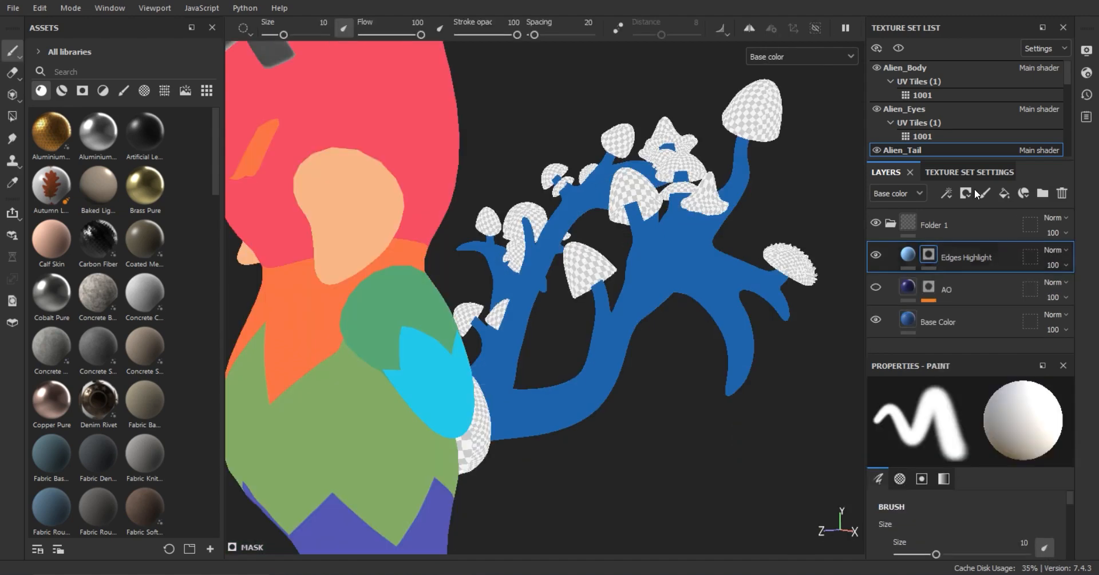
Add a Mask Editor generator to the Edges Highlight mask with Global Balance 0.35 and a slight Global Blur.
{"action": "left_click", "coordinate": [1027, 431]}
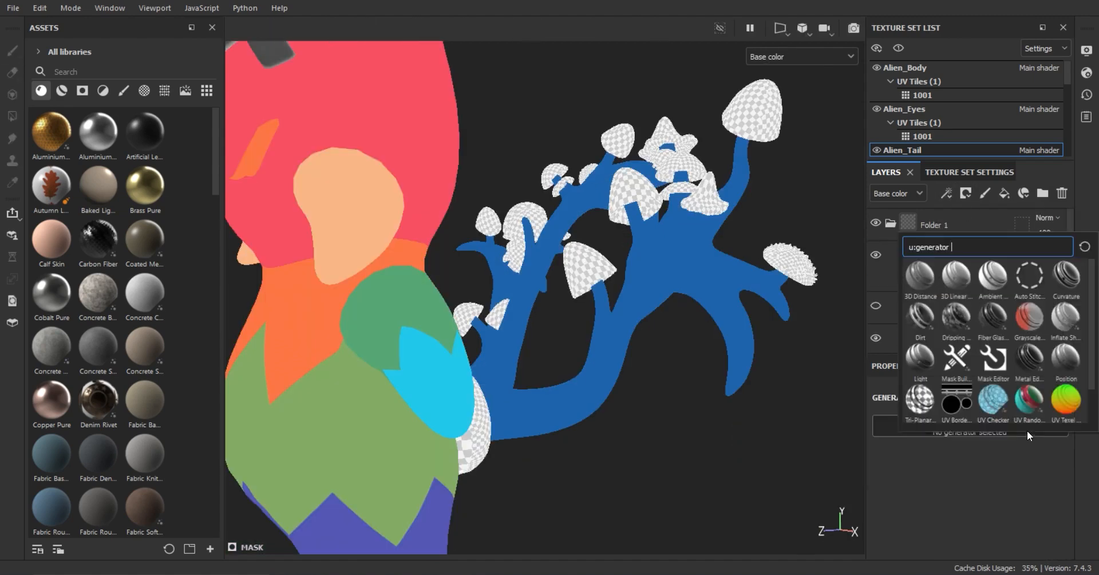
{"action": "left_click", "coordinate": [988, 355]}
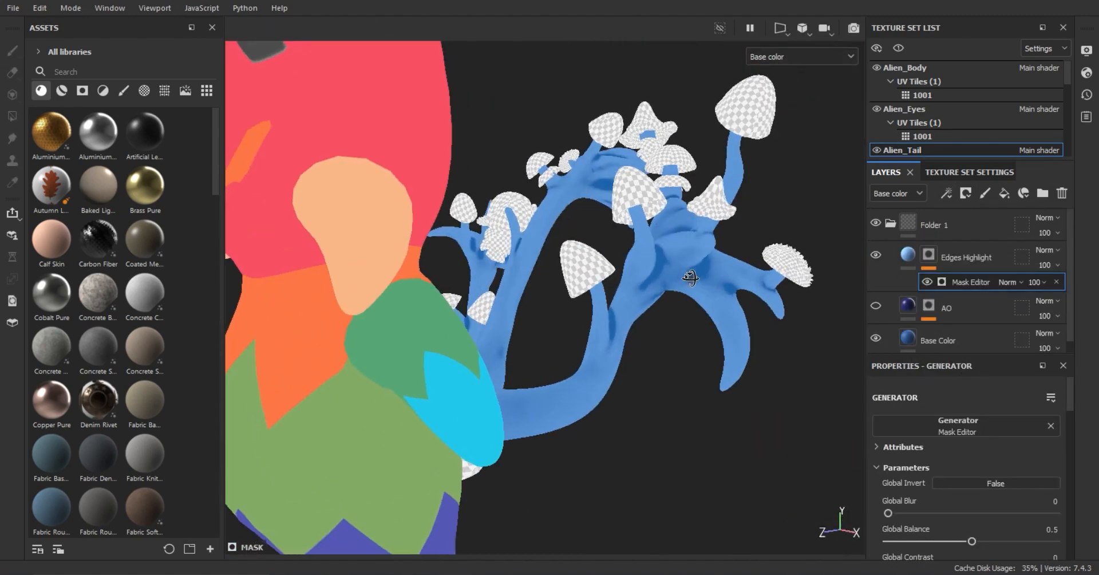
{"action": "scroll", "coordinate": [967, 458], "scroll_direction": "down", "scroll_amount": 3}
{"action": "left_click_drag", "start_coordinate": [971, 458], "coordinate": [947, 458]}
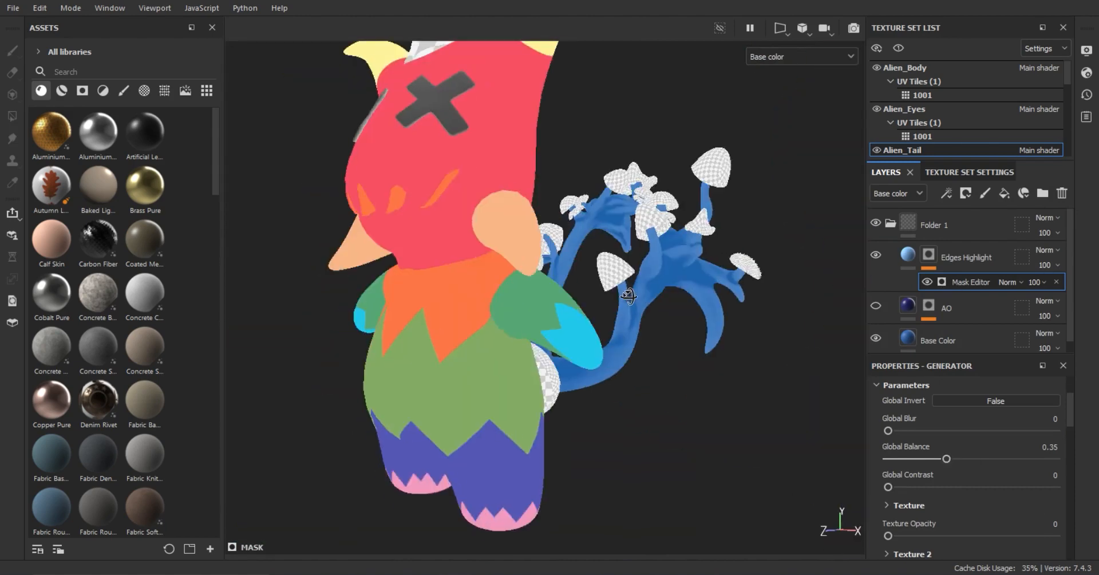
{"action": "left_click_drag", "start_coordinate": [887, 430], "coordinate": [891, 429]}
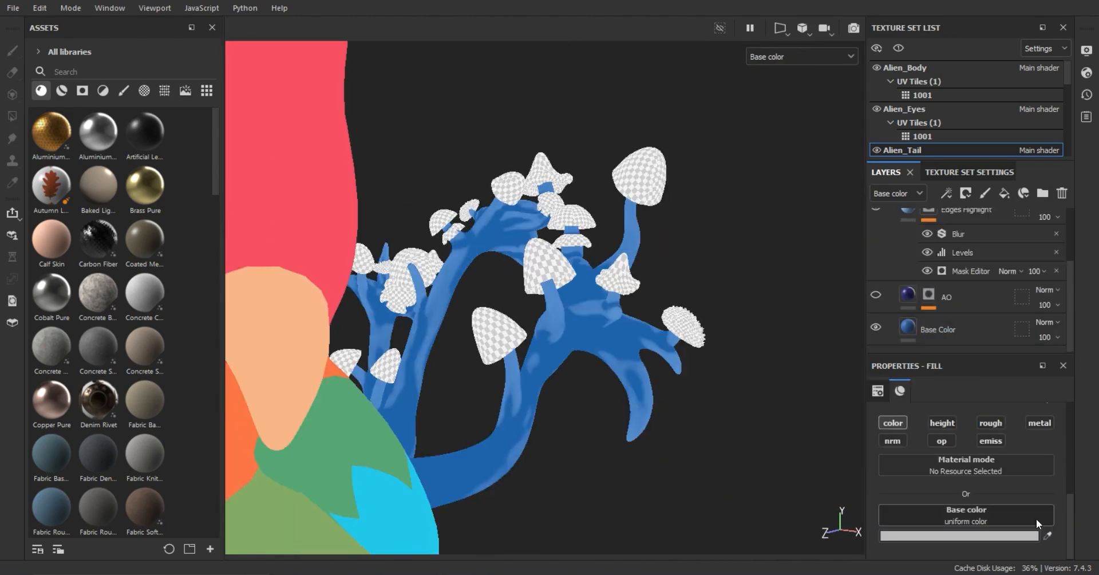
Check the Thickness mesh map and add a Mask Editor generator to the Thickness layer's mask.
{"action": "key", "text": "b"}
{"action": "scroll", "coordinate": [954, 275], "scroll_direction": "up", "scroll_amount": 1}
{"action": "scroll", "coordinate": [941, 275], "scroll_direction": "up", "scroll_amount": 1}
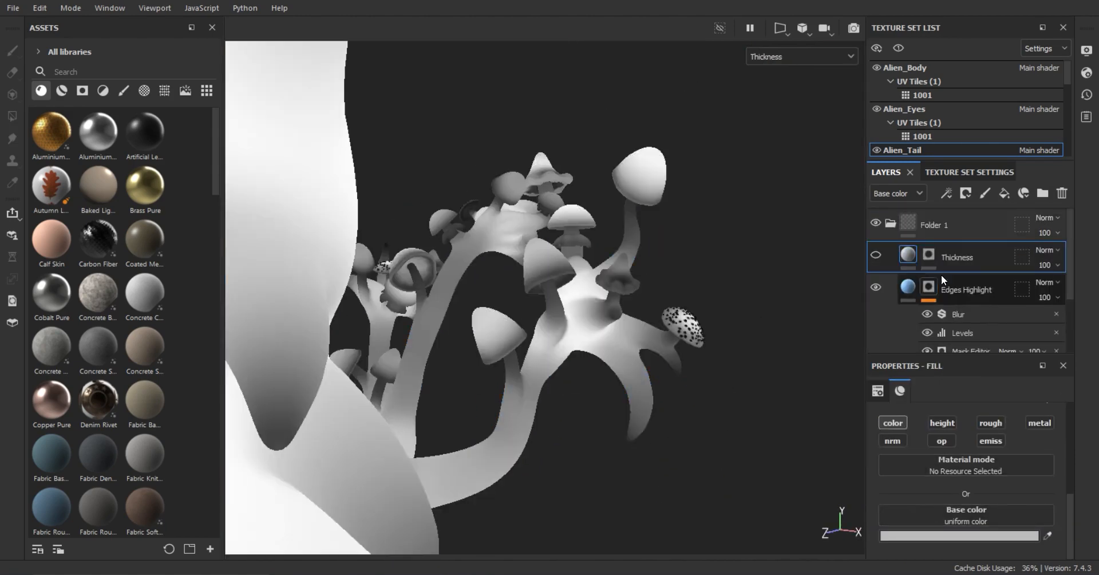
{"action": "left_click", "coordinate": [928, 254]}
{"action": "left_click", "coordinate": [946, 193]}
{"action": "left_click", "coordinate": [984, 212]}
{"action": "left_click", "coordinate": [984, 428]}
{"action": "left_click", "coordinate": [996, 349]}
Sample the tail's blue as the Thickness layer's base color and make the layer visible.
{"action": "left_click", "coordinate": [908, 258]}
{"action": "scroll", "coordinate": [886, 261], "scroll_direction": "up", "scroll_amount": 1}
{"action": "key", "text": "c"}
{"action": "left_click", "coordinate": [1047, 535]}
{"action": "left_click", "coordinate": [591, 317]}
{"action": "scroll", "coordinate": [875, 256], "scroll_direction": "up", "scroll_amount": 1}
{"action": "left_click", "coordinate": [875, 255]}
Set the Thickness layer's base color to purple, A749BB.
{"action": "left_click", "coordinate": [958, 535]}
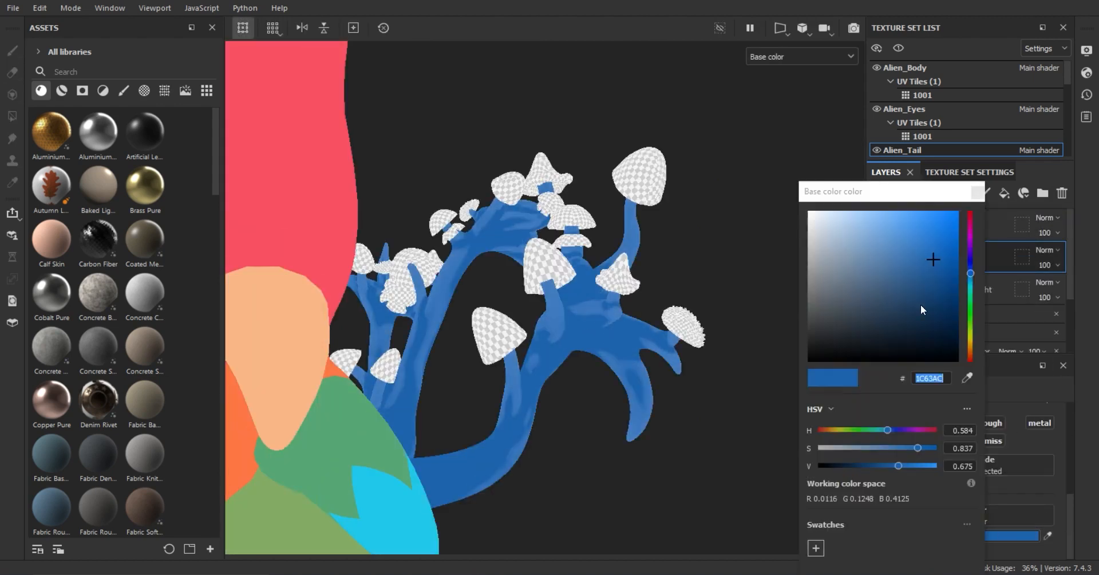
{"action": "left_click_drag", "start_coordinate": [896, 465], "coordinate": [768, 464]}
{"action": "left_click_drag", "start_coordinate": [933, 465], "coordinate": [819, 465]}
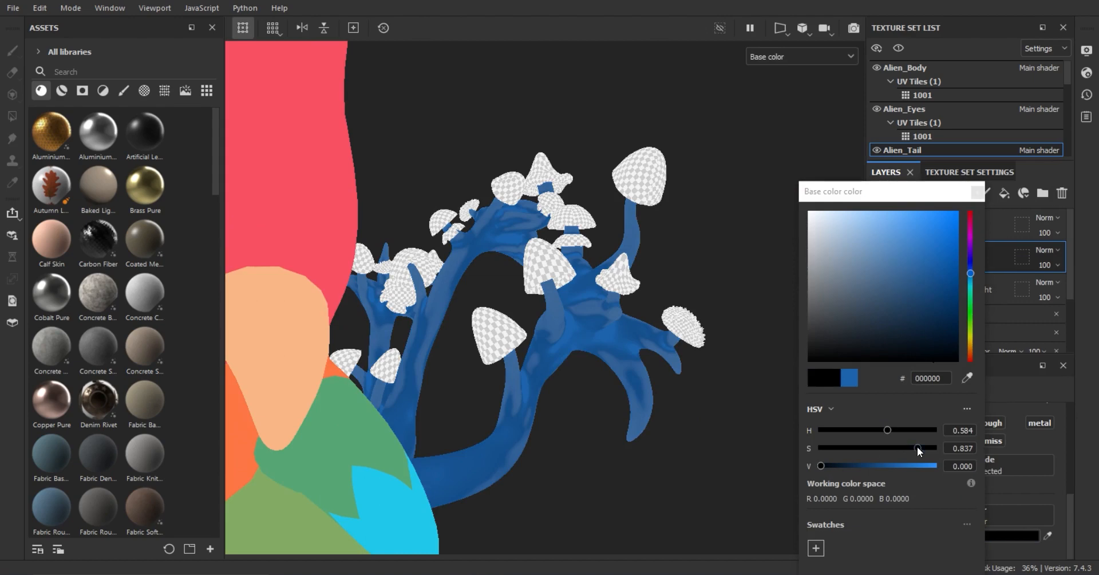
{"action": "left_click", "coordinate": [971, 240]}
{"action": "left_click", "coordinate": [927, 306]}
{"action": "left_click_drag", "start_coordinate": [919, 280], "coordinate": [905, 250]}
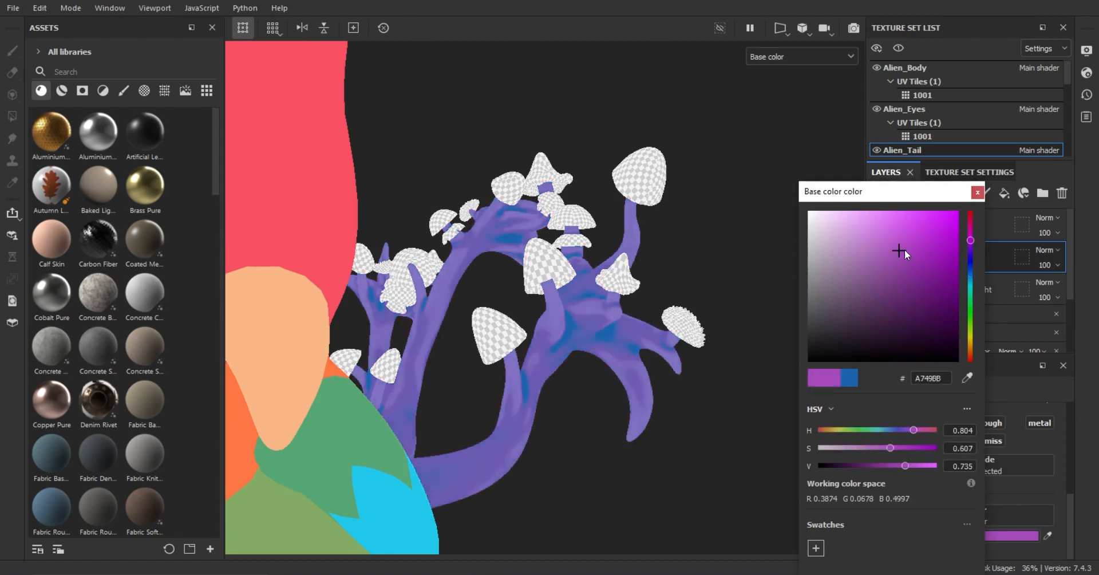
{"action": "left_click", "coordinate": [977, 192]}
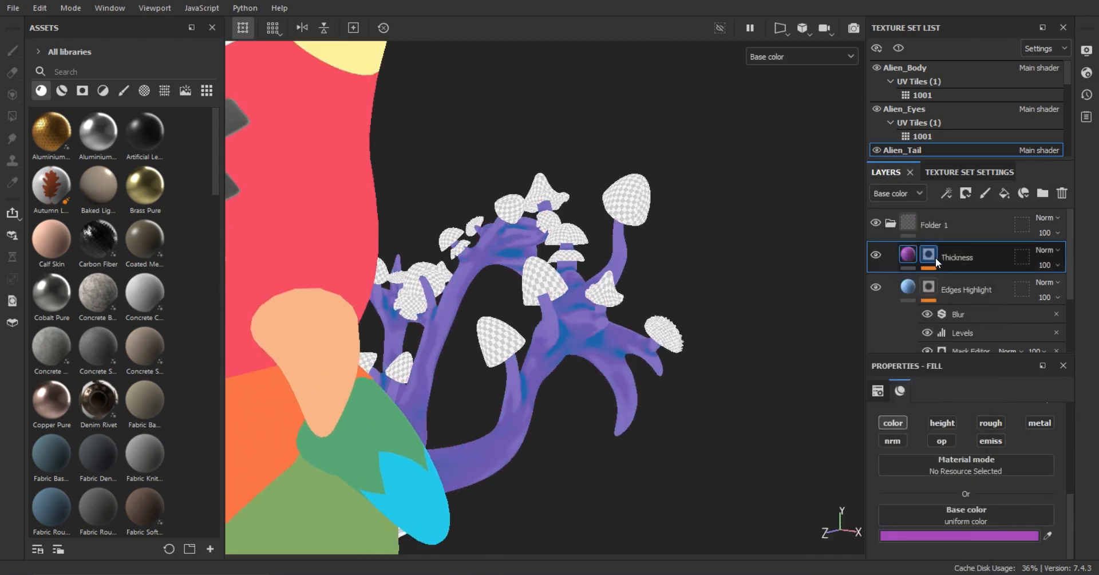
Open the Mask Editor generator settings of the Thickness layer's mask.
{"action": "left_click", "coordinate": [929, 256]}
{"action": "left_click", "coordinate": [961, 281]}
{"action": "scroll", "coordinate": [990, 475], "scroll_direction": "down", "scroll_amount": 5}
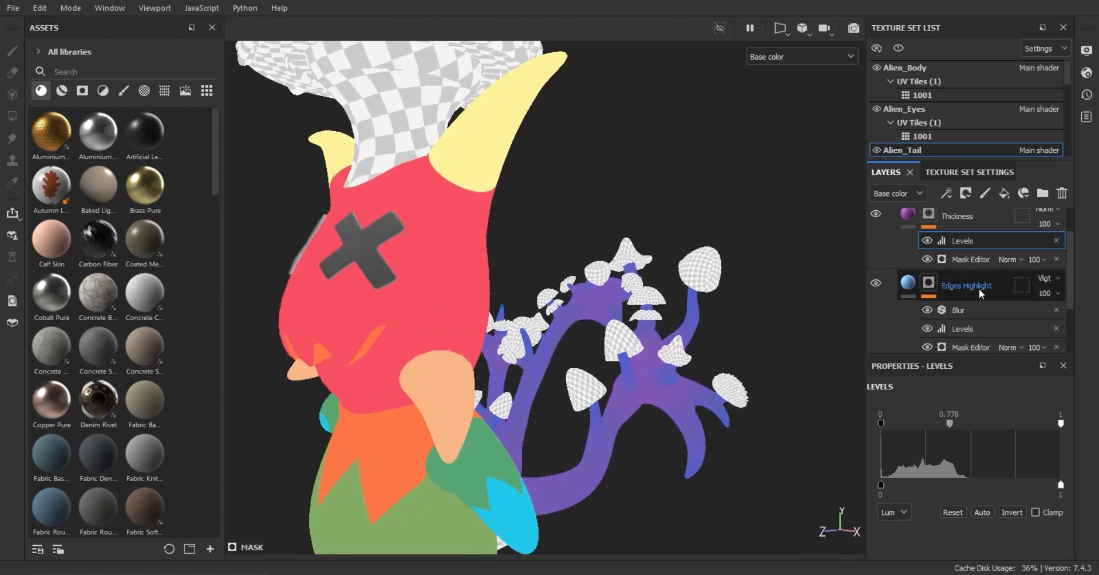
Compare blending modes on the Edges Highlight layer and set it to Hard Light.
{"action": "left_click", "coordinate": [1044, 278]}
{"action": "left_click", "coordinate": [1024, 256]}
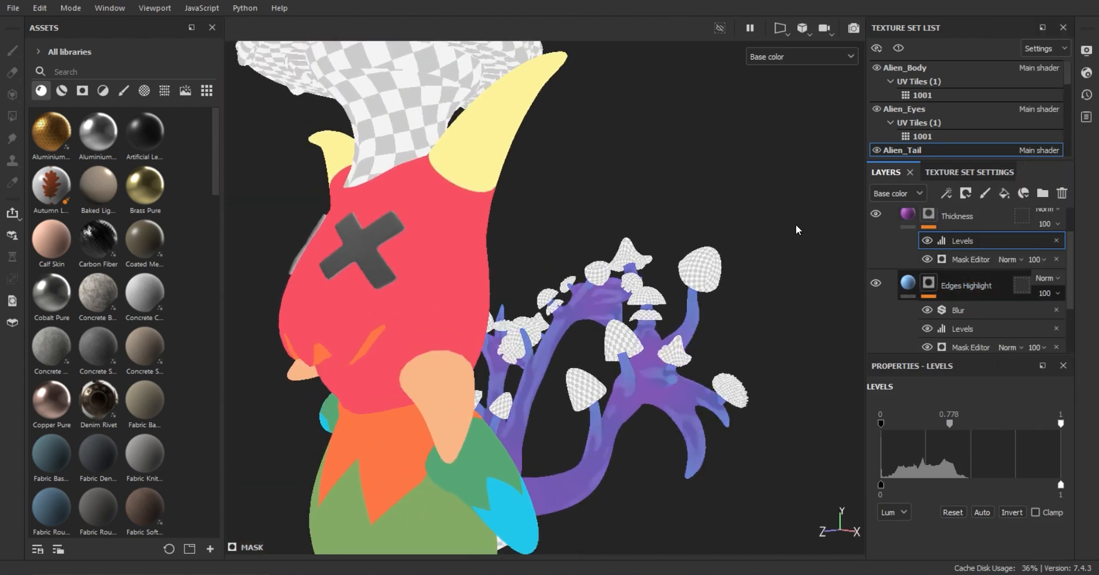
{"action": "left_click", "coordinate": [1044, 278]}
{"action": "left_click", "coordinate": [1030, 29]}
{"action": "key", "text": "Down"}
{"action": "key", "text": "Down"}
{"action": "key", "text": "Down"}
{"action": "key", "text": "Down"}
{"action": "key", "text": "Down"}
{"action": "key", "text": "Down"}
{"action": "key", "text": "Down"}
{"action": "key", "text": "Down"}
{"action": "key", "text": "Down"}
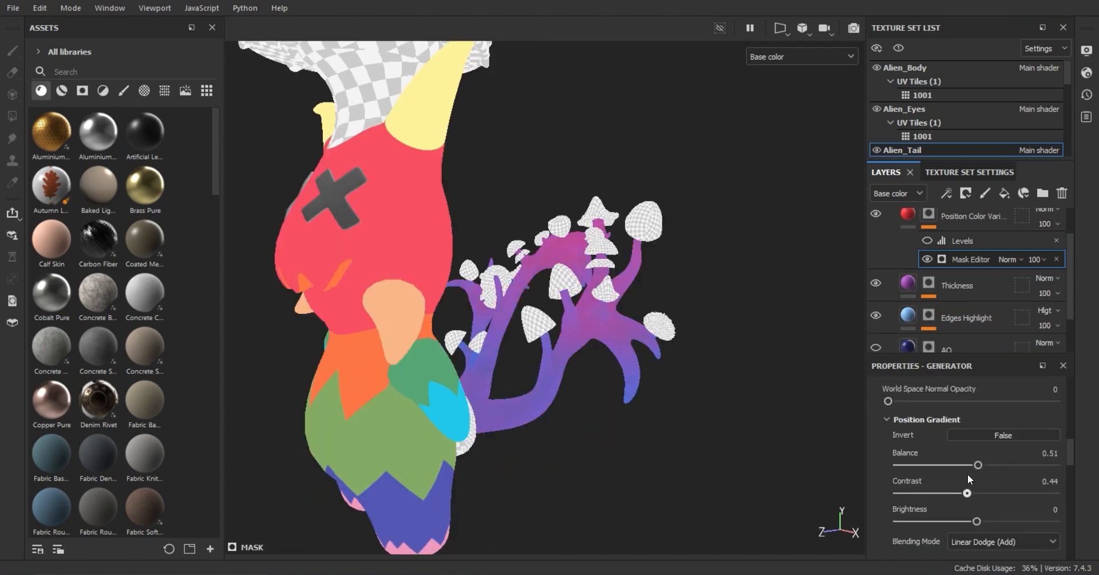
Adjust the position gradient brightness and enable Levels with a midtone of 0.955 on the position color variation mask.
{"action": "left_click_drag", "start_coordinate": [950, 519], "coordinate": [1017, 524]}
{"action": "left_click", "coordinate": [928, 244]}
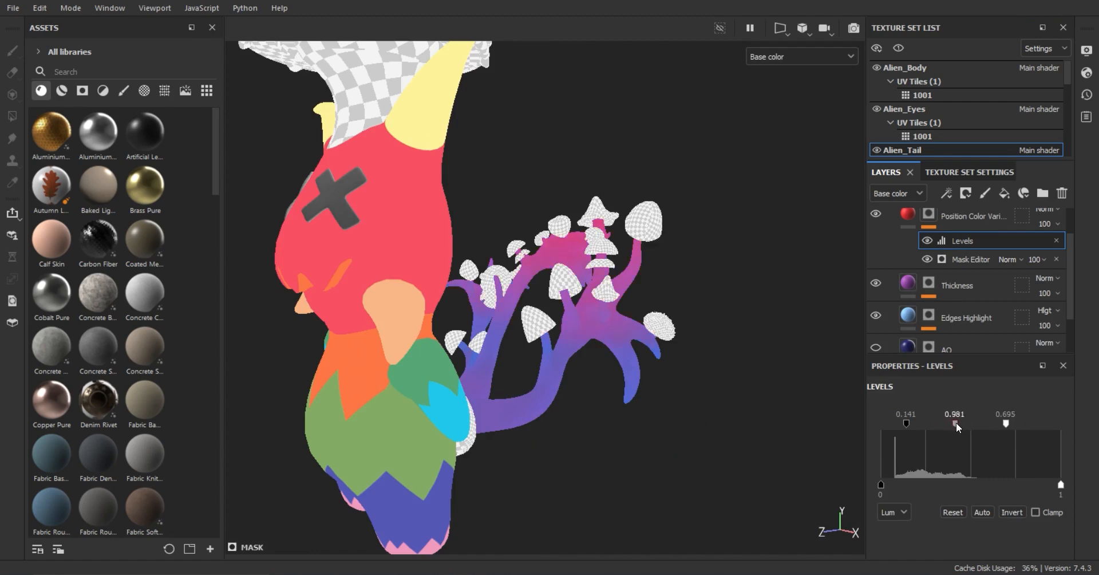
{"action": "left_click_drag", "start_coordinate": [951, 427], "coordinate": [953, 427]}
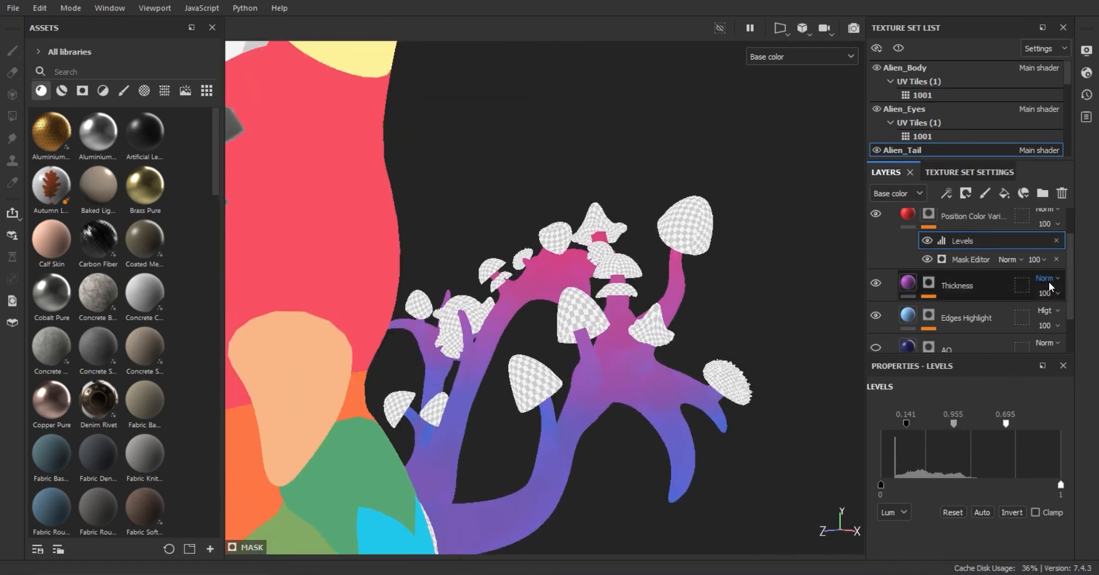
Show the tail's AO layer and set it to Multiply blending at 36 opacity.
{"action": "scroll", "coordinate": [964, 268], "scroll_direction": "down", "scroll_amount": 1}
{"action": "left_click", "coordinate": [875, 306]}
{"action": "right_click_drag", "start_coordinate": [687, 303], "coordinate": [818, 324], "text": "alt"}
{"action": "left_click", "coordinate": [1047, 301]}
{"action": "left_click", "coordinate": [1019, 44]}
{"action": "left_click_drag", "start_coordinate": [721, 326], "coordinate": [743, 347], "text": "alt"}
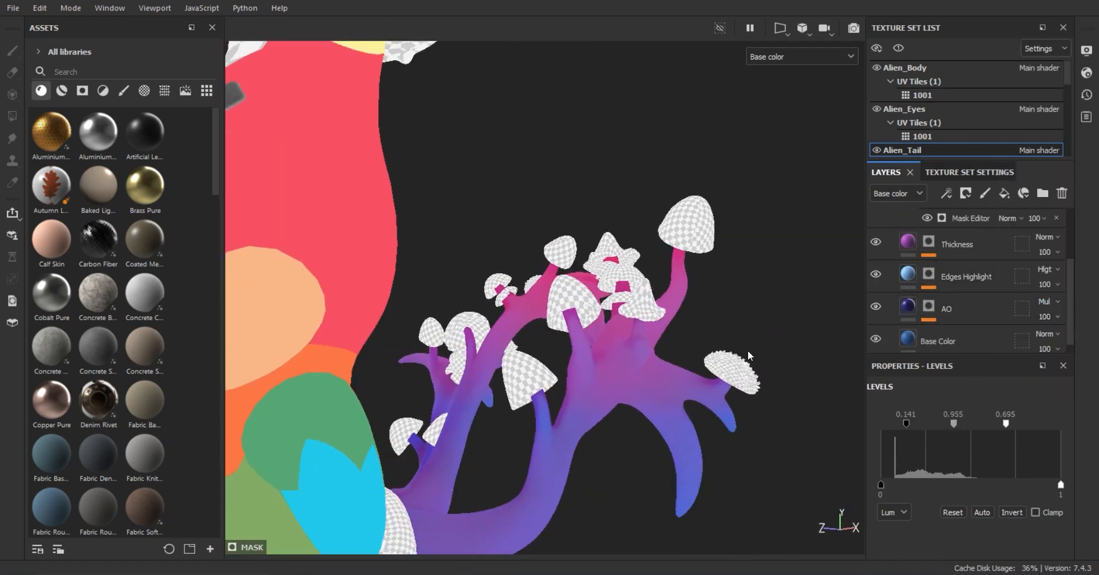
{"action": "left_click", "coordinate": [1045, 316]}
{"action": "type", "text": "36"}
Change the position color variation layer's base color to bright magenta.
{"action": "right_click_drag", "start_coordinate": [761, 429], "coordinate": [486, 378], "text": "alt"}
{"action": "scroll", "coordinate": [916, 274], "scroll_direction": "up", "scroll_amount": 2}
{"action": "left_click", "coordinate": [908, 256]}
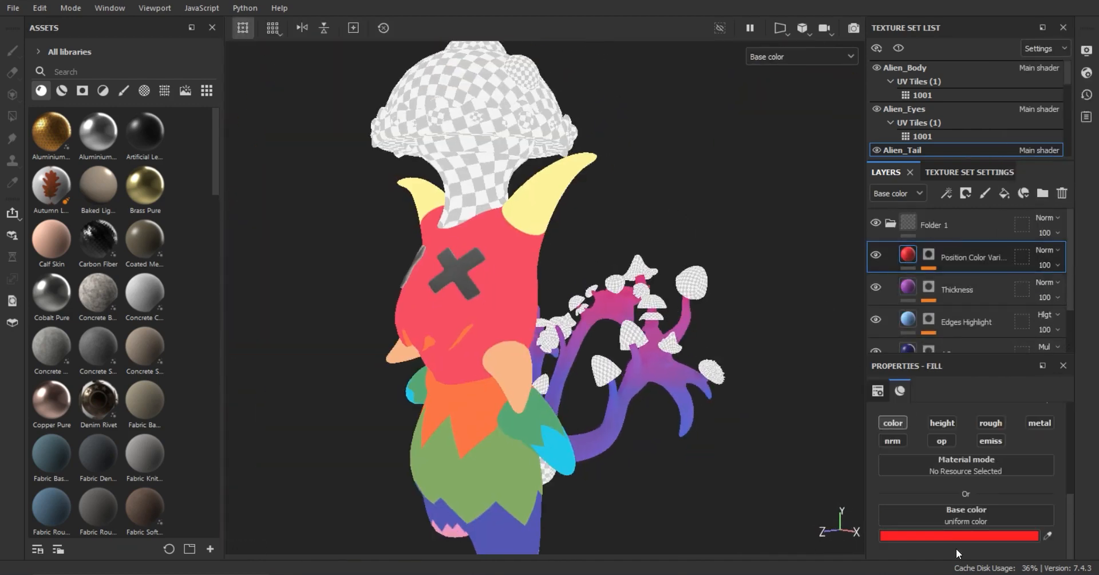
{"action": "left_click", "coordinate": [959, 535]}
{"action": "left_click", "coordinate": [937, 235]}
{"action": "left_click_drag", "start_coordinate": [907, 234], "coordinate": [942, 206]}
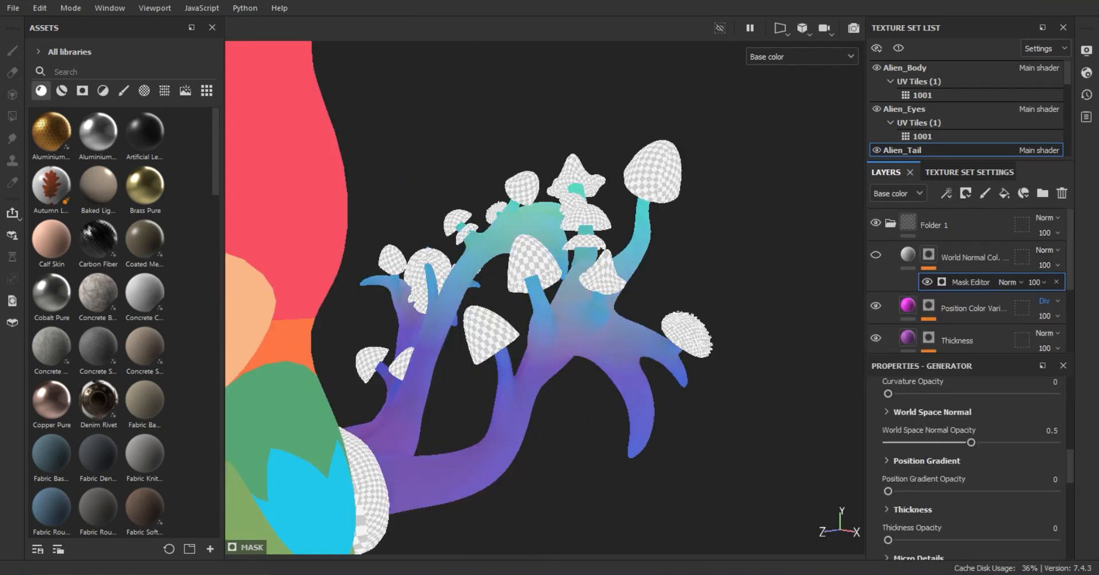
Compare blending modes on the position color variation layer and set it to Divide.
{"action": "key", "text": "Down"}
{"action": "key", "text": "Down"}
{"action": "key", "text": "Down"}
{"action": "key", "text": "Down"}
{"action": "key", "text": "Down"}
{"action": "key", "text": "Down"}
{"action": "key", "text": "Down"}
{"action": "key", "text": "Down"}
{"action": "key", "text": "Down"}
{"action": "key", "text": "Down"}
{"action": "key", "text": "Down"}
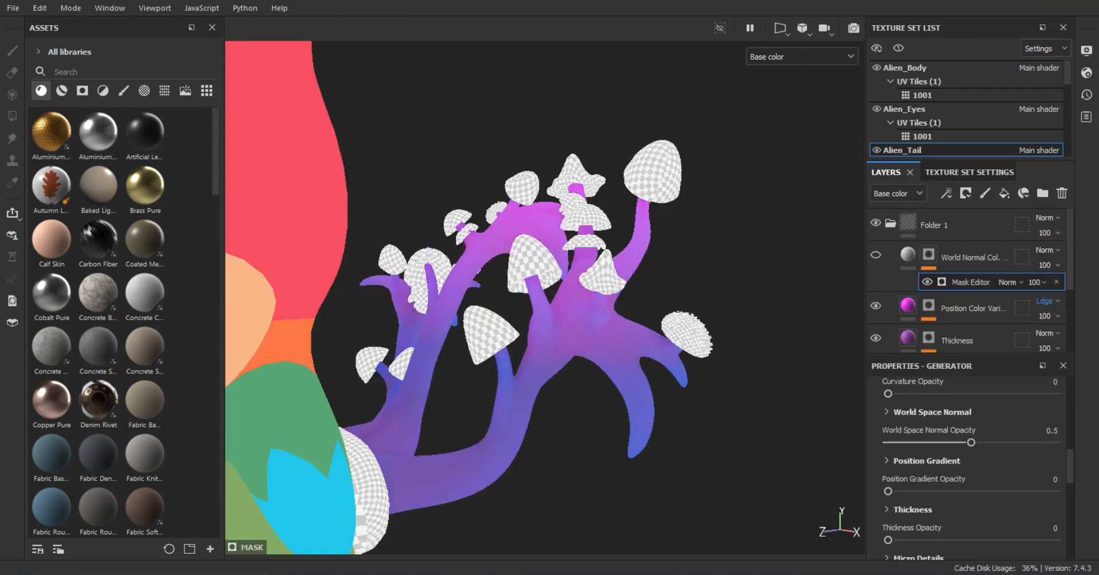
{"action": "key", "text": "Down"}
{"action": "key", "text": "Down"}
{"action": "key", "text": "Down"}
{"action": "key", "text": "Down"}
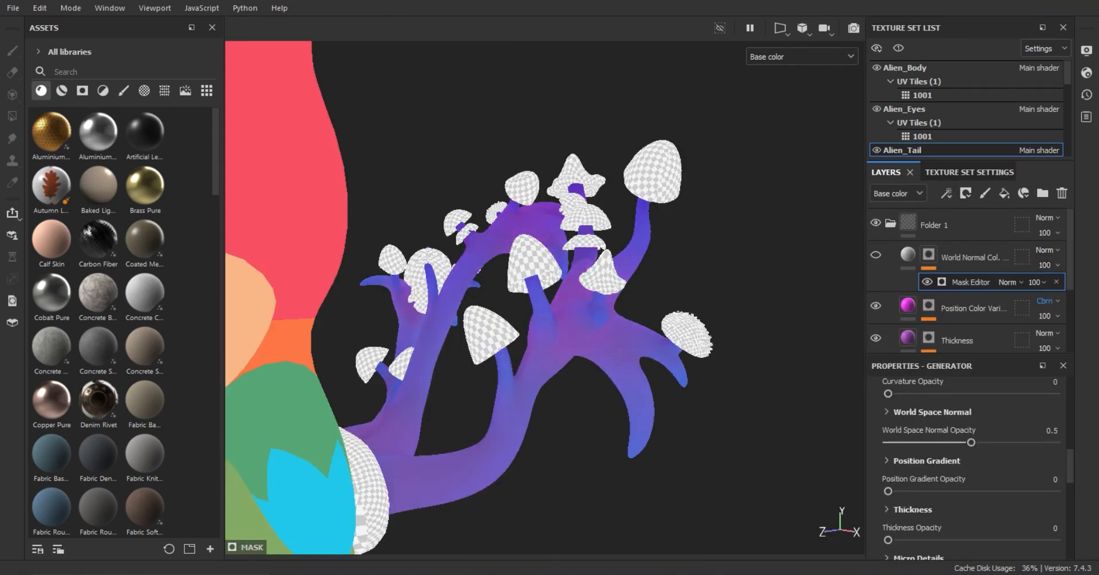
{"action": "left_click", "coordinate": [1047, 301]}
{"action": "left_click", "coordinate": [1031, 366]}
{"action": "left_click", "coordinate": [1059, 299]}
{"action": "left_click", "coordinate": [1023, 342]}
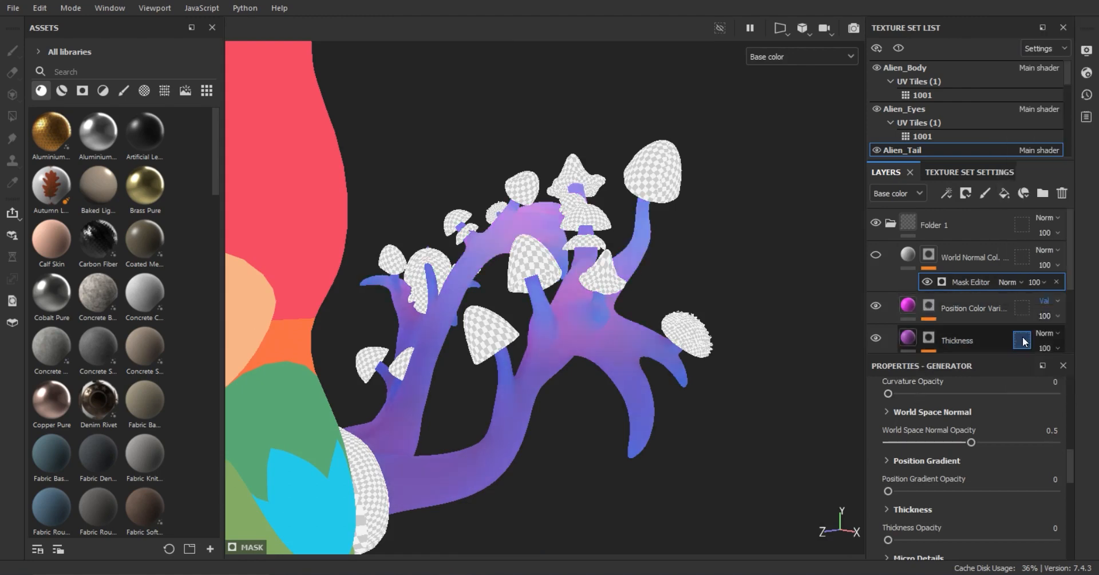
{"action": "left_click", "coordinate": [1047, 301]}
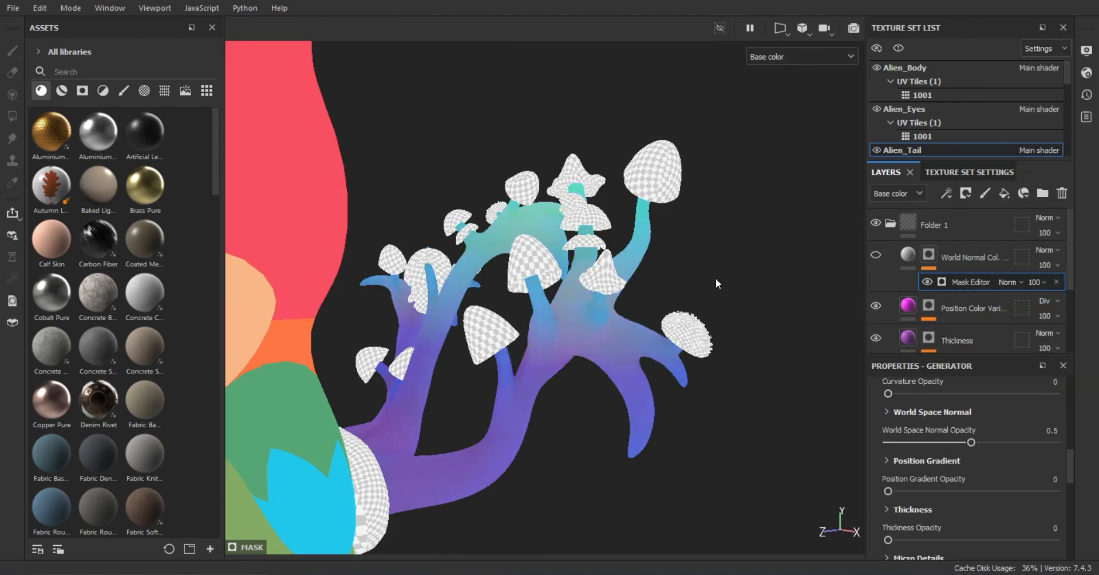
Raise the curvature brightness in the Curvature Cavities Mask Editor and add a Blur filter to that layer's mask.
{"action": "mouse_move", "coordinate": [976, 518]}
{"action": "left_mouse_down"}
{"action": "mouse_move", "coordinate": [1000, 518]}
{"action": "mouse_move", "coordinate": [981, 518]}
{"action": "left_mouse_up"}
{"action": "scroll", "coordinate": [936, 455], "scroll_direction": "down", "scroll_amount": 2}
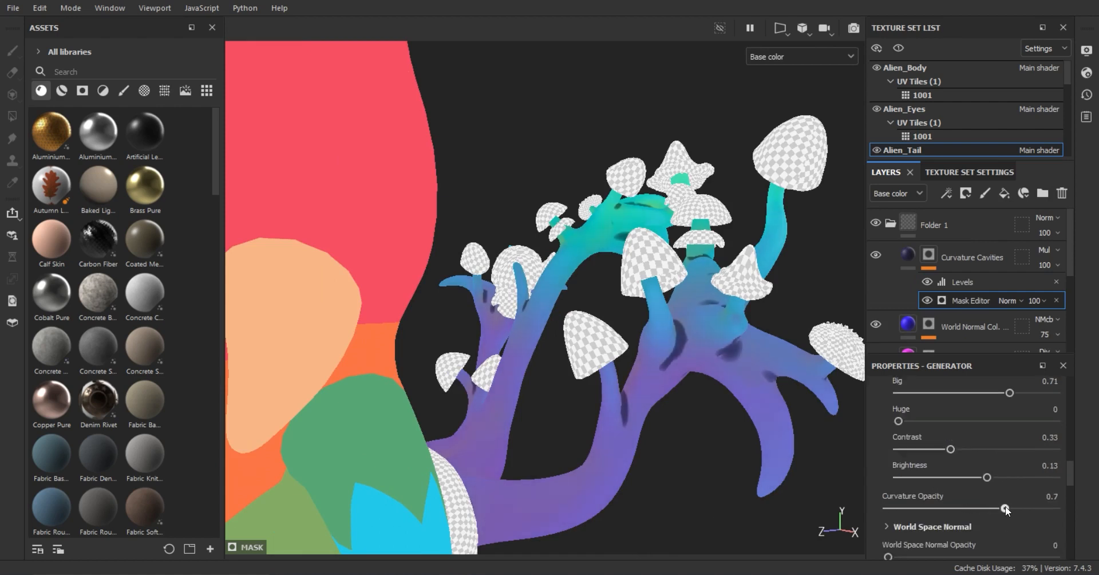
{"action": "left_click", "coordinate": [973, 281]}
{"action": "left_click", "coordinate": [946, 193]}
{"action": "left_click", "coordinate": [1003, 294]}
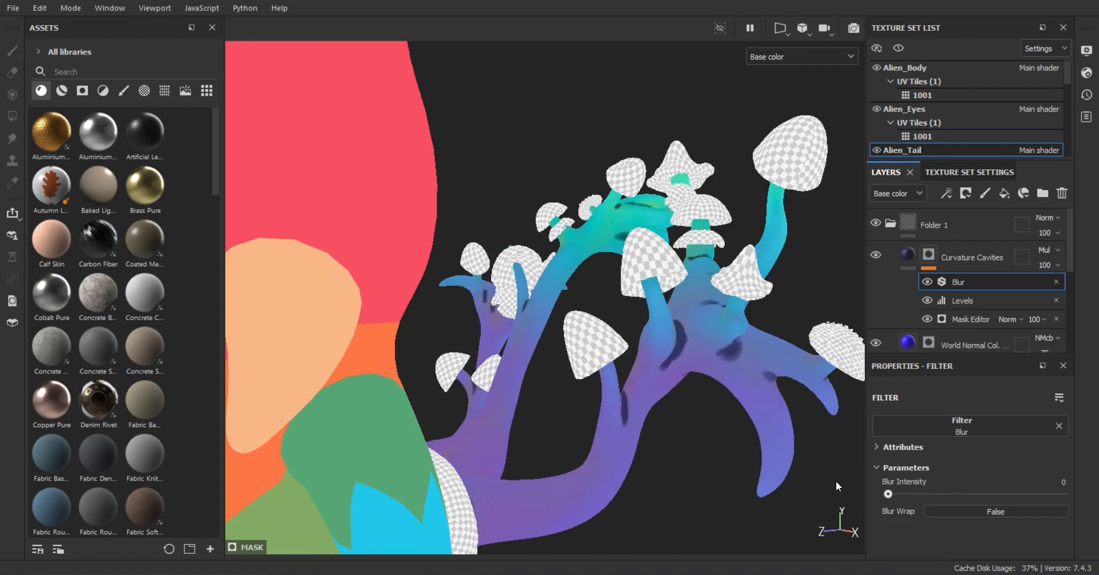
Lower the Curvature Cavities layer's opacity to 20.
{"action": "mouse_move", "coordinate": [687, 332]}
{"action": "left_mouse_down", "text": "alt"}
{"action": "mouse_move", "coordinate": [995, 304]}
{"action": "mouse_move", "coordinate": [561, 327]}
{"action": "mouse_move", "coordinate": [701, 341]}
{"action": "mouse_move", "coordinate": [669, 337]}
{"action": "left_mouse_up", "text": "alt"}
{"action": "left_click", "coordinate": [1047, 265]}
{"action": "mouse_move", "coordinate": [1049, 289]}
{"action": "left_mouse_down"}
{"action": "mouse_move", "coordinate": [1033, 289]}
{"action": "mouse_move", "coordinate": [1043, 289]}
{"action": "left_mouse_up"}
{"action": "right_click_drag", "start_coordinate": [535, 275], "coordinate": [447, 271], "text": "alt"}
{"action": "left_click_drag", "start_coordinate": [447, 272], "coordinate": [375, 78], "text": "alt"}
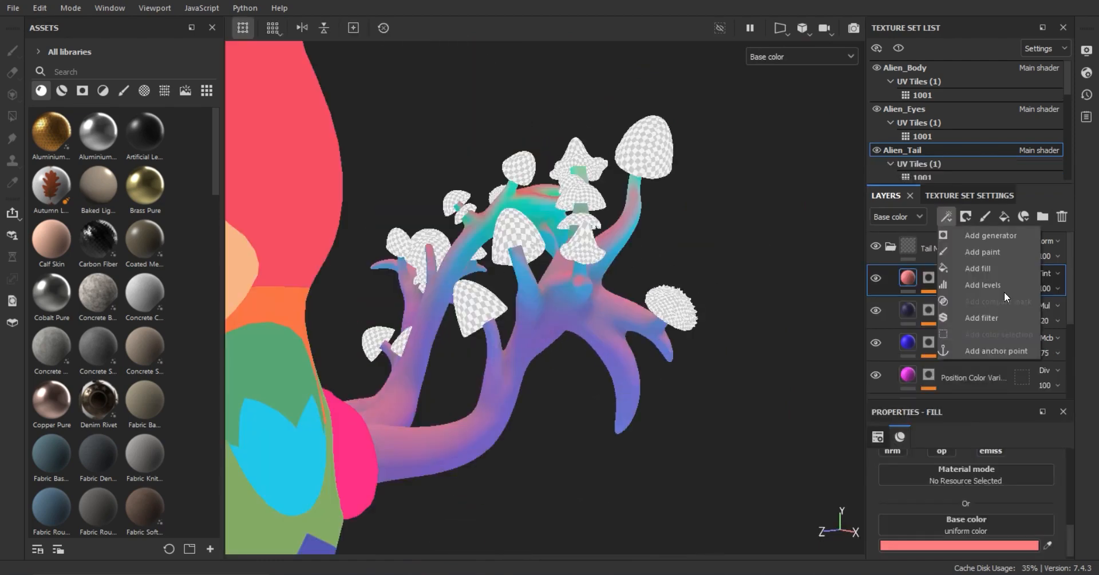
Add an HSL Perceptive filter to the Light Color Var. layer's fill and set its Hue to 0.712.
{"action": "left_click", "coordinate": [1004, 290]}
{"action": "left_click", "coordinate": [959, 514]}
{"action": "left_click", "coordinate": [1029, 408]}
{"action": "mouse_move", "coordinate": [970, 487]}
{"action": "left_mouse_down"}
{"action": "mouse_move", "coordinate": [945, 485]}
{"action": "mouse_move", "coordinate": [986, 487]}
{"action": "left_mouse_up"}
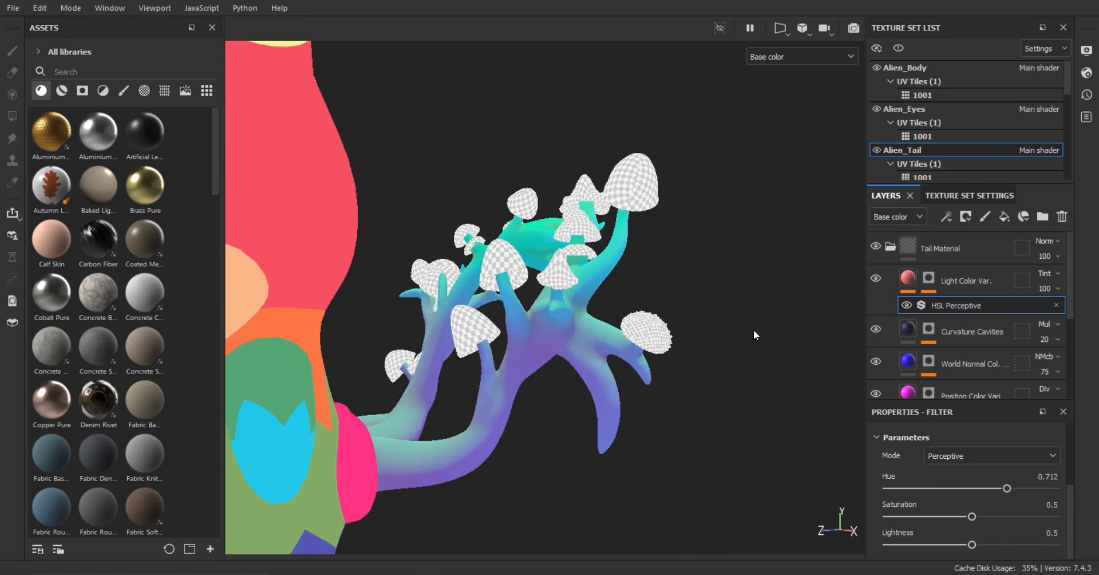
Compare blending modes on the Light Color Var. layer and switch it to Normal Map Detail (NMdt).
{"action": "left_click", "coordinate": [1045, 273]}
{"action": "left_click", "coordinate": [1001, 2]}
{"action": "left_click", "coordinate": [1045, 273]}
{"action": "left_click", "coordinate": [1051, 242]}
{"action": "key", "text": "Down"}
{"action": "key", "text": "Down"}
{"action": "key", "text": "Down"}
{"action": "key", "text": "Down"}
{"action": "key", "text": "Down"}
{"action": "key", "text": "Down"}
{"action": "key", "text": "Down"}
{"action": "key", "text": "Down"}
{"action": "key", "text": "Down"}
{"action": "key", "text": "Down"}
{"action": "key", "text": "Down"}
{"action": "key", "text": "Down"}
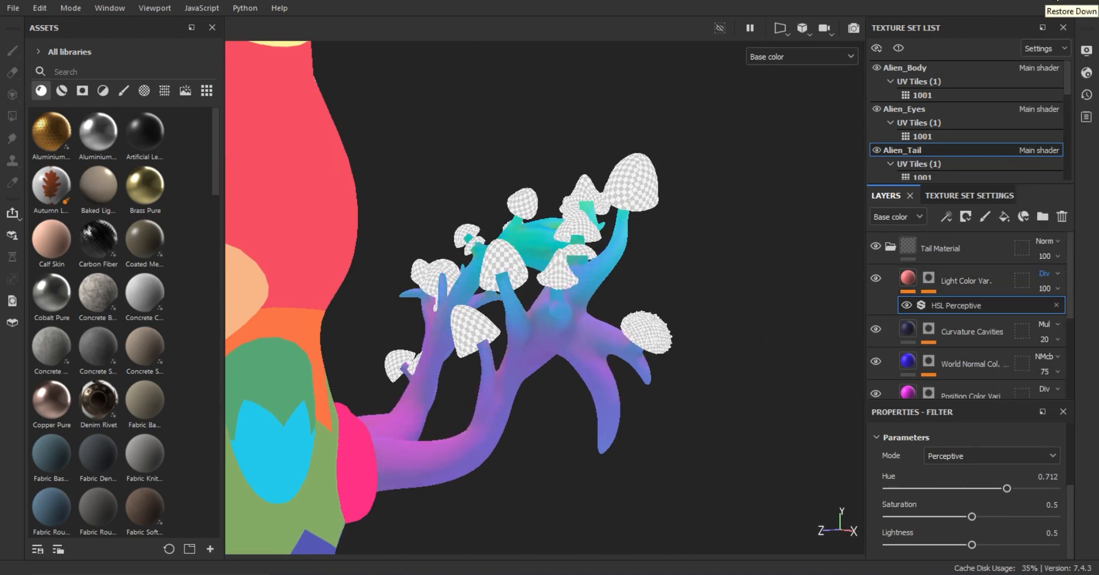
{"action": "key", "text": "Down"}
{"action": "key", "text": "Down"}
{"action": "key", "text": "Down"}
{"action": "key", "text": "Down"}
{"action": "key", "text": "Down"}
{"action": "key", "text": "Down"}
{"action": "key", "text": "Down"}
{"action": "key", "text": "Down"}
{"action": "key", "text": "Down"}
{"action": "key", "text": "Down"}
{"action": "key", "text": "Down"}
{"action": "key", "text": "Down"}
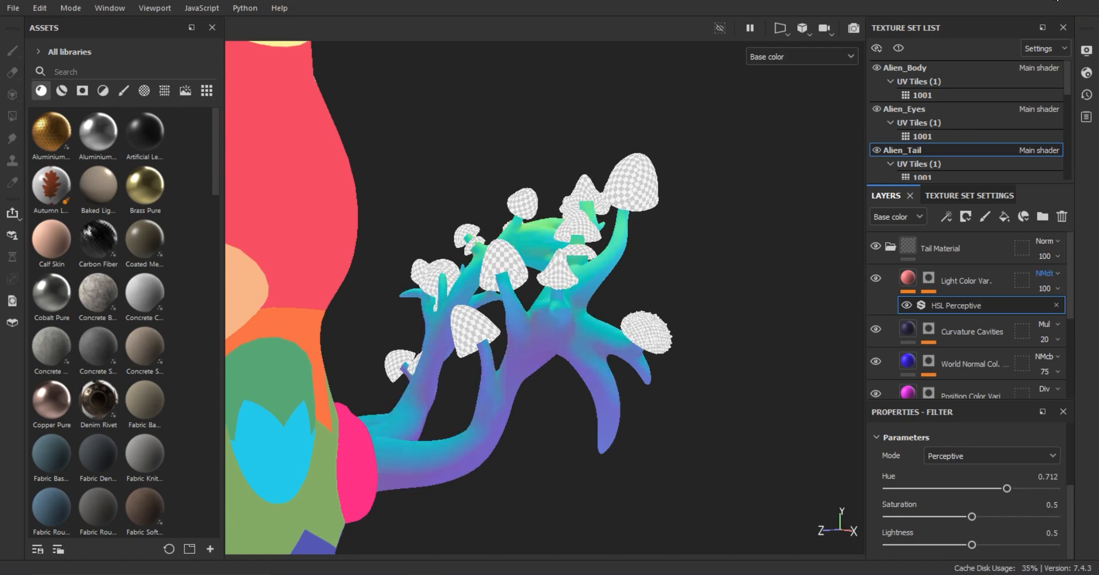
Darken the lime-green color of the Base Color layer in the Alien_Tail_Rim texture set.
{"action": "left_click_drag", "start_coordinate": [515, 295], "coordinate": [874, 337], "text": "alt"}
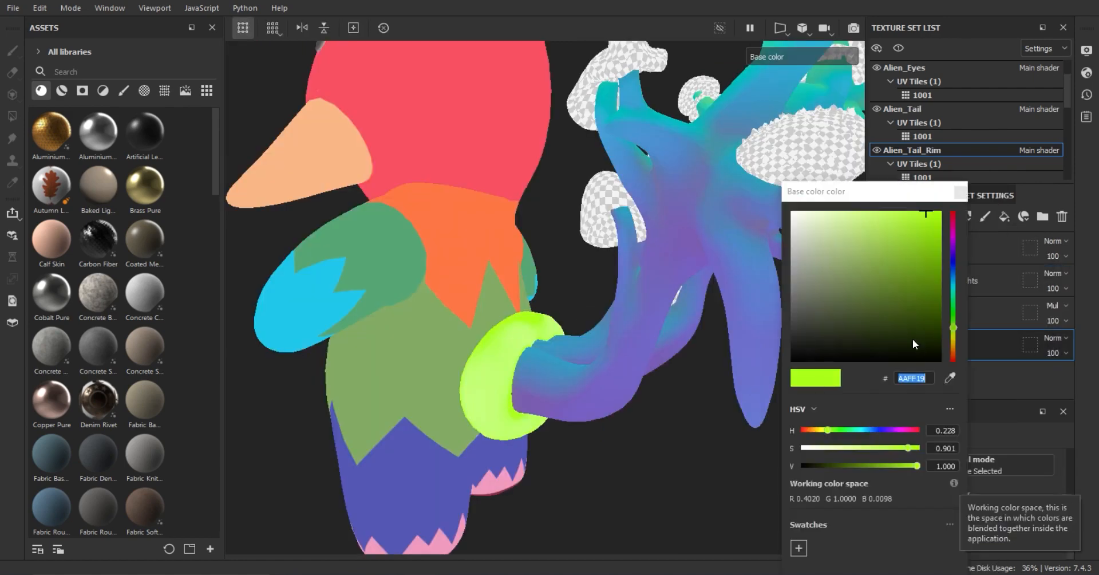
{"action": "mouse_move", "coordinate": [907, 465]}
{"action": "left_mouse_down"}
{"action": "mouse_move", "coordinate": [888, 467]}
{"action": "mouse_move", "coordinate": [897, 463]}
{"action": "left_mouse_up"}
{"action": "left_click", "coordinate": [959, 191]}
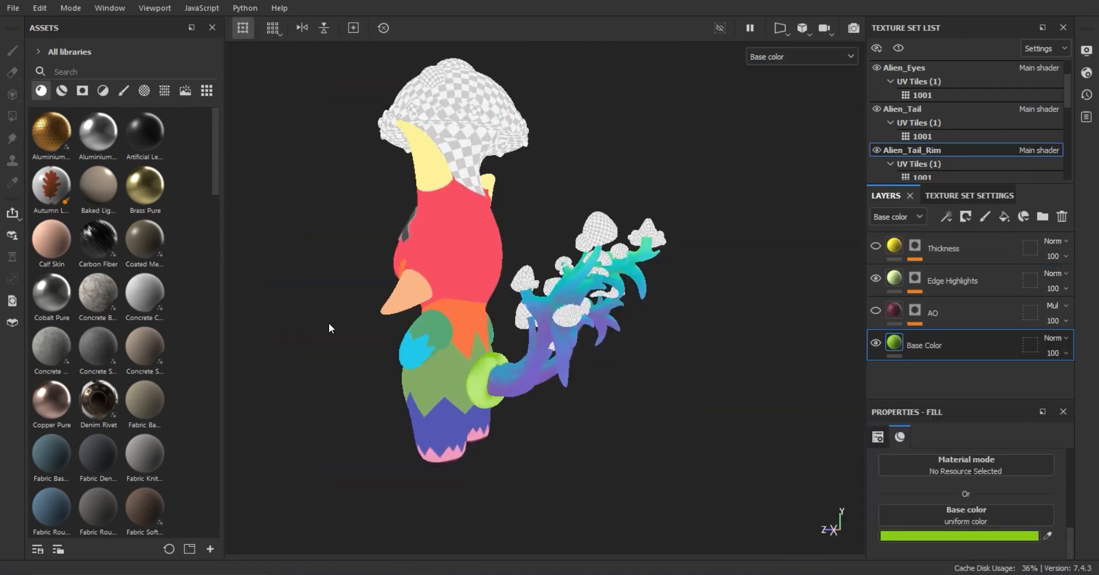
{"action": "left_click_drag", "start_coordinate": [329, 327], "coordinate": [403, 376], "text": "alt"}
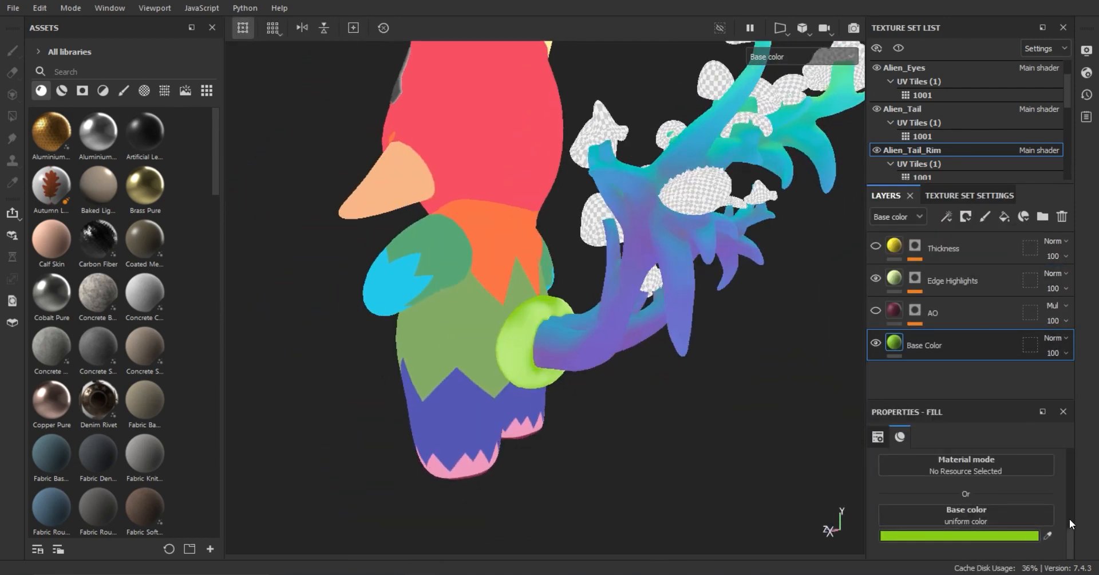
Change the Base Color layer's color in the Alien_Tail_Rim texture set to a deep purple.
{"action": "left_click", "coordinate": [959, 535]}
{"action": "left_click_drag", "start_coordinate": [994, 323], "coordinate": [998, 246]}
{"action": "left_click", "coordinate": [1002, 191]}
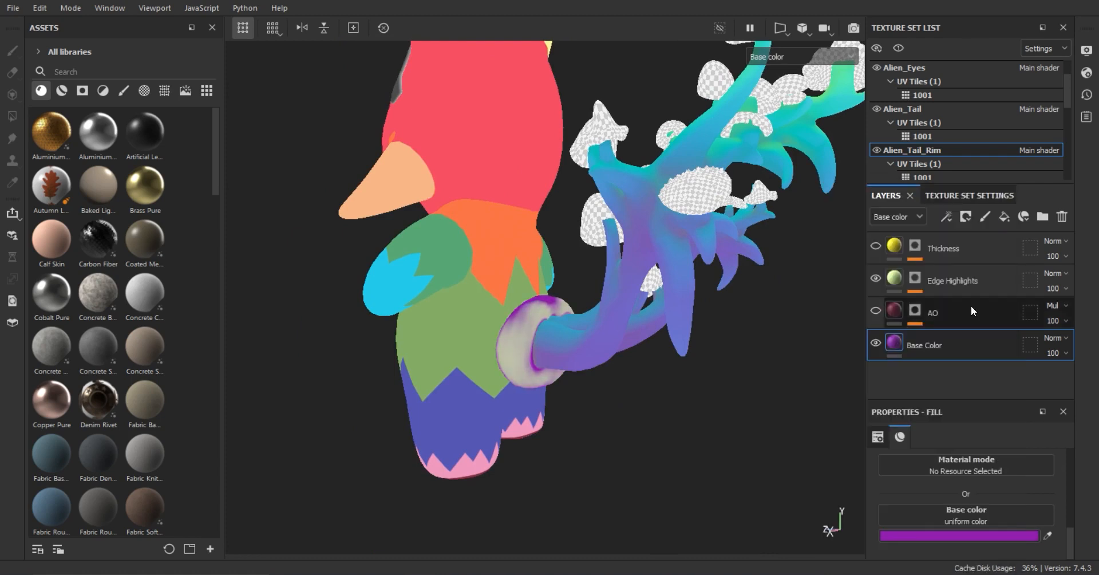
Sample the Base Color layer's purple for the Edge Highlights layer and lighten it to a pale pinkish lilac.
{"action": "left_click", "coordinate": [953, 280]}
{"action": "left_click", "coordinate": [893, 342]}
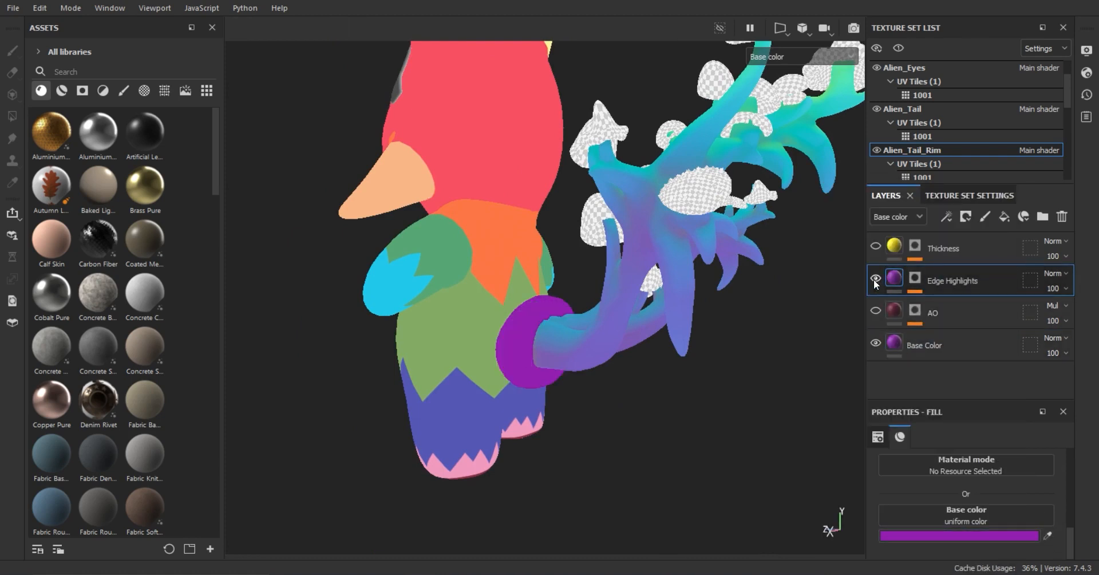
{"action": "left_click", "coordinate": [961, 534]}
{"action": "left_click_drag", "start_coordinate": [902, 220], "coordinate": [830, 194]}
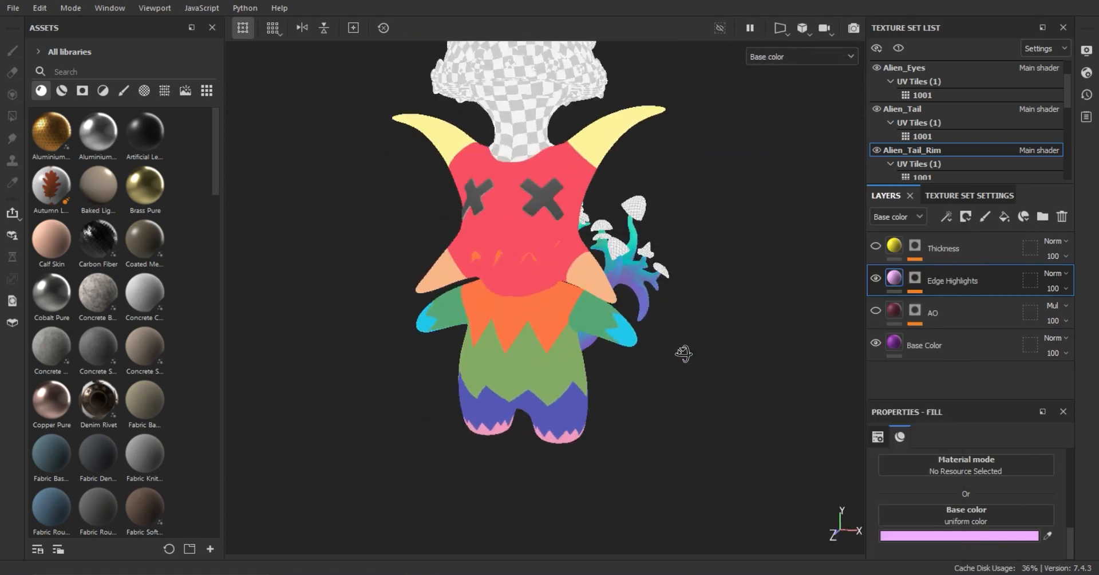
{"action": "left_click_drag", "start_coordinate": [684, 353], "coordinate": [515, 367], "text": "alt"}
{"action": "scroll", "coordinate": [515, 435], "scroll_direction": "up", "scroll_amount": 4}
{"action": "left_click", "coordinate": [1017, 533]}
{"action": "left_click_drag", "start_coordinate": [882, 209], "coordinate": [862, 207]}
{"action": "left_click", "coordinate": [1003, 192]}
Open the Mask Editor generator's settings in the Edge Highlights layer's mask.
{"action": "left_click", "coordinate": [914, 278]}
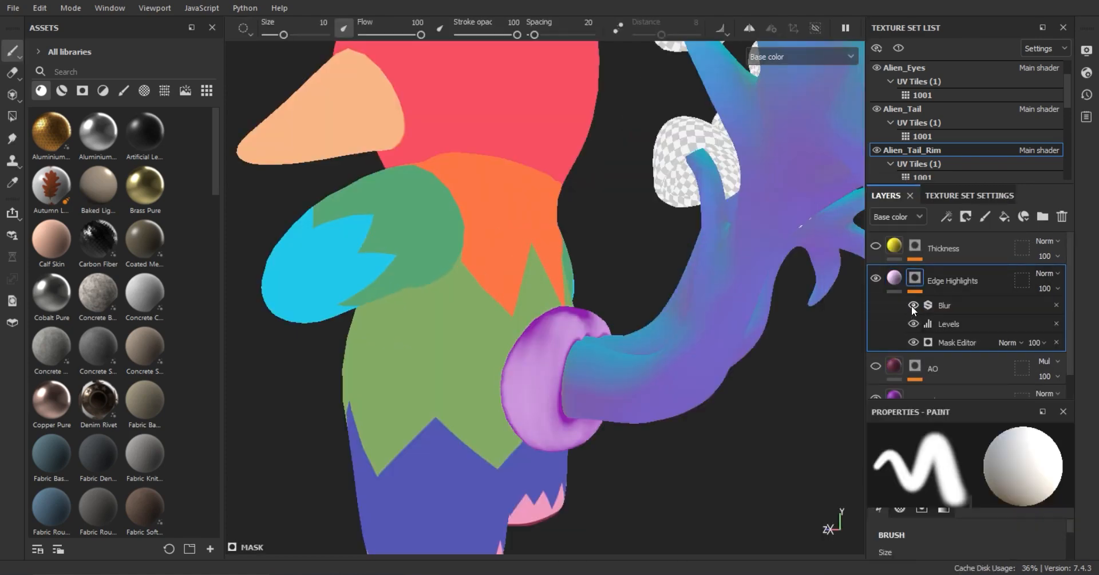
{"action": "left_click", "coordinate": [953, 342]}
{"action": "left_click_drag", "start_coordinate": [1071, 478], "coordinate": [1065, 466]}
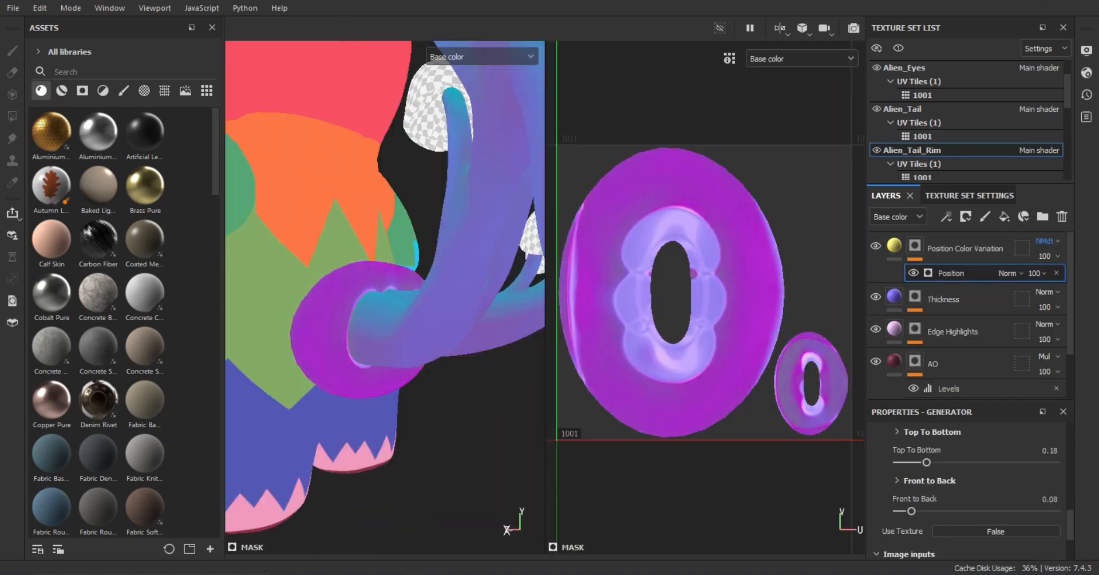
Compare blending modes on the Position Color Variation layer and set it to Divide.
{"action": "key", "text": "Up"}
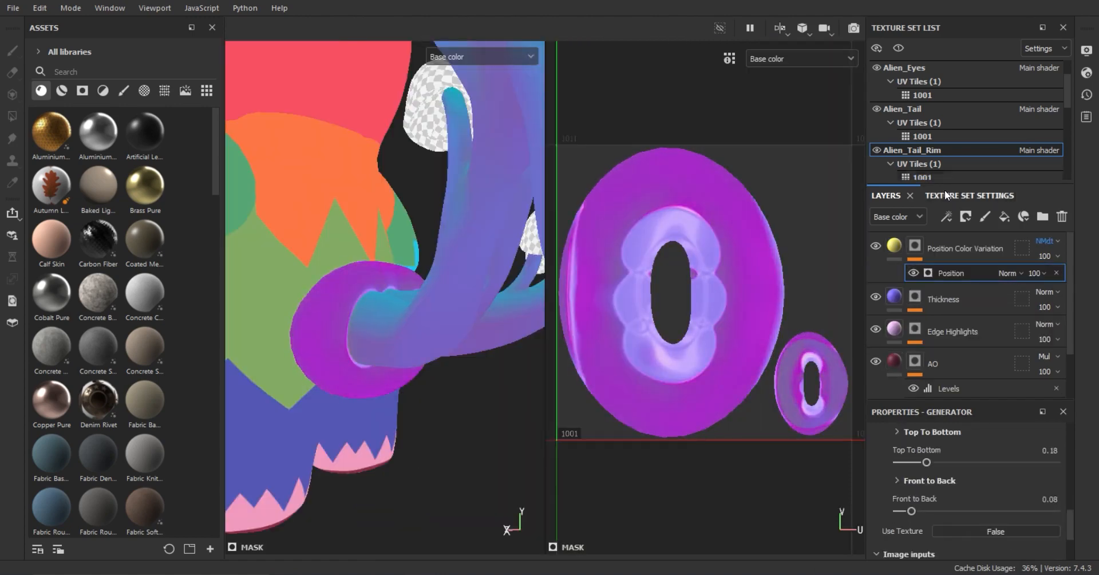
{"action": "left_click", "coordinate": [1036, 273]}
{"action": "left_click_drag", "start_coordinate": [1060, 276], "coordinate": [1008, 285]}
{"action": "key", "text": "ctrl+z"}
{"action": "left_click", "coordinate": [1052, 241]}
{"action": "left_click", "coordinate": [1049, 55]}
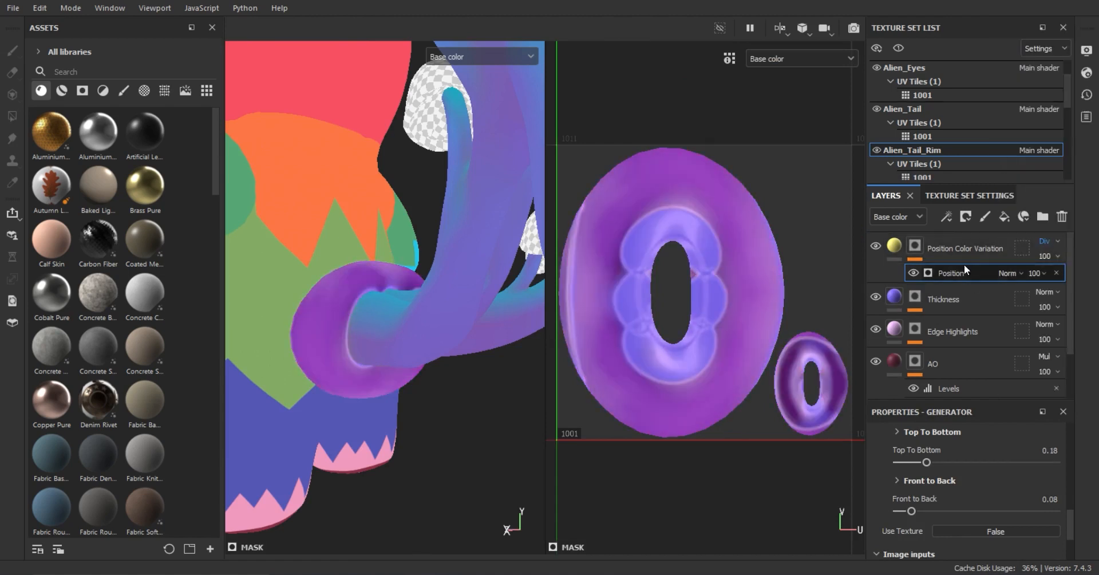
Add a Levels effect to the Position Color Variation mask, and invert and rebalance its Position generator's gradient.
{"action": "left_click", "coordinate": [949, 215]}
{"action": "left_click", "coordinate": [967, 285]}
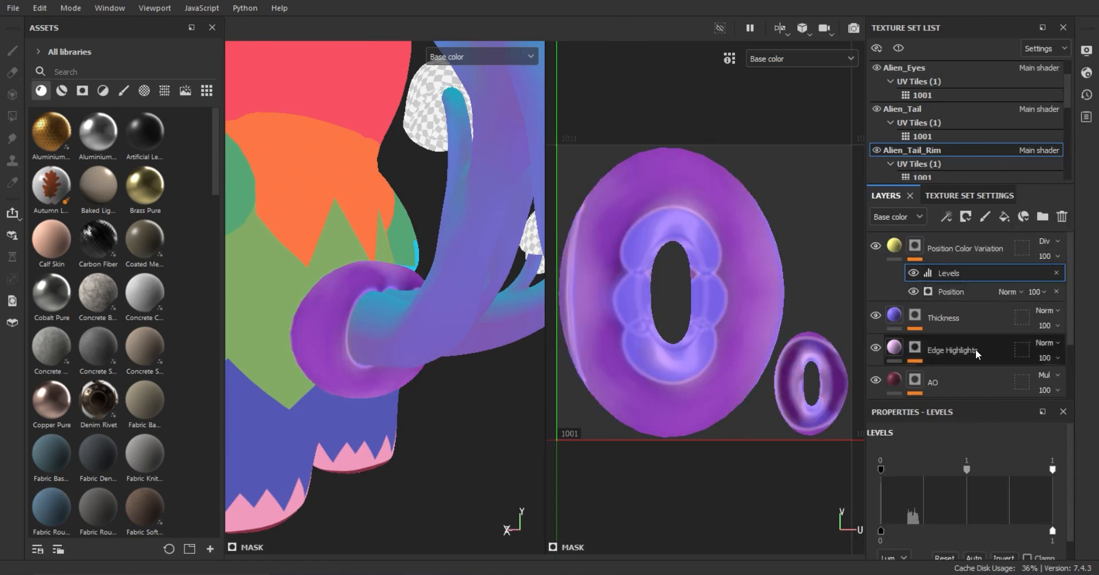
{"action": "left_click", "coordinate": [976, 293]}
{"action": "scroll", "coordinate": [1008, 518], "scroll_direction": "down", "scroll_amount": 3}
{"action": "left_click", "coordinate": [998, 484]}
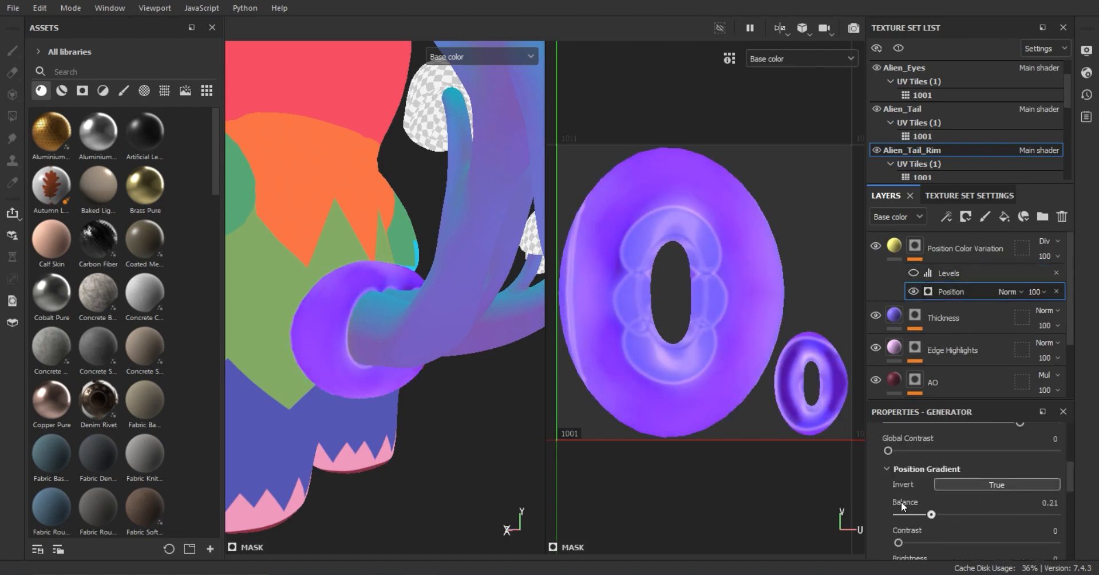
{"action": "left_click_drag", "start_coordinate": [931, 514], "coordinate": [1000, 514]}
Adjust the Position generator to Right to Left 0.39, with Top To Bottom and Front to Back at 1, and toggle the Levels effect.
{"action": "scroll", "coordinate": [1009, 507], "scroll_direction": "down", "scroll_amount": 2}
{"action": "scroll", "coordinate": [948, 486], "scroll_direction": "down", "scroll_amount": 3}
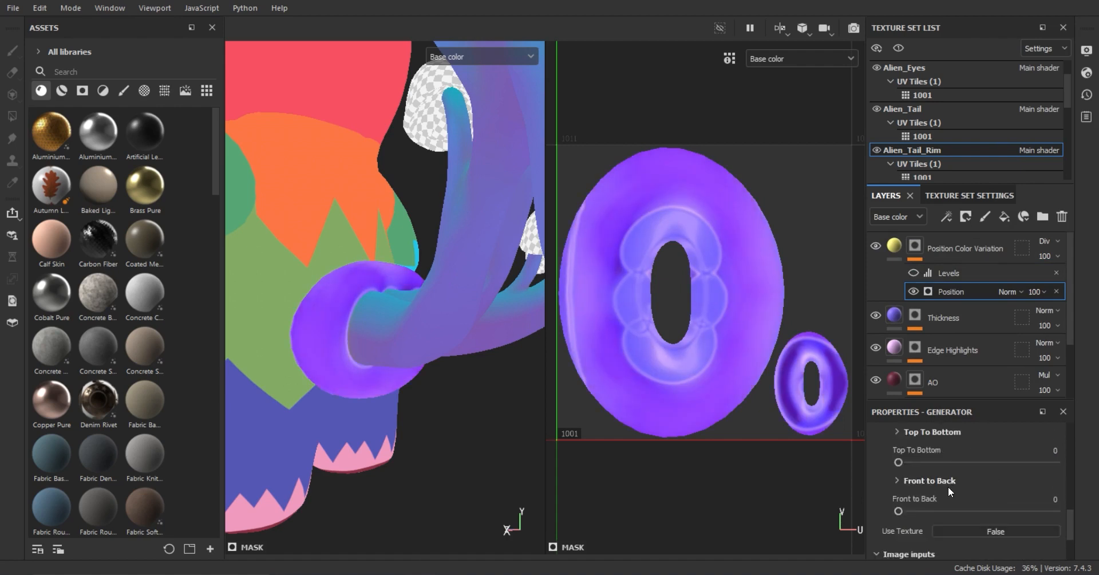
{"action": "scroll", "coordinate": [986, 486], "scroll_direction": "up", "scroll_amount": 2}
{"action": "scroll", "coordinate": [986, 486], "scroll_direction": "down", "scroll_amount": 1}
{"action": "left_click_drag", "start_coordinate": [1047, 455], "coordinate": [1013, 452]}
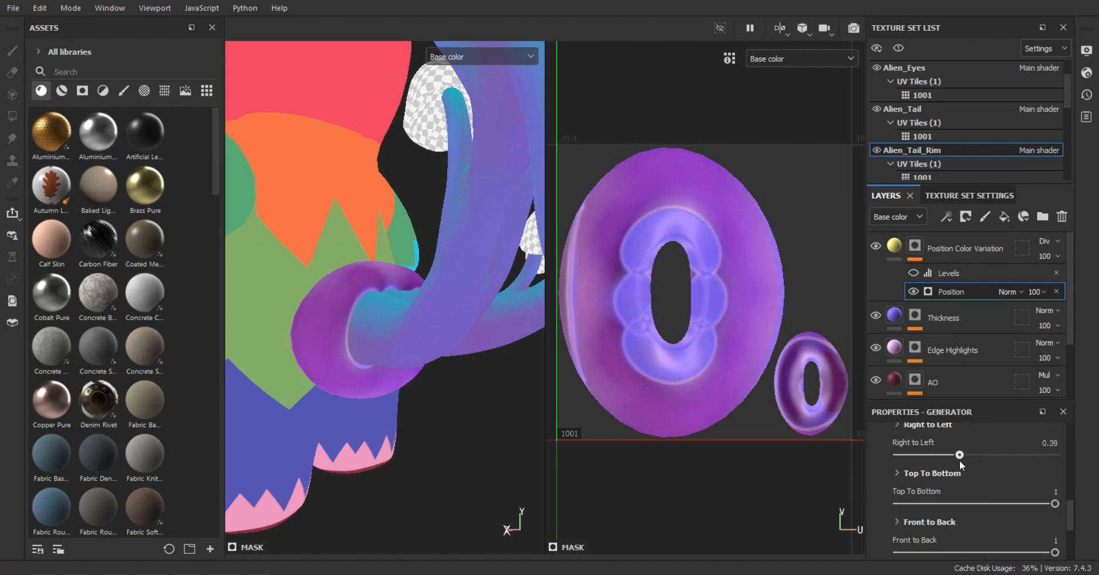
{"action": "left_click", "coordinate": [913, 272]}
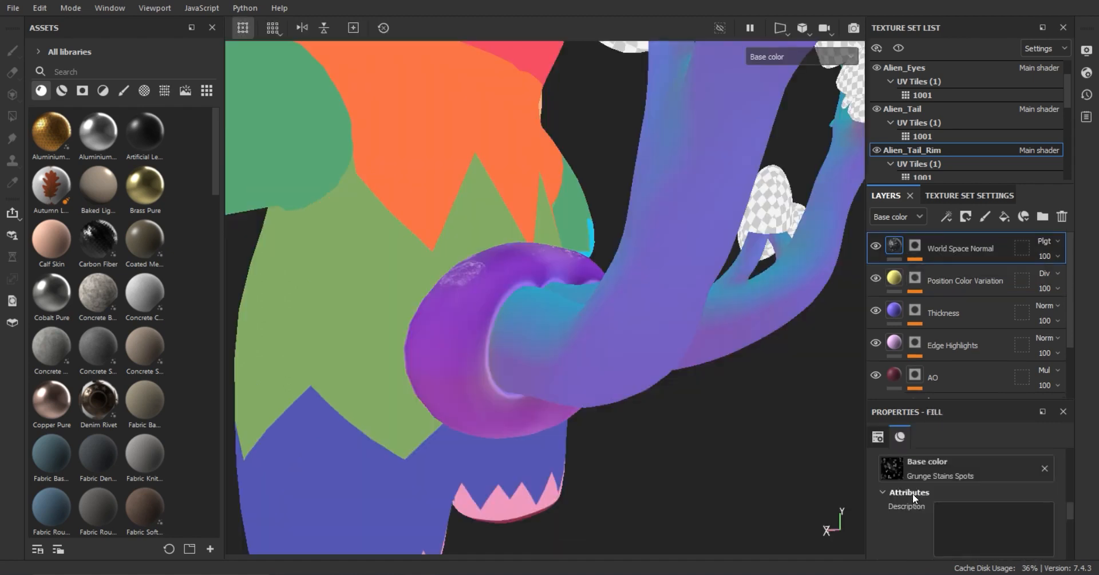
Try BnW Spots 2 as the World Space Normal layer's base color texture in place of Grunge Stains Spots.
{"action": "left_click", "coordinate": [984, 486]}
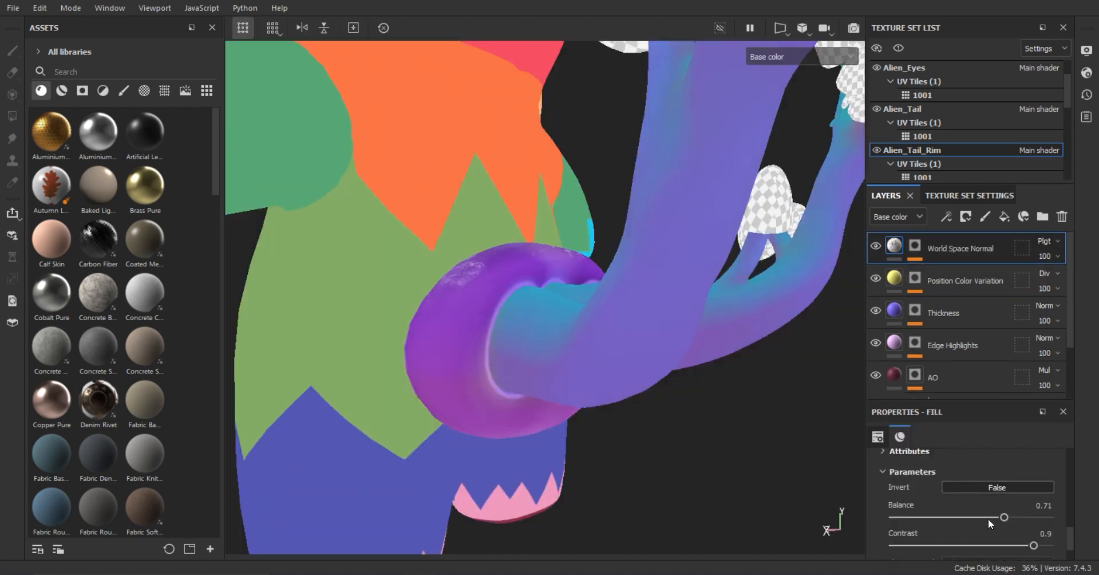
{"action": "scroll", "coordinate": [988, 517], "scroll_direction": "down", "scroll_amount": 1}
{"action": "left_click", "coordinate": [984, 540]}
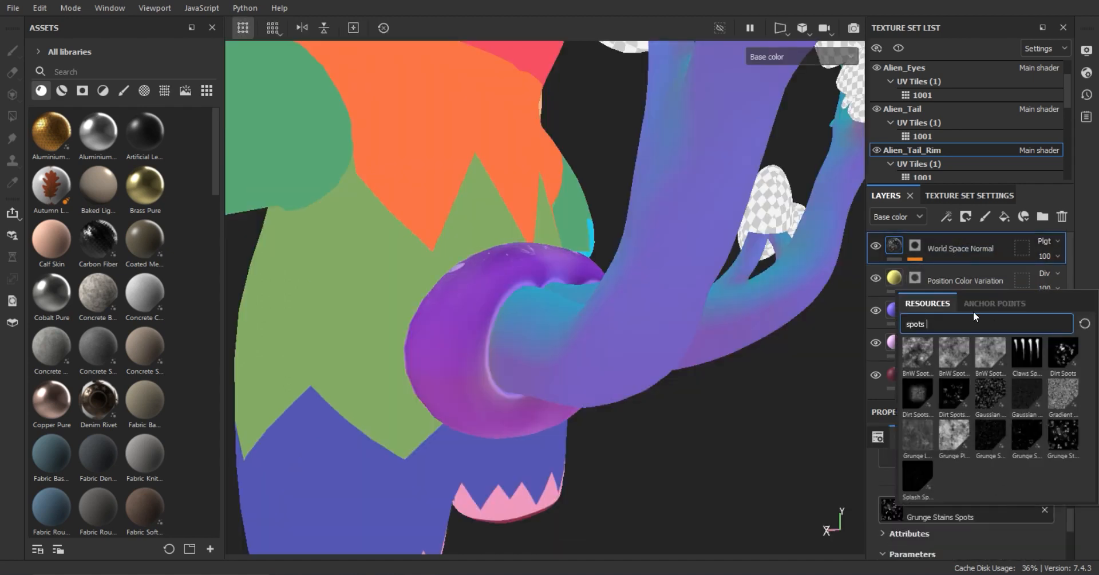
{"action": "double_click", "coordinate": [972, 315]}
{"action": "mouse_move", "coordinate": [1064, 346]}
{"action": "left_click", "coordinate": [963, 346]}
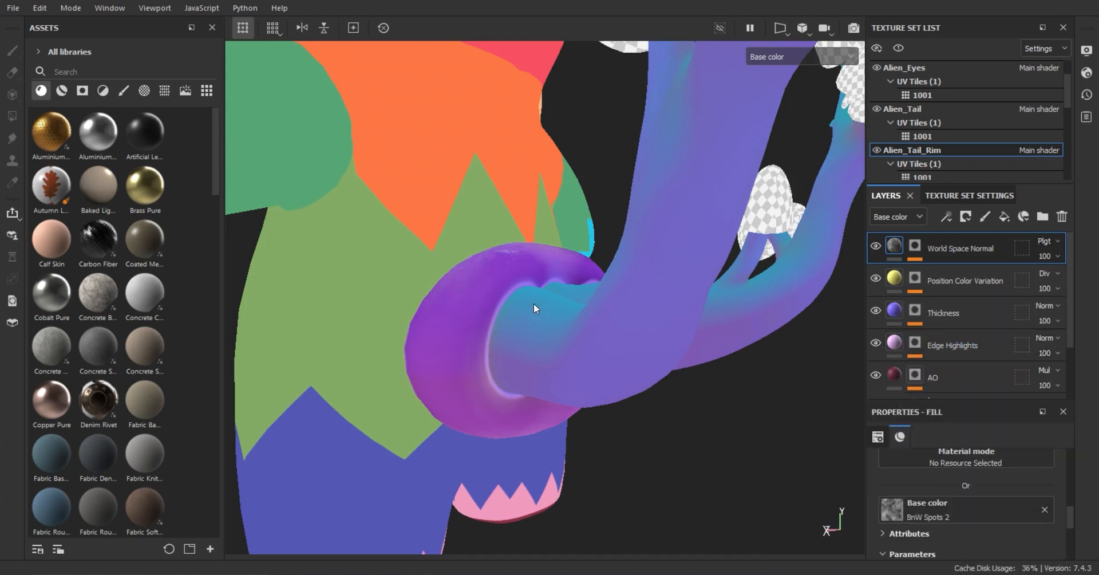
{"action": "scroll", "coordinate": [983, 490], "scroll_direction": "down", "scroll_amount": 3}
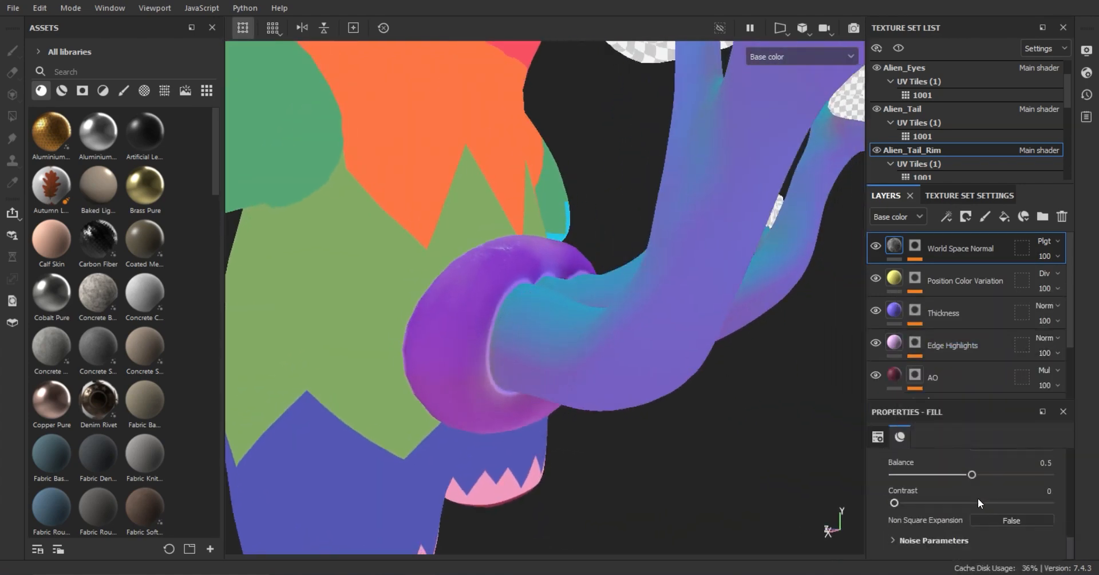
Search the resources for a grunge texture for the World Space Normal layer's base color.
{"action": "left_click", "coordinate": [971, 488]}
{"action": "double_click", "coordinate": [1001, 328]}
{"action": "type", "text": "grunge"}
{"action": "scroll", "coordinate": [933, 443], "scroll_direction": "down", "scroll_amount": 2}
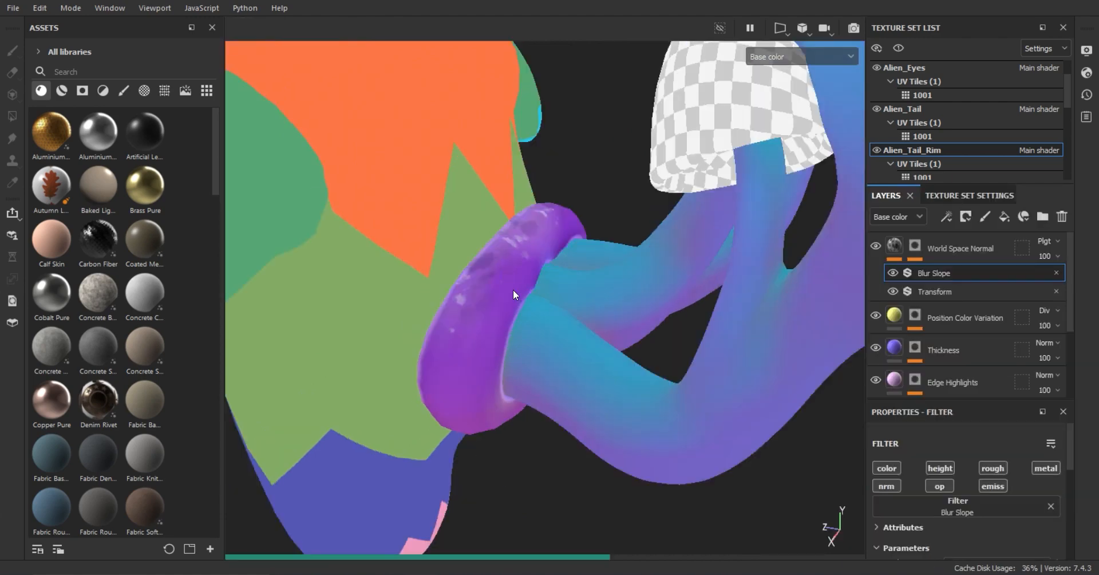
Try a lower Intensity on the World Space Normal layer's Blur Slope filter, stepping back through the changes.
{"action": "mouse_move", "coordinate": [501, 299]}
{"action": "left_mouse_down", "text": "alt"}
{"action": "mouse_move", "coordinate": [511, 398]}
{"action": "mouse_move", "coordinate": [512, 290]}
{"action": "left_mouse_up", "text": "alt"}
{"action": "scroll", "coordinate": [949, 476], "scroll_direction": "down", "scroll_amount": 3}
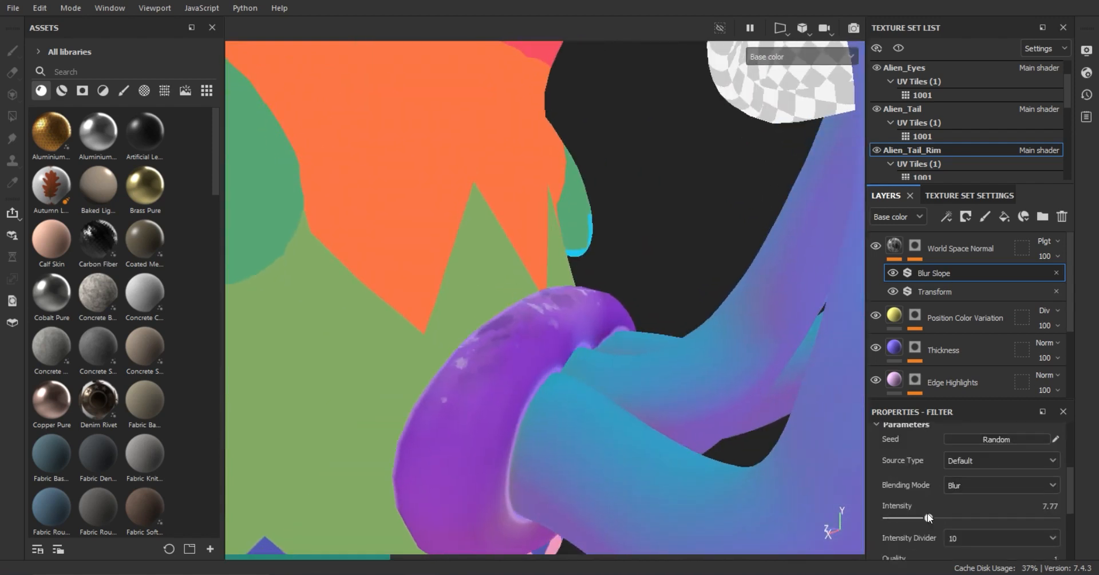
{"action": "left_click_drag", "start_coordinate": [928, 515], "coordinate": [901, 511]}
{"action": "left_click_drag", "start_coordinate": [586, 333], "coordinate": [592, 386], "text": "alt"}
{"action": "key", "text": "ctrl+z"}
{"action": "key", "text": "ctrl+z"}
{"action": "key", "text": "ctrl+y"}
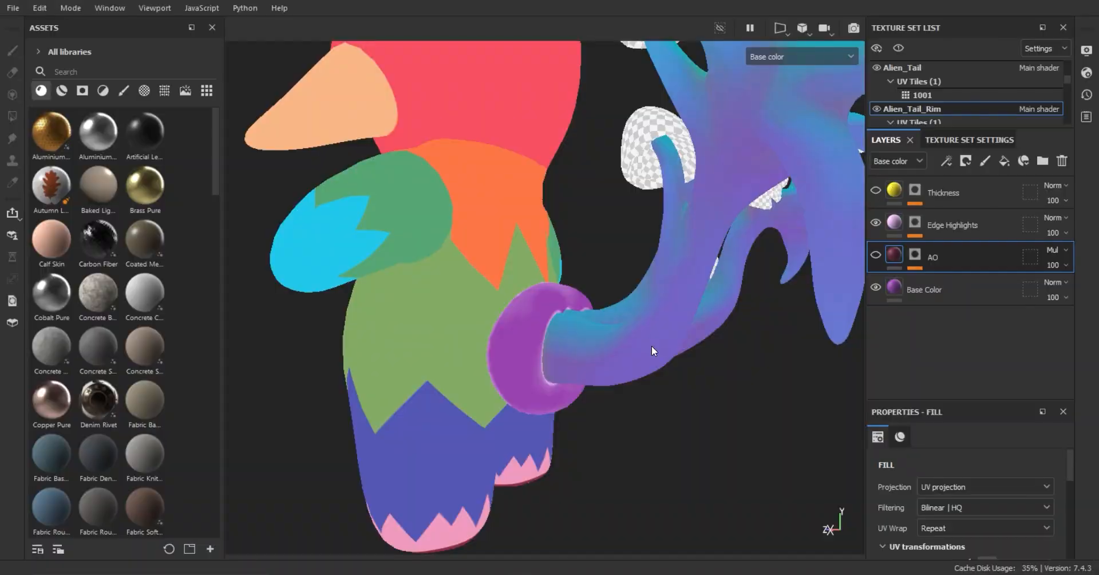
Give the texture set list more height and switch to the Alien_Tail texture set.
{"action": "middle_click_drag", "start_coordinate": [695, 395], "coordinate": [686, 389], "text": "alt"}
{"action": "left_click", "coordinate": [891, 196]}
{"action": "left_click", "coordinate": [890, 196]}
{"action": "left_click_drag", "start_coordinate": [981, 132], "coordinate": [981, 181]}
{"action": "left_click", "coordinate": [966, 150]}
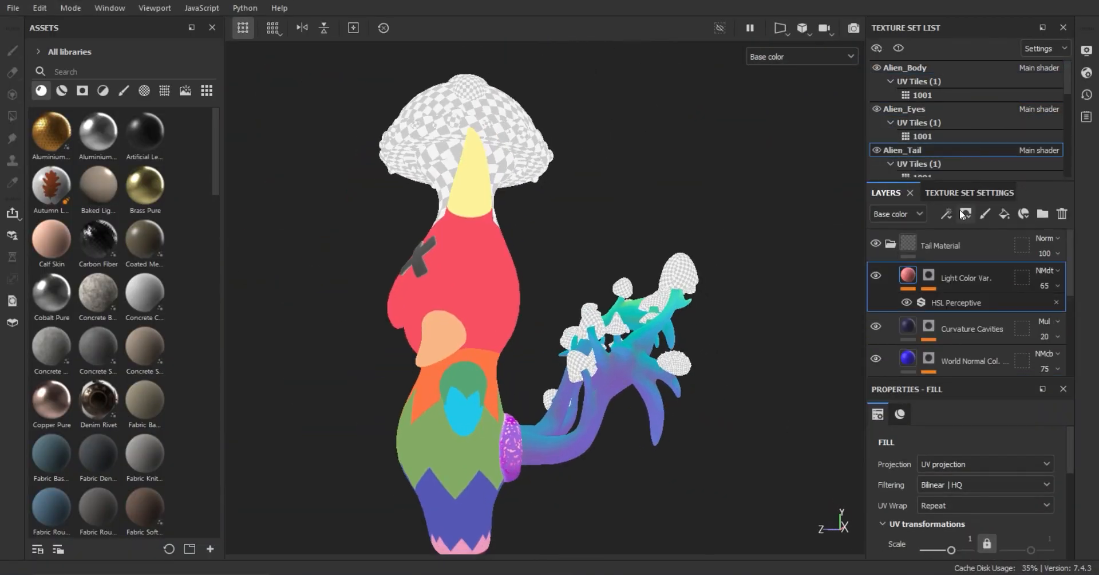
Create a Spots Material folder above the collapsed Tail Material folder and add a fill layer named Base Color inside it.
{"action": "left_click", "coordinate": [891, 243]}
{"action": "left_click", "coordinate": [1042, 214]}
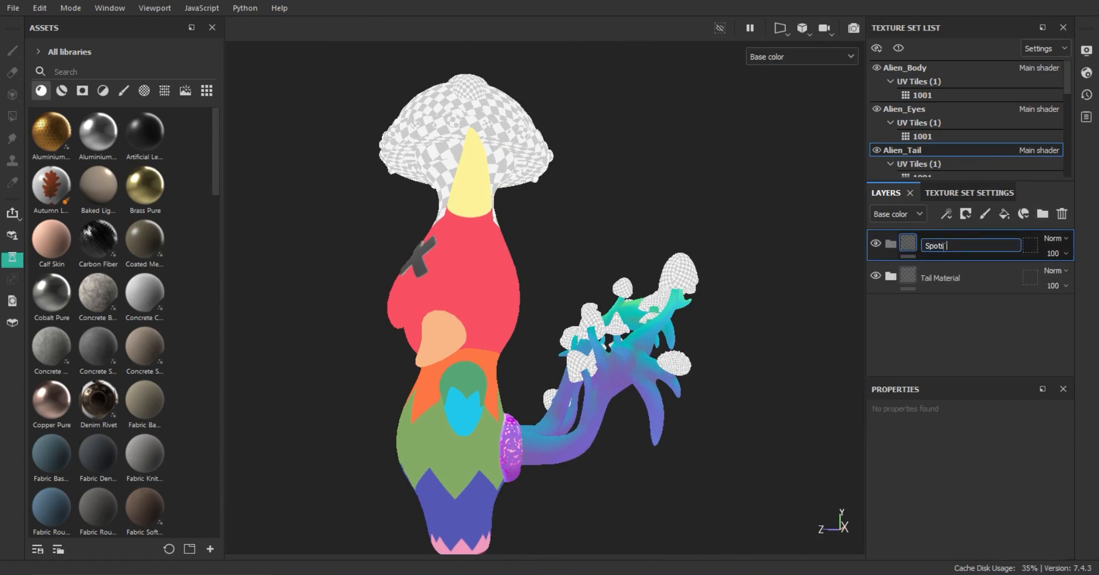
{"action": "left_click", "coordinate": [1003, 213]}
{"action": "double_click", "coordinate": [944, 277]}
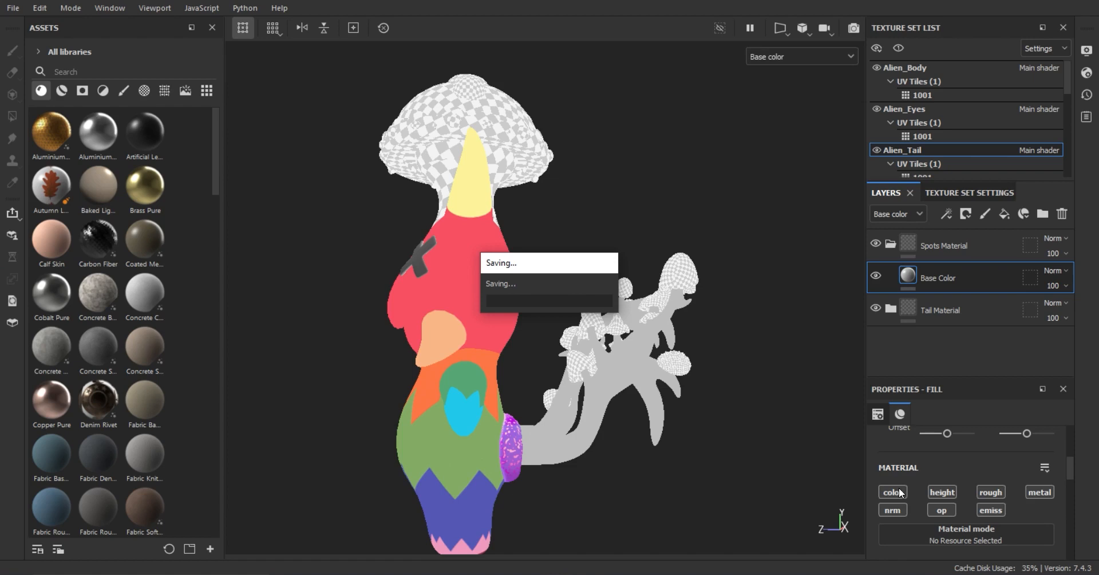
Try the Gaussian Spots 1 texture as the new Base Color layer's color and remove it again.
{"action": "scroll", "coordinate": [988, 494], "scroll_direction": "down", "scroll_amount": 3}
{"action": "left_click", "coordinate": [983, 531]}
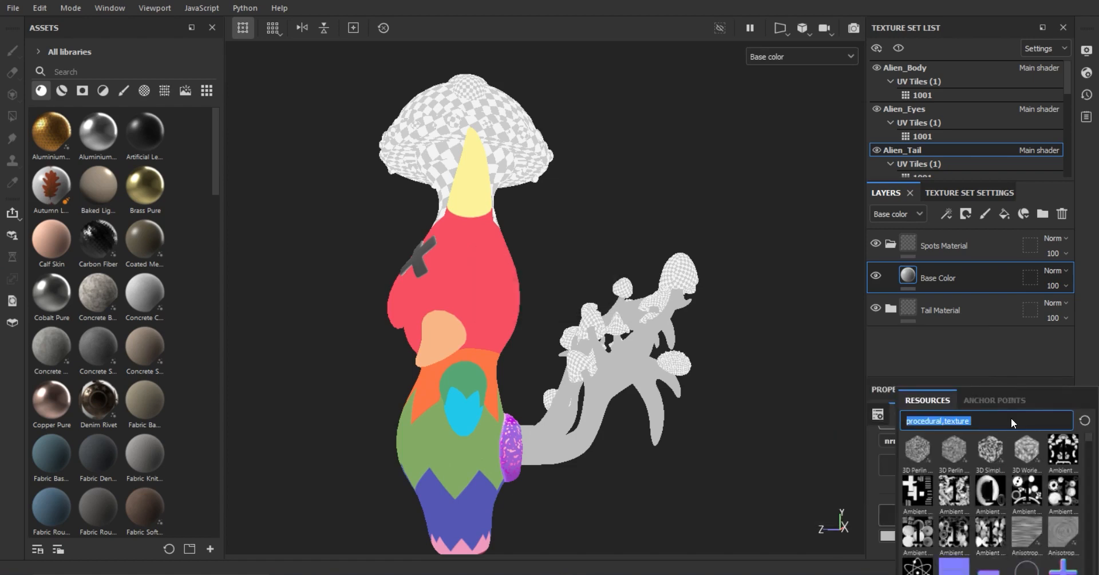
{"action": "type", "text": "gaussian"}
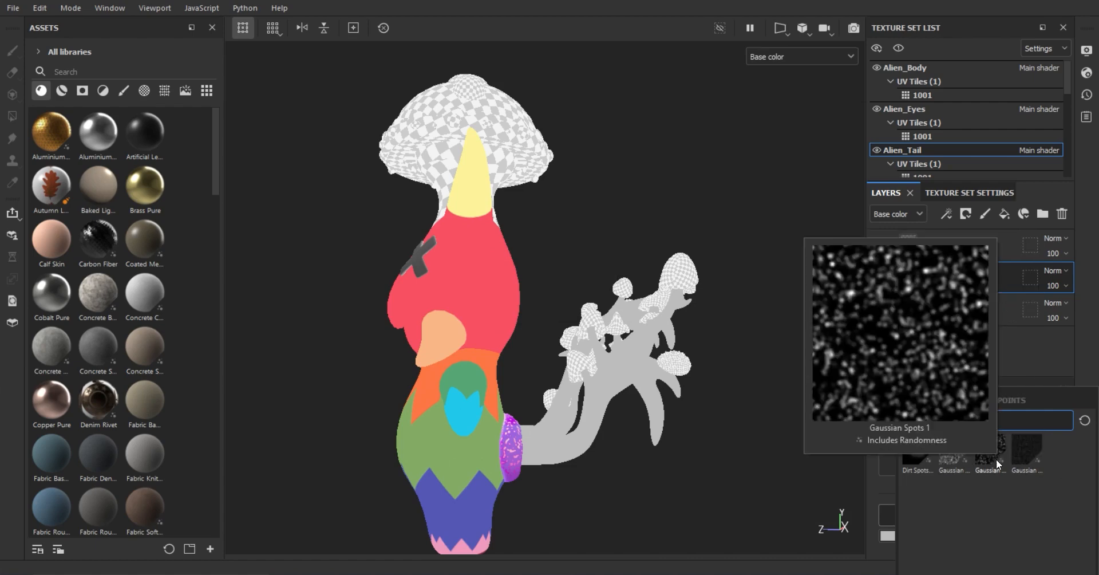
{"action": "left_click", "coordinate": [994, 458]}
{"action": "scroll", "coordinate": [929, 469], "scroll_direction": "up", "scroll_amount": 3}
{"action": "scroll", "coordinate": [926, 467], "scroll_direction": "down", "scroll_amount": 3}
{"action": "left_click", "coordinate": [1045, 514]}
{"action": "left_click", "coordinate": [972, 536]}
Add a black mask with a Position generator to the Base Color layer in the Spots Material folder.
{"action": "left_click", "coordinate": [965, 213]}
{"action": "left_click", "coordinate": [982, 232]}
{"action": "left_click", "coordinate": [945, 213]}
{"action": "left_click", "coordinate": [967, 231]}
{"action": "left_click", "coordinate": [985, 449]}
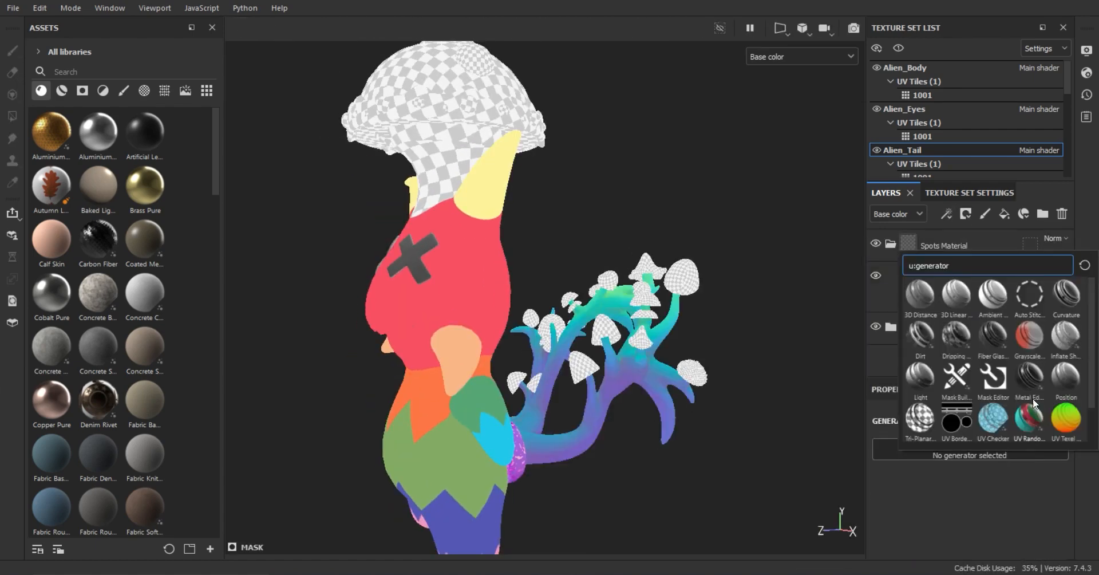
{"action": "left_click", "coordinate": [1066, 377]}
Enable Use Texture in the Position generator and set Texture Opacity to 1.
{"action": "scroll", "coordinate": [916, 473], "scroll_direction": "down", "scroll_amount": 2}
{"action": "scroll", "coordinate": [939, 466], "scroll_direction": "up", "scroll_amount": 2}
{"action": "left_click", "coordinate": [910, 485]}
{"action": "scroll", "coordinate": [919, 475], "scroll_direction": "down", "scroll_amount": 1}
{"action": "left_click_drag", "start_coordinate": [898, 471], "coordinate": [1055, 471]}
{"action": "left_click_drag", "start_coordinate": [590, 320], "coordinate": [598, 344], "text": "alt"}
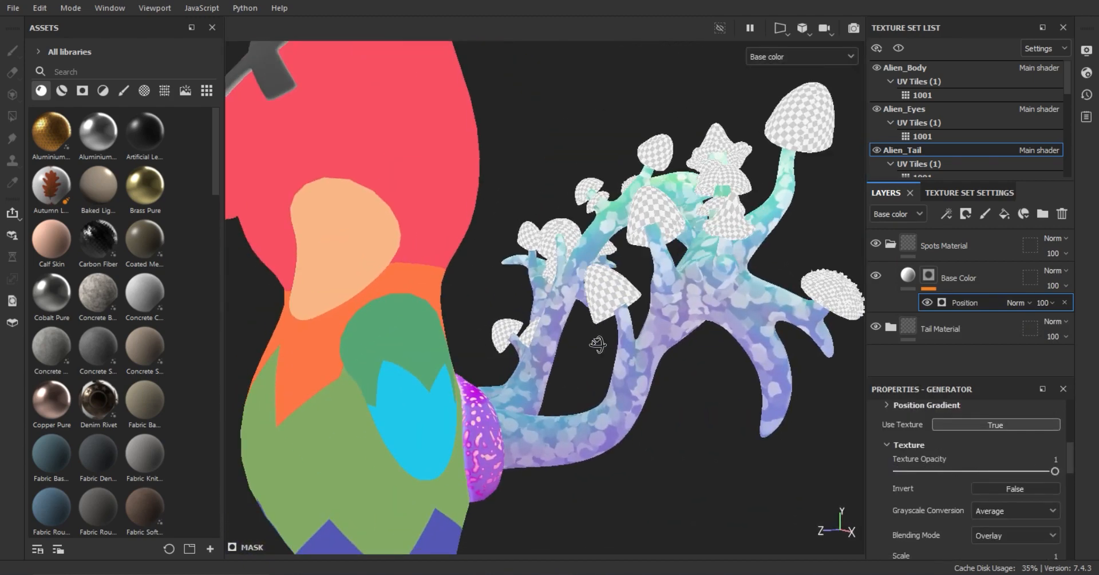
Set the Position generator's Global Balance to 0.3 and test inverting its result and gradient.
{"action": "scroll", "coordinate": [995, 475], "scroll_direction": "up", "scroll_amount": 2}
{"action": "left_click_drag", "start_coordinate": [905, 441], "coordinate": [936, 440]}
{"action": "scroll", "coordinate": [936, 440], "scroll_direction": "up", "scroll_amount": 1}
{"action": "left_click", "coordinate": [1001, 424]}
{"action": "left_click", "coordinate": [1002, 425]}
{"action": "scroll", "coordinate": [973, 468], "scroll_direction": "down", "scroll_amount": 5}
{"action": "scroll", "coordinate": [973, 468], "scroll_direction": "down", "scroll_amount": 3}
{"action": "left_click", "coordinate": [979, 461]}
{"action": "left_click", "coordinate": [978, 461]}
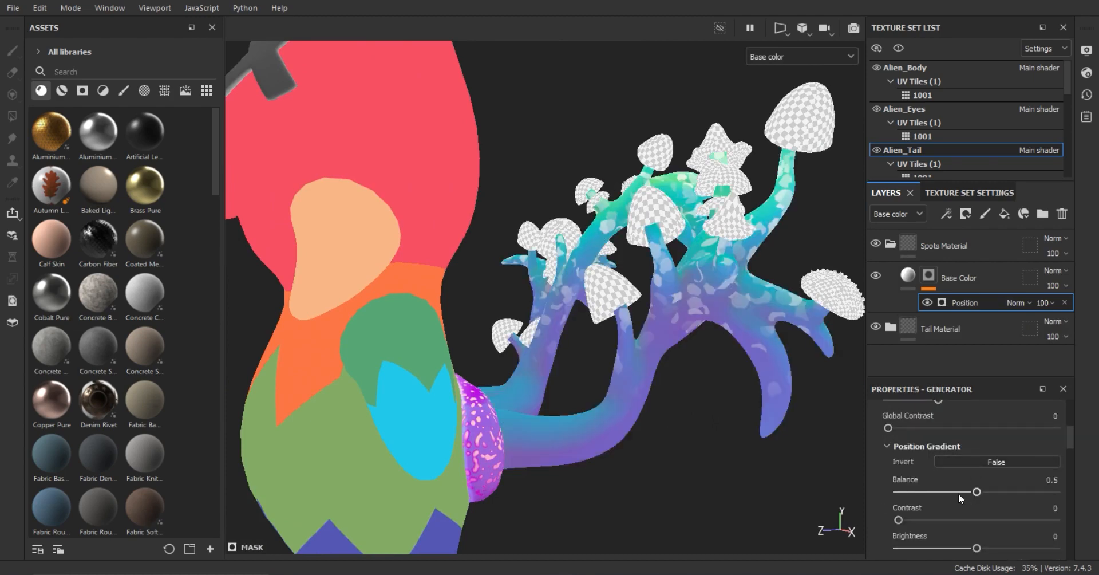
Set the Position generator's Top To Bottom to 0.1 and adjust Front to Back to shift the spots along the tail.
{"action": "scroll", "coordinate": [959, 496], "scroll_direction": "down", "scroll_amount": 3}
{"action": "left_click_drag", "start_coordinate": [969, 521], "coordinate": [913, 520]}
{"action": "scroll", "coordinate": [973, 475], "scroll_direction": "up", "scroll_amount": 2}
{"action": "scroll", "coordinate": [989, 446], "scroll_direction": "down", "scroll_amount": 3}
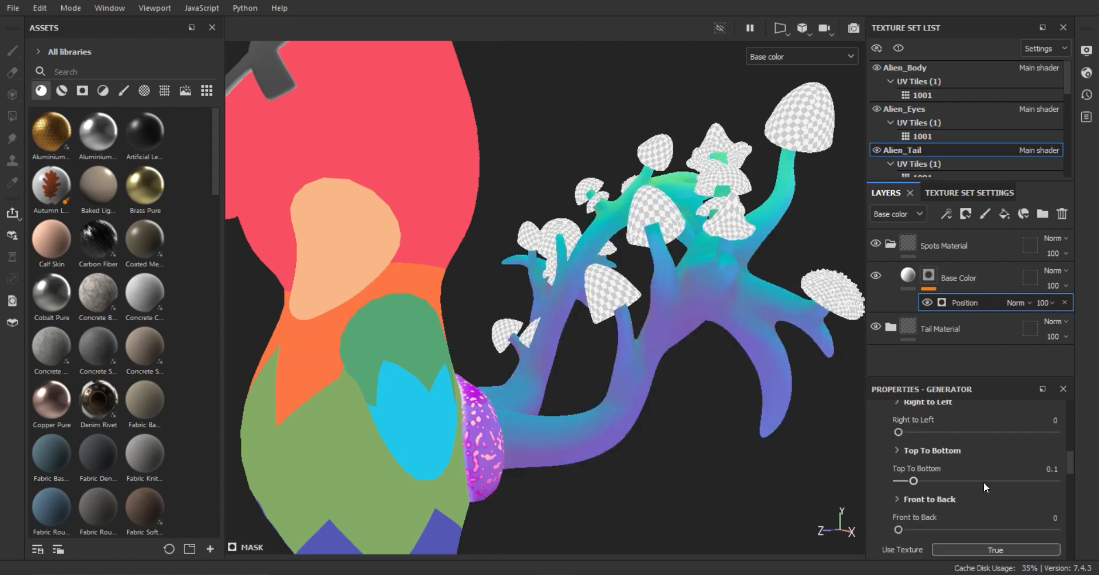
{"action": "left_click_drag", "start_coordinate": [994, 524], "coordinate": [998, 523]}
Inspect the spots near the tail's base and add a Levels effect to the Base Color layer's mask.
{"action": "left_click_drag", "start_coordinate": [847, 366], "coordinate": [763, 422], "text": "alt"}
{"action": "scroll", "coordinate": [763, 421], "scroll_direction": "down", "scroll_amount": 3}
{"action": "scroll", "coordinate": [636, 372], "scroll_direction": "up", "scroll_amount": 3}
{"action": "left_click", "coordinate": [945, 214]}
{"action": "left_click", "coordinate": [973, 280]}
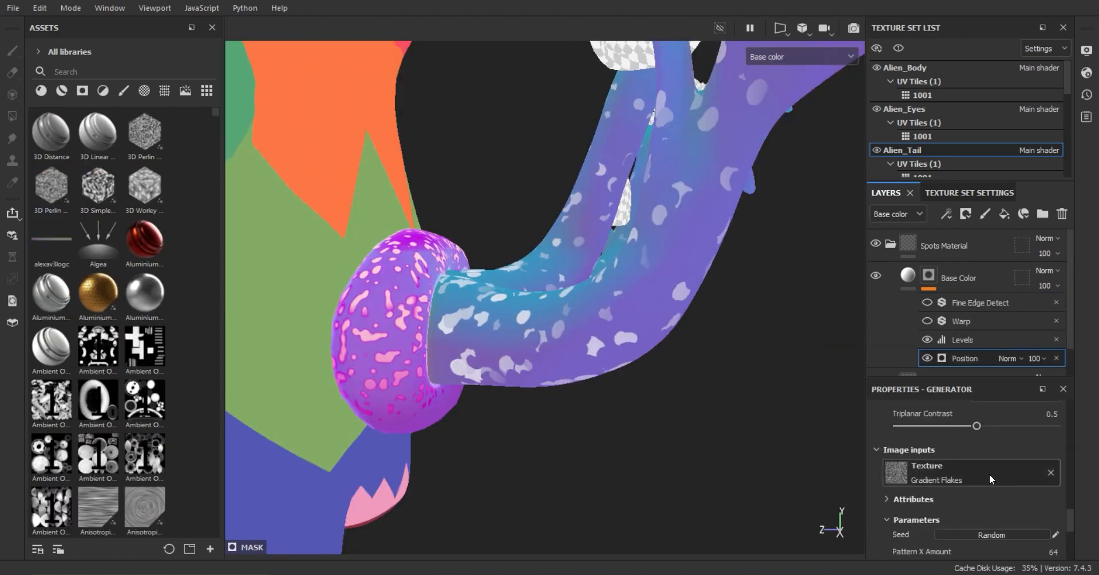
Randomize the seed of the Gradient Flakes texture in the Position generator and review its pattern parameters.
{"action": "scroll", "coordinate": [989, 474], "scroll_direction": "down", "scroll_amount": 3}
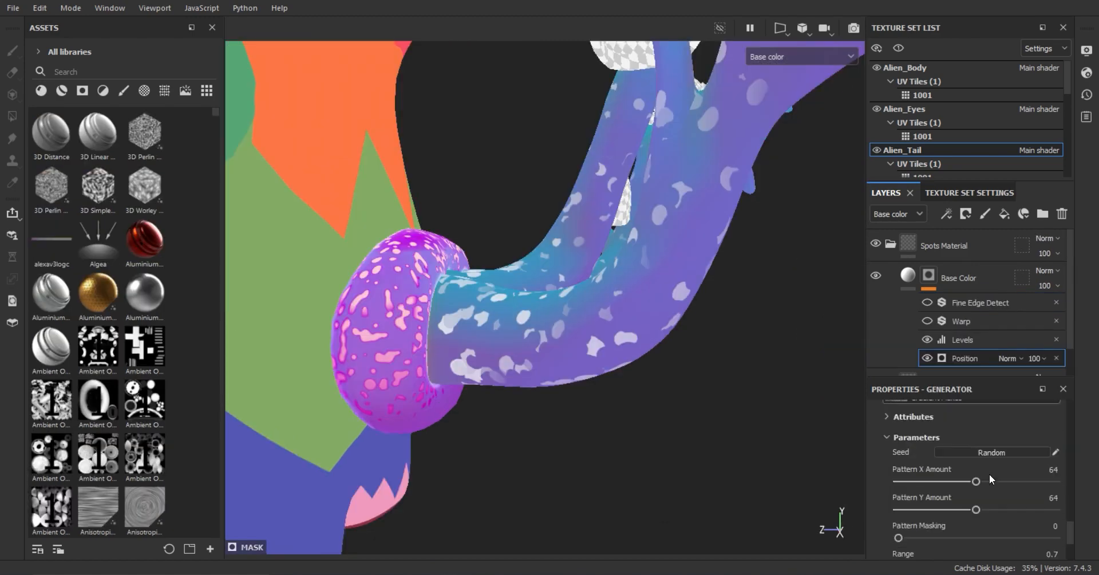
{"action": "left_click", "coordinate": [988, 449]}
{"action": "scroll", "coordinate": [982, 502], "scroll_direction": "down", "scroll_amount": 2}
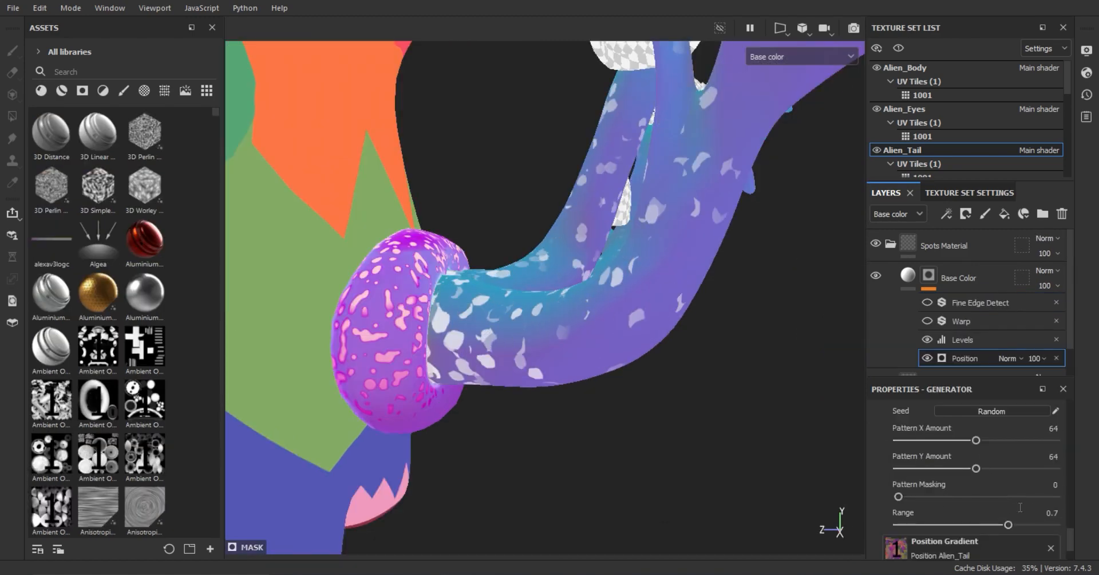
{"action": "scroll", "coordinate": [1012, 500], "scroll_direction": "up", "scroll_amount": 2}
{"action": "scroll", "coordinate": [998, 486], "scroll_direction": "down", "scroll_amount": 5}
{"action": "scroll", "coordinate": [998, 487], "scroll_direction": "up", "scroll_amount": 6}
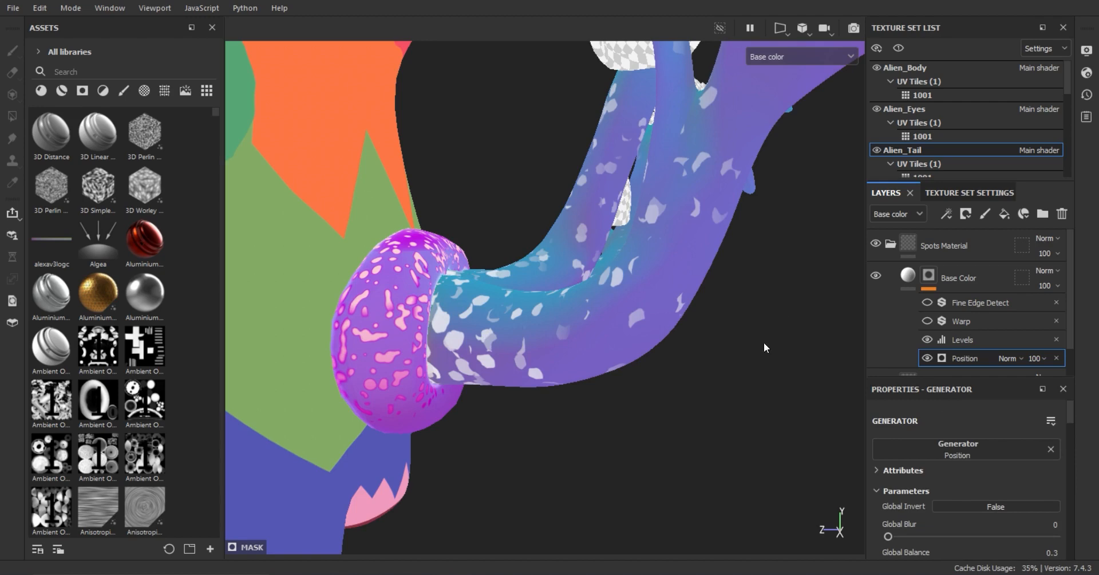
{"action": "left_click_drag", "start_coordinate": [764, 341], "coordinate": [747, 360], "text": "alt"}
Change the color of the Base Color layer in the Spots Material folder from white to a light mint aqua.
{"action": "left_click", "coordinate": [967, 278]}
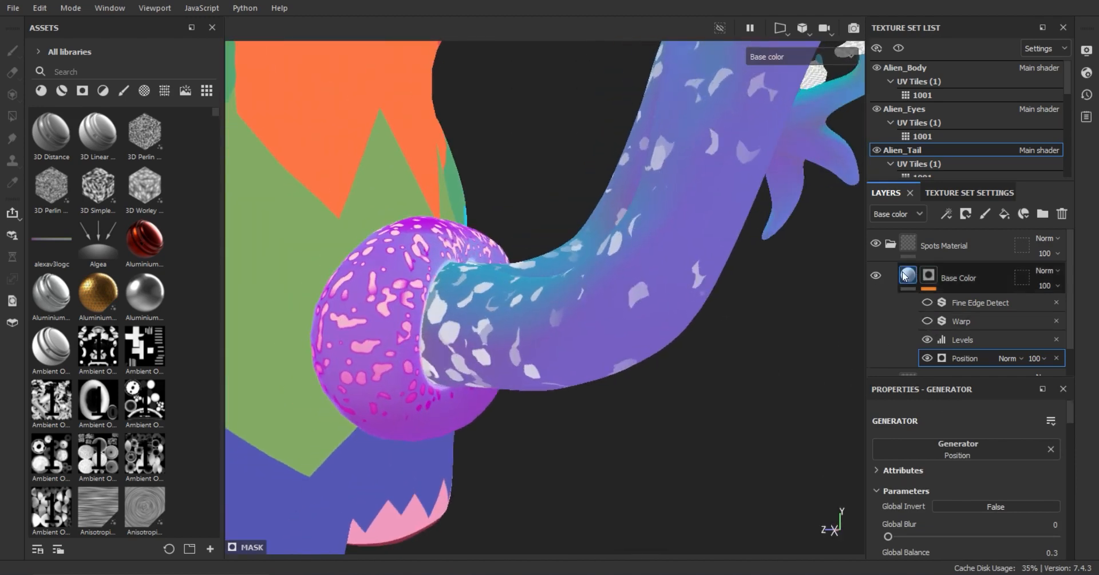
{"action": "scroll", "coordinate": [1015, 507], "scroll_direction": "down", "scroll_amount": 1}
{"action": "left_click", "coordinate": [1018, 535]}
{"action": "left_click", "coordinate": [933, 213]}
{"action": "left_click_drag", "start_coordinate": [984, 263], "coordinate": [984, 260]}
{"action": "left_click_drag", "start_coordinate": [881, 212], "coordinate": [904, 211]}
{"action": "left_click_drag", "start_coordinate": [658, 343], "coordinate": [709, 347], "text": "alt"}
{"action": "mouse_move", "coordinate": [710, 347]}
{"action": "right_mouse_down", "text": "alt"}
{"action": "mouse_move", "coordinate": [375, 351]}
{"action": "mouse_move", "coordinate": [710, 346]}
{"action": "right_mouse_up", "text": "alt"}
{"action": "middle_click_drag", "start_coordinate": [710, 345], "coordinate": [567, 366], "text": "alt"}
{"action": "left_click_drag", "start_coordinate": [984, 312], "coordinate": [985, 309]}
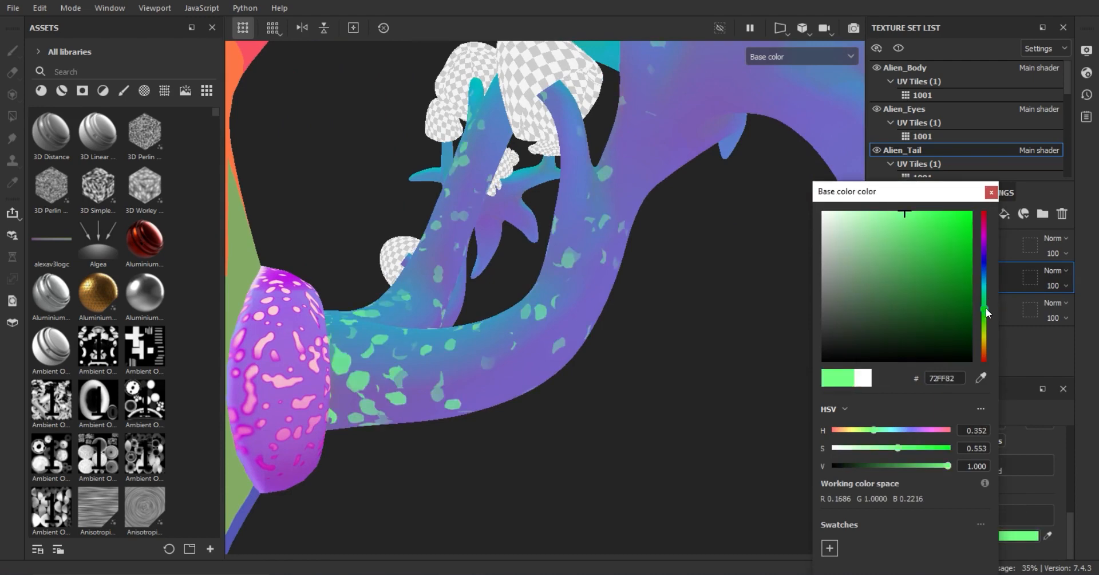
{"action": "left_click_drag", "start_coordinate": [857, 212], "coordinate": [890, 211]}
Cycle through blending modes for the Base Color layer in the Spots Material folder while comparing the tail spots.
{"action": "left_click_drag", "start_coordinate": [658, 343], "coordinate": [544, 395], "text": "alt"}
{"action": "left_click", "coordinate": [1055, 270]}
{"action": "key", "text": "Escape"}
{"action": "key", "text": "Down"}
{"action": "key", "text": "Down"}
{"action": "key", "text": "Down"}
{"action": "key", "text": "Down"}
{"action": "key", "text": "Down"}
{"action": "key", "text": "Down"}
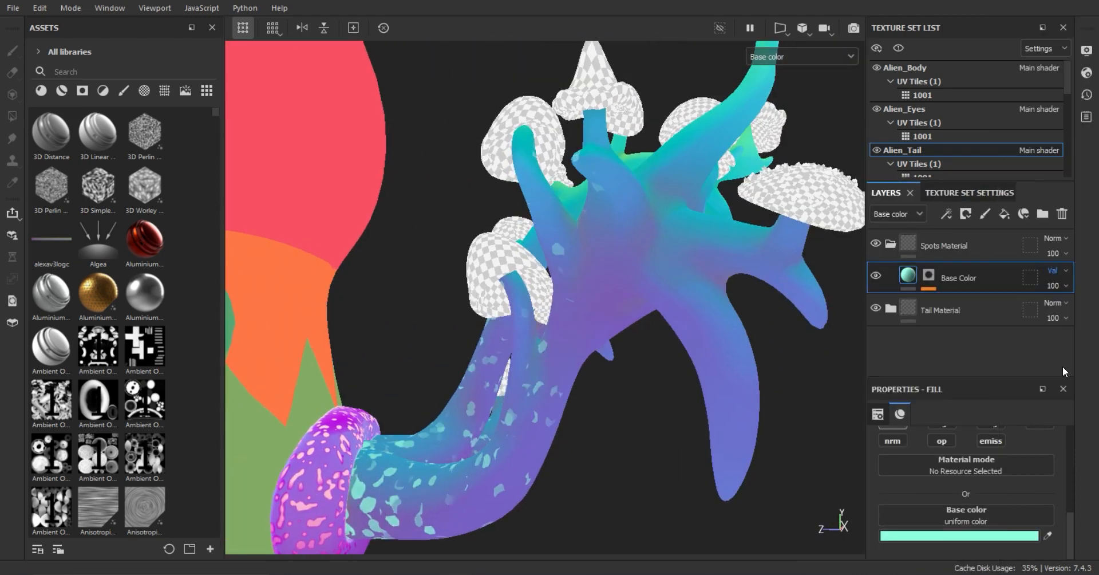
{"action": "key", "text": "Down"}
{"action": "key", "text": "Down"}
{"action": "key", "text": "Down"}
{"action": "key", "text": "Down"}
{"action": "key", "text": "Down"}
{"action": "key", "text": "Down"}
{"action": "key", "text": "Down"}
{"action": "key", "text": "Down"}
{"action": "key", "text": "Down"}
{"action": "left_click_drag", "start_coordinate": [767, 280], "coordinate": [862, 222], "text": "alt"}
Use Gaussian Spots 1 as the texture in the Position generator of the Base Color mask.
{"action": "left_click", "coordinate": [890, 243]}
{"action": "left_click_drag", "start_coordinate": [801, 321], "coordinate": [761, 343], "text": "alt"}
{"action": "right_click", "coordinate": [409, 447], "text": "ctrl+alt"}
{"action": "left_click", "coordinate": [914, 244]}
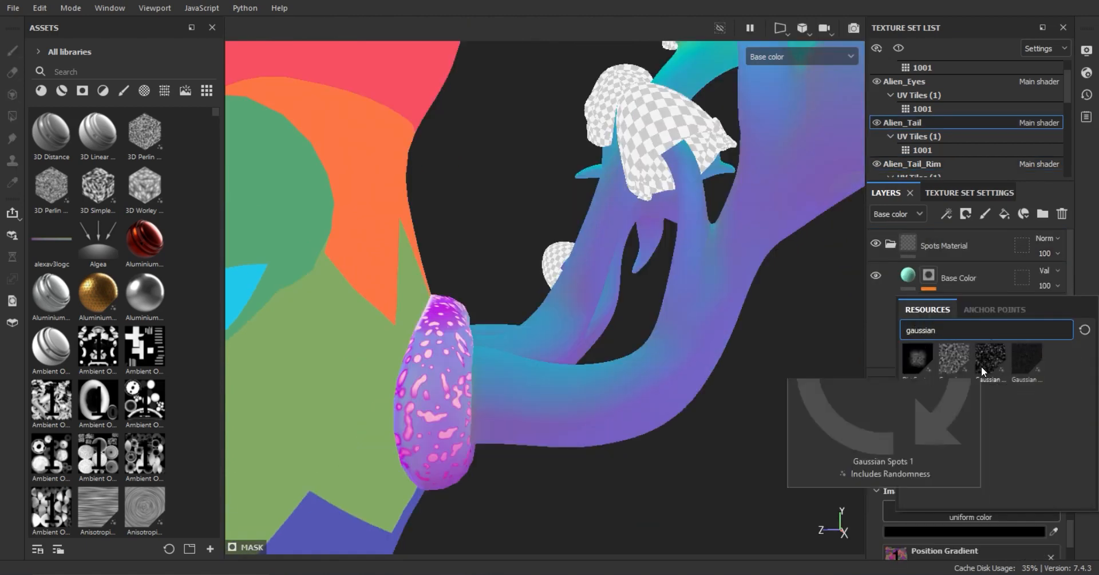
{"action": "left_click", "coordinate": [981, 363]}
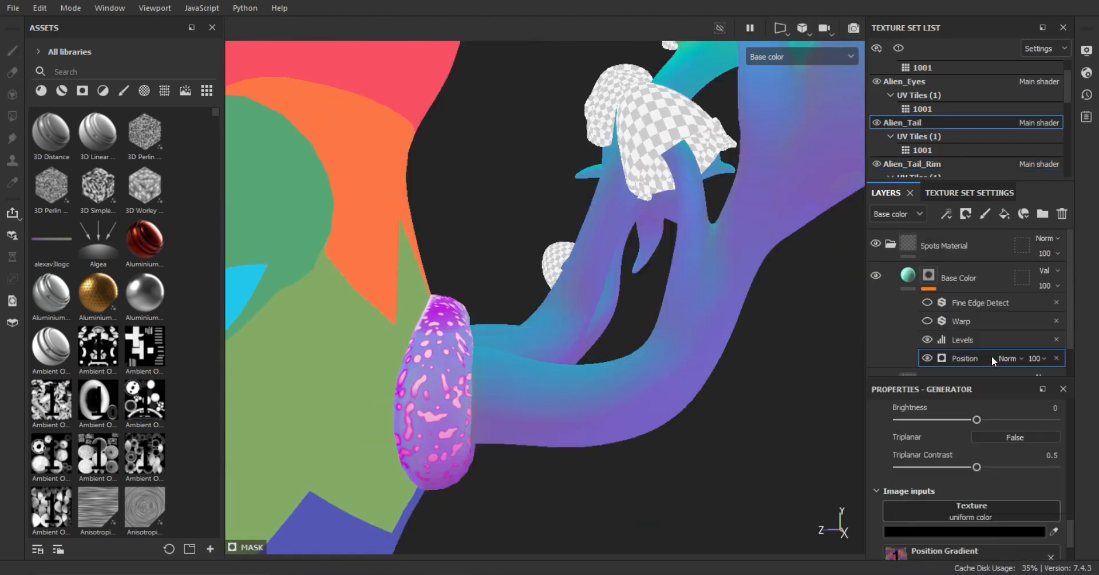
{"action": "scroll", "coordinate": [984, 475], "scroll_direction": "down", "scroll_amount": 5}
{"action": "left_click_drag", "start_coordinate": [773, 343], "coordinate": [532, 398], "text": "alt"}
{"action": "left_click_drag", "start_coordinate": [804, 337], "coordinate": [600, 230], "text": "alt"}
Add a paint effect above Fine Edge Detect in the Base Color mask and rename it Correction.
{"action": "left_click", "coordinate": [980, 302]}
{"action": "left_click", "coordinate": [946, 214]}
{"action": "left_click", "coordinate": [974, 247]}
{"action": "mouse_move", "coordinate": [659, 343]}
{"action": "left_mouse_down", "text": "alt"}
{"action": "mouse_move", "coordinate": [799, 425]}
{"action": "mouse_move", "coordinate": [744, 401]}
{"action": "left_mouse_up", "text": "alt"}
{"action": "scroll", "coordinate": [966, 320], "scroll_direction": "down", "scroll_amount": 1}
{"action": "double_click", "coordinate": [973, 262]}
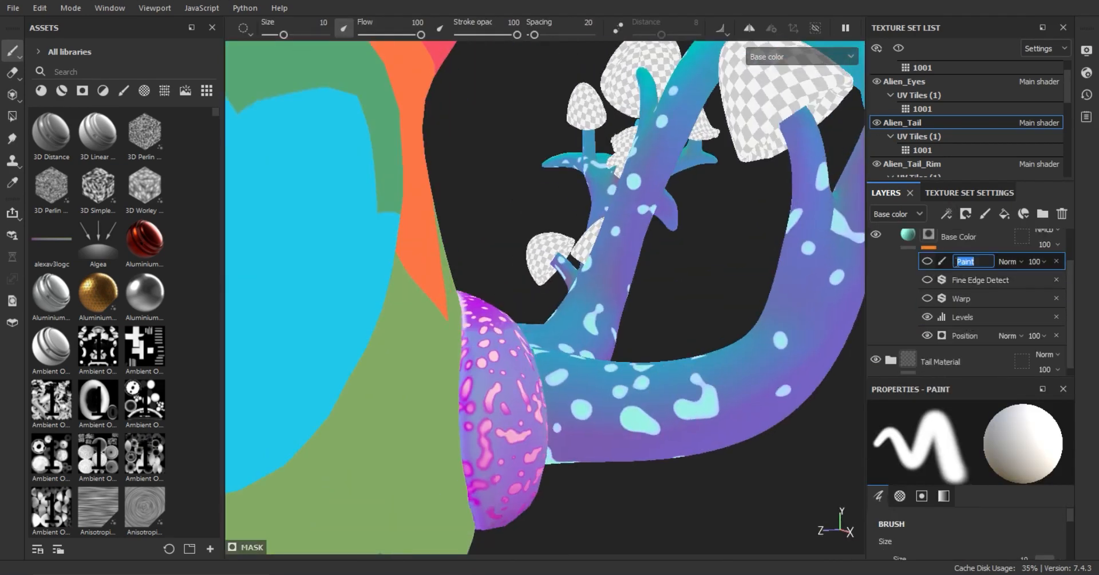
Set the noise Scale to 2 and Disorder to 0.25 for the texture in the Position generator.
{"action": "left_click", "coordinate": [946, 336]}
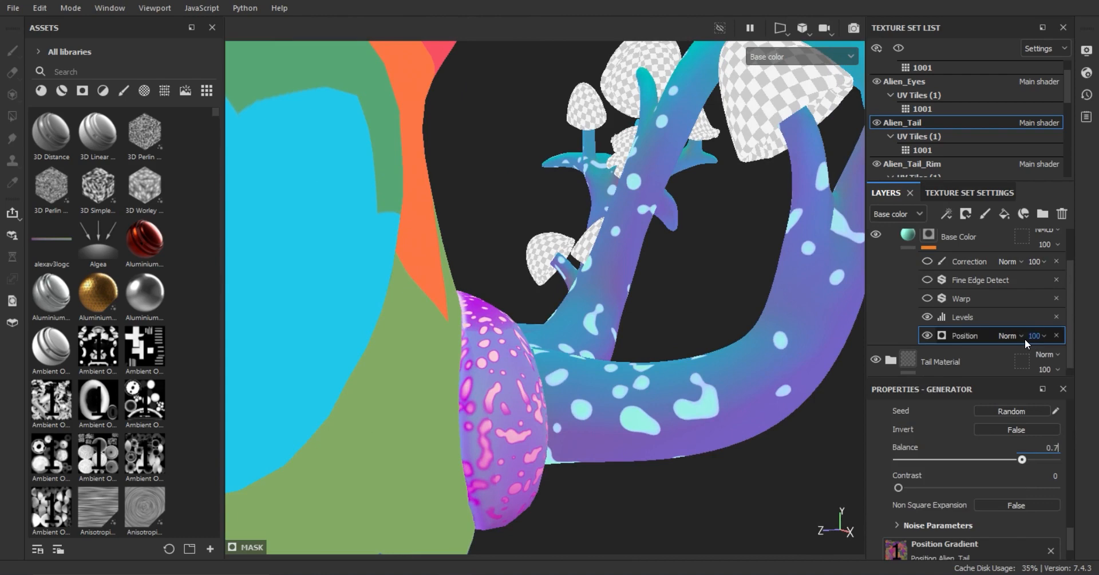
{"action": "left_click", "coordinate": [937, 525]}
{"action": "scroll", "coordinate": [945, 473], "scroll_direction": "down", "scroll_amount": 2}
{"action": "mouse_move", "coordinate": [909, 469]}
{"action": "left_mouse_down"}
{"action": "mouse_move", "coordinate": [940, 468]}
{"action": "mouse_move", "coordinate": [918, 469]}
{"action": "left_mouse_up"}
{"action": "scroll", "coordinate": [608, 351], "scroll_direction": "down", "scroll_amount": 3}
{"action": "left_click_drag", "start_coordinate": [608, 351], "coordinate": [472, 394], "text": "alt"}
{"action": "scroll", "coordinate": [472, 394], "scroll_direction": "up", "scroll_amount": 2}
{"action": "left_click_drag", "start_coordinate": [909, 497], "coordinate": [944, 497]}
{"action": "left_click_drag", "start_coordinate": [676, 412], "coordinate": [718, 402], "text": "alt"}
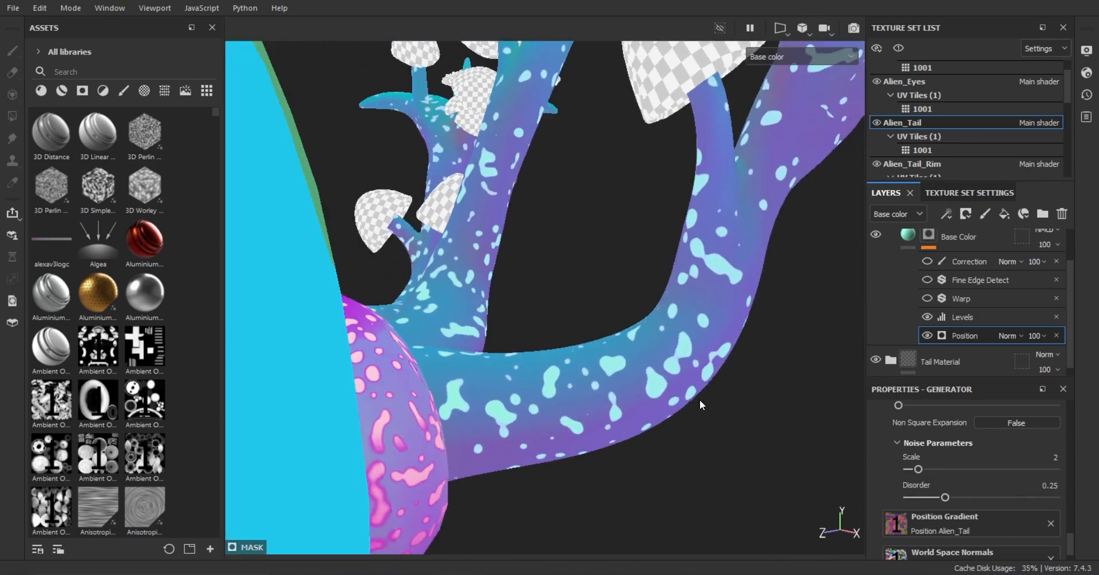
Set the Position generator's texture Scale to 1.5, and try a slightly higher texture Contrast before undoing that change.
{"action": "scroll", "coordinate": [981, 482], "scroll_direction": "up", "scroll_amount": 1}
{"action": "scroll", "coordinate": [979, 485], "scroll_direction": "up", "scroll_amount": 5}
{"action": "scroll", "coordinate": [950, 490], "scroll_direction": "down", "scroll_amount": 4}
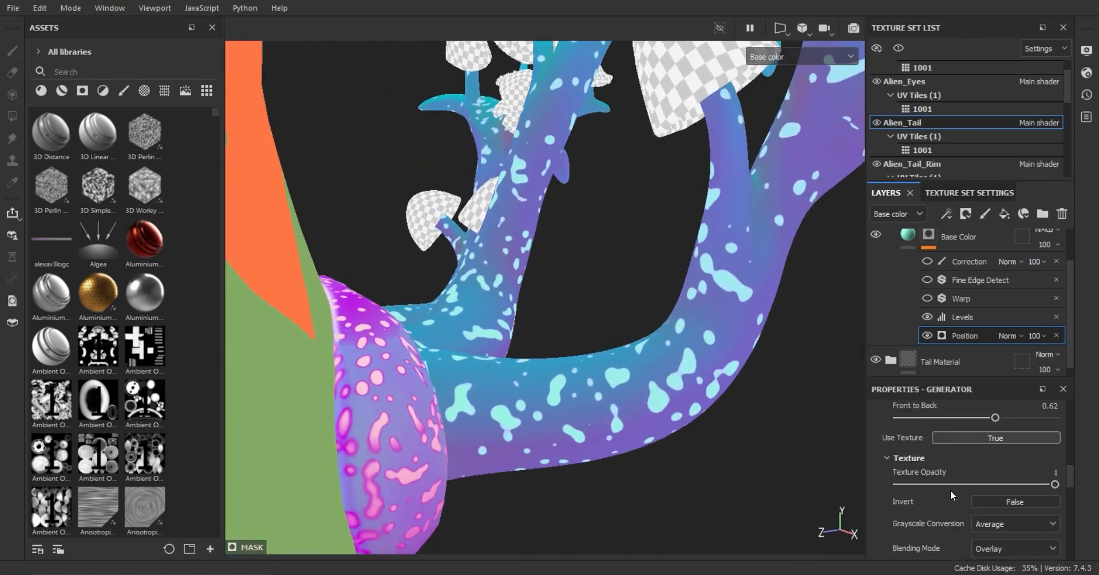
{"action": "left_click_drag", "start_coordinate": [923, 497], "coordinate": [920, 498]}
{"action": "left_click_drag", "start_coordinate": [659, 343], "coordinate": [715, 332], "text": "alt"}
{"action": "scroll", "coordinate": [949, 483], "scroll_direction": "down", "scroll_amount": 1}
{"action": "left_click_drag", "start_coordinate": [977, 513], "coordinate": [988, 515]}
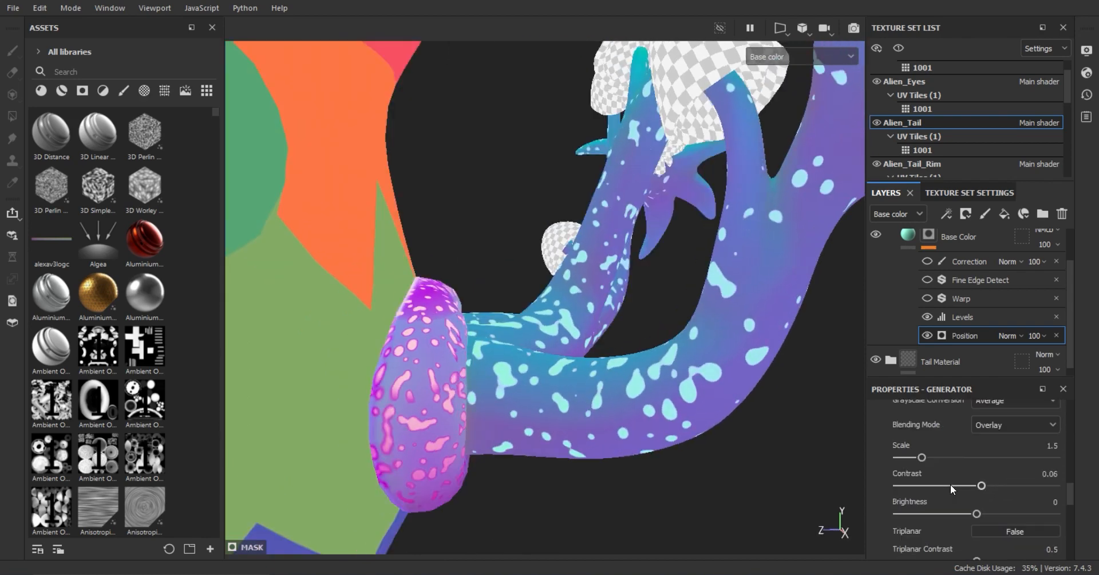
{"action": "key", "text": "ctrl+z"}
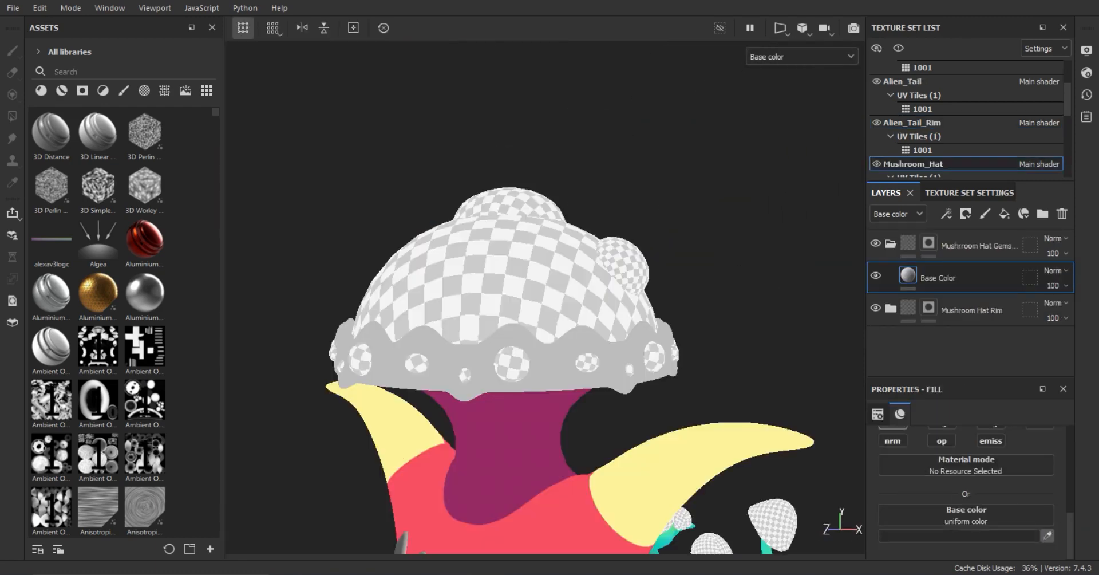
Select the rim gems folder's mask for UV-island Polygon Fill and show the 3D and 2D views side by side.
{"action": "left_click", "coordinate": [921, 252]}
{"action": "key", "text": "4"}
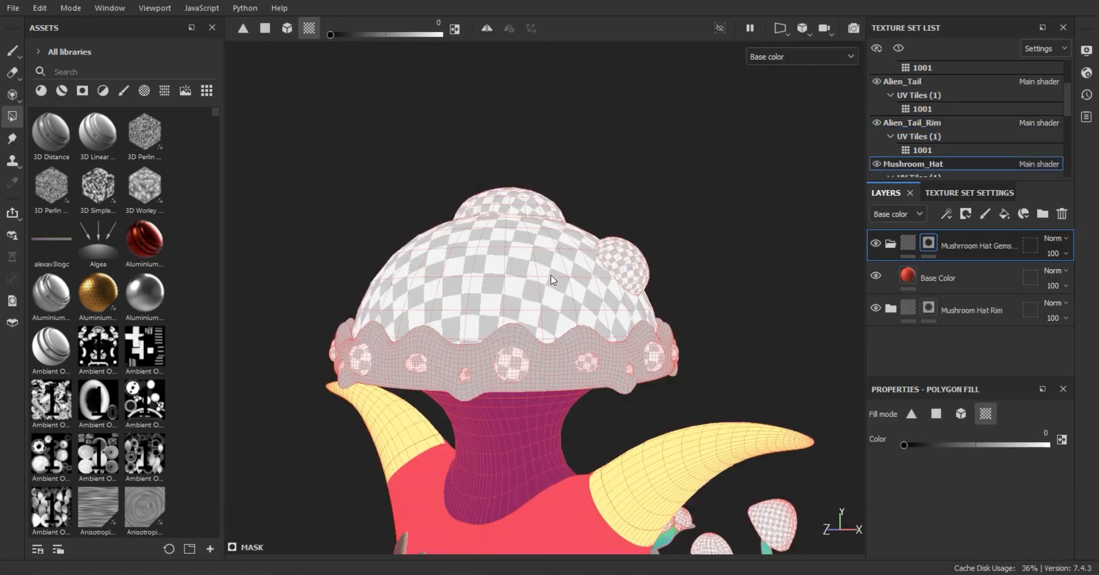
{"action": "scroll", "coordinate": [541, 335], "scroll_direction": "up", "scroll_amount": 1}
{"action": "scroll", "coordinate": [635, 357], "scroll_direction": "up", "scroll_amount": 1}
{"action": "key", "text": "F1"}
Try filling the cluster of round gem islands beneath the rim strip in the 2D view.
{"action": "left_click", "coordinate": [682, 398]}
{"action": "middle_click_drag", "start_coordinate": [681, 397], "coordinate": [654, 375], "text": "alt"}
{"action": "left_click_drag", "start_coordinate": [654, 405], "coordinate": [687, 398]}
{"action": "left_click_drag", "start_coordinate": [524, 366], "coordinate": [440, 360], "text": "alt"}
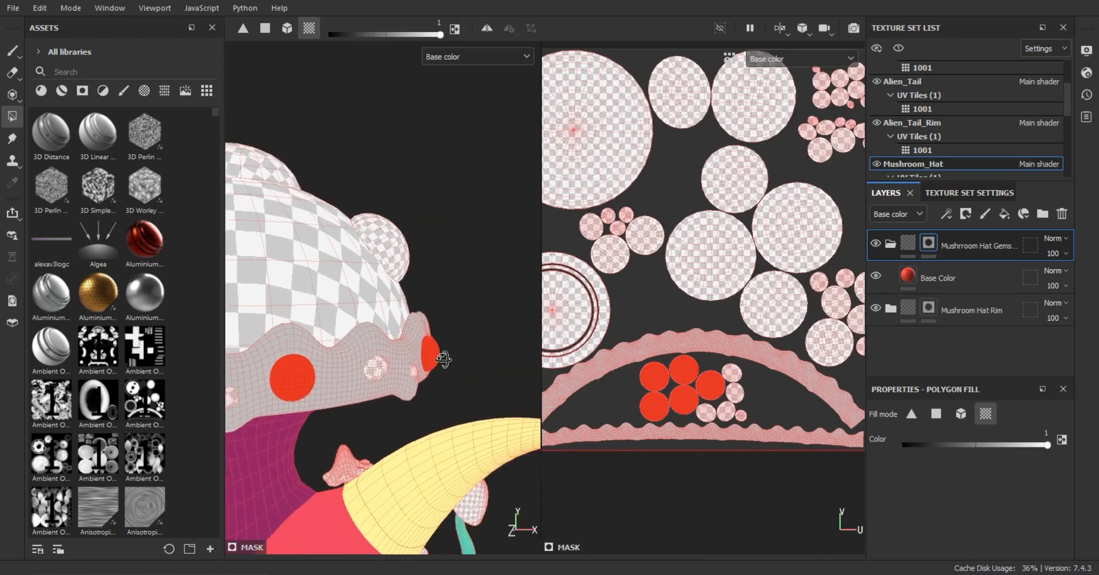
{"action": "scroll", "coordinate": [352, 385], "scroll_direction": "down", "scroll_amount": 3}
{"action": "left_click", "coordinate": [286, 278]}
{"action": "left_click_drag", "start_coordinate": [286, 278], "coordinate": [390, 390], "text": "alt"}
Clear the filled islands from the gems folder's mask in the 2D view.
{"action": "key", "text": "x"}
{"action": "left_click_drag", "start_coordinate": [753, 98], "coordinate": [711, 255]}
{"action": "scroll", "coordinate": [703, 412], "scroll_direction": "up", "scroll_amount": 3}
{"action": "left_click_drag", "start_coordinate": [424, 372], "coordinate": [458, 309], "text": "alt"}
{"action": "scroll", "coordinate": [599, 400], "scroll_direction": "down", "scroll_amount": 2}
{"action": "left_click_drag", "start_coordinate": [600, 400], "coordinate": [758, 252]}
{"action": "key", "text": "x"}
{"action": "left_click_drag", "start_coordinate": [481, 344], "coordinate": [434, 336], "text": "alt"}
{"action": "middle_click_drag", "start_coordinate": [641, 343], "coordinate": [750, 365], "text": "alt"}
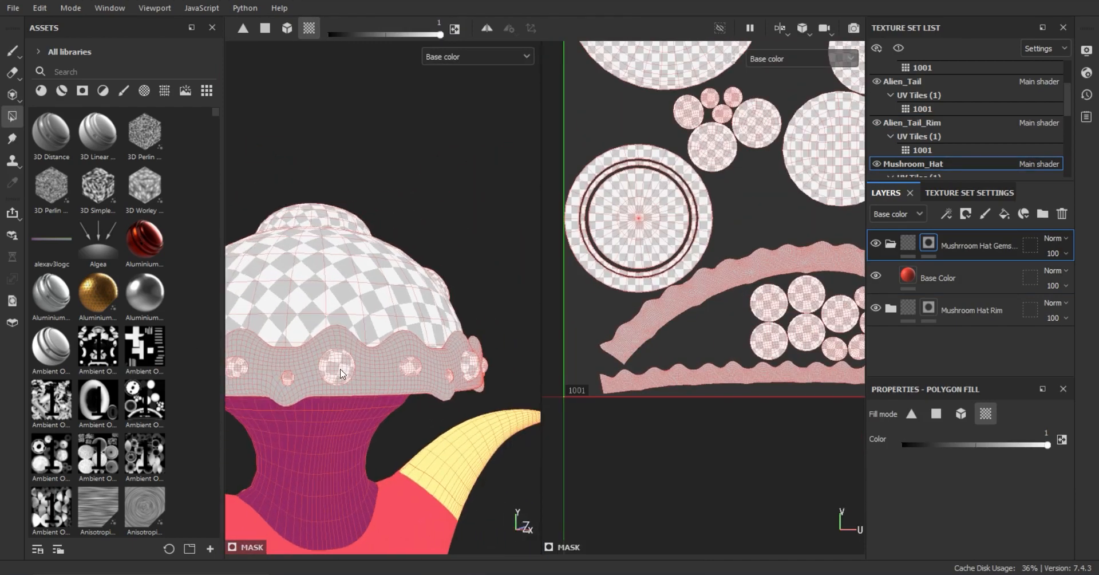
Fill the gems along the front of the mushroom hat's rim into the gems folder's mask.
{"action": "left_click", "coordinate": [410, 367]}
{"action": "left_click", "coordinate": [339, 366]}
{"action": "left_click_drag", "start_coordinate": [458, 372], "coordinate": [412, 371], "text": "alt"}
{"action": "left_click", "coordinate": [378, 377]}
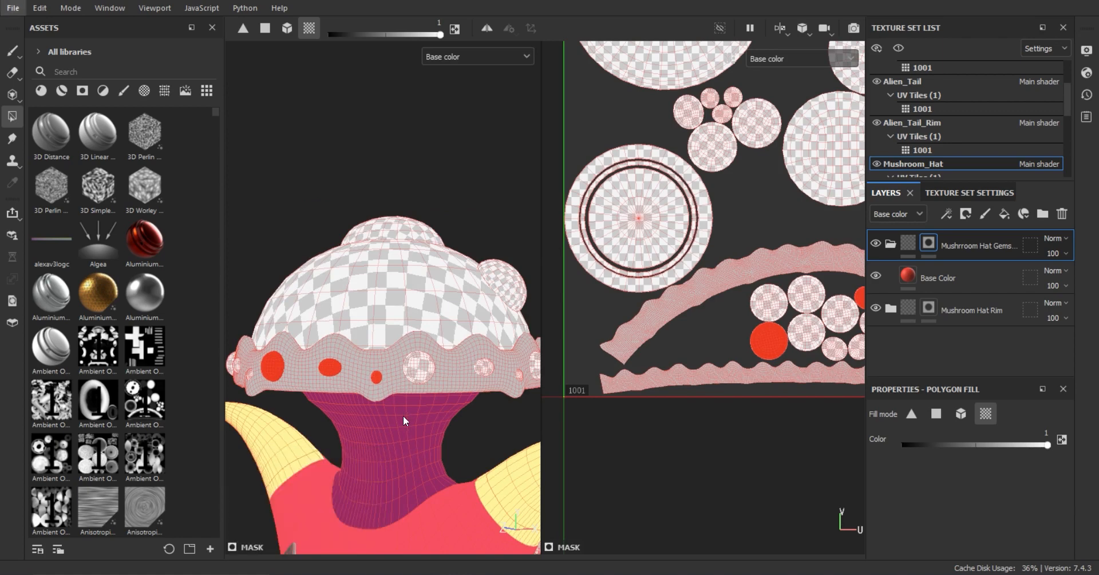
{"action": "left_click", "coordinate": [418, 368]}
{"action": "left_click", "coordinate": [482, 366]}
{"action": "left_click_drag", "start_coordinate": [486, 372], "coordinate": [366, 337], "text": "alt"}
{"action": "left_click", "coordinate": [467, 351]}
{"action": "left_click", "coordinate": [363, 335]}
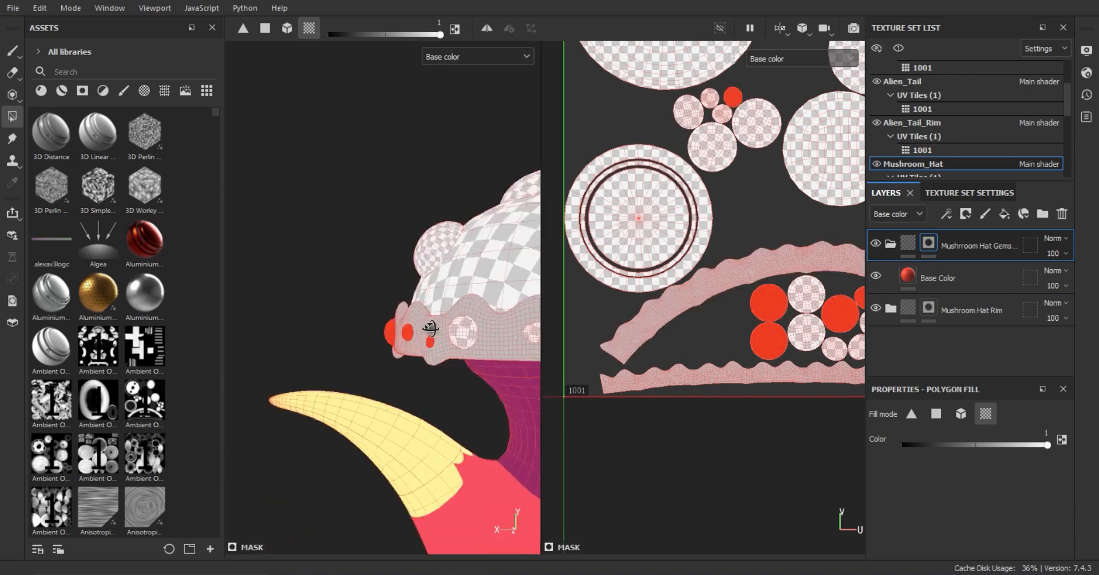
Add further gems on the side of the hat rim to the mask, undoing the stray fills on the rim.
{"action": "left_click", "coordinate": [461, 332]}
{"action": "left_click", "coordinate": [448, 338]}
{"action": "key", "text": "ctrl+z"}
{"action": "left_click", "coordinate": [414, 329]}
{"action": "left_click_drag", "start_coordinate": [451, 333], "coordinate": [449, 315]}
{"action": "key", "text": "ctrl+z"}
Fill the remaining gems around the hat rim into the mask, return to the 3D-only view and save the project.
{"action": "middle_click_drag", "start_coordinate": [449, 314], "coordinate": [278, 302], "text": "alt"}
{"action": "left_click", "coordinate": [333, 311]}
{"action": "left_click", "coordinate": [427, 311]}
{"action": "left_click_drag", "start_coordinate": [427, 315], "coordinate": [360, 327], "text": "alt"}
{"action": "left_click", "coordinate": [417, 309]}
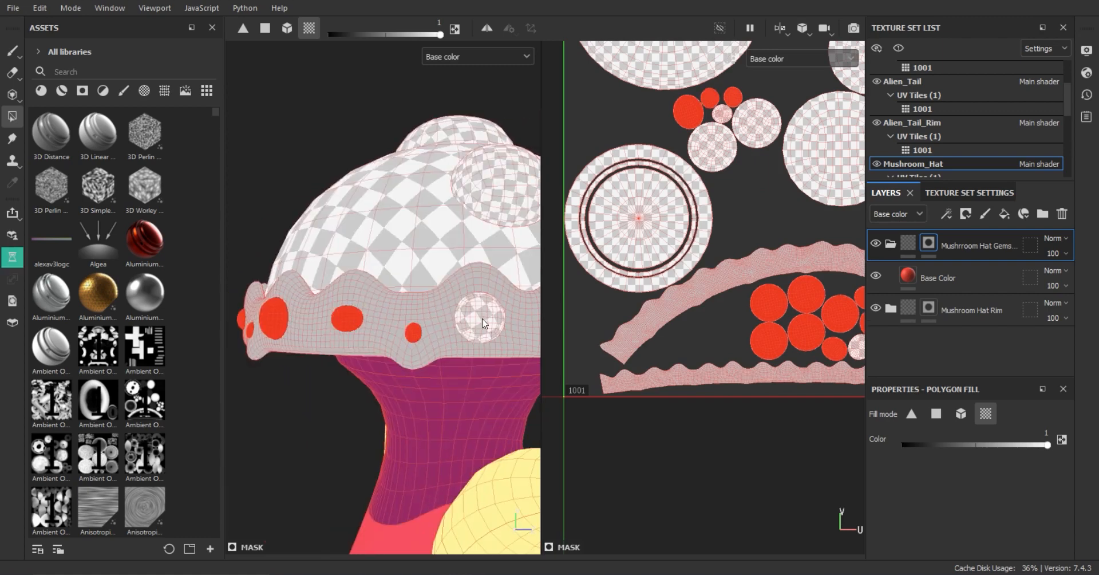
{"action": "left_click", "coordinate": [482, 324]}
{"action": "left_click_drag", "start_coordinate": [483, 323], "coordinate": [409, 334], "text": "alt"}
{"action": "left_click_drag", "start_coordinate": [526, 285], "coordinate": [272, 341], "text": "alt"}
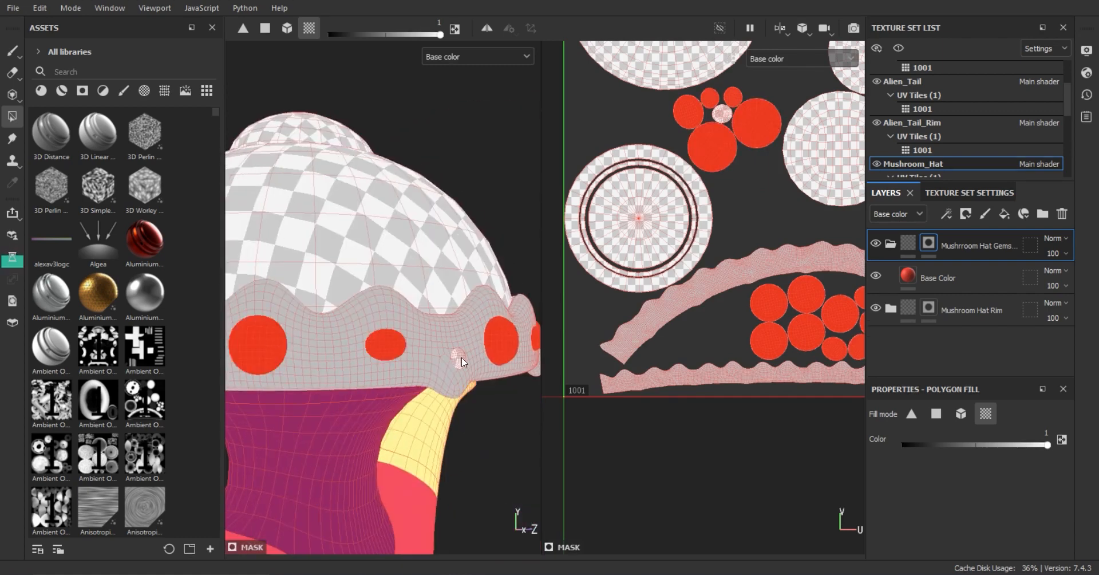
{"action": "left_click_drag", "start_coordinate": [458, 371], "coordinate": [689, 260], "text": "alt"}
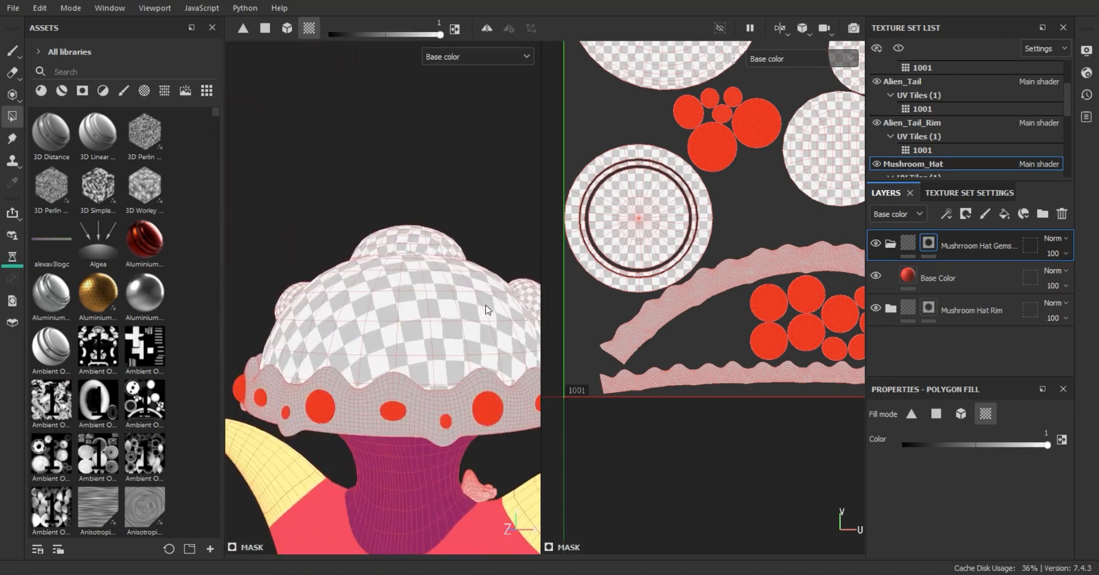
{"action": "key", "text": "F2"}
{"action": "key", "text": "ctrl+s"}
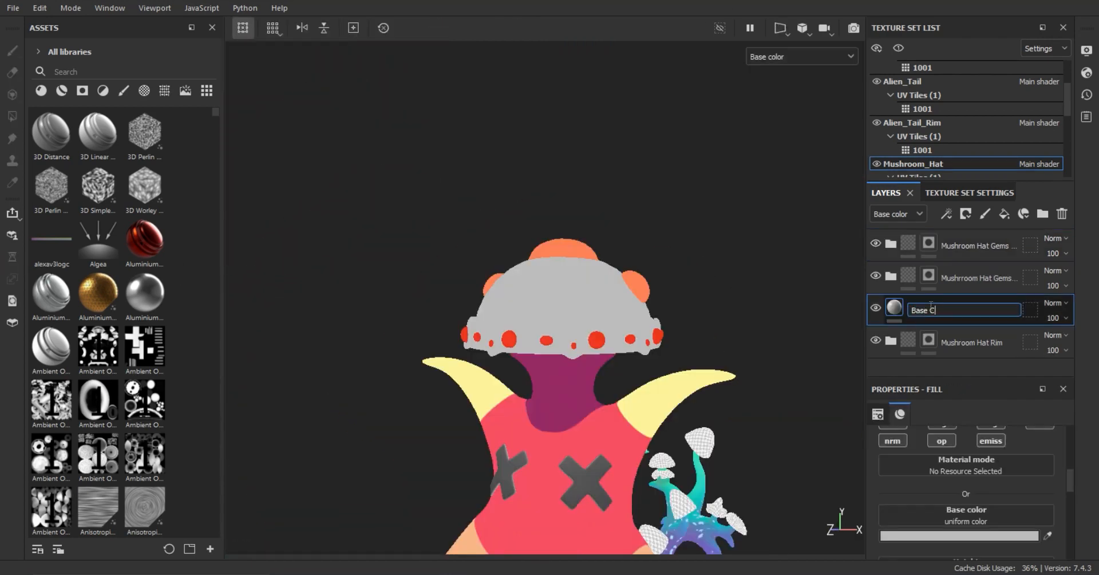
Create a folder named Mushroom Hat Cap and move the golden-yellow Base Color layer into it.
{"action": "left_click", "coordinate": [1042, 214]}
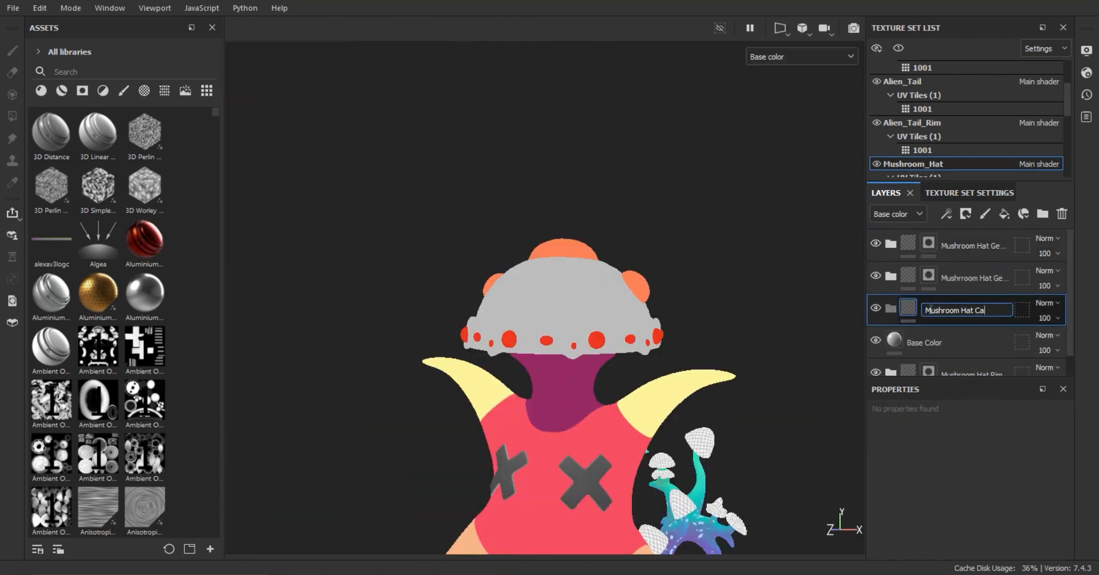
{"action": "type", "text": "ap"}
{"action": "left_click", "coordinate": [938, 342]}
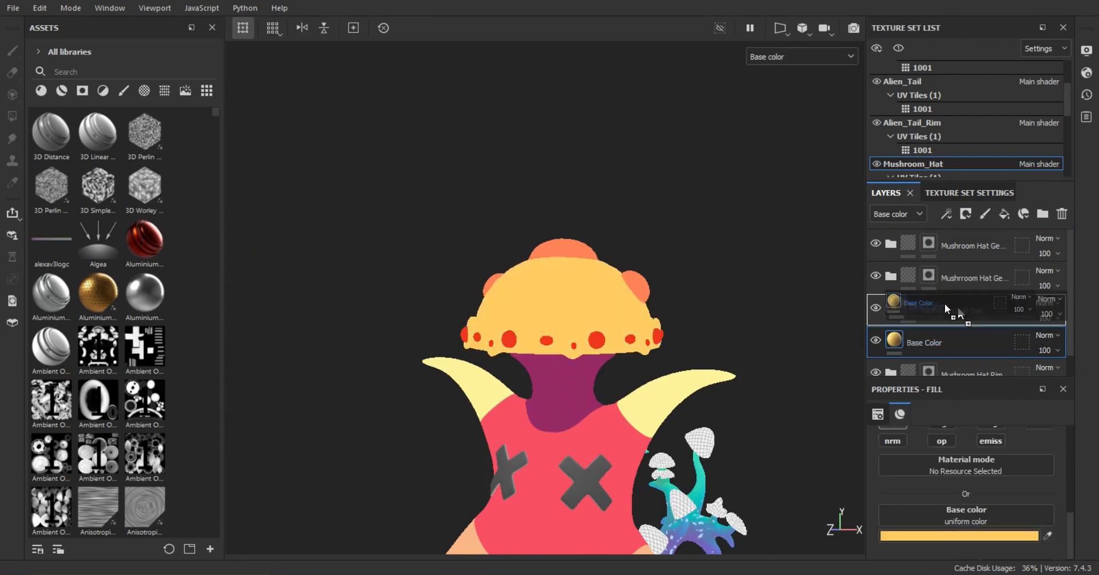
{"action": "left_click_drag", "start_coordinate": [945, 308], "coordinate": [944, 308]}
Add a mask to the Mushroom Hat Cap folder and fill the hat's dome with Polygon Fill.
{"action": "left_click", "coordinate": [946, 214]}
{"action": "left_click", "coordinate": [966, 214]}
{"action": "left_click", "coordinate": [989, 247]}
{"action": "scroll", "coordinate": [557, 295], "scroll_direction": "up", "scroll_amount": 2}
{"action": "left_click", "coordinate": [557, 295]}
{"action": "right_click_drag", "start_coordinate": [557, 295], "coordinate": [705, 113], "text": "alt"}
{"action": "middle_click_drag", "start_coordinate": [705, 113], "coordinate": [704, 431], "text": "alt"}
Refine the Mushroom Hat Cap mask on the hat's underside, keeping the outer ring and excluding the inner ring.
{"action": "left_click_drag", "start_coordinate": [704, 431], "coordinate": [615, 346], "text": "alt"}
{"action": "left_click", "coordinate": [615, 347]}
{"action": "right_click_drag", "start_coordinate": [615, 346], "coordinate": [629, 258], "text": "alt"}
{"action": "left_click", "coordinate": [629, 379]}
{"action": "left_click_drag", "start_coordinate": [629, 258], "coordinate": [658, 251], "text": "alt"}
{"action": "right_click_drag", "start_coordinate": [658, 252], "coordinate": [712, 318], "text": "alt"}
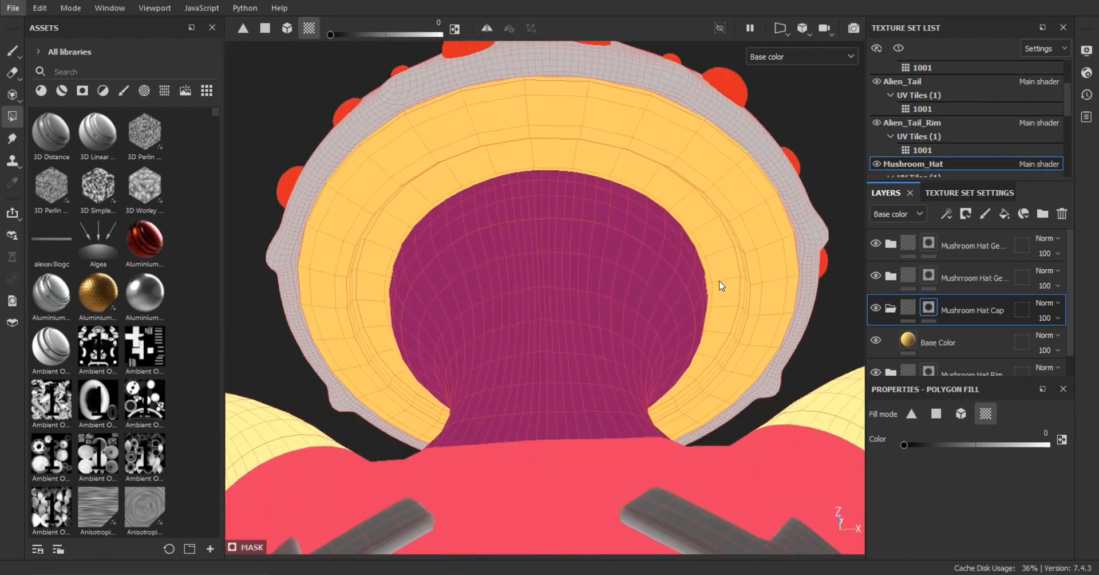
{"action": "left_click", "coordinate": [710, 258]}
{"action": "mouse_move", "coordinate": [710, 258]}
{"action": "left_mouse_down", "text": "alt"}
{"action": "mouse_move", "coordinate": [692, 275]}
{"action": "mouse_move", "coordinate": [701, 389]}
{"action": "mouse_move", "coordinate": [709, 326]}
{"action": "left_mouse_up", "text": "alt"}
Review the baked mesh maps on the underside of the mushroom hat.
{"action": "key", "text": "b"}
{"action": "key", "text": "2"}
{"action": "mouse_move", "coordinate": [709, 327]}
{"action": "right_mouse_down", "text": "alt"}
{"action": "mouse_move", "coordinate": [767, 390]}
{"action": "mouse_move", "coordinate": [746, 334]}
{"action": "mouse_move", "coordinate": [523, 196]}
{"action": "right_mouse_up", "text": "alt"}
{"action": "key", "text": "b"}
{"action": "key", "text": "b"}
{"action": "key", "text": "b"}
{"action": "key", "text": "b"}
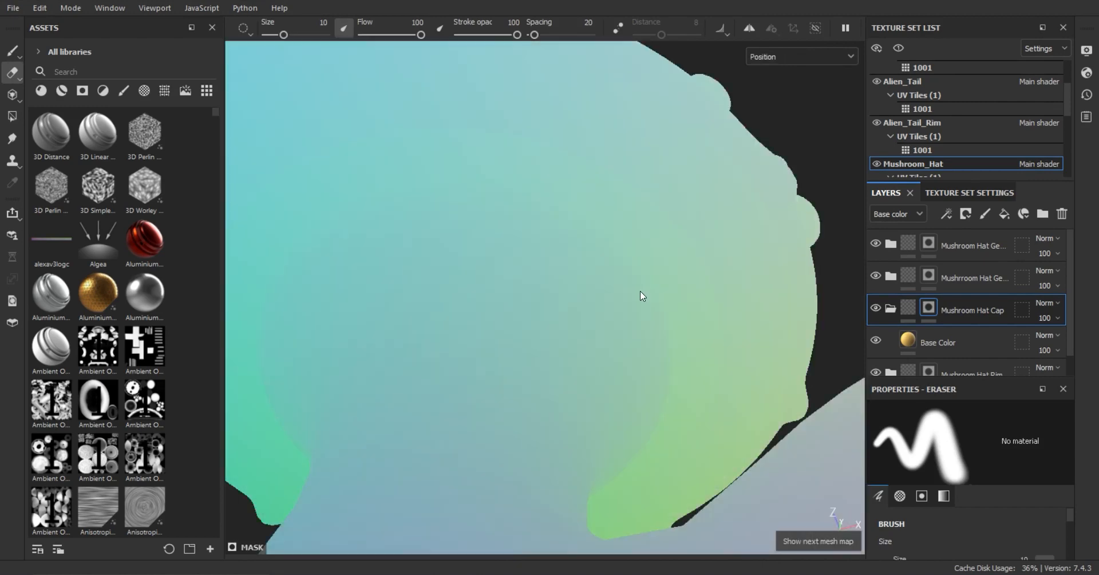
{"action": "key", "text": "b"}
{"action": "key", "text": "b"}
{"action": "key", "text": "c"}
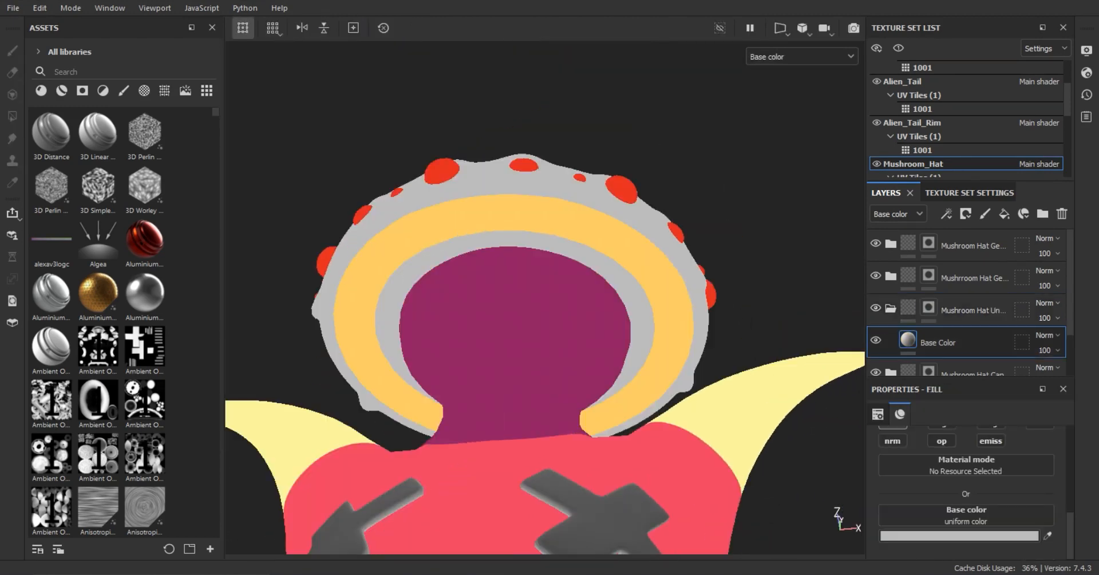
Set the Base Color layer of the hat's underside folder to a light reddish brown.
{"action": "left_click", "coordinate": [1047, 536]}
{"action": "scroll", "coordinate": [478, 309], "scroll_direction": "down", "scroll_amount": 3}
{"action": "mouse_move", "coordinate": [478, 275]}
{"action": "left_mouse_down", "text": "alt"}
{"action": "mouse_move", "coordinate": [478, 334]}
{"action": "mouse_move", "coordinate": [295, 299]}
{"action": "mouse_move", "coordinate": [479, 269]}
{"action": "left_mouse_up", "text": "alt"}
{"action": "left_click", "coordinate": [994, 536]}
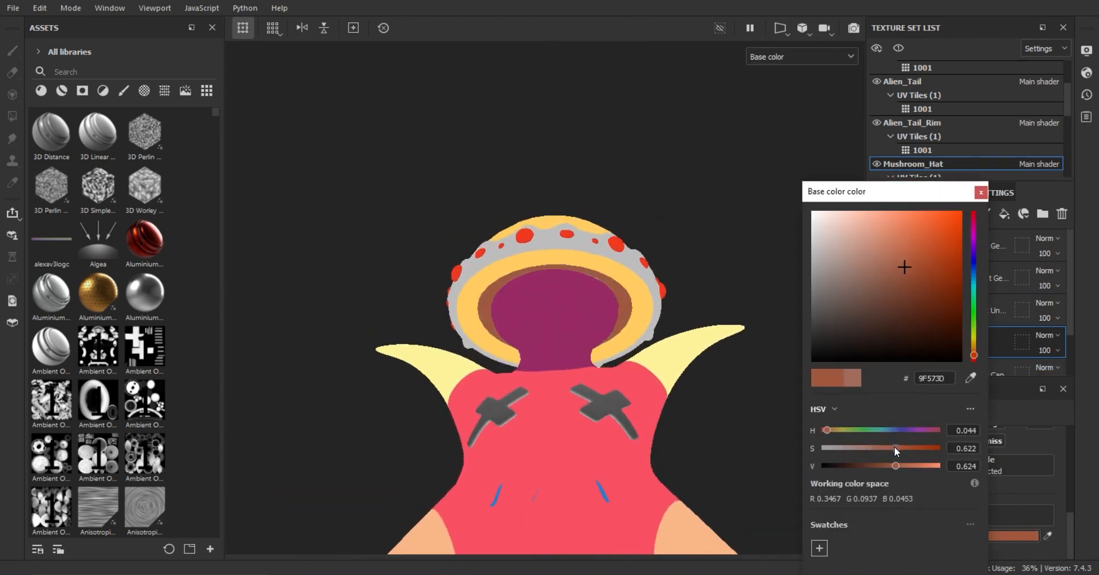
{"action": "left_click_drag", "start_coordinate": [909, 468], "coordinate": [919, 466]}
{"action": "mouse_move", "coordinate": [551, 157]}
{"action": "left_mouse_down", "text": "alt"}
{"action": "mouse_move", "coordinate": [507, 226]}
{"action": "mouse_move", "coordinate": [554, 155]}
{"action": "left_mouse_up", "text": "alt"}
{"action": "left_click", "coordinate": [979, 192]}
Invert the Levels in the Position layer's mask and set its black point to 0.397 and white point to 0.733.
{"action": "left_click_drag", "start_coordinate": [772, 203], "coordinate": [675, 286], "text": "alt"}
{"action": "scroll", "coordinate": [534, 366], "scroll_direction": "down", "scroll_amount": 3}
{"action": "middle_click_drag", "start_coordinate": [515, 400], "coordinate": [534, 335], "text": "alt"}
{"action": "scroll", "coordinate": [534, 334], "scroll_direction": "up", "scroll_amount": 2}
{"action": "scroll", "coordinate": [643, 191], "scroll_direction": "down", "scroll_amount": 1}
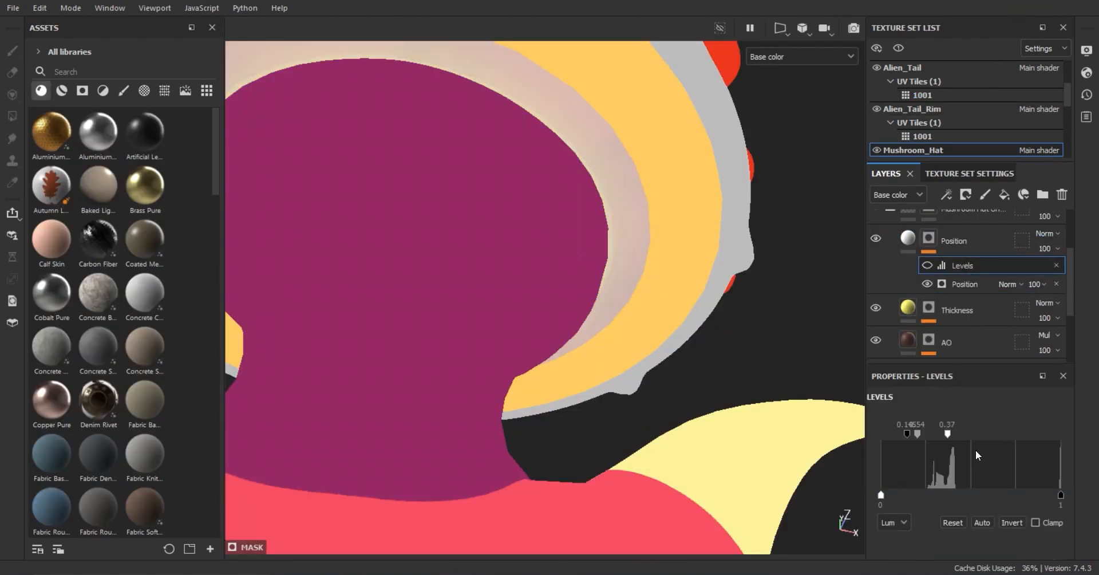
{"action": "left_click", "coordinate": [1016, 523]}
{"action": "left_click_drag", "start_coordinate": [932, 434], "coordinate": [952, 433]}
{"action": "left_click_drag", "start_coordinate": [998, 433], "coordinate": [1013, 434]}
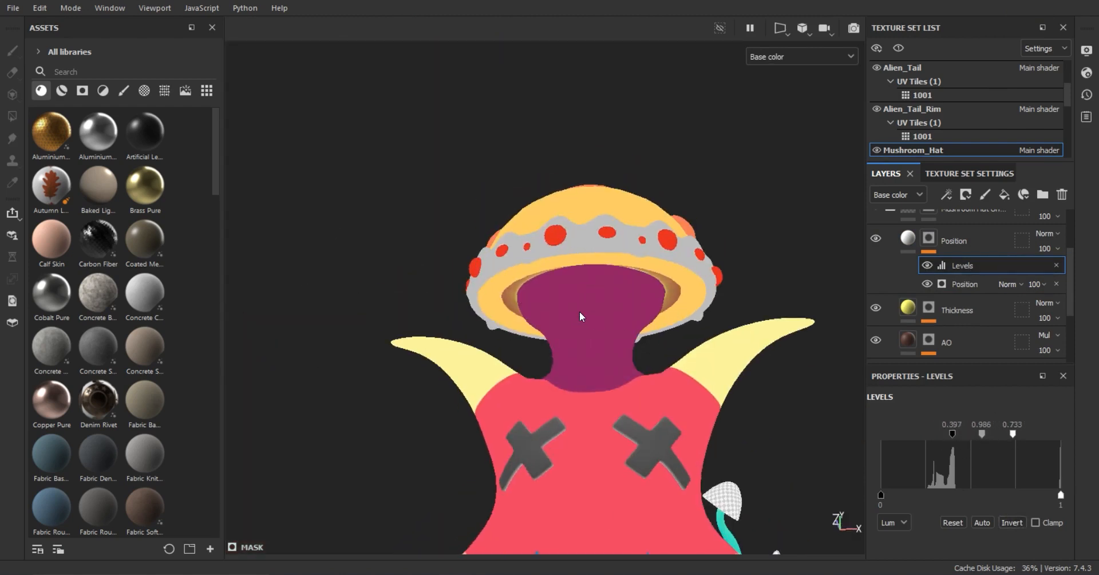
{"action": "scroll", "coordinate": [678, 306], "scroll_direction": "up", "scroll_amount": 5}
Set the Position layer's base color to light blue and open the Thickness layer's mask effects.
{"action": "left_click", "coordinate": [954, 241]}
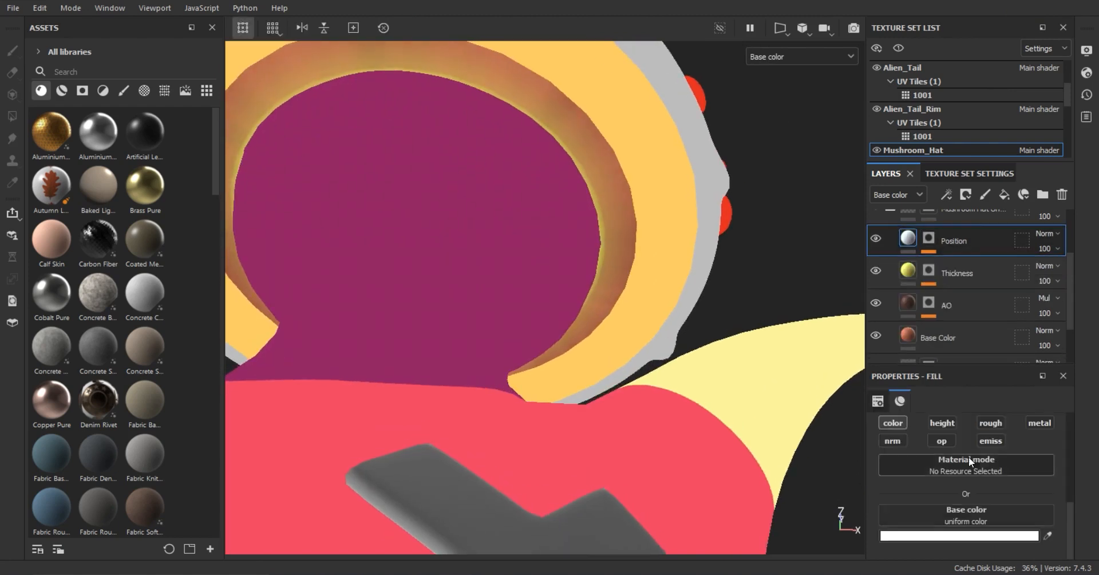
{"action": "left_click", "coordinate": [1010, 535]}
{"action": "left_click", "coordinate": [975, 193]}
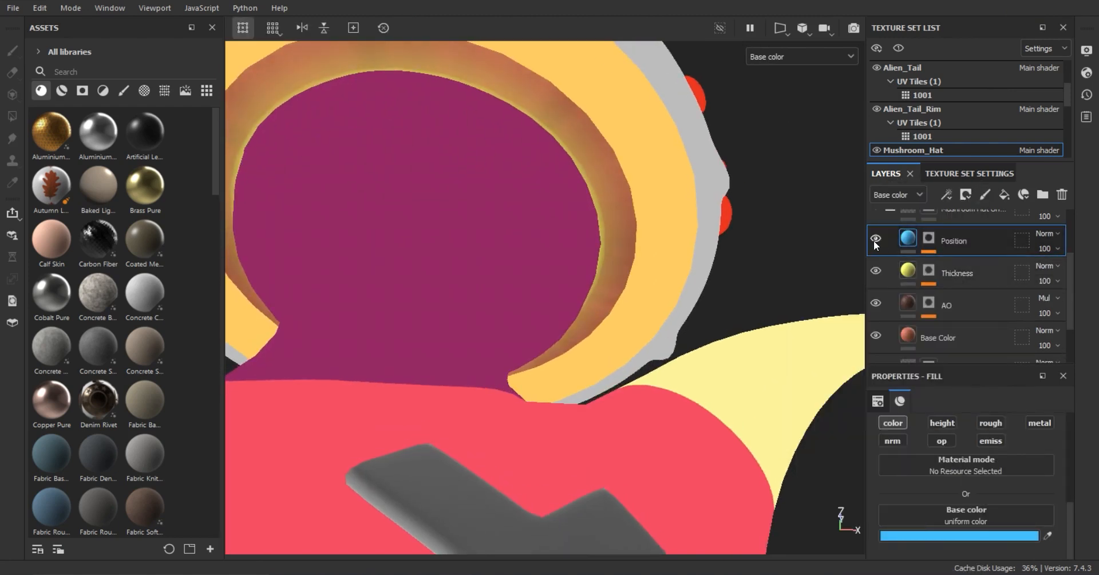
{"action": "left_click", "coordinate": [929, 237]}
{"action": "left_click", "coordinate": [962, 263]}
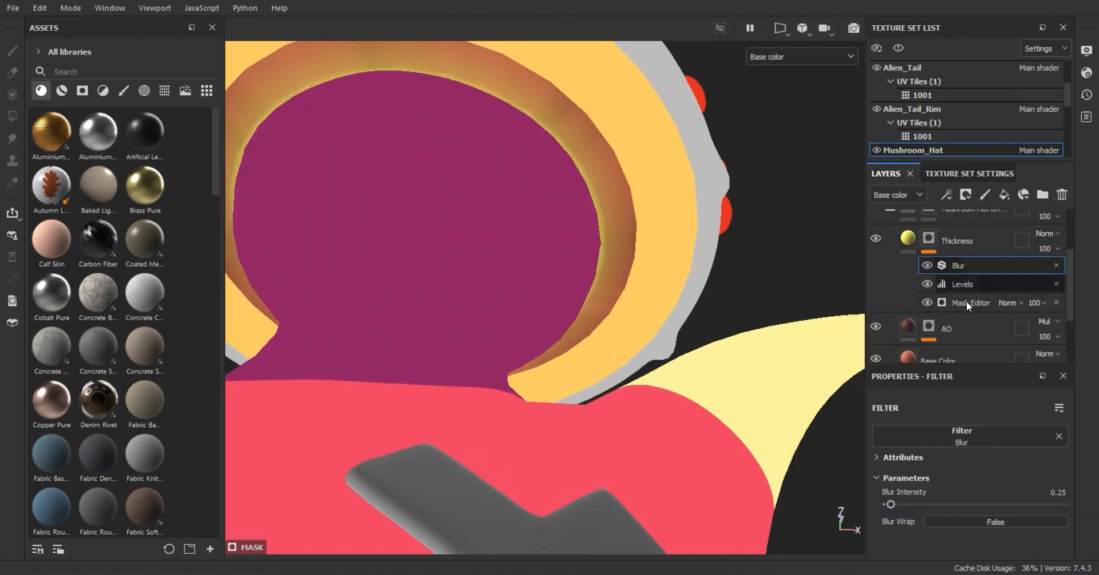
{"action": "scroll", "coordinate": [635, 284], "scroll_direction": "down", "scroll_amount": 5}
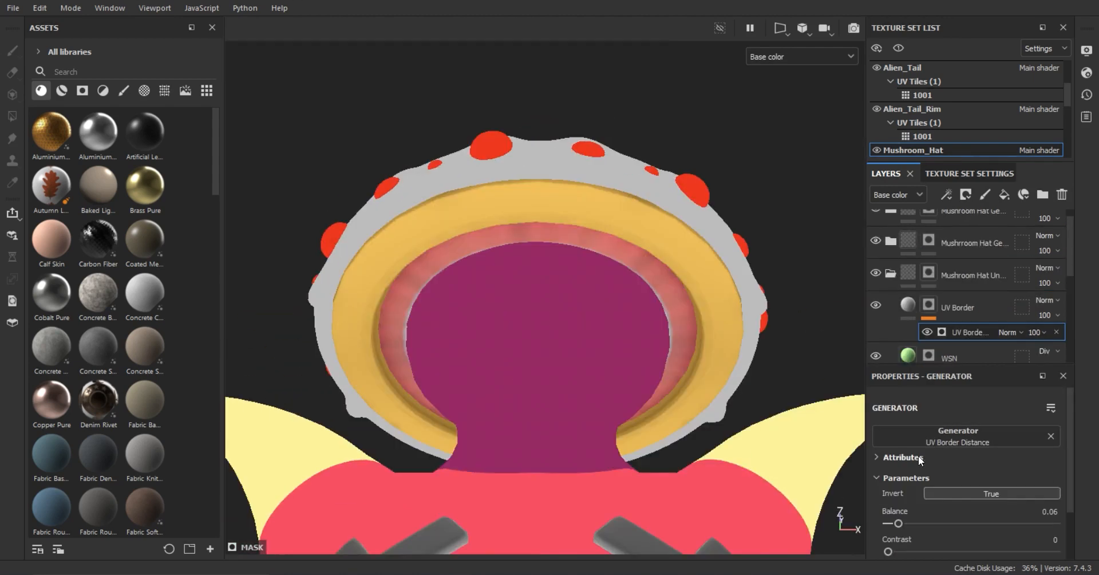
Change the UV Border layer's base color to white.
{"action": "left_click", "coordinate": [907, 304]}
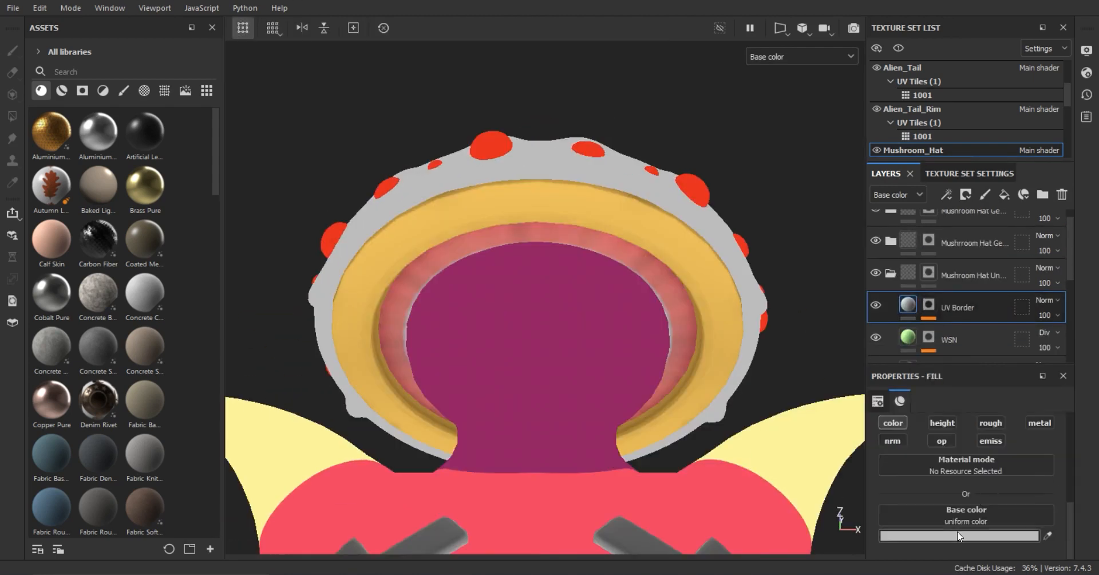
{"action": "left_click", "coordinate": [962, 534]}
{"action": "left_click", "coordinate": [776, 212]}
Add a Warp filter to the UV Border layer's mask.
{"action": "left_click", "coordinate": [944, 193]}
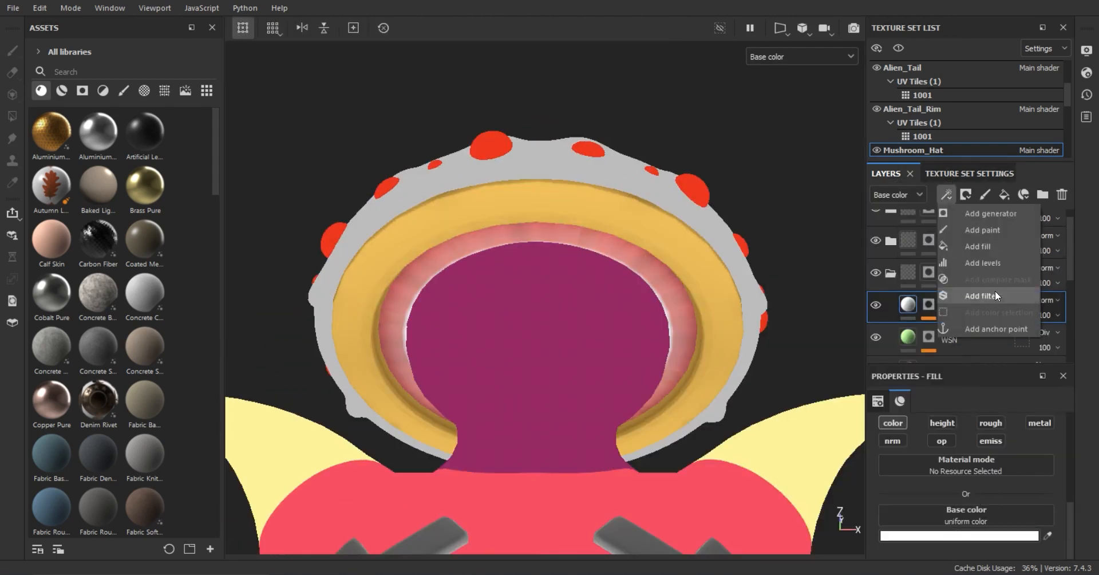
{"action": "left_click", "coordinate": [995, 296]}
{"action": "left_click", "coordinate": [997, 504]}
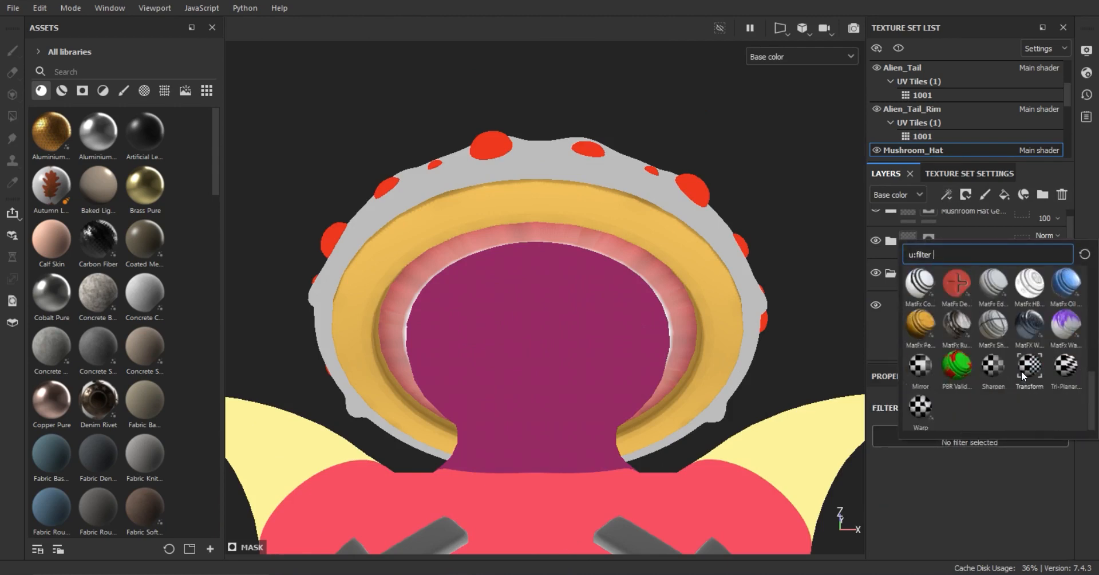
{"action": "left_click", "coordinate": [920, 407]}
Adjust the Warp filter's source parameters with Contrast at 0.35 and Source Tilling at 1.5.
{"action": "scroll", "coordinate": [893, 490], "scroll_direction": "down", "scroll_amount": 2}
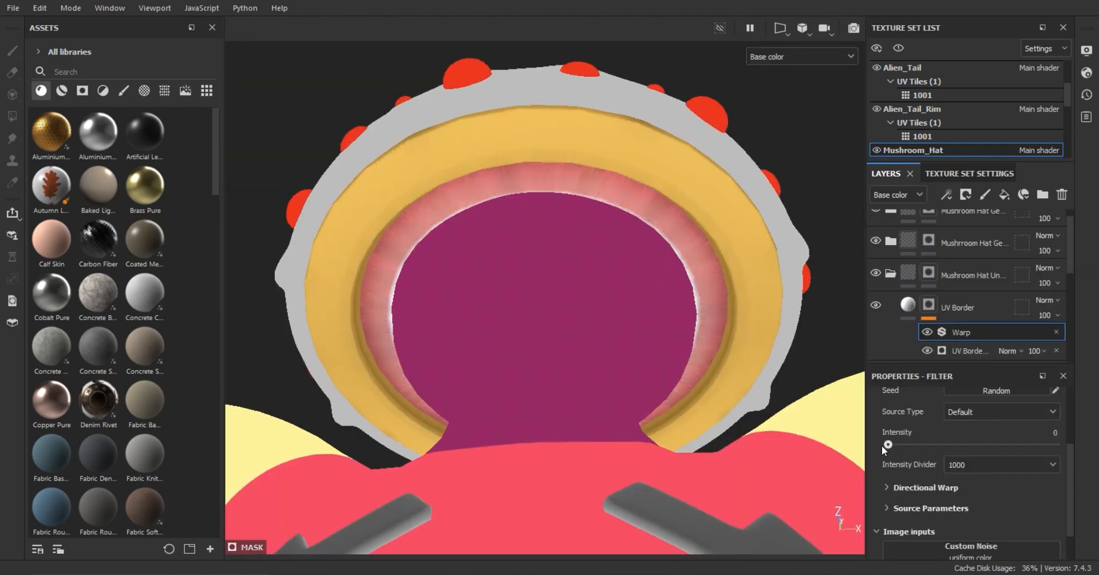
{"action": "left_click", "coordinate": [887, 508]}
{"action": "scroll", "coordinate": [916, 458], "scroll_direction": "down", "scroll_amount": 3}
{"action": "scroll", "coordinate": [1044, 300], "scroll_direction": "down", "scroll_amount": 4}
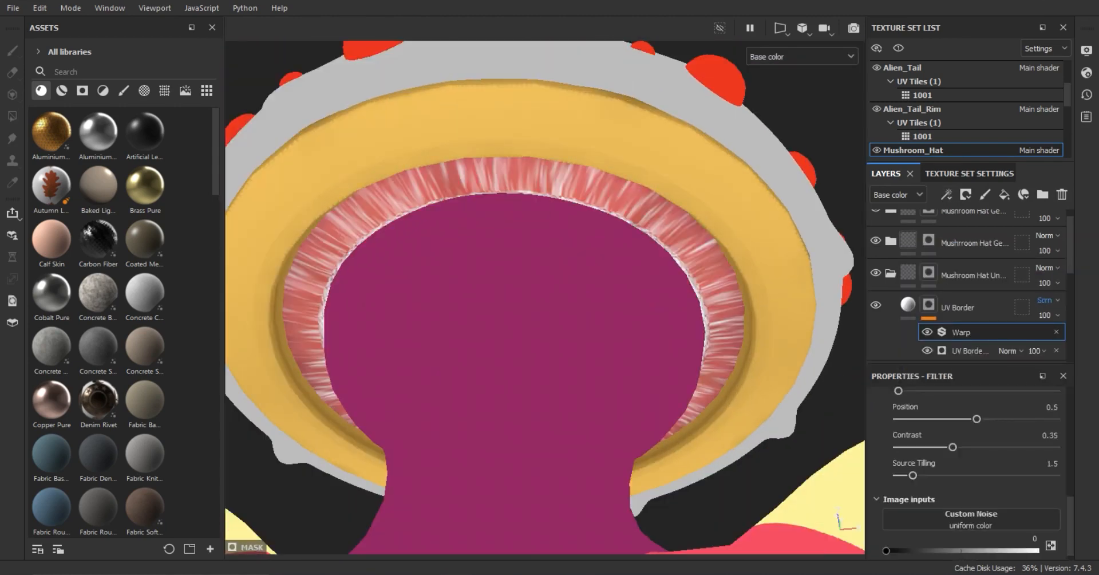
Set the UV Border layer's blending mode to Value (Val).
{"action": "scroll", "coordinate": [1045, 300], "scroll_direction": "down", "scroll_amount": 2}
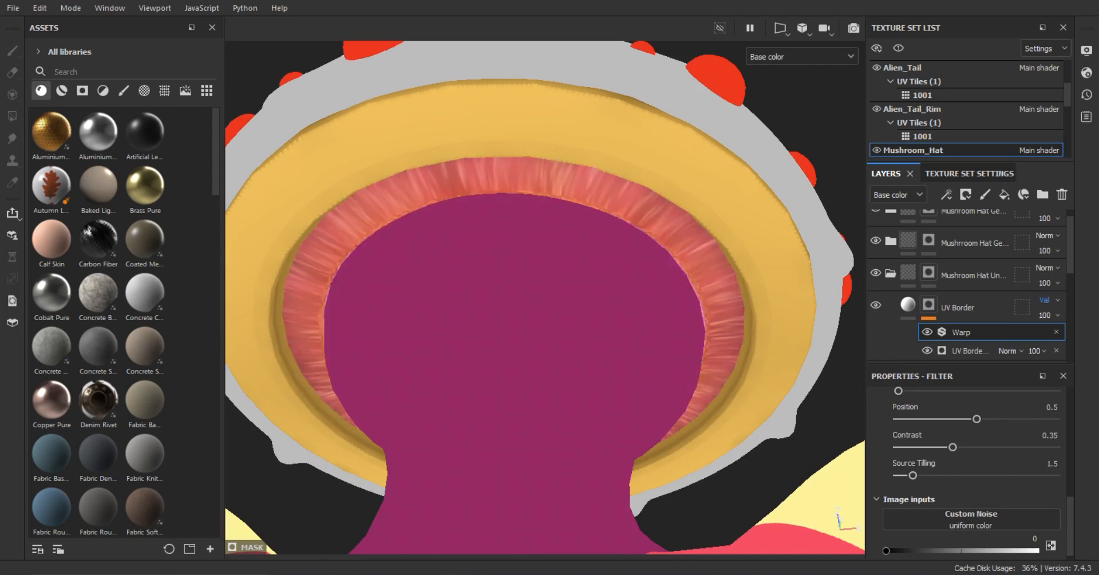
{"action": "scroll", "coordinate": [735, 197], "scroll_direction": "down", "scroll_amount": 4}
{"action": "left_click_drag", "start_coordinate": [691, 201], "coordinate": [600, 240], "text": "alt"}
{"action": "scroll", "coordinate": [622, 188], "scroll_direction": "up", "scroll_amount": 4}
{"action": "left_click_drag", "start_coordinate": [642, 290], "coordinate": [627, 320], "text": "alt"}
Pick a new base color for the UV Border layer's fill.
{"action": "left_click", "coordinate": [881, 274]}
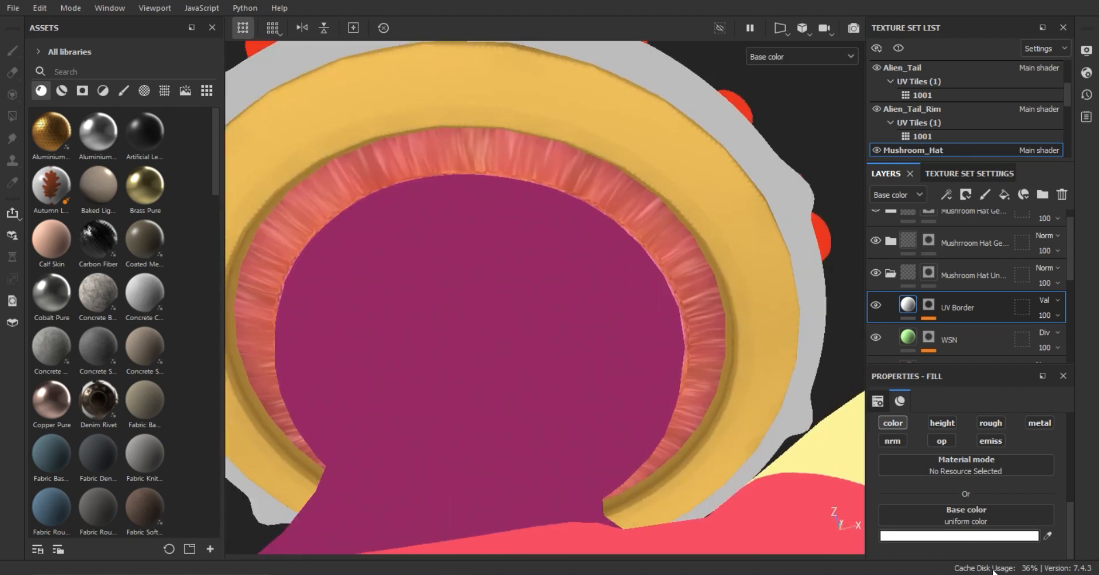
{"action": "left_click", "coordinate": [959, 535]}
{"action": "left_click_drag", "start_coordinate": [962, 229], "coordinate": [942, 212]}
{"action": "left_click_drag", "start_coordinate": [982, 343], "coordinate": [982, 283]}
{"action": "left_click_drag", "start_coordinate": [950, 280], "coordinate": [960, 211]}
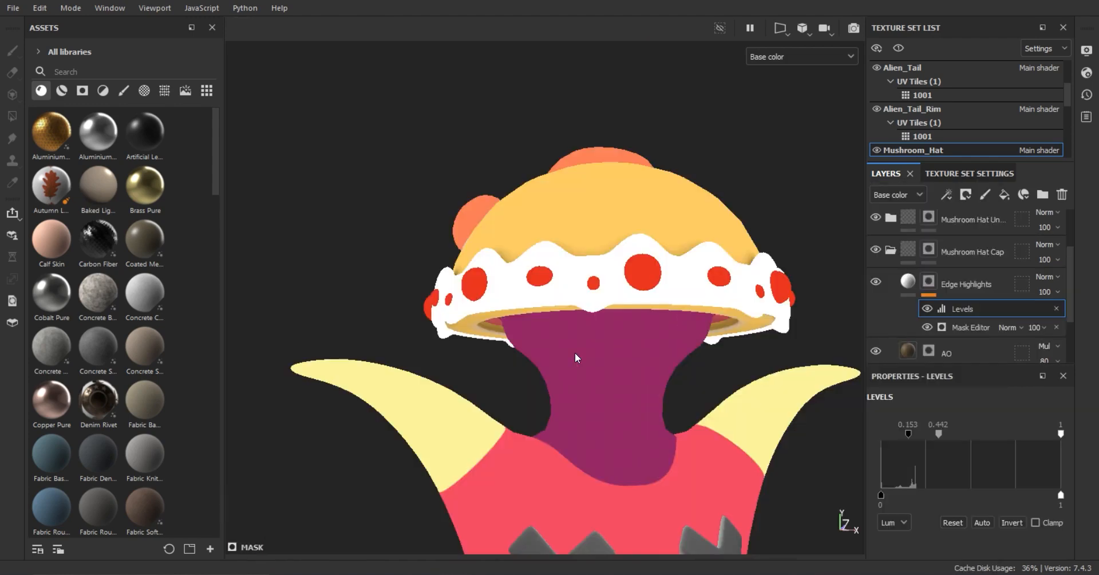
Set the Levels midpoint to 0.223 on the Edge Highlights mask in the Mushroom Hat Cap folder.
{"action": "left_click_drag", "start_coordinate": [615, 400], "coordinate": [550, 252], "text": "alt"}
{"action": "middle_click_drag", "start_coordinate": [801, 344], "coordinate": [713, 373], "text": "alt"}
{"action": "left_click_drag", "start_coordinate": [938, 434], "coordinate": [926, 435]}
Add a Blur filter to the Edge Highlights mask and set its Blur Intensity to 0.
{"action": "left_click", "coordinate": [965, 194]}
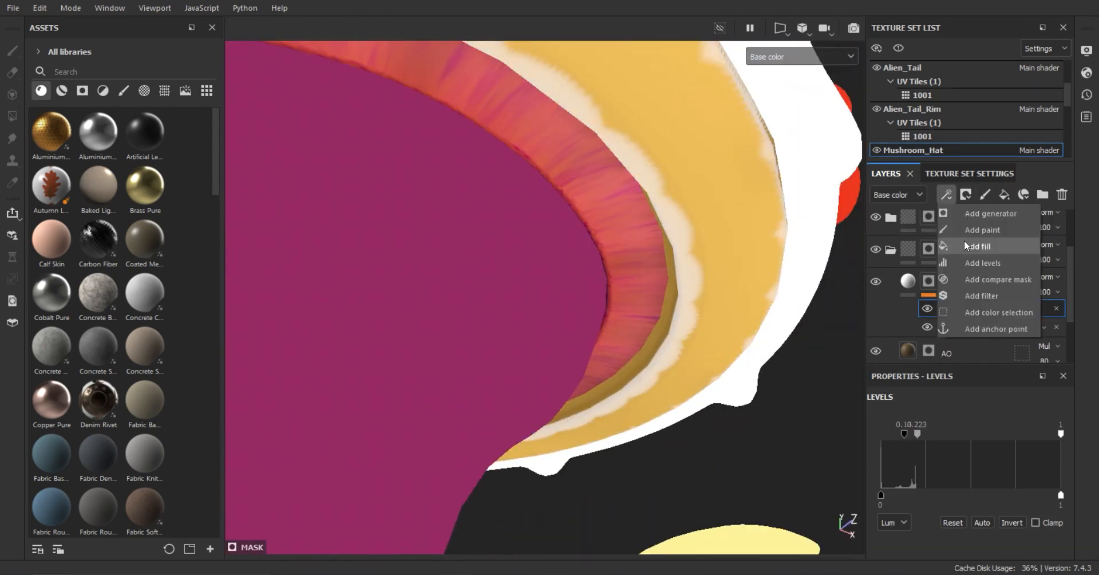
{"action": "left_click", "coordinate": [973, 297]}
{"action": "left_click", "coordinate": [969, 441]}
{"action": "left_click", "coordinate": [920, 406]}
{"action": "left_click_drag", "start_coordinate": [824, 399], "coordinate": [776, 397], "text": "alt"}
{"action": "mouse_move", "coordinate": [893, 546]}
{"action": "left_mouse_down"}
{"action": "mouse_move", "coordinate": [914, 544]}
{"action": "mouse_move", "coordinate": [888, 546]}
{"action": "left_mouse_up"}
{"action": "left_click", "coordinate": [1022, 440]}
{"action": "left_click", "coordinate": [1029, 280]}
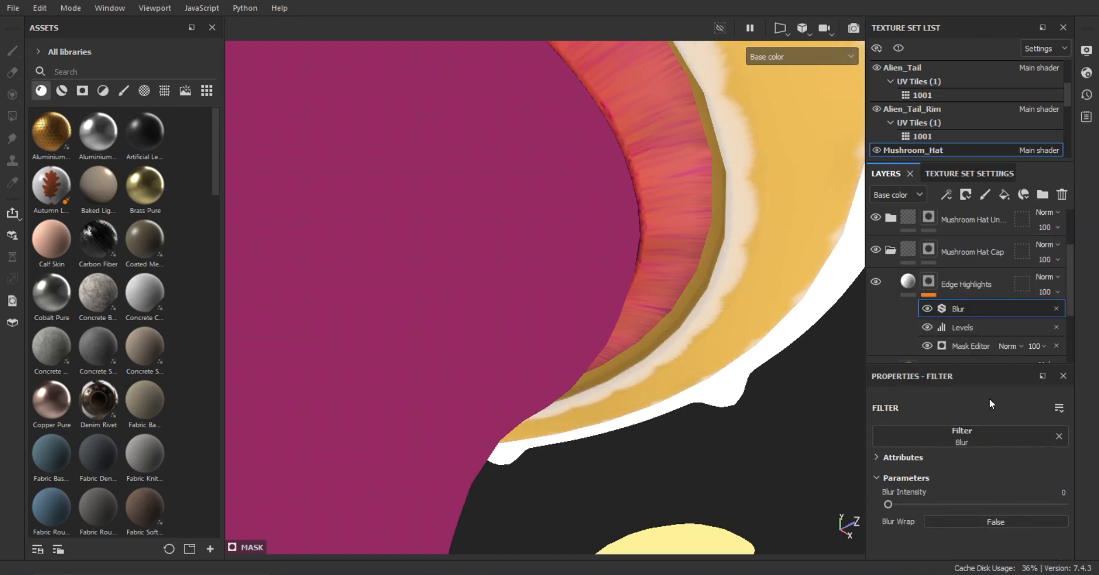
Replace the Blur filter with Fine Edge Detect, using Edges Strength 0.49 and Black Threshold 0.3.
{"action": "left_click", "coordinate": [967, 436]}
{"action": "scroll", "coordinate": [996, 361], "scroll_direction": "down", "scroll_amount": 1}
{"action": "left_click", "coordinate": [981, 379]}
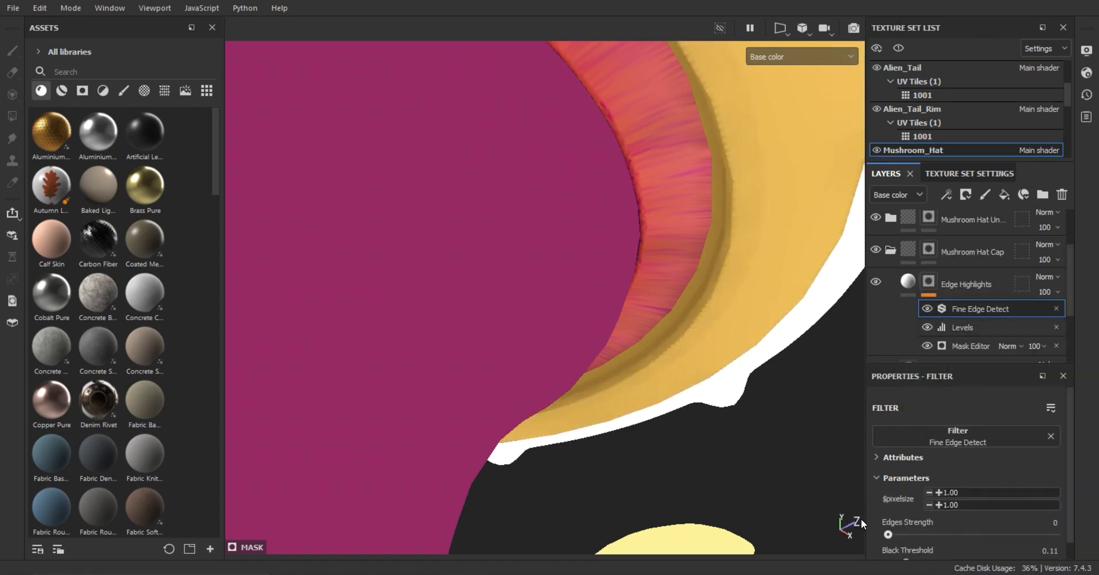
{"action": "scroll", "coordinate": [936, 494], "scroll_direction": "down", "scroll_amount": 1}
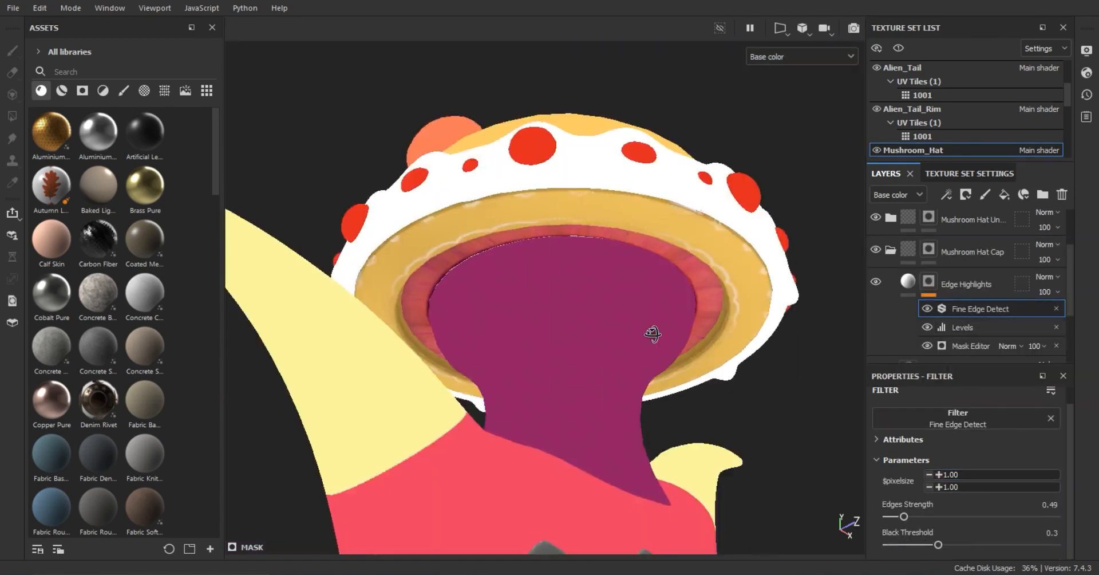
{"action": "scroll", "coordinate": [655, 328], "scroll_direction": "up", "scroll_amount": 5}
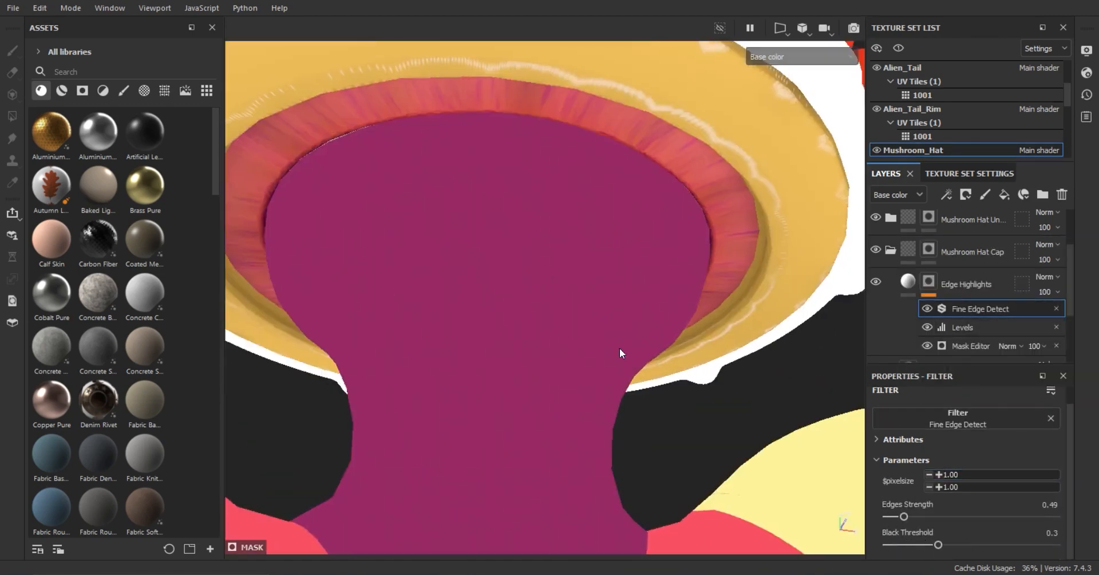
Replace the Fine Edge Detect filter on the Edge Highlights mask with a different filter.
{"action": "left_click", "coordinate": [989, 416]}
{"action": "scroll", "coordinate": [989, 402], "scroll_direction": "down", "scroll_amount": 2}
{"action": "left_click", "coordinate": [1000, 349]}
{"action": "scroll", "coordinate": [591, 294], "scroll_direction": "down", "scroll_amount": 5}
{"action": "scroll", "coordinate": [704, 380], "scroll_direction": "up", "scroll_amount": 8}
Change the Edge Highlights layer's base color to light yellow.
{"action": "left_click", "coordinate": [916, 296]}
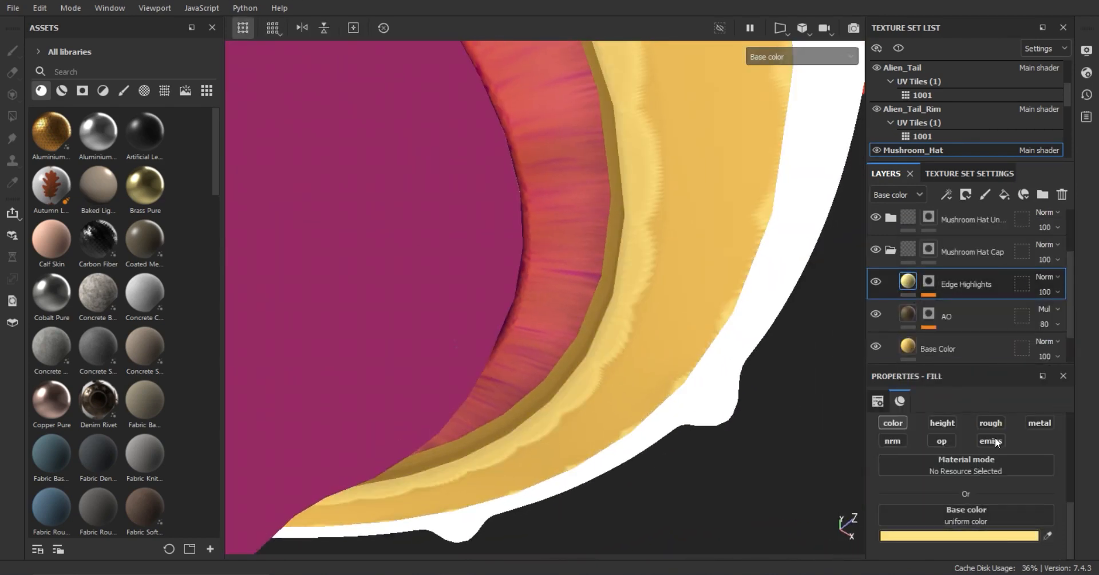
{"action": "left_click", "coordinate": [1043, 538]}
{"action": "left_click", "coordinate": [861, 378]}
{"action": "left_click", "coordinate": [990, 192]}
{"action": "scroll", "coordinate": [646, 342], "scroll_direction": "down", "scroll_amount": 6}
{"action": "scroll", "coordinate": [573, 349], "scroll_direction": "up", "scroll_amount": 5}
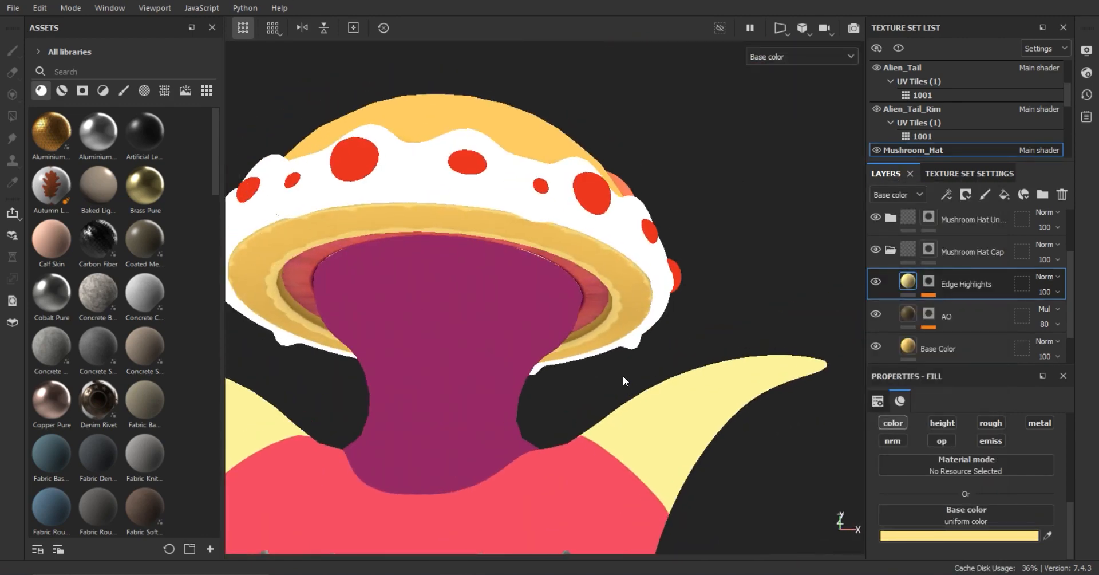
Rename the Edge Highlights layer in the Mushroom Hat Cap folder as Curvature High.
{"action": "double_click", "coordinate": [963, 285]}
{"action": "type", "text": "Curvatur"}
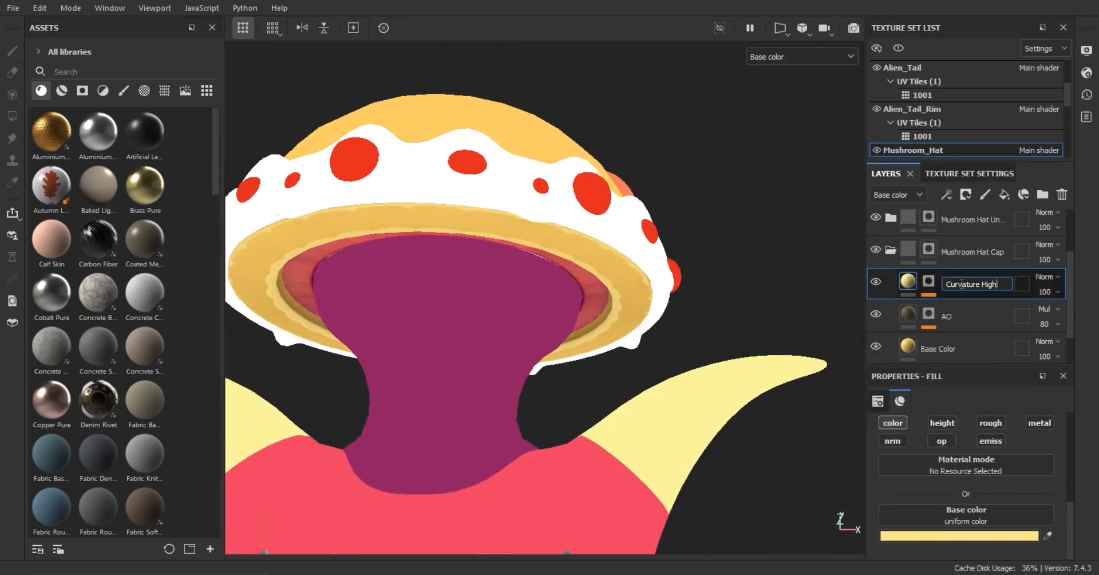
{"action": "scroll", "coordinate": [751, 276], "scroll_direction": "down", "scroll_amount": 5}
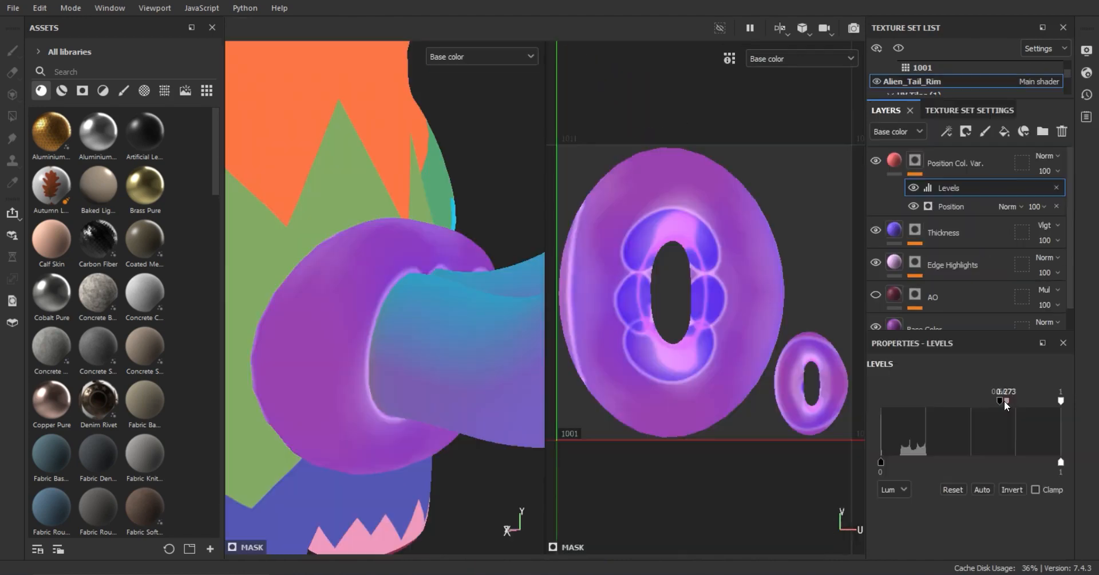
Set the Levels white point to 0.447 on Alien_Tail_Rim's Position Col. Var. mask and add a Blur filter with intensity 14.68.
{"action": "left_click_drag", "start_coordinate": [1000, 401], "coordinate": [969, 399]}
{"action": "left_click_drag", "start_coordinate": [894, 402], "coordinate": [914, 400]}
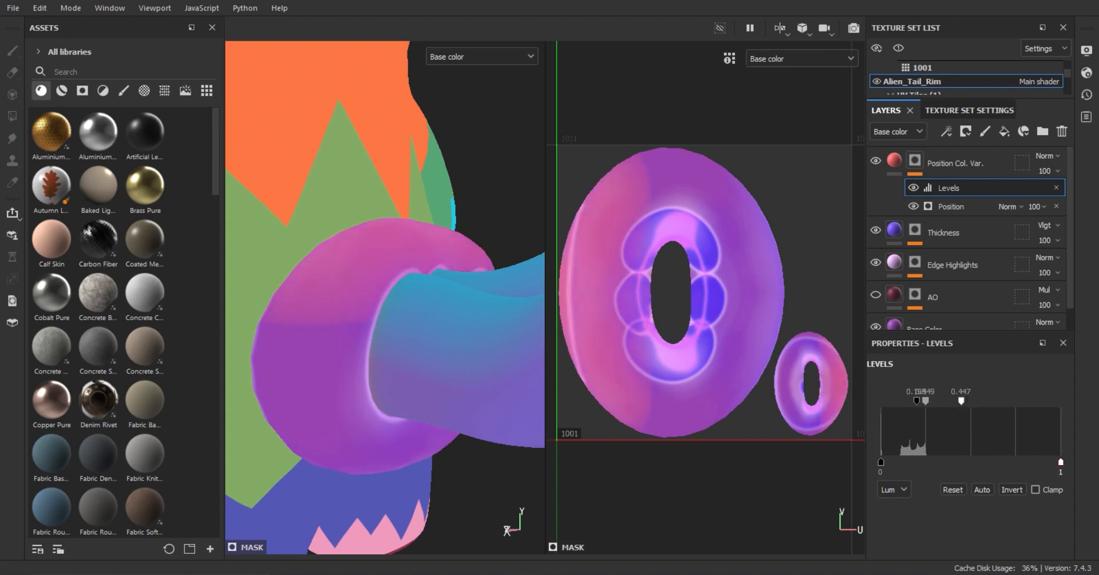
{"action": "left_click", "coordinate": [946, 131]}
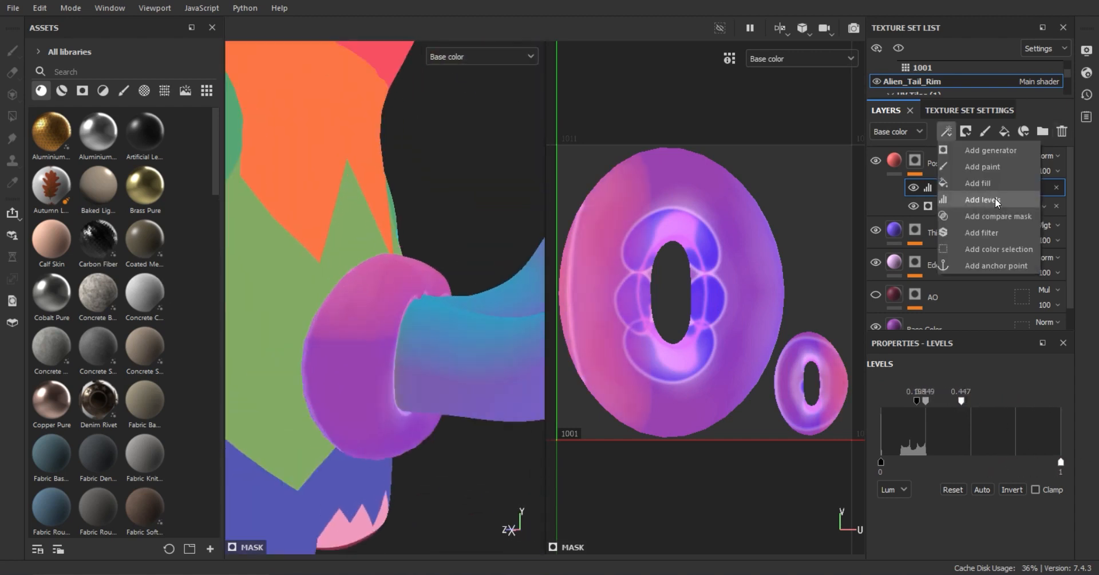
{"action": "left_click", "coordinate": [981, 232]}
{"action": "left_click_drag", "start_coordinate": [963, 467], "coordinate": [1048, 471]}
Show only the 3D view and set the Position Col. Var. layer's blending mode to Lgt.
{"action": "left_click_drag", "start_coordinate": [487, 366], "coordinate": [416, 373], "text": "alt"}
{"action": "key", "text": "f"}
{"action": "key", "text": "F2"}
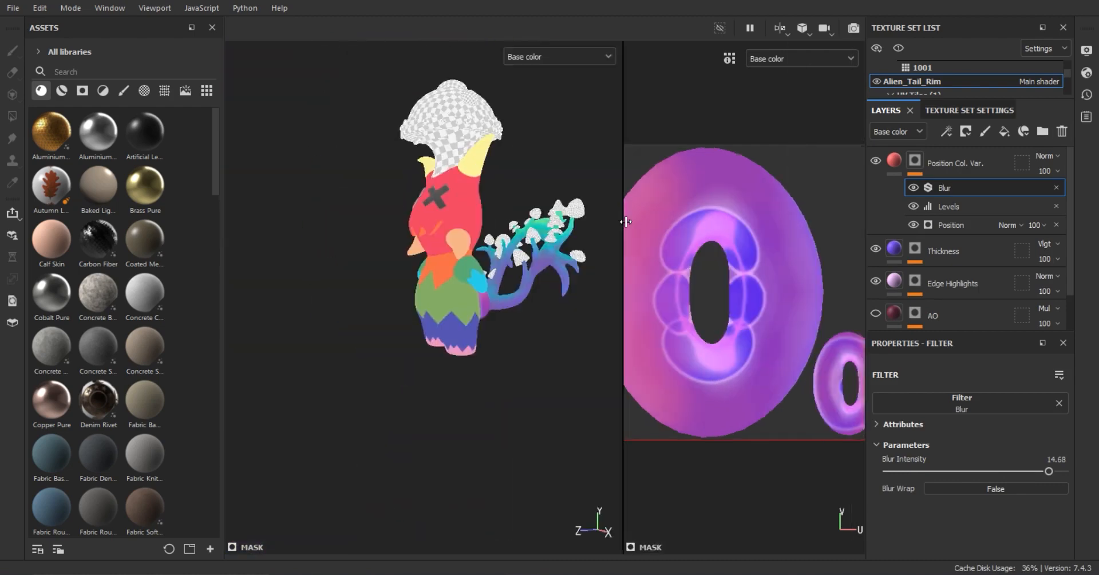
{"action": "scroll", "coordinate": [635, 297], "scroll_direction": "up", "scroll_amount": 5}
{"action": "left_click_drag", "start_coordinate": [760, 352], "coordinate": [633, 293], "text": "alt"}
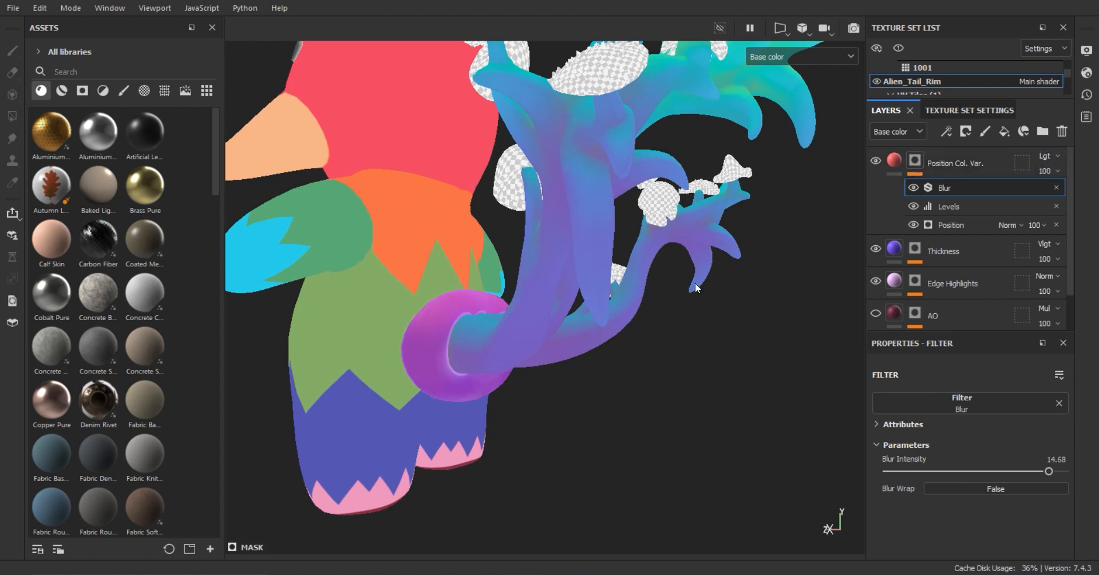
{"action": "left_click_drag", "start_coordinate": [602, 237], "coordinate": [636, 247], "text": "alt"}
Enlarge the generator's settings area and enable a texture in the Position generator of the Position Col. Var. mask.
{"action": "left_click", "coordinate": [917, 161]}
{"action": "scroll", "coordinate": [1001, 482], "scroll_direction": "down", "scroll_amount": 10}
{"action": "left_click_drag", "start_coordinate": [987, 333], "coordinate": [985, 242]}
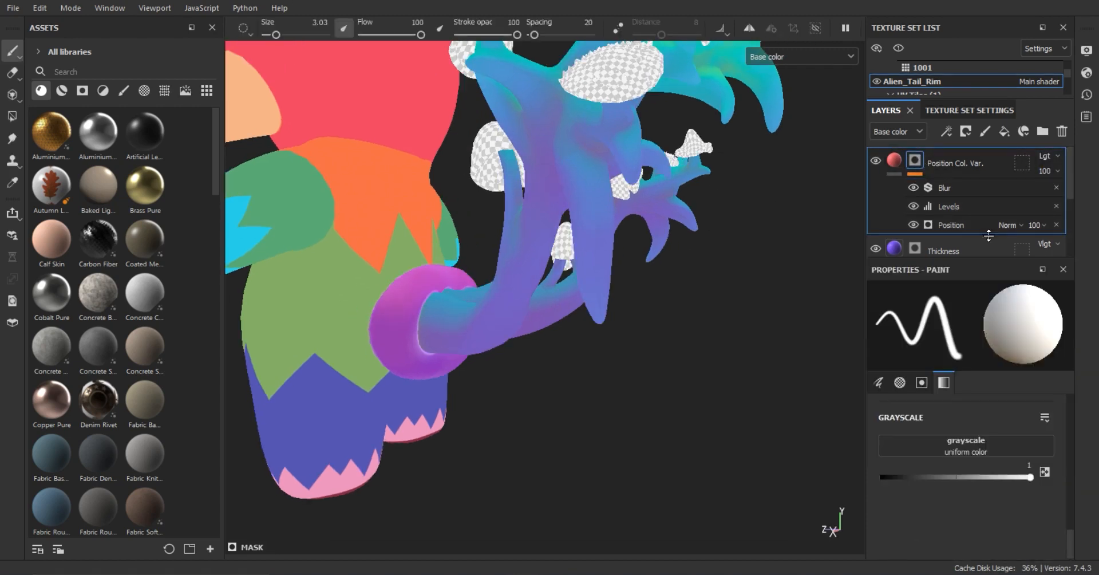
{"action": "left_click", "coordinate": [1002, 445]}
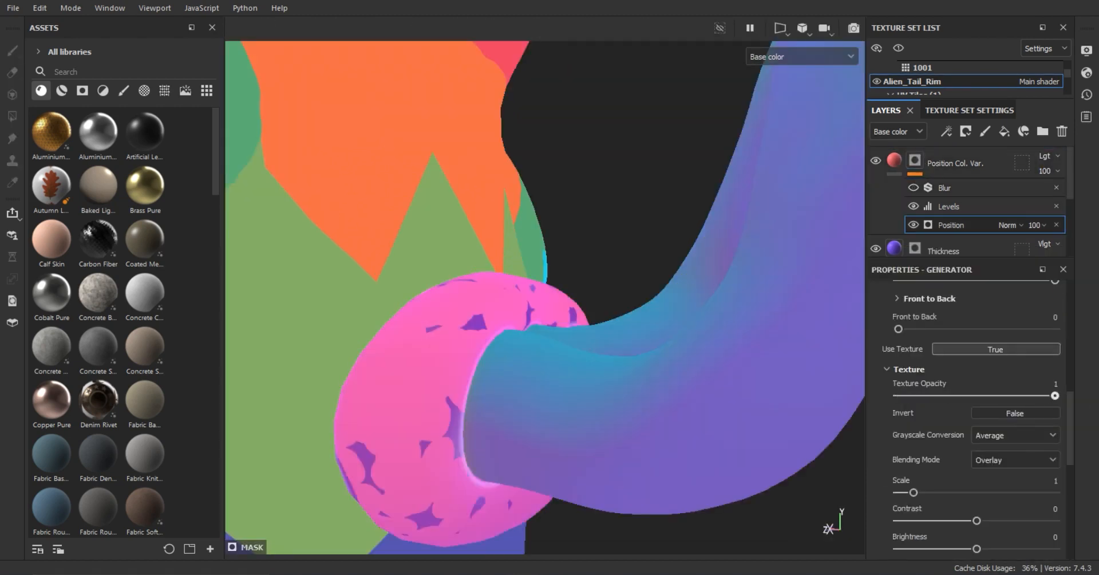
Set the Position generator's texture to opacity 0.2, scale 2.46, contrast -0.47 and brightness -0.04.
{"action": "left_click_drag", "start_coordinate": [962, 491], "coordinate": [937, 491]}
{"action": "right_click_drag", "start_coordinate": [623, 246], "coordinate": [216, 245], "text": "alt"}
{"action": "left_click_drag", "start_coordinate": [744, 320], "coordinate": [627, 363], "text": "alt"}
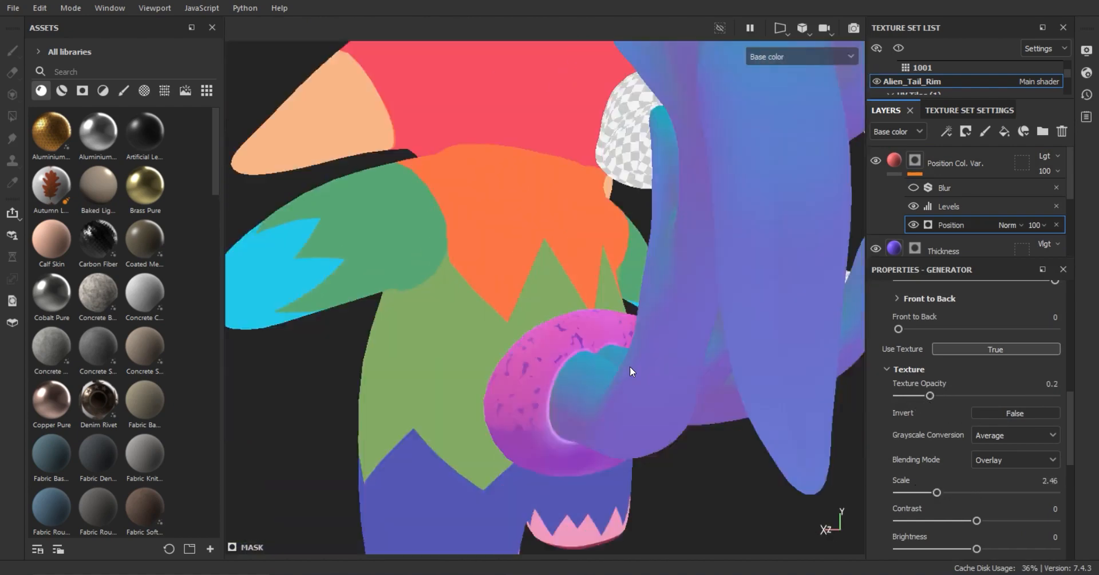
{"action": "right_click_drag", "start_coordinate": [626, 363], "coordinate": [761, 349], "text": "alt"}
{"action": "left_click_drag", "start_coordinate": [675, 349], "coordinate": [558, 299], "text": "alt"}
{"action": "left_click_drag", "start_coordinate": [976, 520], "coordinate": [927, 521]}
{"action": "left_click_drag", "start_coordinate": [975, 549], "coordinate": [973, 548]}
Turn the mask's Blur filter back on with Blur Intensity 2.64.
{"action": "left_click", "coordinate": [911, 189]}
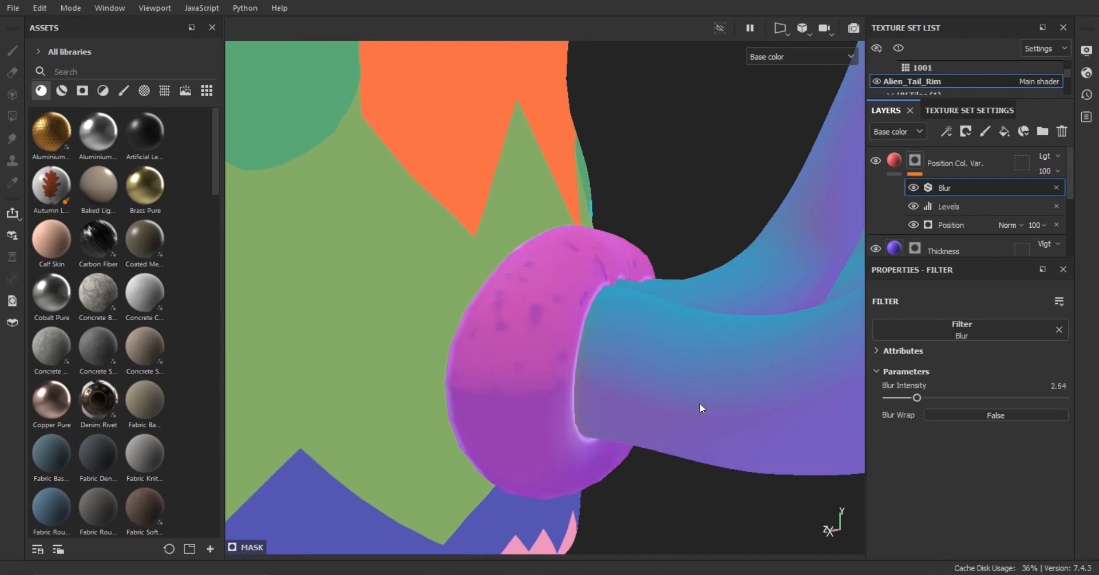
{"action": "scroll", "coordinate": [669, 378], "scroll_direction": "down", "scroll_amount": 5}
{"action": "left_click_drag", "start_coordinate": [599, 245], "coordinate": [657, 325], "text": "alt"}
{"action": "scroll", "coordinate": [657, 325], "scroll_direction": "up", "scroll_amount": 5}
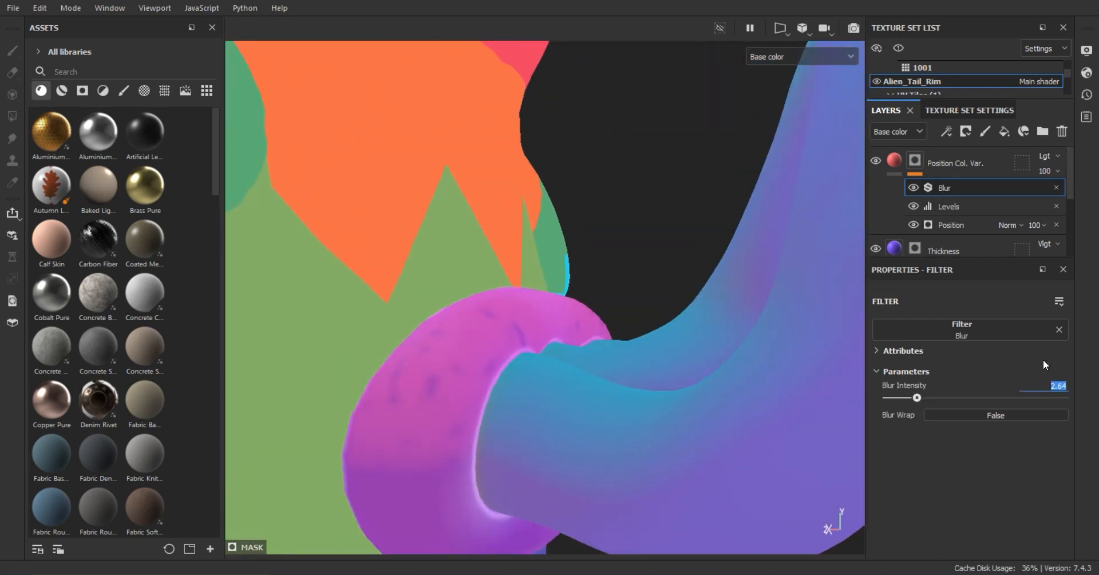
Try other grayscale conversion and blending modes for the Position generator's texture and undo the change.
{"action": "left_click", "coordinate": [952, 225]}
{"action": "left_click", "coordinate": [1005, 435]}
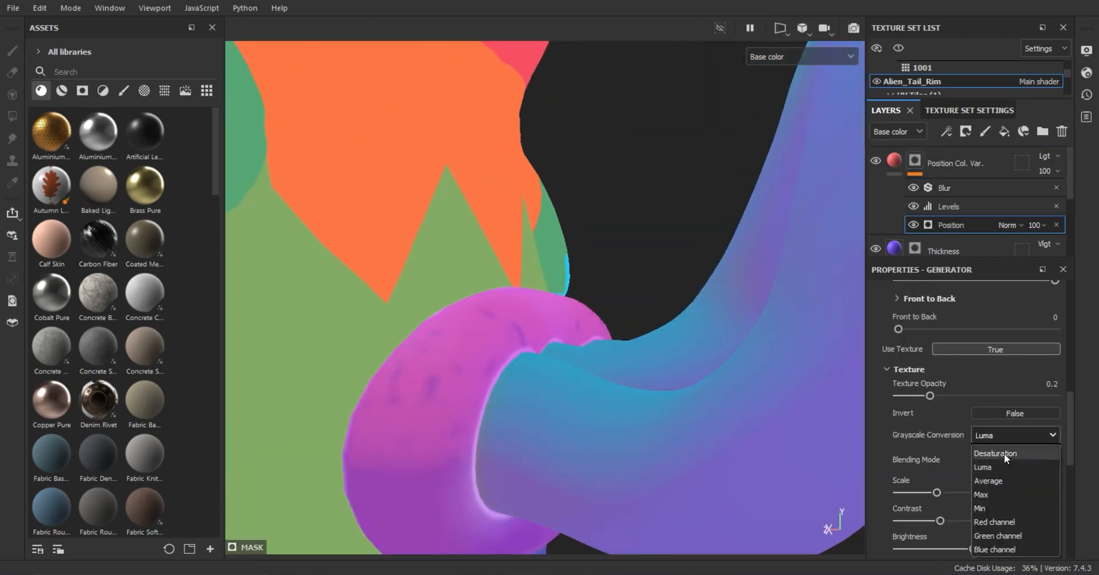
{"action": "left_click", "coordinate": [1005, 435]}
{"action": "left_click", "coordinate": [996, 485]}
{"action": "left_click", "coordinate": [995, 460]}
{"action": "left_click", "coordinate": [993, 329]}
{"action": "key", "text": "ctrl+z"}
Enable triplanar projection for the Position generator's texture, with Triplanar Contrast 0.86 and Scale 7.06.
{"action": "left_click_drag", "start_coordinate": [623, 327], "coordinate": [641, 292], "text": "alt"}
{"action": "scroll", "coordinate": [974, 468], "scroll_direction": "down", "scroll_amount": 2}
{"action": "left_click", "coordinate": [991, 482]}
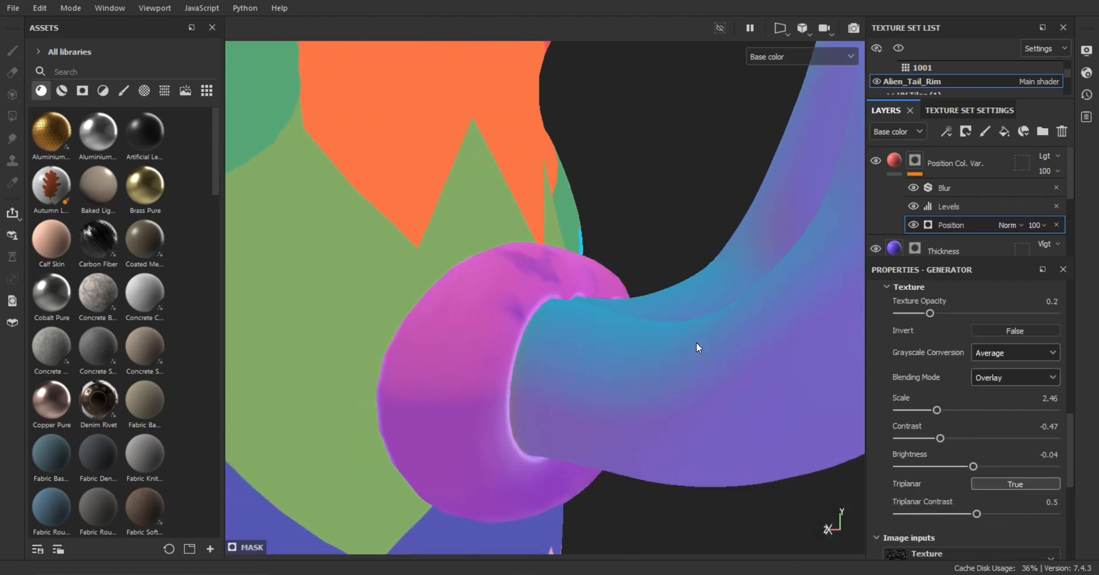
{"action": "left_click_drag", "start_coordinate": [699, 346], "coordinate": [721, 355], "text": "alt"}
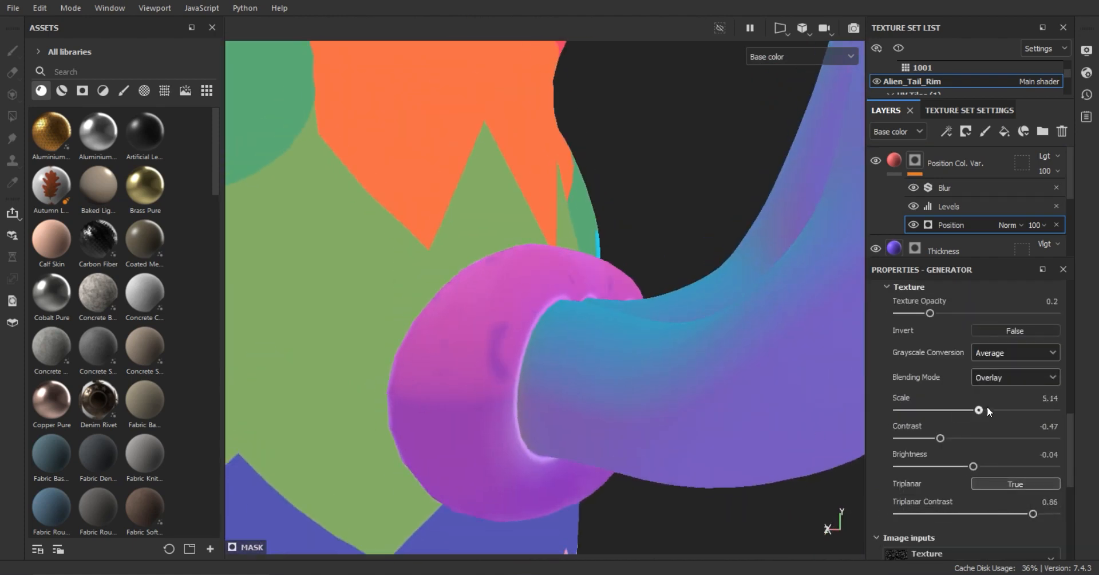
{"action": "scroll", "coordinate": [647, 236], "scroll_direction": "down", "scroll_amount": 5}
{"action": "left_click_drag", "start_coordinate": [648, 235], "coordinate": [964, 406], "text": "alt"}
{"action": "scroll", "coordinate": [707, 398], "scroll_direction": "up", "scroll_amount": 5}
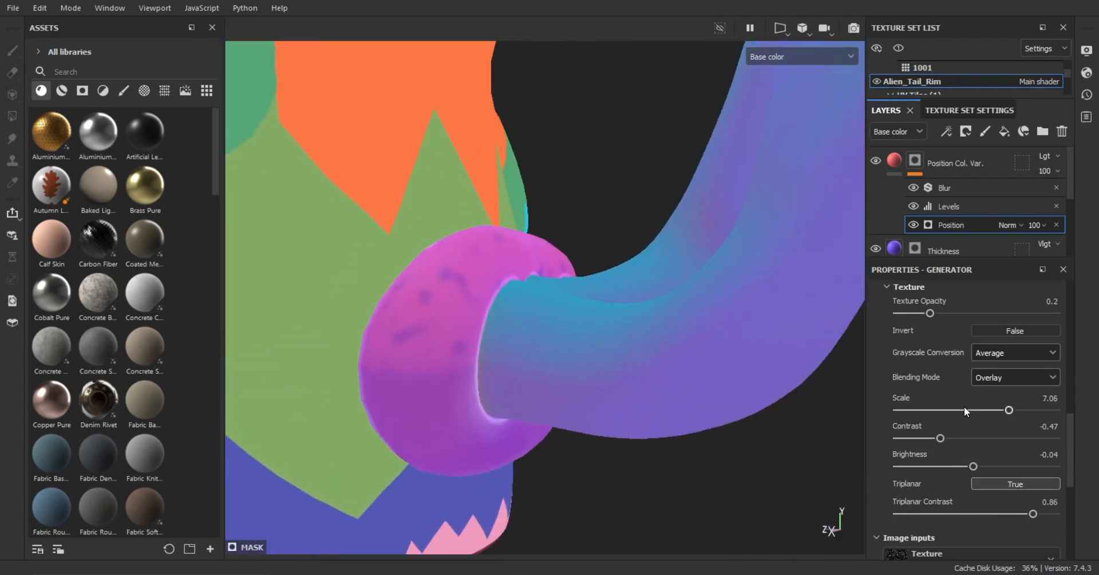
Set the Gaussian Spots 1 texture's contrast to 1 and adjust its balance.
{"action": "scroll", "coordinate": [1015, 458], "scroll_direction": "down", "scroll_amount": 3}
{"action": "left_click_drag", "start_coordinate": [898, 492], "coordinate": [1055, 492]}
{"action": "left_click_drag", "start_coordinate": [1054, 464], "coordinate": [934, 464]}
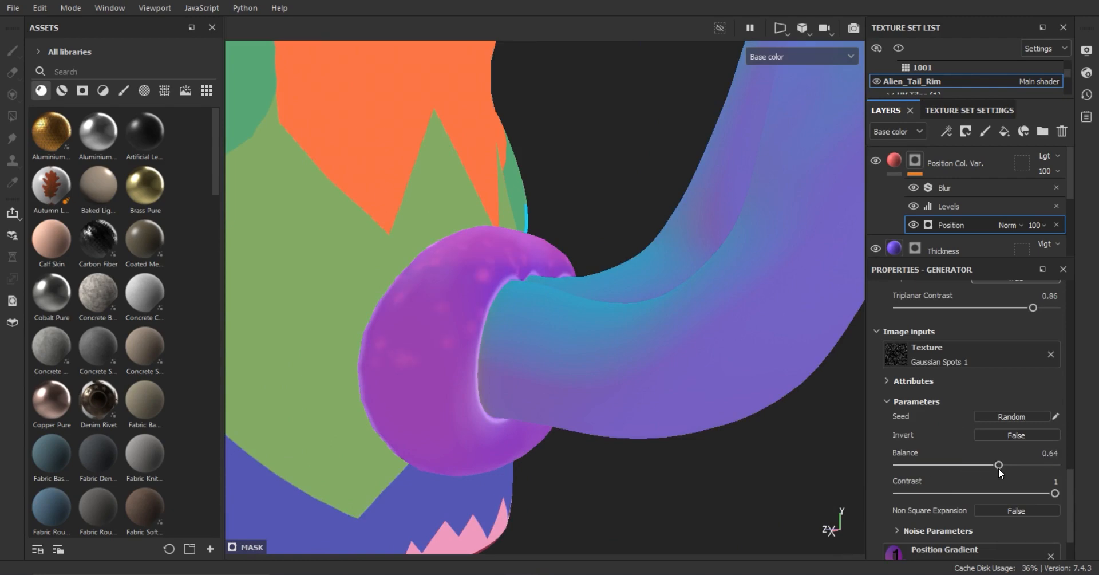
Set the Position Col. Var. mask's Blur Intensity to 1.19.
{"action": "left_click", "coordinate": [910, 187]}
{"action": "left_click", "coordinate": [900, 396]}
{"action": "left_click_drag", "start_coordinate": [830, 395], "coordinate": [859, 229], "text": "alt"}
Set the Position generator's Right to Left value to 0.04.
{"action": "left_click", "coordinate": [951, 225]}
{"action": "scroll", "coordinate": [1002, 451], "scroll_direction": "down", "scroll_amount": 5}
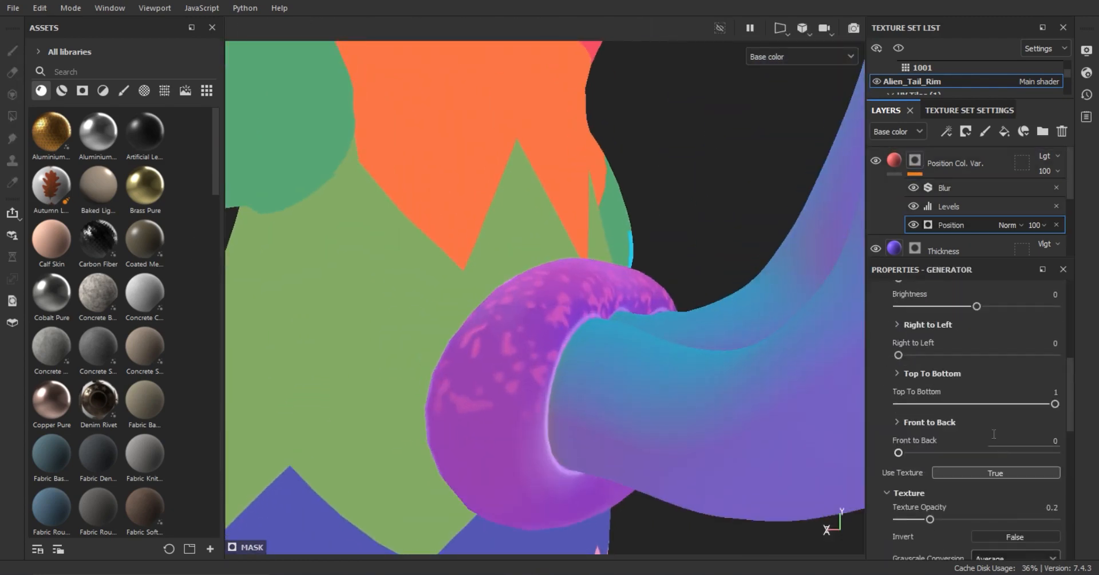
{"action": "left_click_drag", "start_coordinate": [898, 355], "coordinate": [903, 355]}
{"action": "scroll", "coordinate": [589, 346], "scroll_direction": "down", "scroll_amount": 3}
{"action": "left_click_drag", "start_coordinate": [589, 346], "coordinate": [500, 336], "text": "alt"}
{"action": "scroll", "coordinate": [500, 336], "scroll_direction": "up", "scroll_amount": 2}
Cycle through the Position Col. Var. layer's blending modes and settle on NMdt.
{"action": "left_click", "coordinate": [1050, 155]}
{"action": "left_click", "coordinate": [1047, 164]}
{"action": "key", "text": "Down"}
{"action": "key", "text": "Down"}
{"action": "key", "text": "Down"}
{"action": "key", "text": "Down"}
{"action": "key", "text": "Down"}
{"action": "key", "text": "Down"}
{"action": "key", "text": "Down"}
{"action": "key", "text": "Down"}
{"action": "key", "text": "Down"}
{"action": "key", "text": "Down"}
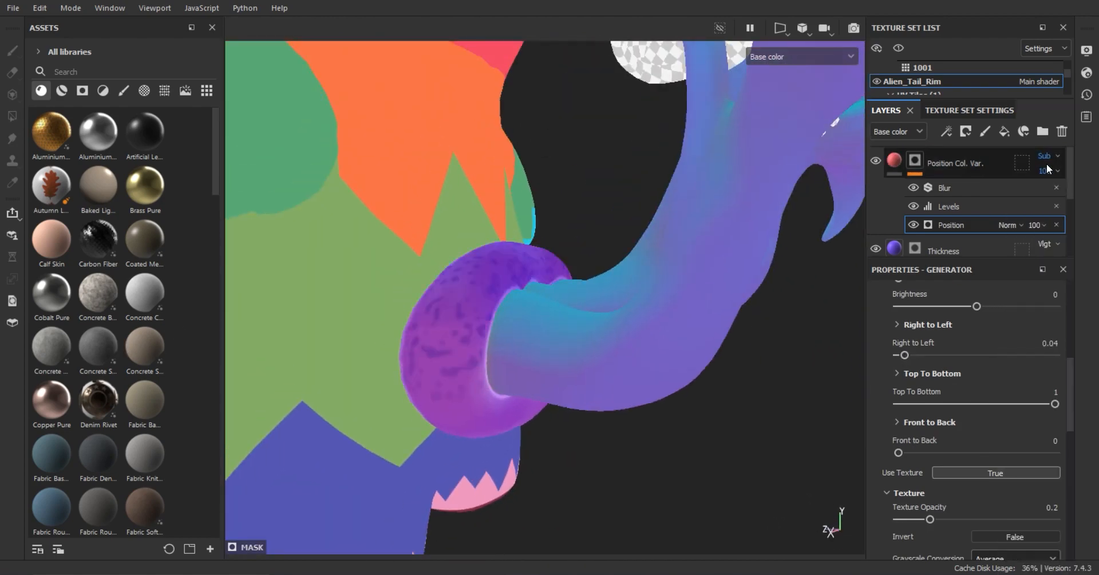
{"action": "key", "text": "Down"}
{"action": "key", "text": "Down"}
{"action": "key", "text": "Down"}
{"action": "key", "text": "Down"}
{"action": "key", "text": "Down"}
{"action": "key", "text": "Down"}
{"action": "key", "text": "Down"}
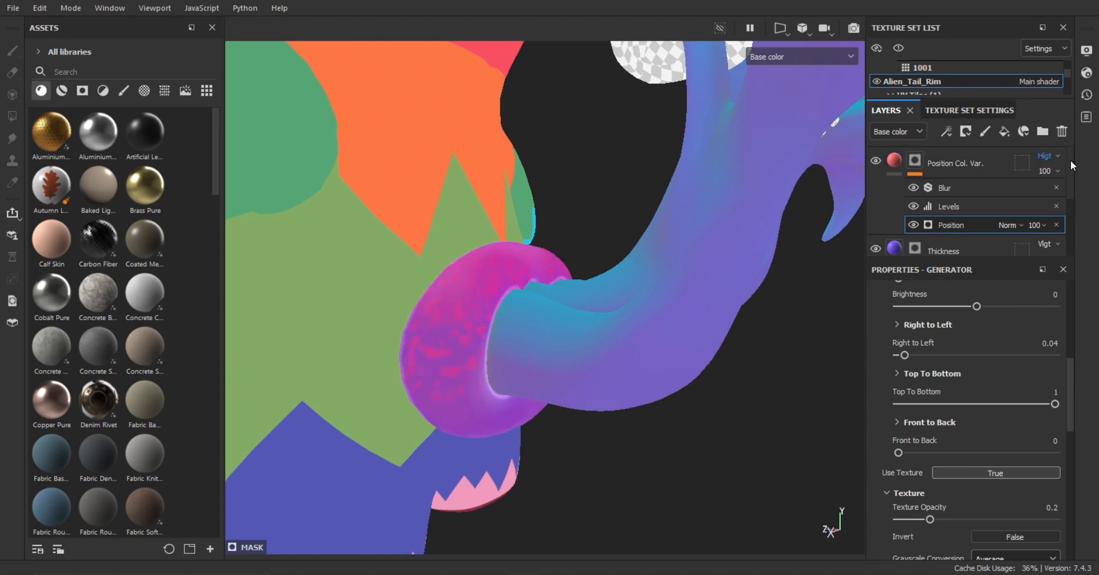
{"action": "key", "text": "Down"}
{"action": "key", "text": "Down"}
{"action": "key", "text": "Down"}
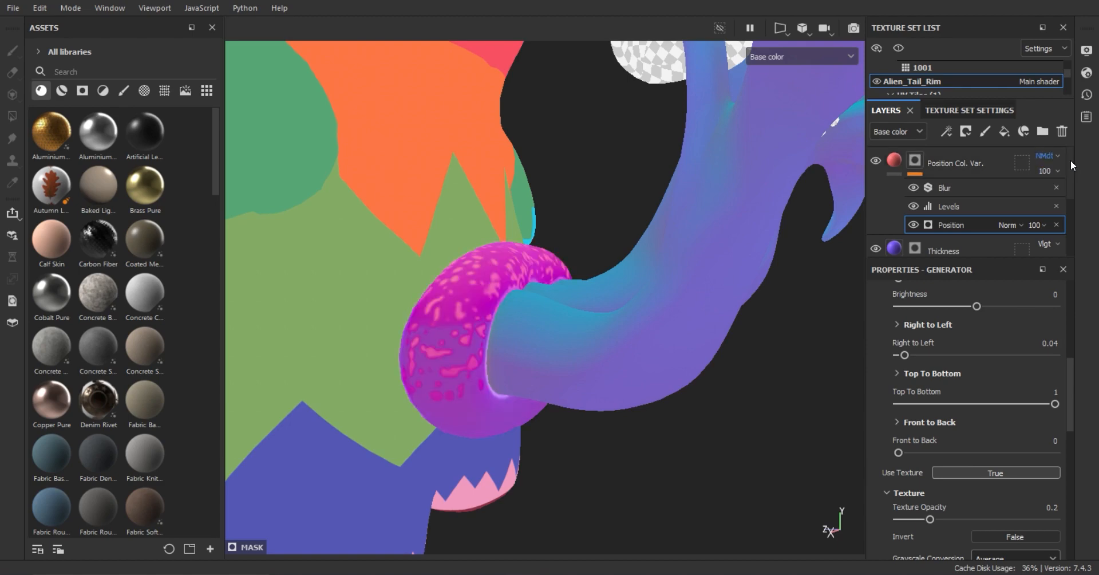
Hide the Blur filter on the Position Col. Var. mask and set the Levels white point to 0.546.
{"action": "left_click_drag", "start_coordinate": [553, 357], "coordinate": [575, 401], "text": "alt"}
{"action": "left_click", "coordinate": [939, 188]}
{"action": "left_click_drag", "start_coordinate": [412, 343], "coordinate": [560, 347], "text": "alt"}
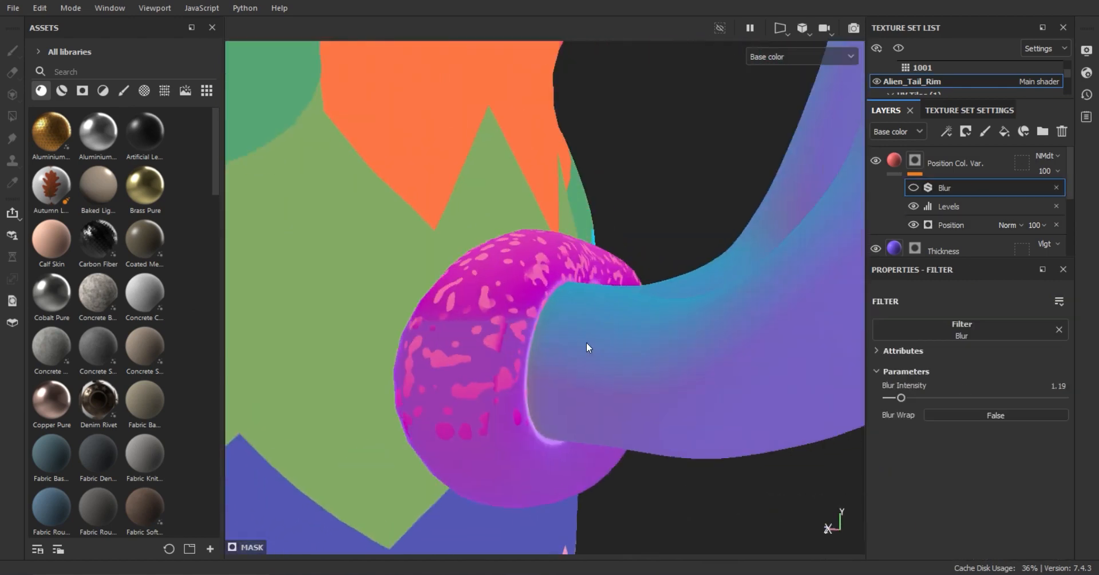
{"action": "left_click", "coordinate": [950, 206]}
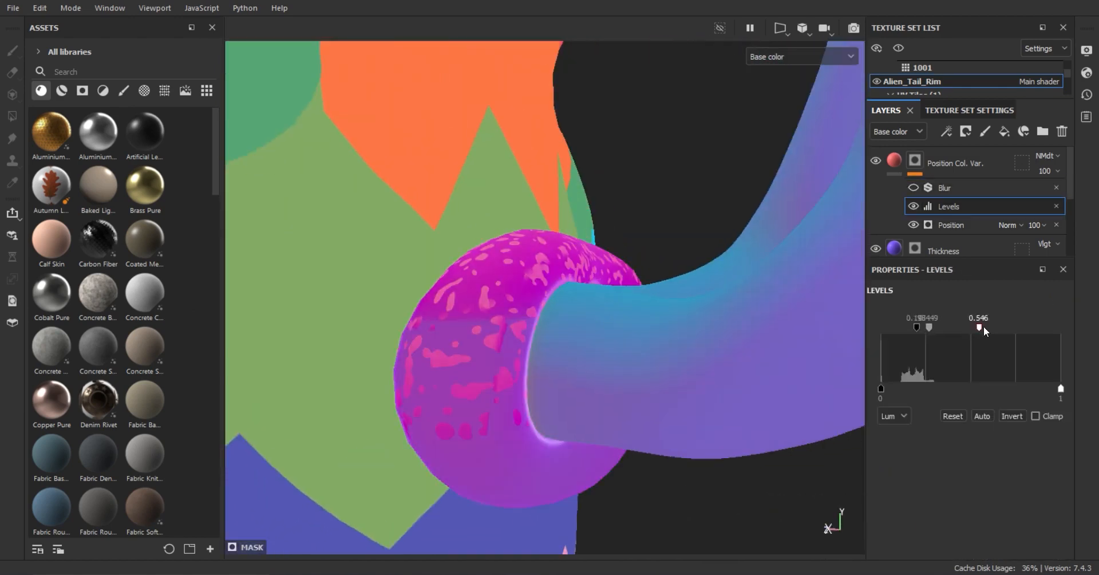
Re-enable the Position Col. Var. mask's Blur filter and set its intensity to 0.56.
{"action": "left_click", "coordinate": [917, 190]}
{"action": "mouse_move", "coordinate": [900, 397]}
{"action": "left_mouse_down"}
{"action": "mouse_move", "coordinate": [915, 397]}
{"action": "mouse_move", "coordinate": [898, 396]}
{"action": "left_mouse_up"}
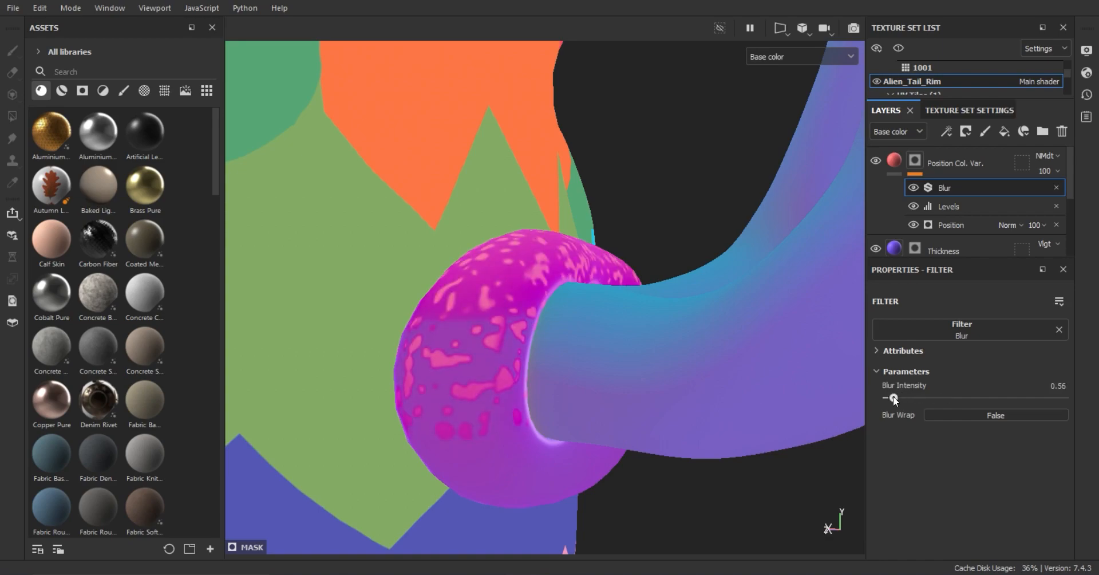
{"action": "scroll", "coordinate": [575, 362], "scroll_direction": "down", "scroll_amount": 5}
{"action": "left_click_drag", "start_coordinate": [575, 361], "coordinate": [606, 412], "text": "alt"}
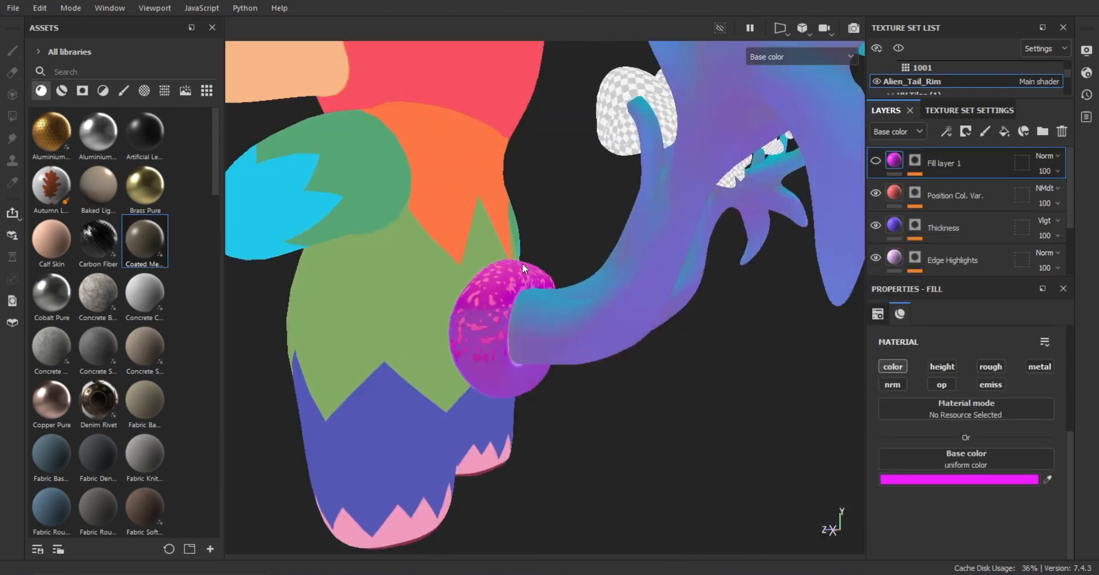
{"action": "scroll", "coordinate": [522, 264], "scroll_direction": "up", "scroll_amount": 4}
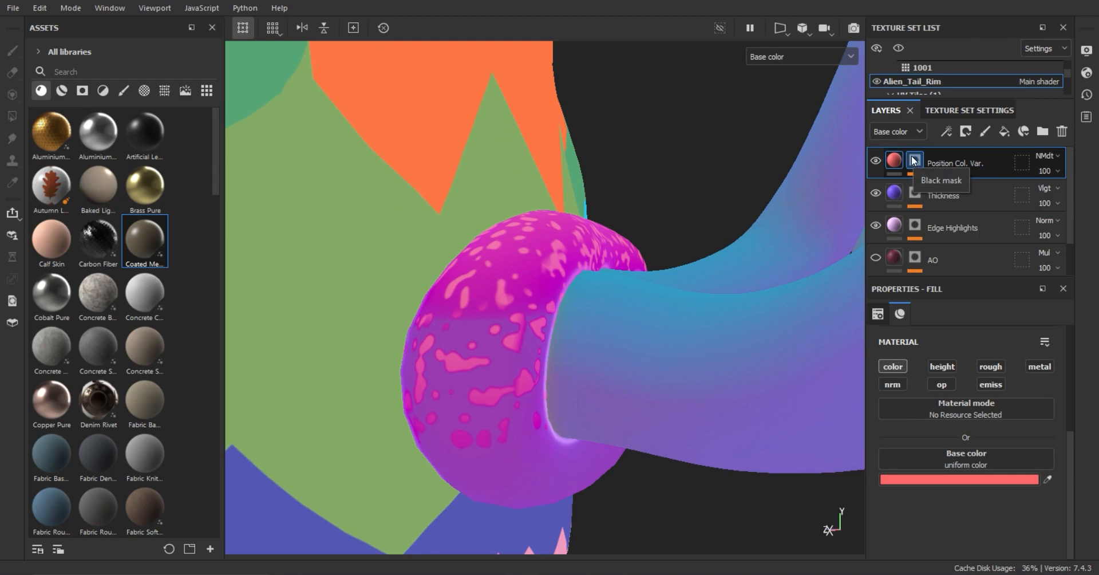
Set the Texture Opacity of the Position generator on the Position Col. Var. mask to 0.45.
{"action": "left_click", "coordinate": [914, 161]}
{"action": "scroll", "coordinate": [962, 344], "scroll_direction": "down", "scroll_amount": 3}
{"action": "mouse_move", "coordinate": [952, 367]}
{"action": "left_mouse_down"}
{"action": "mouse_move", "coordinate": [928, 370]}
{"action": "mouse_move", "coordinate": [969, 368]}
{"action": "left_mouse_up"}
{"action": "scroll", "coordinate": [685, 315], "scroll_direction": "down", "scroll_amount": 4}
{"action": "scroll", "coordinate": [652, 298], "scroll_direction": "up", "scroll_amount": 4}
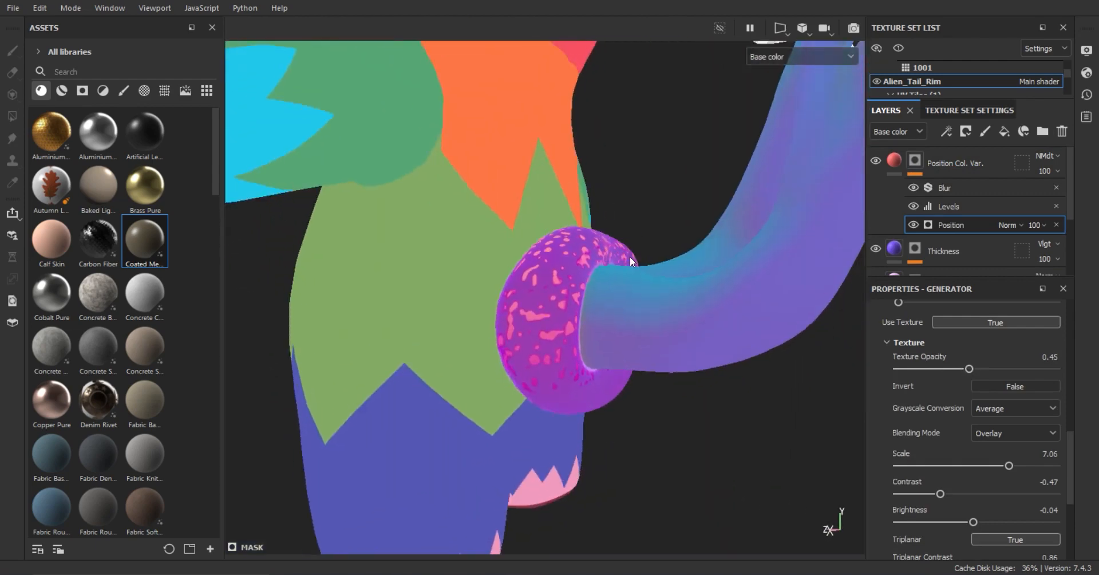
Set the Position generator's texture Scale to 7.
{"action": "left_click_drag", "start_coordinate": [1008, 466], "coordinate": [1018, 465]}
{"action": "key", "text": "ctrl+z"}
{"action": "double_click", "coordinate": [1050, 454]}
{"action": "type", "text": "7"}
{"action": "key", "text": "Tab"}
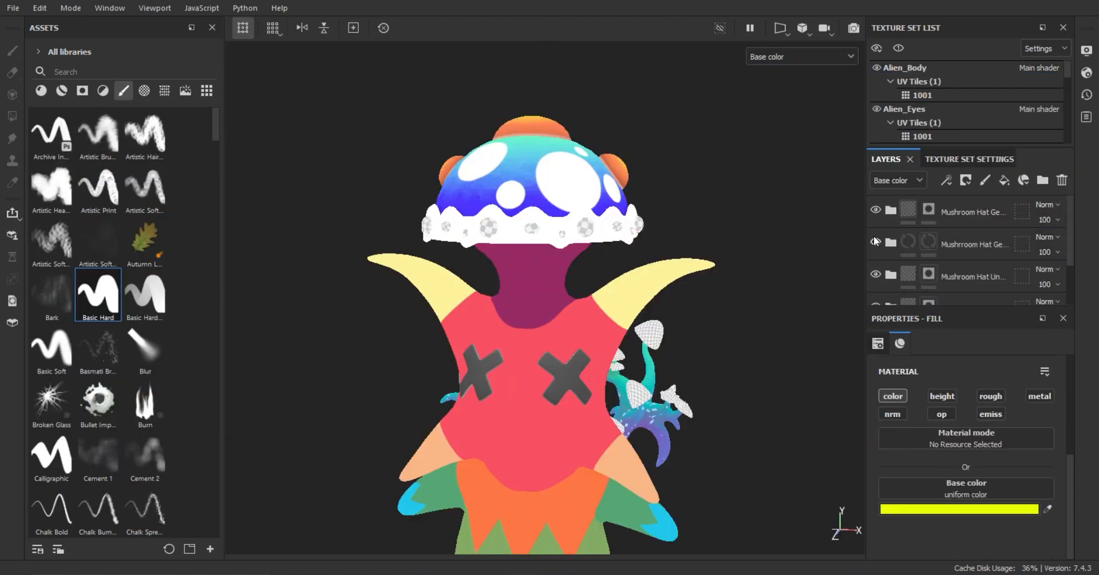
Open the folder of the red gems on the mushroom hat's rim and set its AO layer's base color to dark red.
{"action": "left_click", "coordinate": [891, 241]}
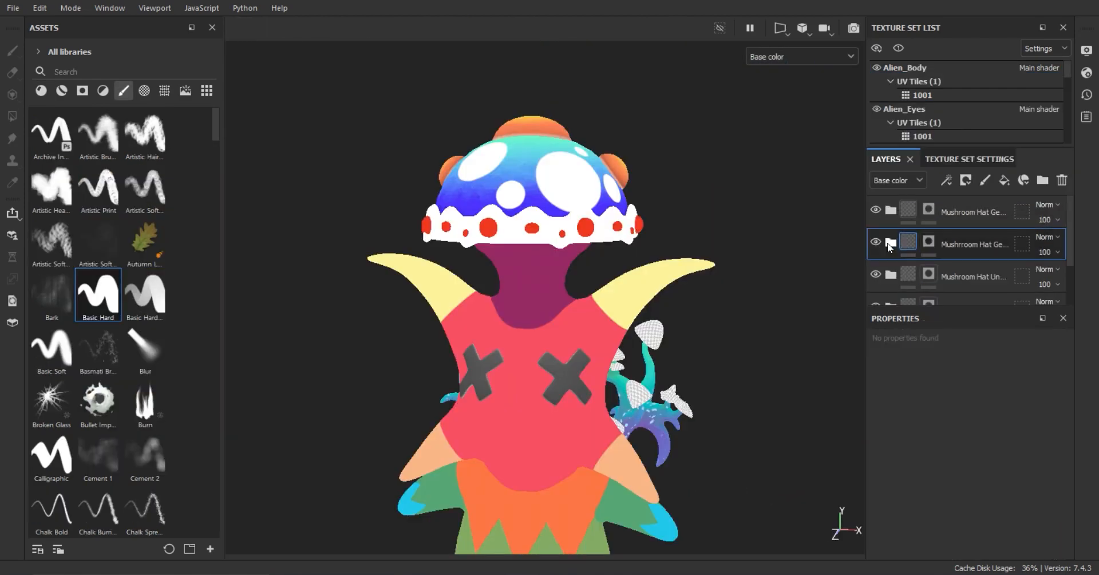
{"action": "left_click", "coordinate": [939, 277]}
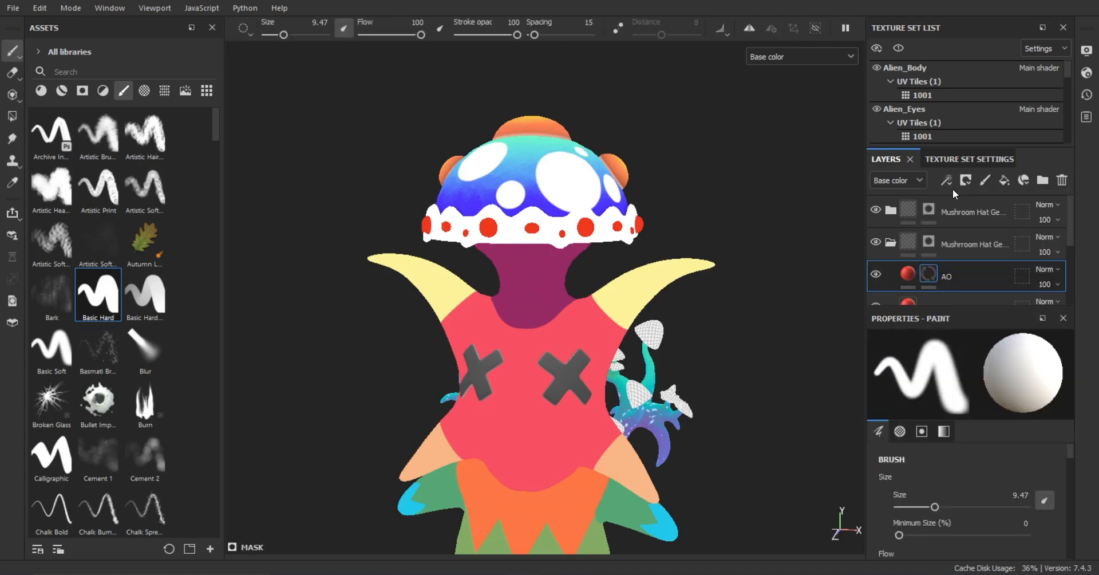
{"action": "left_click", "coordinate": [973, 508]}
{"action": "left_click_drag", "start_coordinate": [916, 465], "coordinate": [851, 466]}
{"action": "left_click", "coordinate": [971, 192]}
{"action": "left_click", "coordinate": [931, 277]}
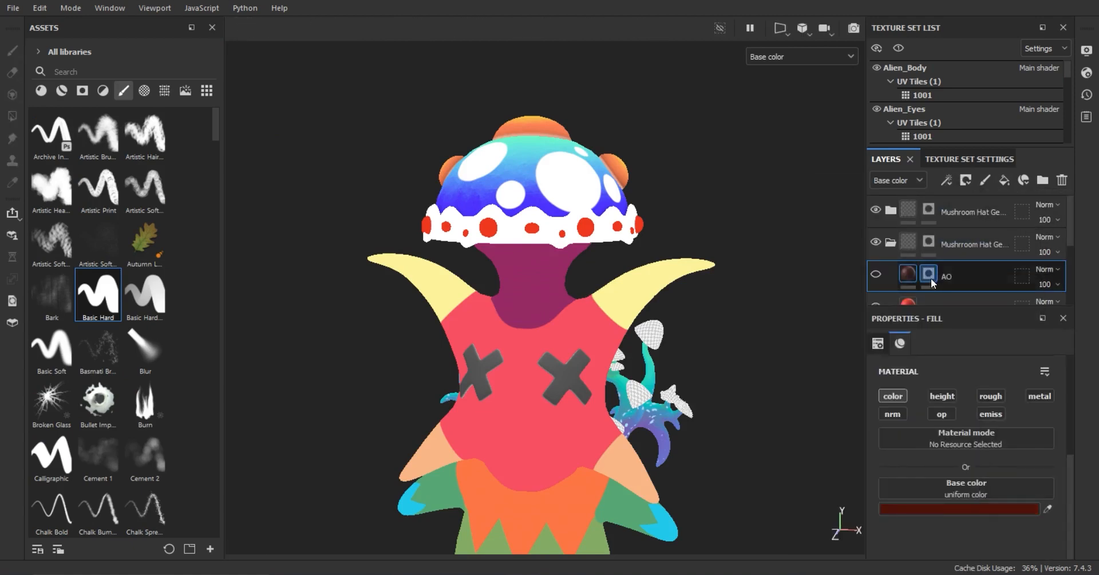
Add an Ambient Occlusion generator to the gem AO layer's mask.
{"action": "left_click", "coordinate": [947, 180]}
{"action": "left_click", "coordinate": [967, 197]}
{"action": "left_click", "coordinate": [988, 372]}
{"action": "left_click", "coordinate": [990, 421]}
Examine the baked mesh maps on the mushroom hat and its rim gems, returning to the base color channel.
{"action": "middle_click_drag", "start_coordinate": [448, 200], "coordinate": [460, 278], "text": "alt"}
{"action": "scroll", "coordinate": [461, 278], "scroll_direction": "up", "scroll_amount": 3}
{"action": "scroll", "coordinate": [460, 278], "scroll_direction": "up", "scroll_amount": 1}
{"action": "key", "text": "b"}
{"action": "key", "text": "shift+b"}
{"action": "key", "text": "shift+b"}
{"action": "key", "text": "shift+b"}
{"action": "middle_click_drag", "start_coordinate": [579, 336], "coordinate": [591, 329], "text": "alt"}
{"action": "key", "text": "c"}
{"action": "scroll", "coordinate": [690, 305], "scroll_direction": "down", "scroll_amount": 1}
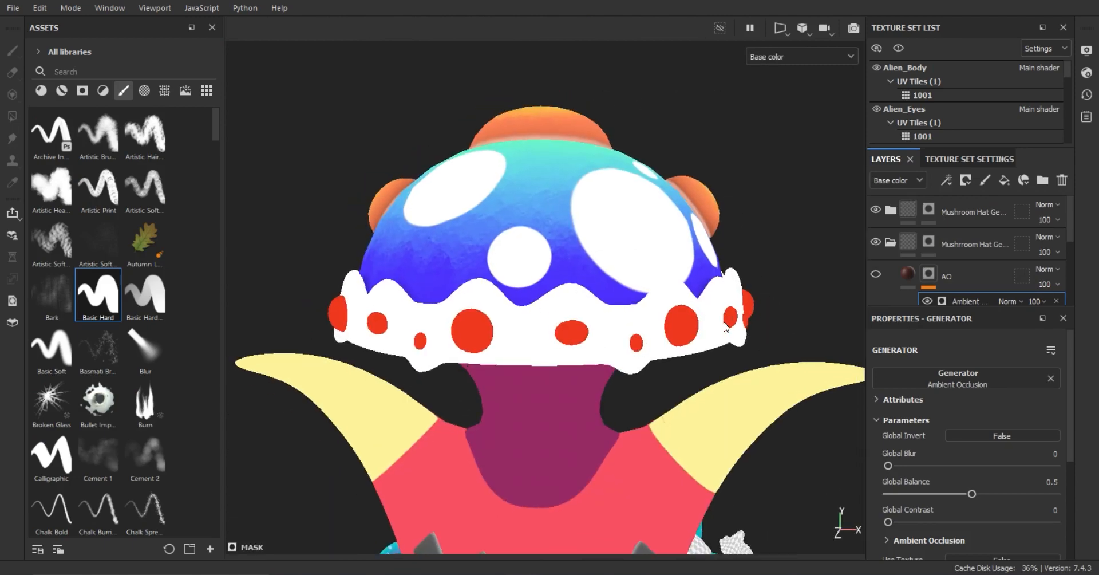
Show the gem AO layer and fine-tune the Ambient Occlusion generator on its mask.
{"action": "left_click_drag", "start_coordinate": [1007, 310], "coordinate": [1006, 372]}
{"action": "left_click", "coordinate": [876, 275]}
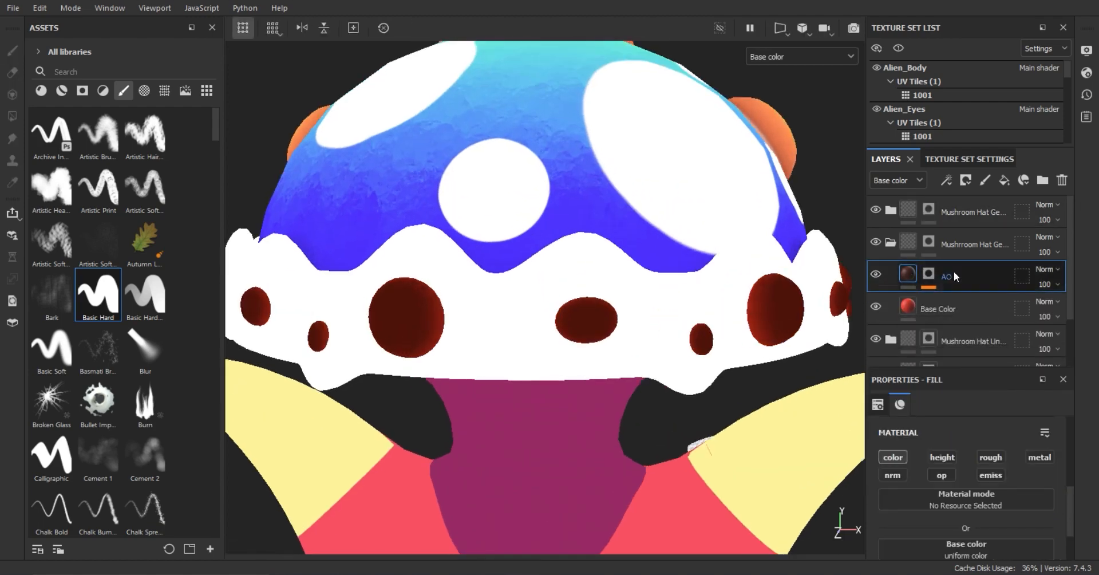
{"action": "left_click", "coordinate": [928, 274]}
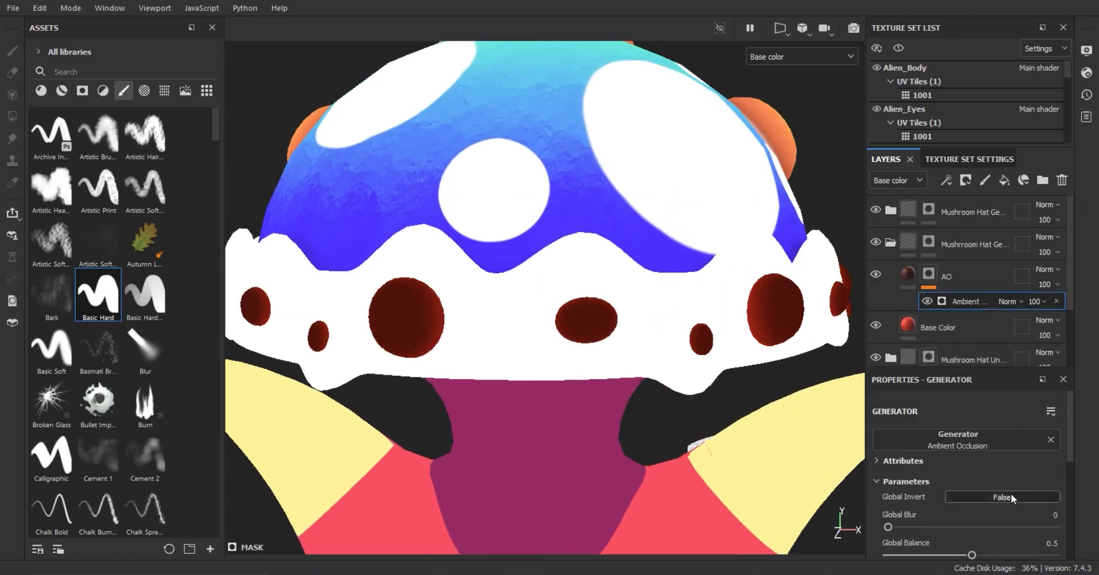
{"action": "left_click_drag", "start_coordinate": [918, 554], "coordinate": [930, 554]}
Set the gem AO layer's blending mode to Multiply.
{"action": "left_click_drag", "start_coordinate": [539, 367], "coordinate": [658, 329], "text": "alt"}
{"action": "left_click", "coordinate": [1047, 269]}
{"action": "left_click", "coordinate": [1030, 47]}
Paint soft white spots in the centers of the rim gems on the Texture Var. mask, using symmetry and a resized brush.
{"action": "scroll", "coordinate": [543, 314], "scroll_direction": "up", "scroll_amount": 4}
{"action": "left_click_drag", "start_coordinate": [744, 343], "coordinate": [572, 320], "text": "alt"}
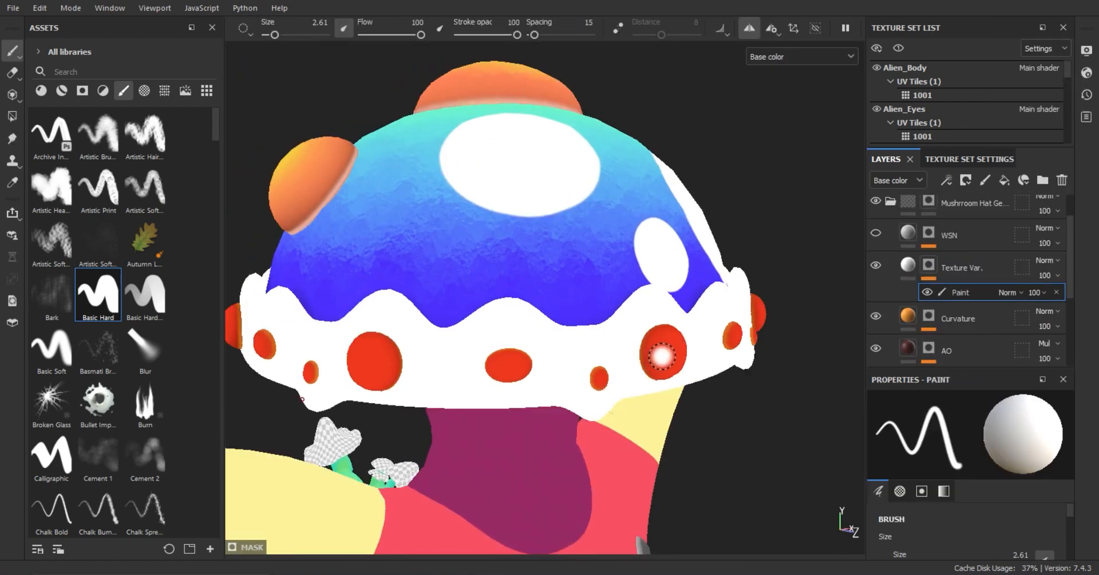
{"action": "mouse_move", "coordinate": [684, 357]}
{"action": "left_mouse_down", "text": "alt"}
{"action": "mouse_move", "coordinate": [461, 331]}
{"action": "mouse_move", "coordinate": [486, 360]}
{"action": "mouse_move", "coordinate": [475, 361]}
{"action": "left_mouse_up", "text": "alt"}
{"action": "scroll", "coordinate": [486, 360], "scroll_direction": "down", "scroll_amount": 2}
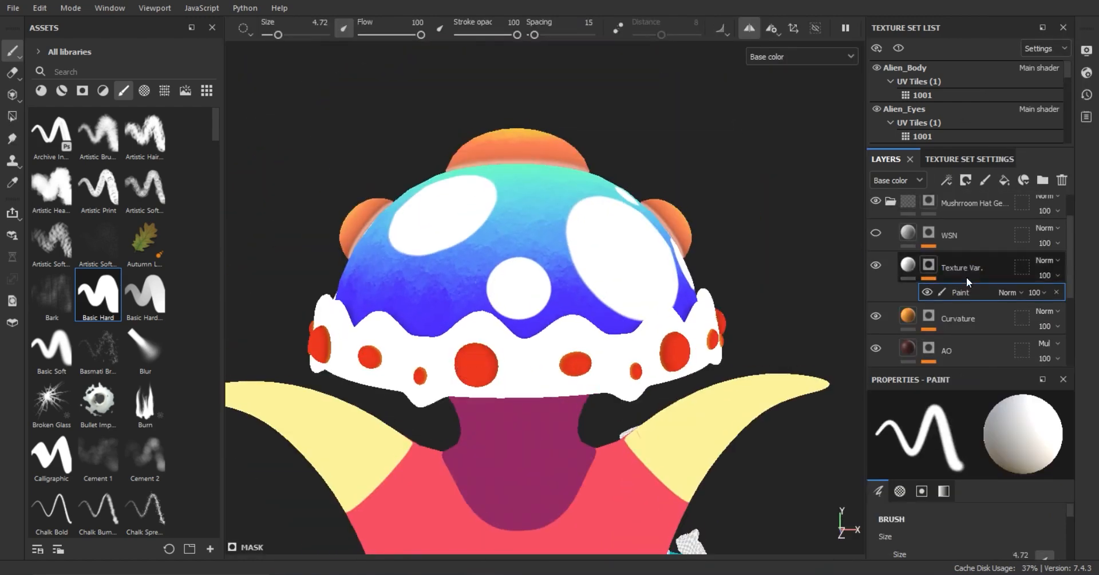
{"action": "left_click", "coordinate": [772, 29]}
{"action": "scroll", "coordinate": [459, 368], "scroll_direction": "up", "scroll_amount": 2}
{"action": "left_click_drag", "start_coordinate": [459, 369], "coordinate": [498, 343], "text": "alt"}
{"action": "scroll", "coordinate": [476, 339], "scroll_direction": "up", "scroll_amount": 3}
{"action": "key", "text": "l"}
{"action": "right_click_drag", "start_coordinate": [542, 337], "coordinate": [533, 337], "text": "ctrl"}
{"action": "left_click_drag", "start_coordinate": [775, 271], "coordinate": [456, 286], "text": "alt"}
{"action": "scroll", "coordinate": [456, 286], "scroll_direction": "up", "scroll_amount": 3}
{"action": "left_click", "coordinate": [587, 341]}
{"action": "mouse_move", "coordinate": [719, 321]}
{"action": "left_mouse_down", "text": "alt"}
{"action": "mouse_move", "coordinate": [884, 334]}
{"action": "mouse_move", "coordinate": [813, 315]}
{"action": "left_mouse_up", "text": "alt"}
{"action": "left_click", "coordinate": [532, 339]}
{"action": "left_click", "coordinate": [500, 361]}
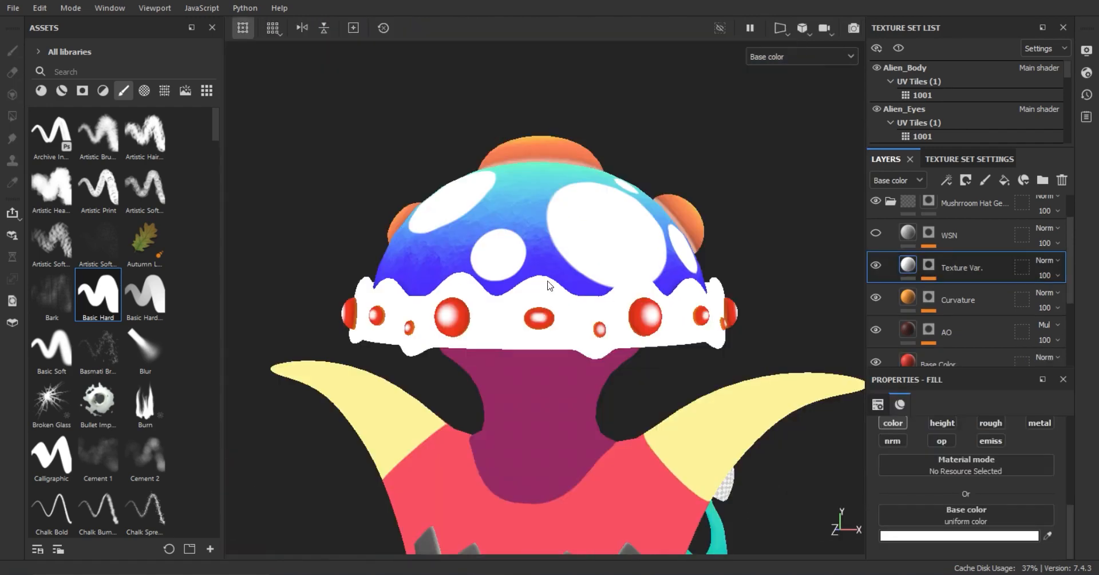
Change the Texture Var. layer's base color from white to yellow.
{"action": "scroll", "coordinate": [549, 285], "scroll_direction": "up", "scroll_amount": 2}
{"action": "left_click", "coordinate": [959, 535]}
{"action": "left_click", "coordinate": [988, 343]}
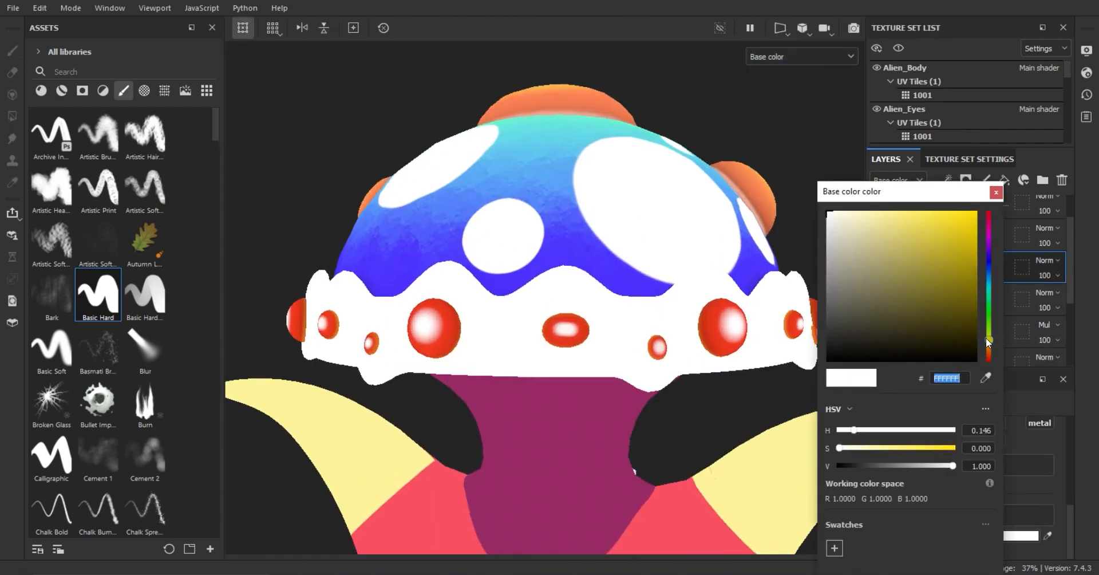
{"action": "left_click", "coordinate": [996, 192]}
Add a Blur filter with an intensity of 1.95 to the Texture Var. mask.
{"action": "left_click", "coordinate": [928, 264]}
{"action": "left_click", "coordinate": [946, 180]}
{"action": "left_click", "coordinate": [993, 281]}
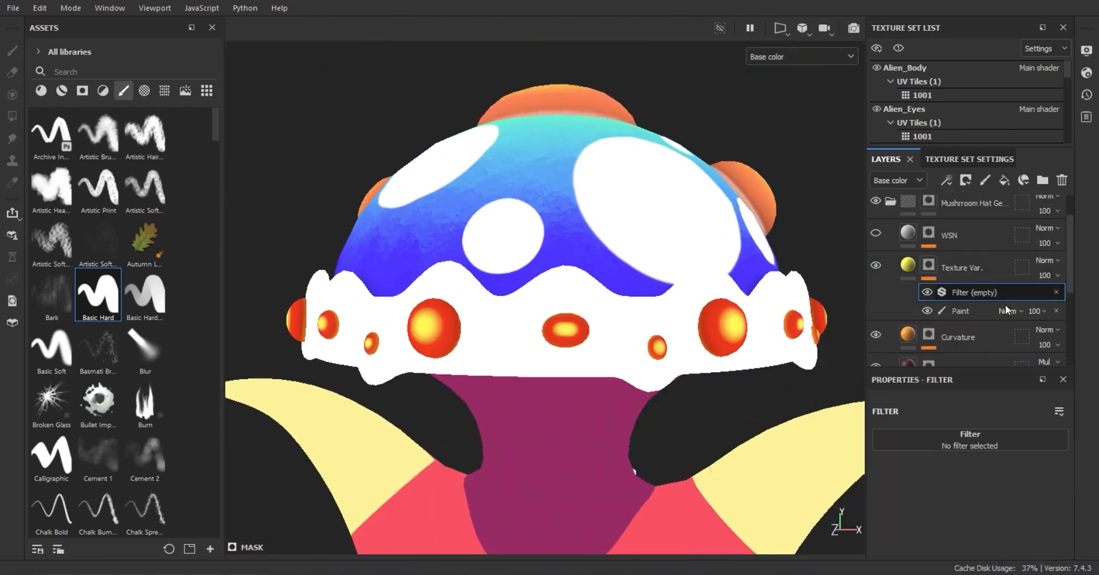
{"action": "left_click_drag", "start_coordinate": [912, 506], "coordinate": [909, 507]}
{"action": "scroll", "coordinate": [449, 301], "scroll_direction": "down", "scroll_amount": 4}
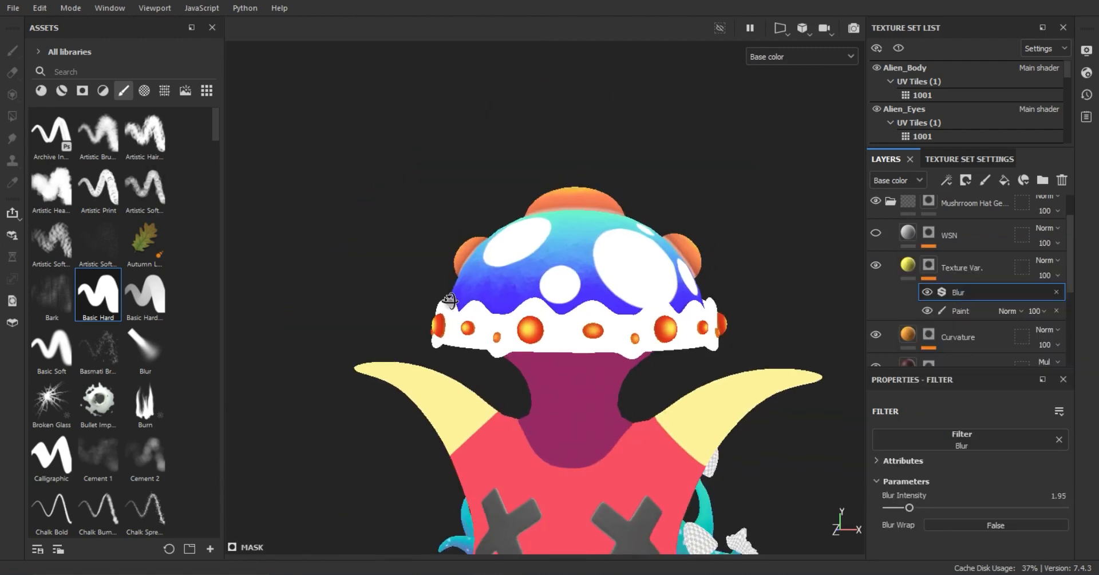
{"action": "scroll", "coordinate": [545, 298], "scroll_direction": "down", "scroll_amount": 3}
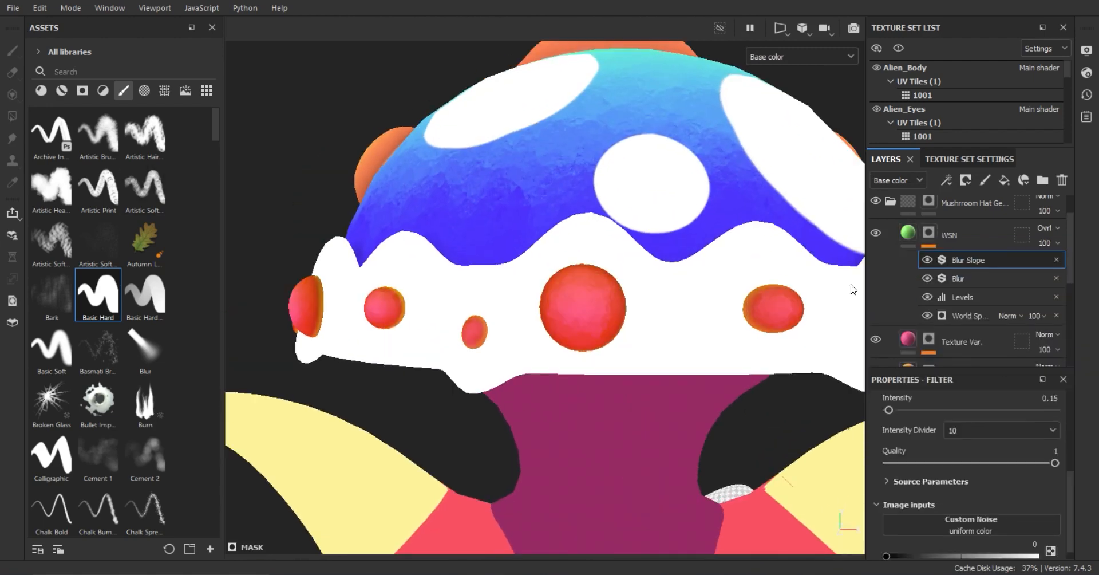
Try an Intensity Divider of 1 for the Blur Slope filter on the WSN mask.
{"action": "scroll", "coordinate": [924, 452], "scroll_direction": "up", "scroll_amount": 1}
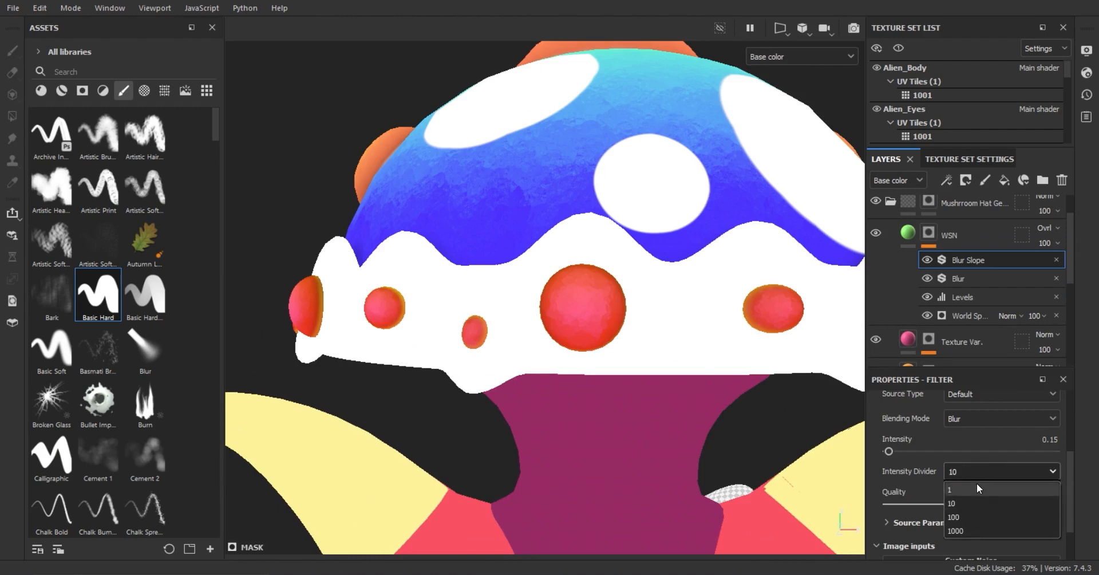
{"action": "left_click", "coordinate": [976, 488]}
{"action": "scroll", "coordinate": [767, 383], "scroll_direction": "up", "scroll_amount": 3}
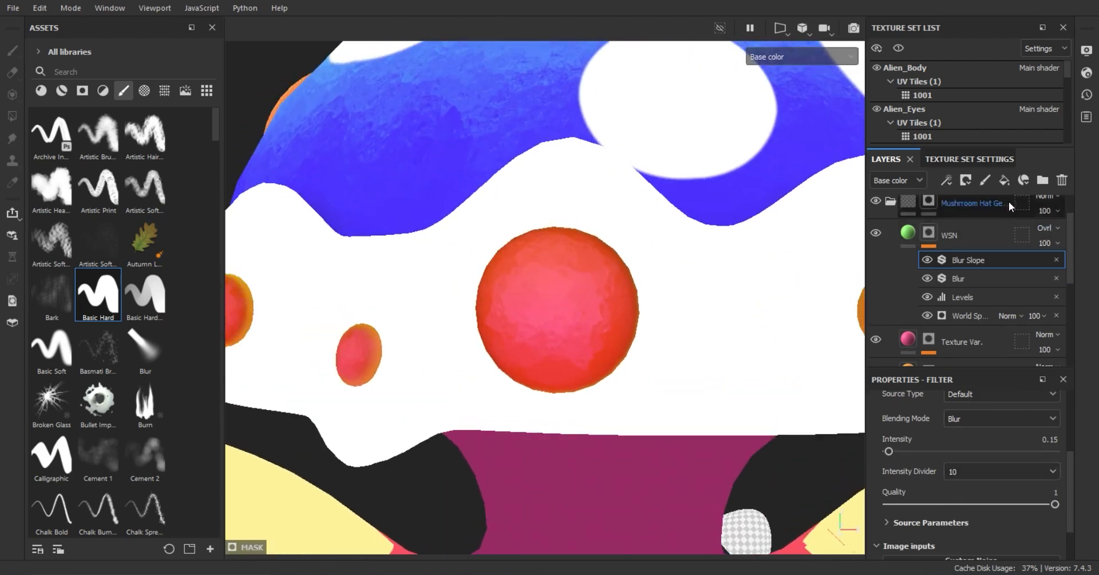
Cycle through the WSN layer's blending modes from Overlay to Normal map detail.
{"action": "left_click", "coordinate": [1045, 227]}
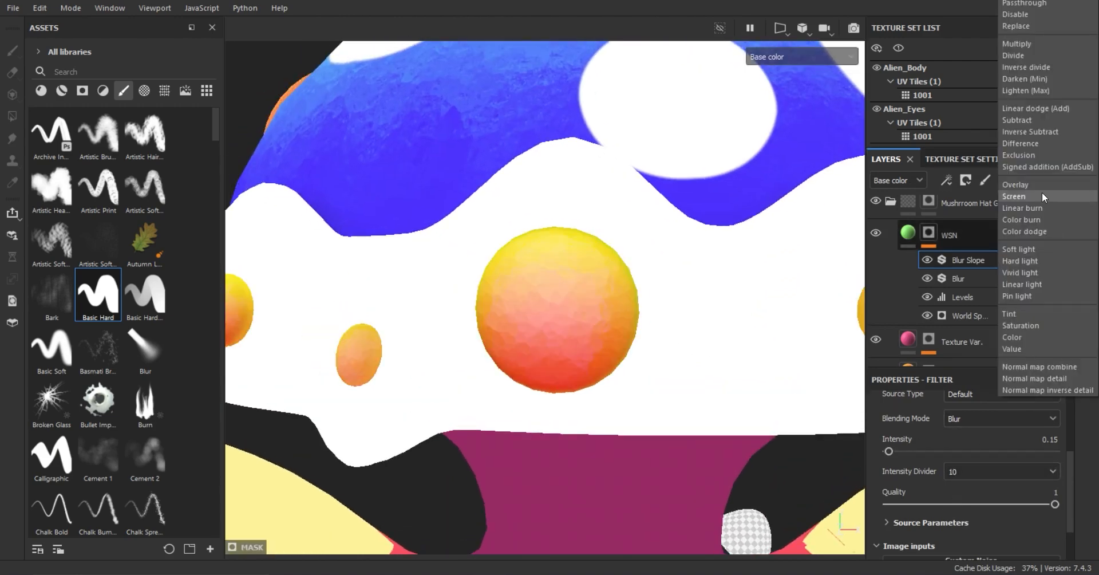
{"action": "left_click", "coordinate": [1039, 187]}
{"action": "key", "text": "Down"}
{"action": "key", "text": "Down"}
{"action": "key", "text": "Down"}
{"action": "key", "text": "Down"}
{"action": "key", "text": "Down"}
{"action": "key", "text": "Down"}
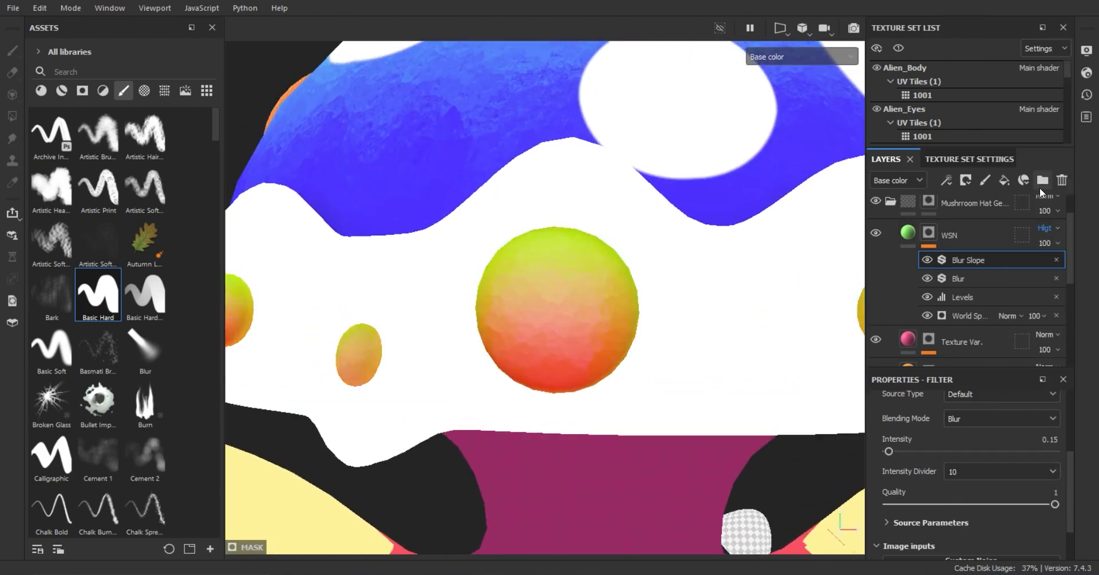
{"action": "key", "text": "Down"}
{"action": "key", "text": "Down"}
{"action": "key", "text": "Down"}
{"action": "key", "text": "Down"}
{"action": "key", "text": "Down"}
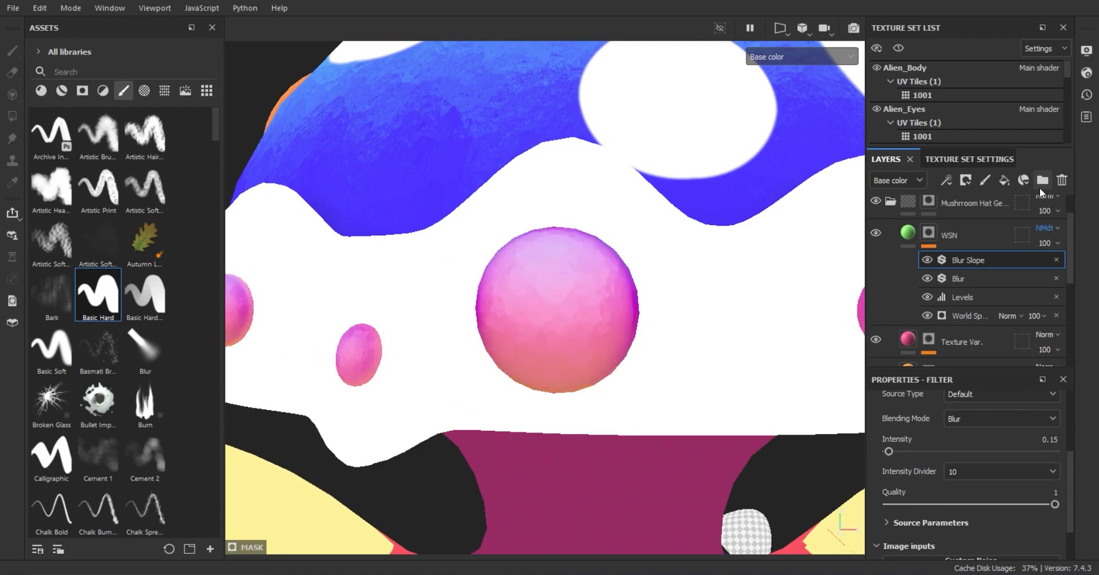
{"action": "key", "text": "Down"}
{"action": "key", "text": "Up"}
Try the Color dodge blending mode on the WSN layer and check the gems from closer and farther away.
{"action": "scroll", "coordinate": [611, 238], "scroll_direction": "down", "scroll_amount": 6}
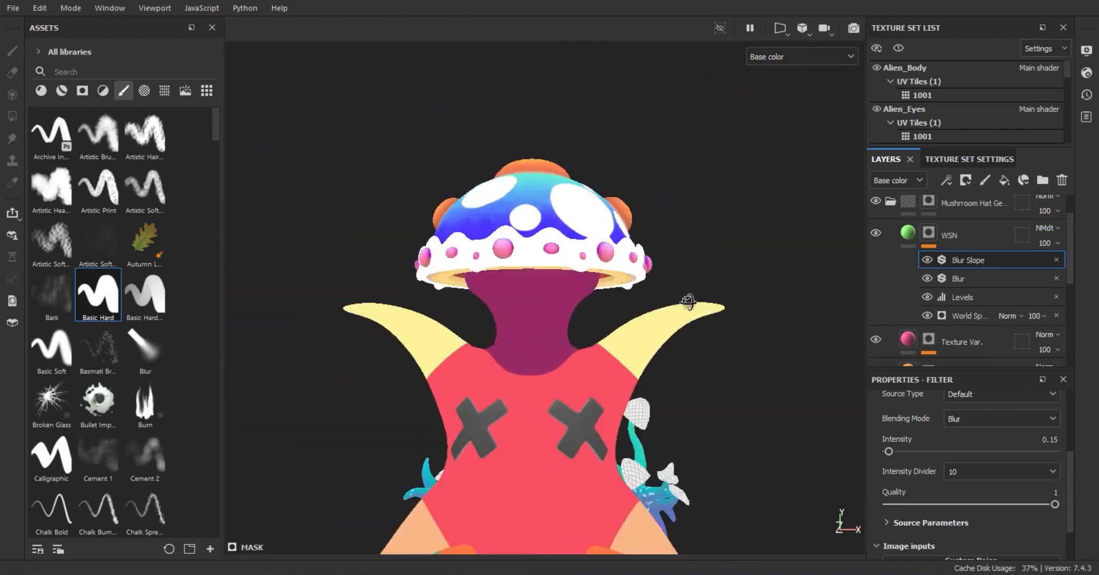
{"action": "scroll", "coordinate": [689, 304], "scroll_direction": "up", "scroll_amount": 4}
{"action": "left_click", "coordinate": [1046, 228]}
{"action": "left_click", "coordinate": [1037, 230]}
{"action": "right_click_drag", "start_coordinate": [667, 283], "coordinate": [700, 321], "text": "alt"}
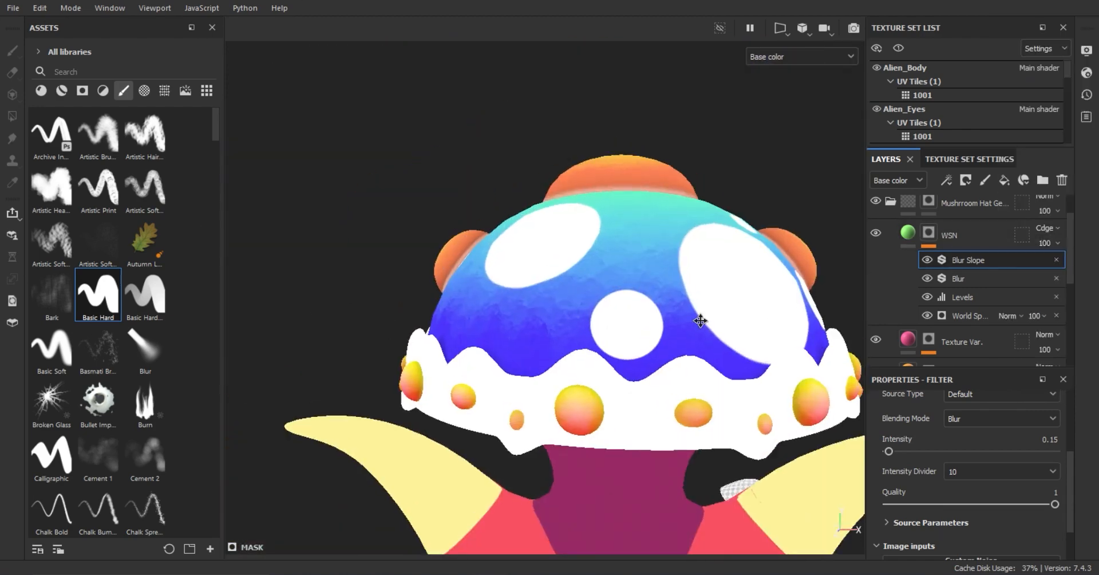
{"action": "middle_click_drag", "start_coordinate": [699, 322], "coordinate": [598, 264], "text": "alt"}
{"action": "right_click_drag", "start_coordinate": [598, 263], "coordinate": [524, 172], "text": "alt"}
{"action": "middle_click_drag", "start_coordinate": [525, 171], "coordinate": [525, 287], "text": "alt"}
{"action": "right_click_drag", "start_coordinate": [525, 287], "coordinate": [824, 389], "text": "alt"}
Step through more of the WSN layer's blending modes, including Overlay, to compare the gem colors.
{"action": "left_click", "coordinate": [1046, 228]}
{"action": "left_click", "coordinate": [1056, 132]}
{"action": "left_click", "coordinate": [1046, 228]}
{"action": "left_click", "coordinate": [1051, 140]}
{"action": "key", "text": "Down"}
{"action": "key", "text": "Down"}
{"action": "key", "text": "Down"}
{"action": "key", "text": "Down"}
{"action": "key", "text": "Down"}
{"action": "key", "text": "Down"}
{"action": "key", "text": "Down"}
{"action": "key", "text": "Down"}
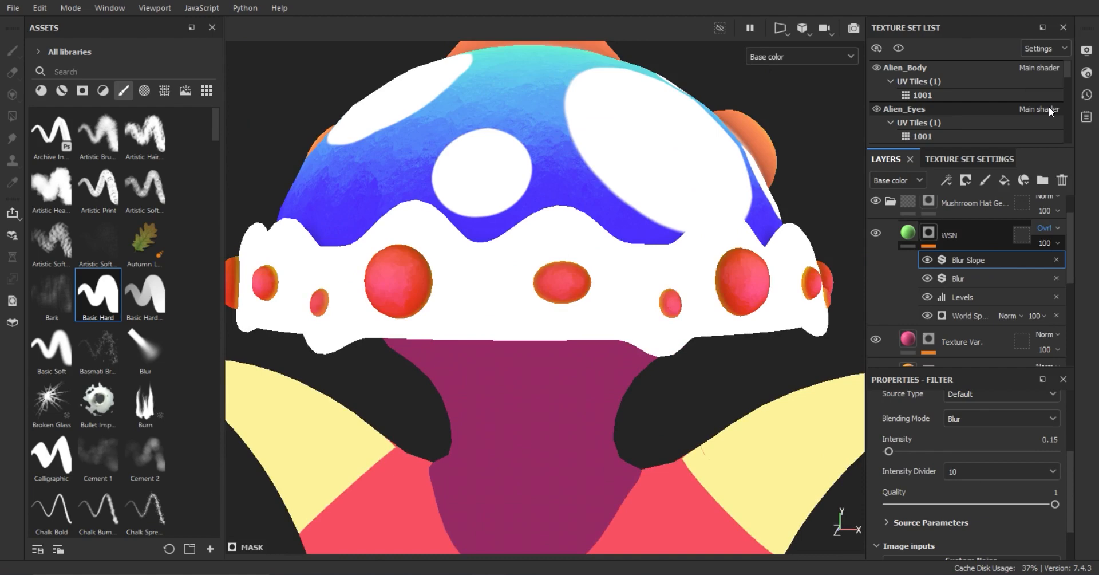
{"action": "key", "text": "Down"}
{"action": "key", "text": "Up"}
Choose a blending mode for the WSN layer that grades the rim gems from lime green to orange-red.
{"action": "right_click_drag", "start_coordinate": [679, 289], "coordinate": [543, 252], "text": "alt"}
{"action": "left_click_drag", "start_coordinate": [544, 252], "coordinate": [555, 341], "text": "alt"}
{"action": "right_click_drag", "start_coordinate": [555, 341], "coordinate": [524, 291], "text": "alt"}
{"action": "left_click_drag", "start_coordinate": [524, 291], "coordinate": [542, 247], "text": "alt"}
{"action": "left_click", "coordinate": [1049, 228]}
{"action": "left_click", "coordinate": [1048, 182]}
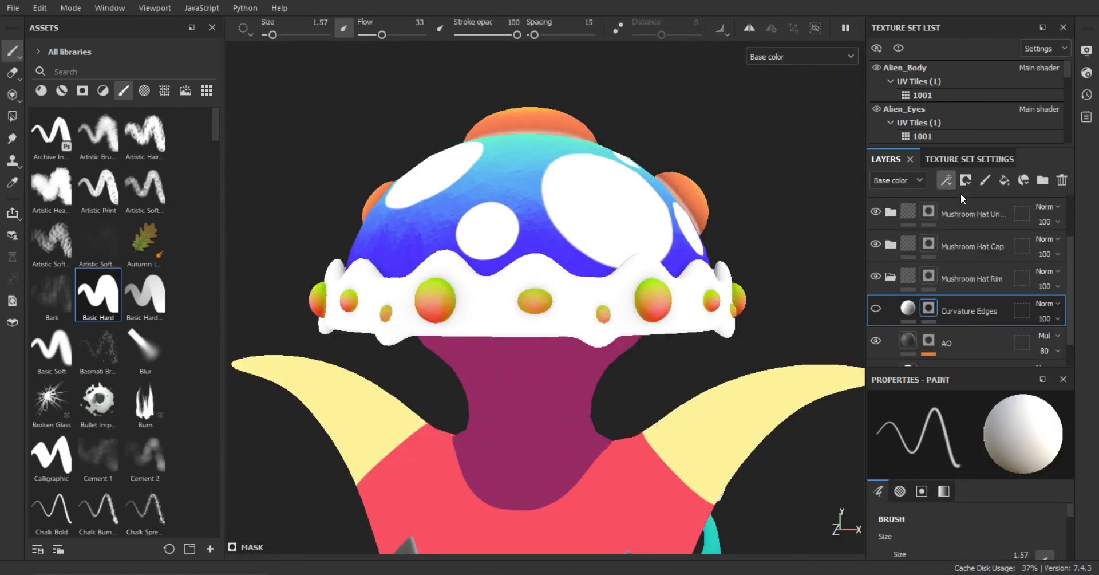
Add a Mask Editor generator to the Curvature Edges mask in the Mushroom Hat Rim folder and recolor the fill light green.
{"action": "left_click", "coordinate": [997, 375]}
{"action": "left_click", "coordinate": [997, 374]}
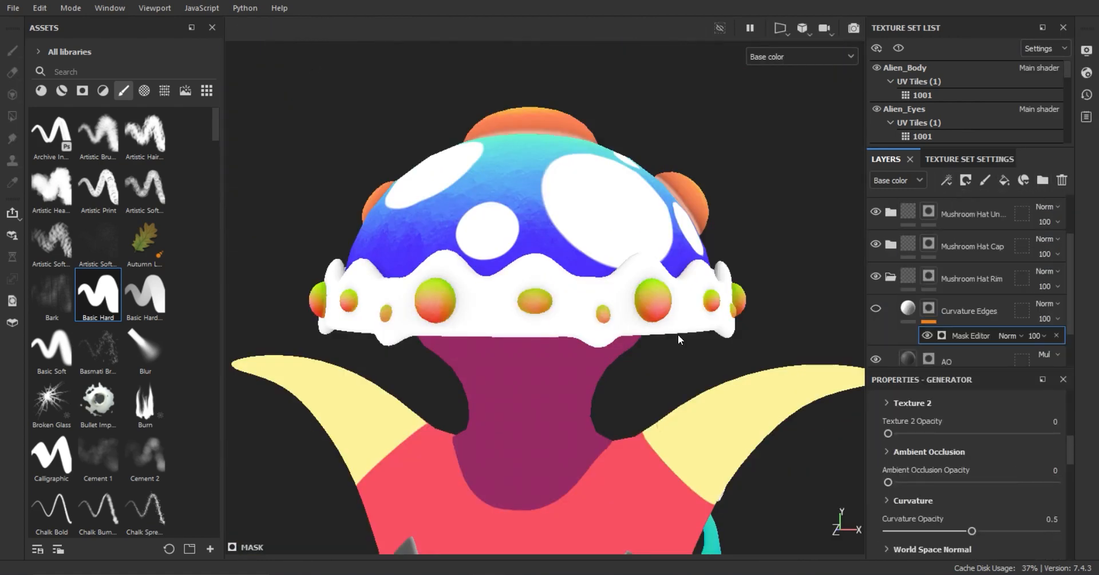
{"action": "scroll", "coordinate": [544, 286], "scroll_direction": "up", "scroll_amount": 2}
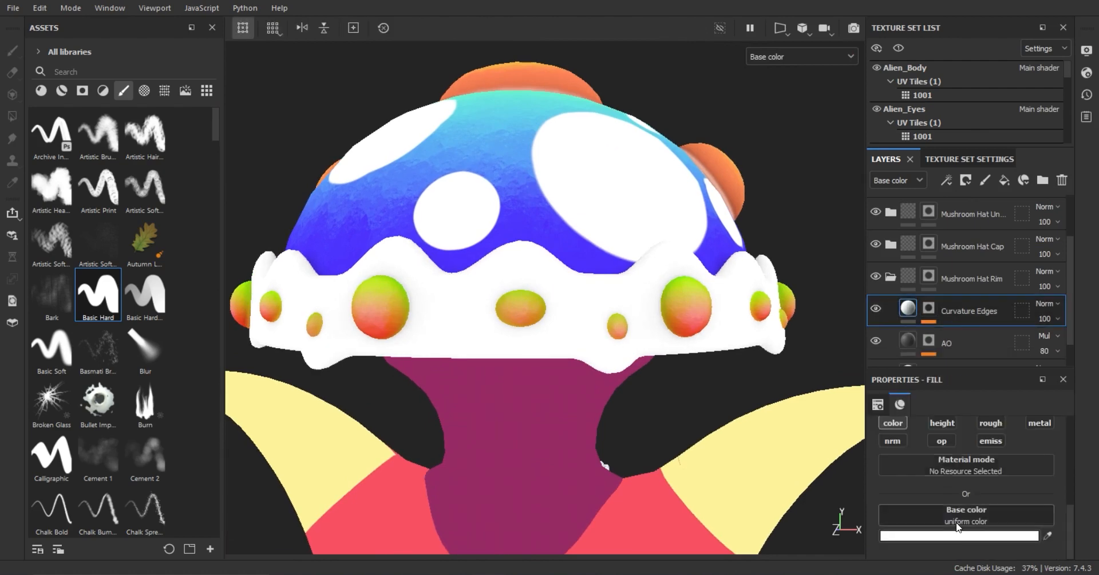
{"action": "left_click", "coordinate": [958, 527]}
{"action": "left_click_drag", "start_coordinate": [827, 220], "coordinate": [784, 240]}
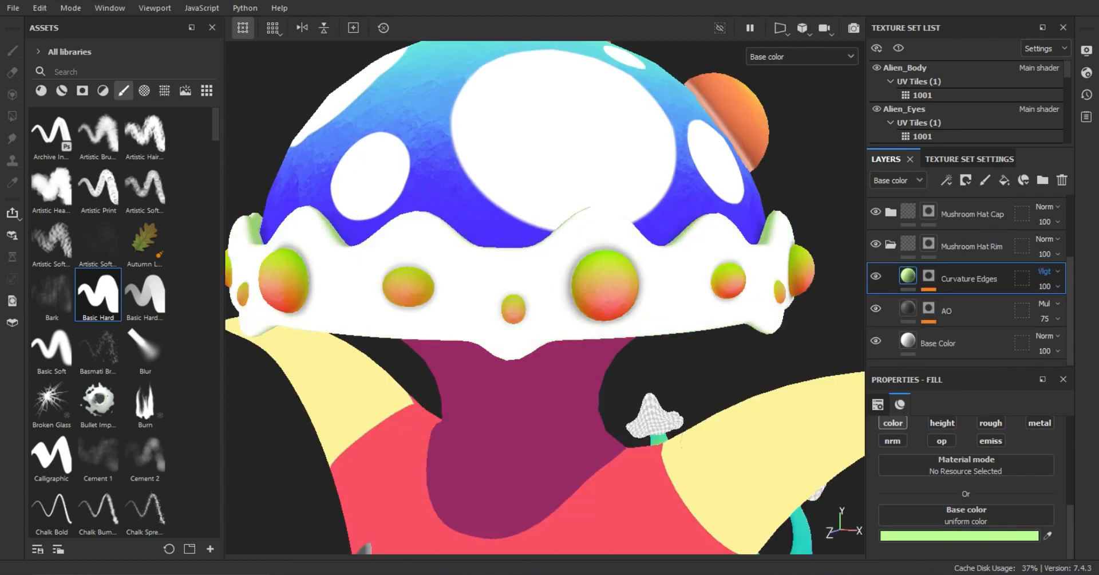
Cycle through the Curvature Edges layer's blending modes, settle on Linear burn (Lbrn) and set the opacity to 70.
{"action": "key", "text": "Down"}
{"action": "key", "text": "Down"}
{"action": "key", "text": "Down"}
{"action": "key", "text": "Down"}
{"action": "key", "text": "Down"}
{"action": "key", "text": "Down"}
{"action": "key", "text": "Down"}
{"action": "key", "text": "Down"}
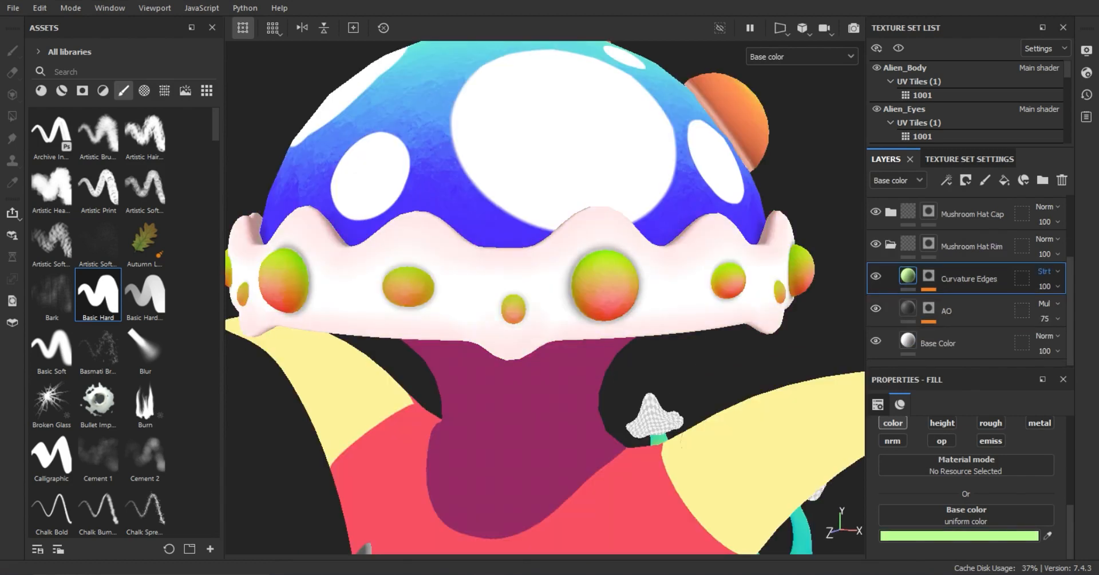
{"action": "key", "text": "Up"}
{"action": "key", "text": "Up"}
{"action": "key", "text": "Up"}
{"action": "key", "text": "Up"}
{"action": "key", "text": "Up"}
{"action": "key", "text": "Up"}
{"action": "key", "text": "Up"}
{"action": "key", "text": "Up"}
{"action": "key", "text": "Up"}
{"action": "key", "text": "Up"}
{"action": "key", "text": "Up"}
{"action": "key", "text": "Up"}
{"action": "key", "text": "Up"}
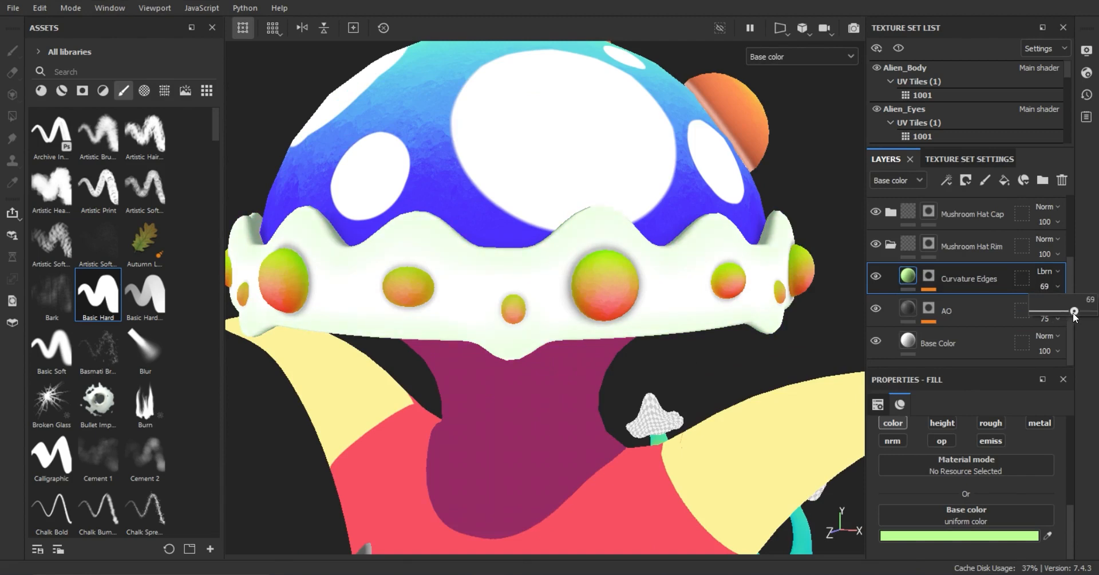
{"action": "left_click_drag", "start_coordinate": [1075, 311], "coordinate": [1075, 312]}
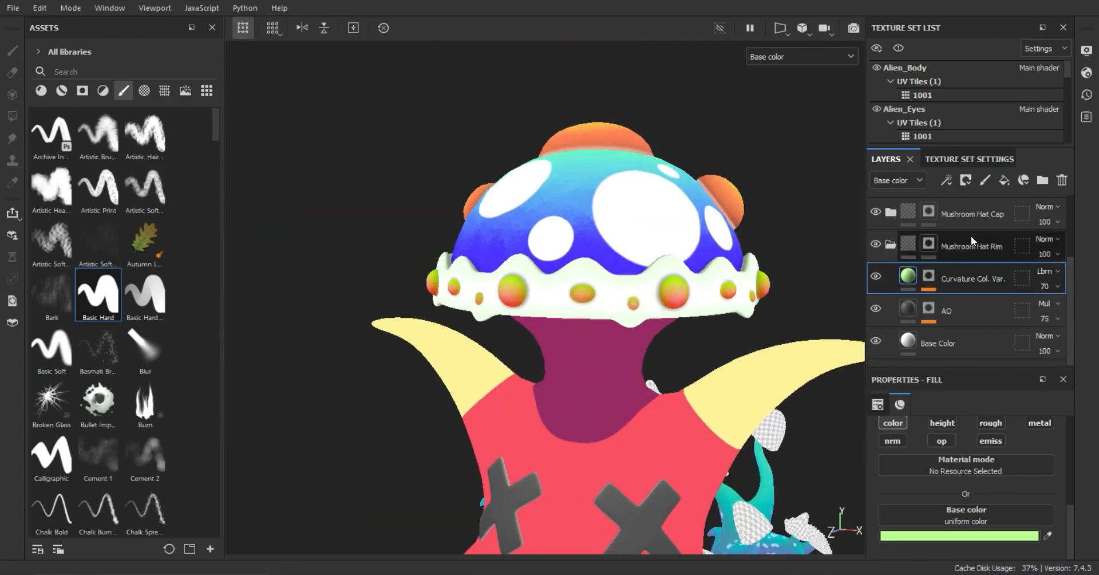
Add a fill layer named Position Col. Var. with a black mask above Curvature Col. Var. in the Mushroom Hat Rim folder.
{"action": "left_click", "coordinate": [1004, 180]}
{"action": "double_click", "coordinate": [951, 274]}
{"action": "type", "text": "r."}
{"action": "key", "text": "Return"}
{"action": "left_click", "coordinate": [966, 180]}
{"action": "left_click", "coordinate": [972, 198]}
{"action": "key", "text": "f"}
{"action": "scroll", "coordinate": [579, 261], "scroll_direction": "up", "scroll_amount": 3}
{"action": "scroll", "coordinate": [579, 261], "scroll_direction": "down", "scroll_amount": 3}
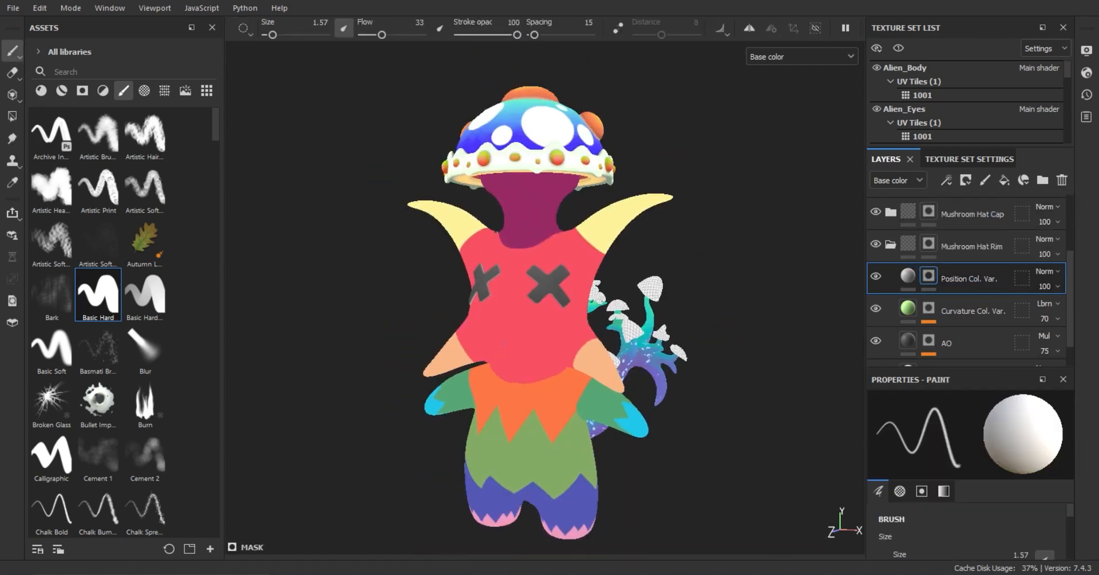
Set the hat rim's Position Col. Var. layer opacity to 75.
{"action": "left_click", "coordinate": [1050, 253]}
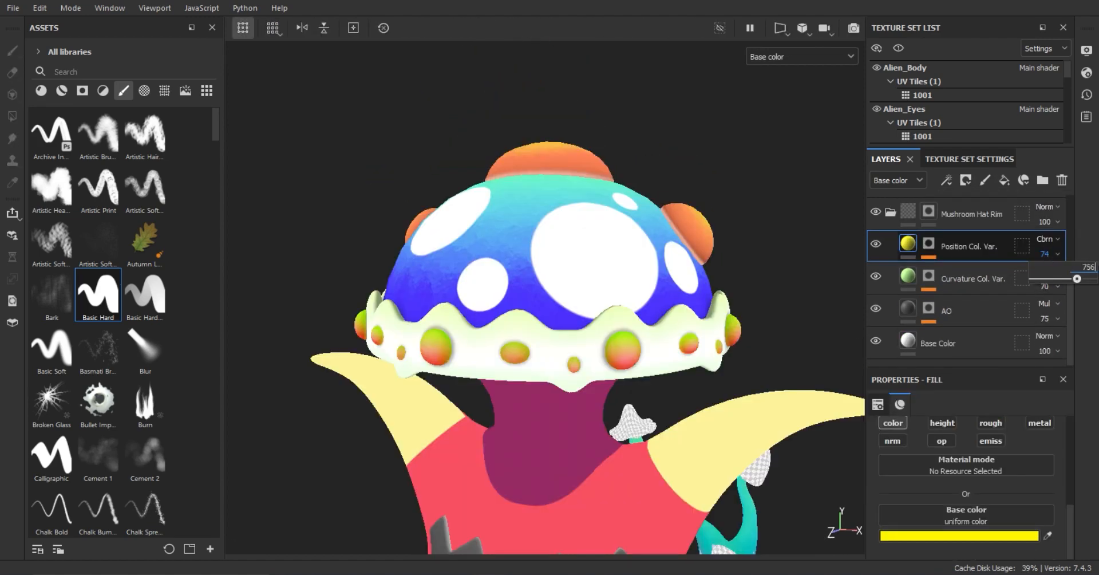
{"action": "key", "text": "BackSpace"}
{"action": "key", "text": "Return"}
Add a new fill layer above Position Col. Var. in the Mushroom Hat Rim folder.
{"action": "right_click_drag", "start_coordinate": [590, 261], "coordinate": [547, 277], "text": "alt"}
{"action": "scroll", "coordinate": [547, 247], "scroll_direction": "up", "scroll_amount": 2}
{"action": "left_click", "coordinate": [1004, 180]}
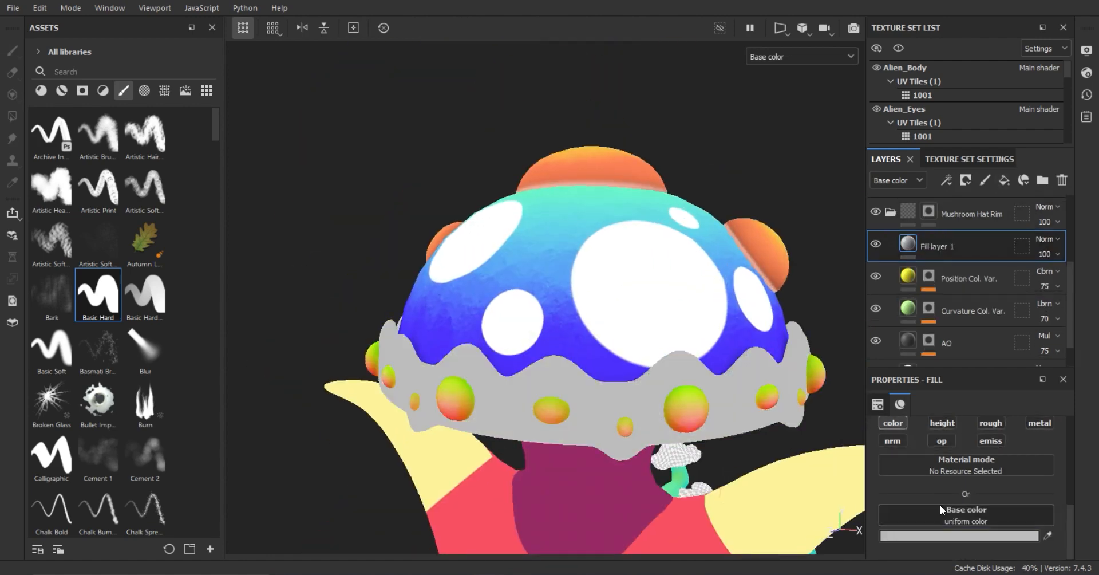
Set the new Mushroom Hat Rim fill layer's base color to white and hide that layer.
{"action": "left_click", "coordinate": [940, 535]}
{"action": "left_click", "coordinate": [763, 212]}
{"action": "left_click", "coordinate": [930, 191]}
{"action": "scroll", "coordinate": [927, 314], "scroll_direction": "up", "scroll_amount": 1}
{"action": "left_click", "coordinate": [876, 289]}
{"action": "middle_click_drag", "start_coordinate": [644, 318], "coordinate": [567, 228], "text": "alt"}
{"action": "scroll", "coordinate": [595, 212], "scroll_direction": "down", "scroll_amount": 3}
{"action": "left_click_drag", "start_coordinate": [595, 212], "coordinate": [566, 211], "text": "alt"}
{"action": "scroll", "coordinate": [565, 211], "scroll_direction": "down", "scroll_amount": 1}
{"action": "scroll", "coordinate": [565, 211], "scroll_direction": "up", "scroll_amount": 3}
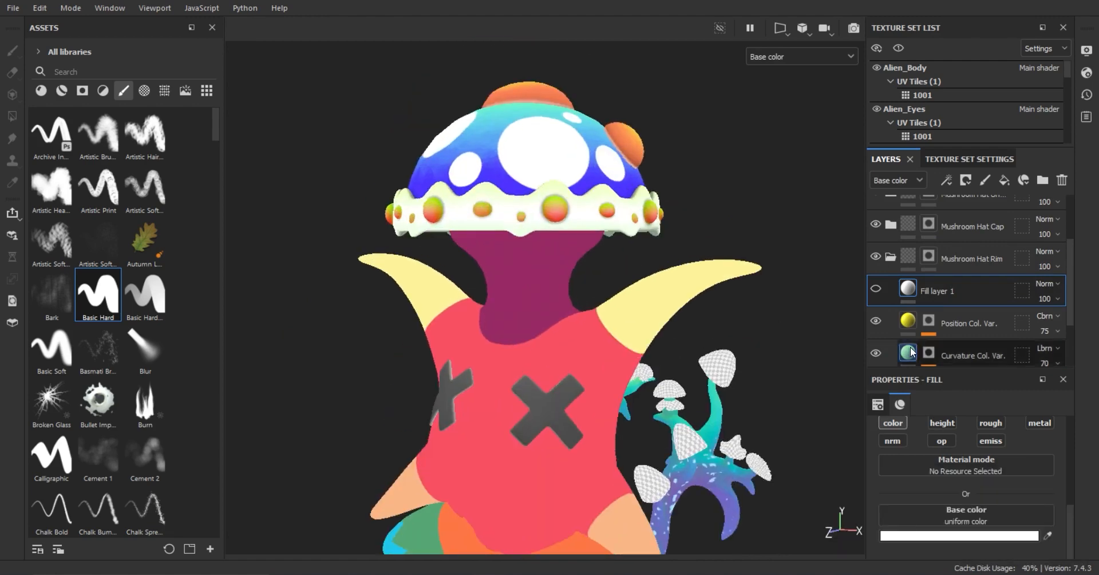
Cycle through the mesh maps as far as Curvature to examine the mushroom hat, and collapse the Mushroom Hat Rim folder.
{"action": "key", "text": "b"}
{"action": "key", "text": "b"}
{"action": "key", "text": "b"}
{"action": "key", "text": "b"}
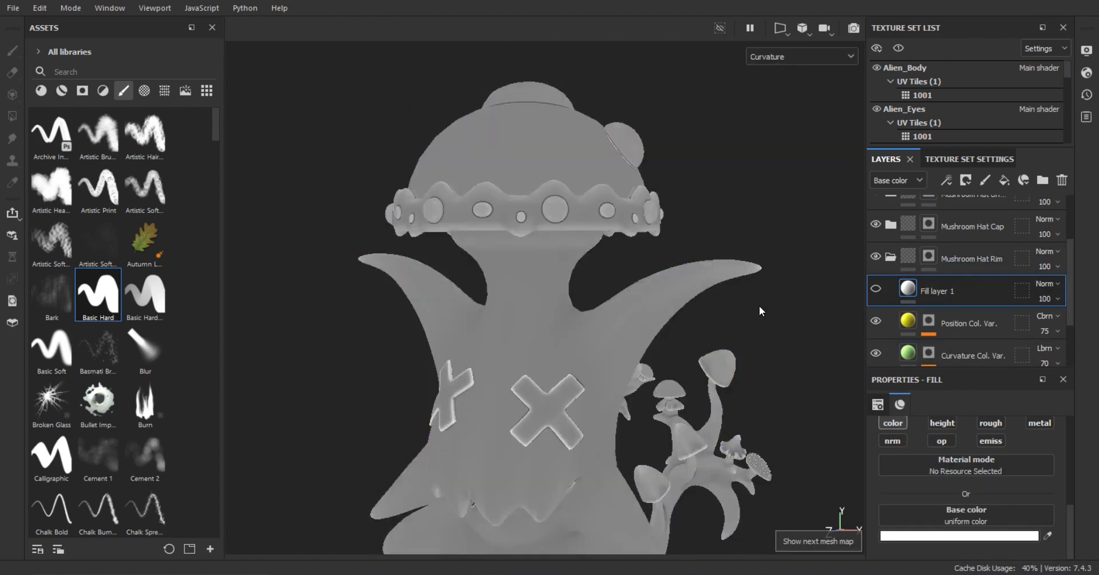
{"action": "key", "text": "c"}
{"action": "left_click", "coordinate": [890, 257]}
{"action": "scroll", "coordinate": [536, 269], "scroll_direction": "down", "scroll_amount": 3}
{"action": "key", "text": "f"}
{"action": "left_click_drag", "start_coordinate": [573, 189], "coordinate": [545, 281], "text": "alt"}
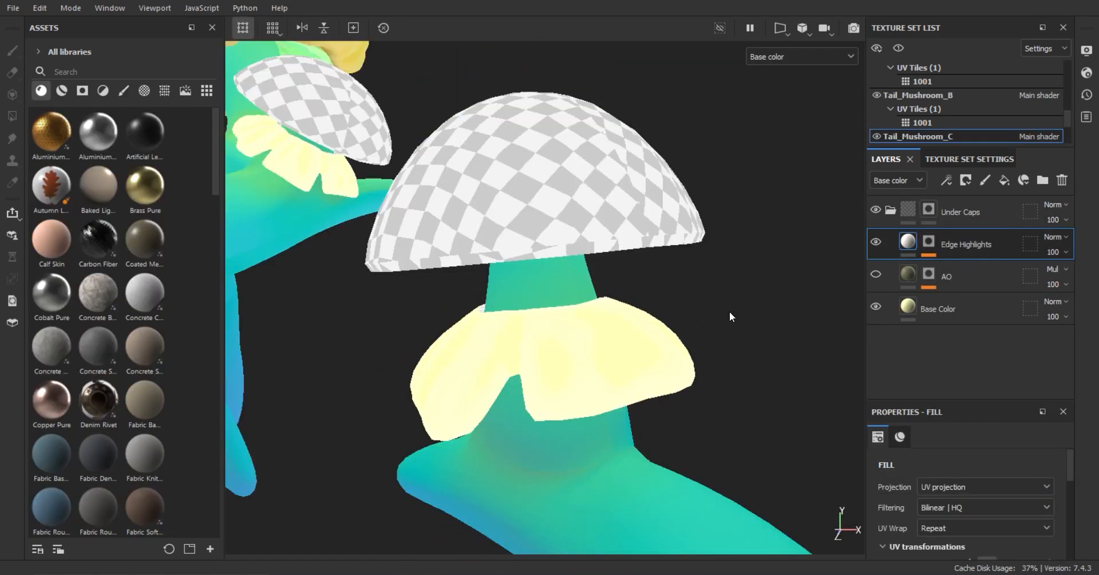
Set the Mask Editor's Global Balance to about 0.56 in the Edge Highlights mask of Tail_Mushroom_C's under caps.
{"action": "left_click", "coordinate": [929, 241]}
{"action": "left_click", "coordinate": [931, 289]}
{"action": "left_click_drag", "start_coordinate": [545, 281], "coordinate": [690, 371], "text": "alt"}
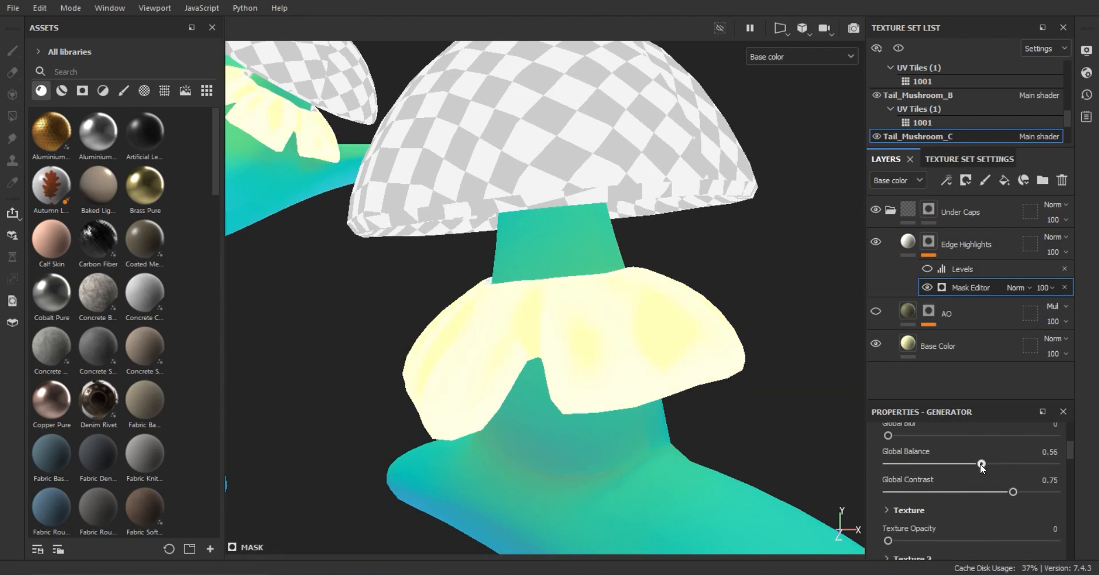
{"action": "left_click", "coordinate": [943, 274]}
Change the Edge Highlights layer's base color from white to a very pale yellow.
{"action": "left_click", "coordinate": [908, 241]}
{"action": "left_click", "coordinate": [1013, 535]}
{"action": "left_click_drag", "start_coordinate": [953, 312], "coordinate": [910, 173]}
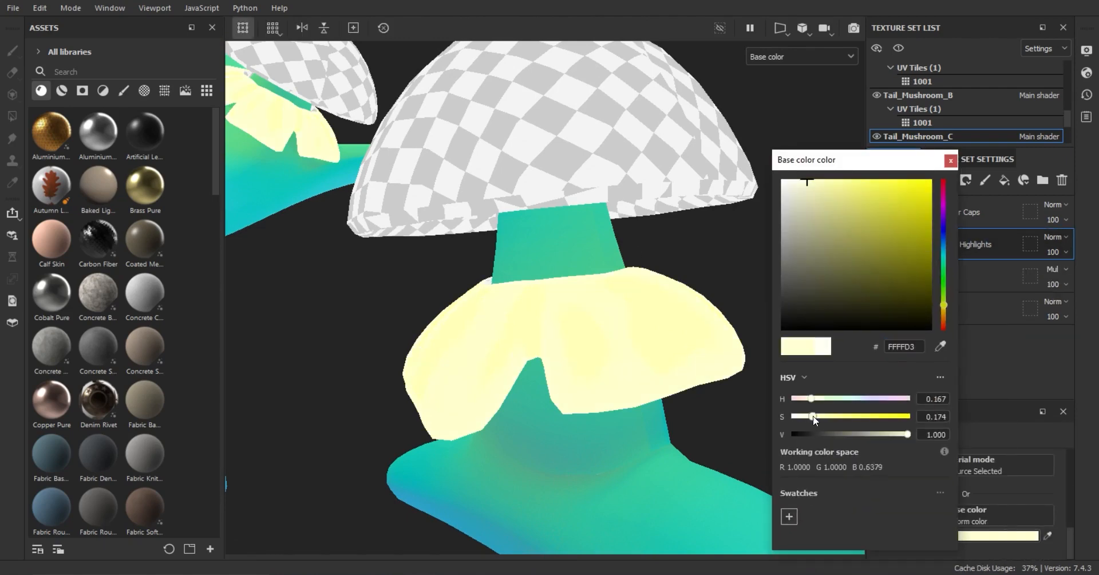
{"action": "left_click_drag", "start_coordinate": [803, 421], "coordinate": [806, 421]}
{"action": "right_click_drag", "start_coordinate": [567, 269], "coordinate": [497, 251], "text": "alt"}
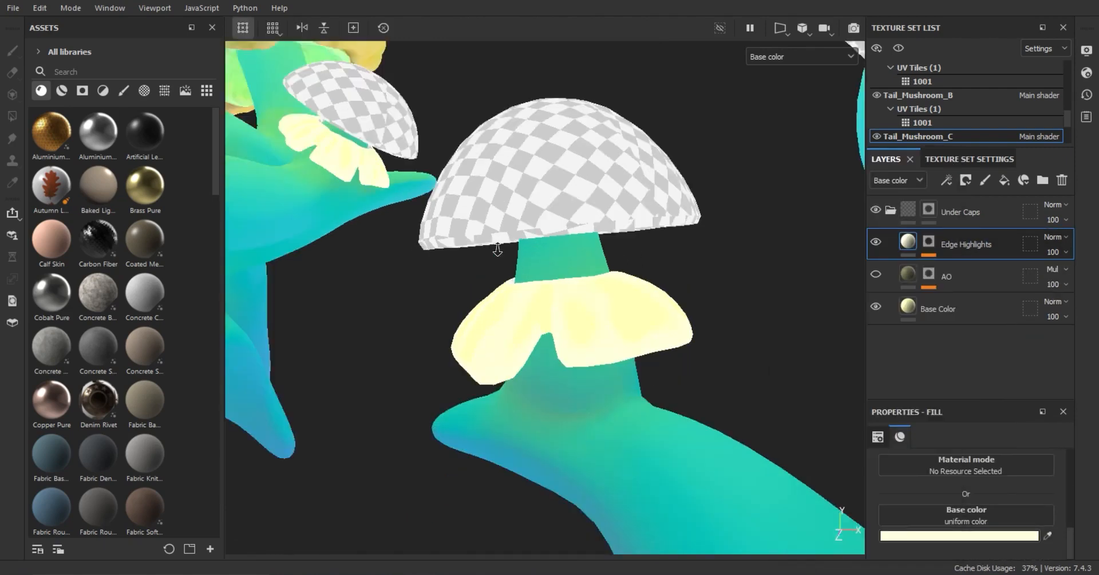
{"action": "left_click_drag", "start_coordinate": [498, 250], "coordinate": [602, 294], "text": "alt"}
{"action": "right_click_drag", "start_coordinate": [844, 282], "coordinate": [652, 343], "text": "alt"}
{"action": "left_click_drag", "start_coordinate": [652, 344], "coordinate": [520, 314], "text": "alt"}
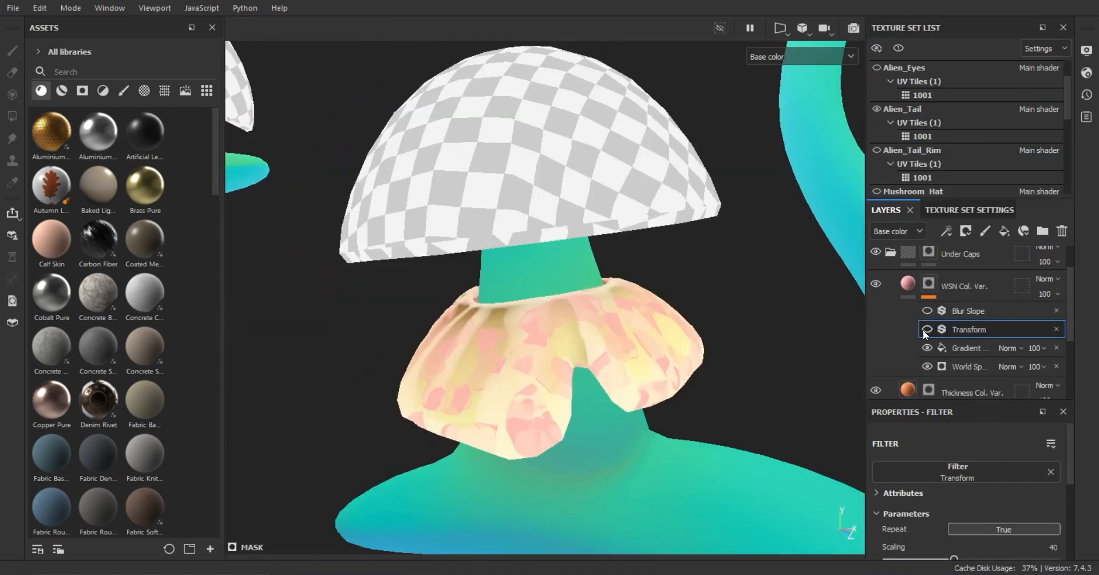
Remove the Gradient fill, Transform and Blur Slope effects from the WSN Col. Var. layer's mask.
{"action": "right_click_drag", "start_coordinate": [629, 258], "coordinate": [715, 240], "text": "alt"}
{"action": "left_click_drag", "start_coordinate": [715, 240], "coordinate": [502, 335], "text": "alt"}
{"action": "right_click_drag", "start_coordinate": [503, 335], "coordinate": [572, 326], "text": "alt"}
{"action": "left_click_drag", "start_coordinate": [573, 326], "coordinate": [517, 342], "text": "alt"}
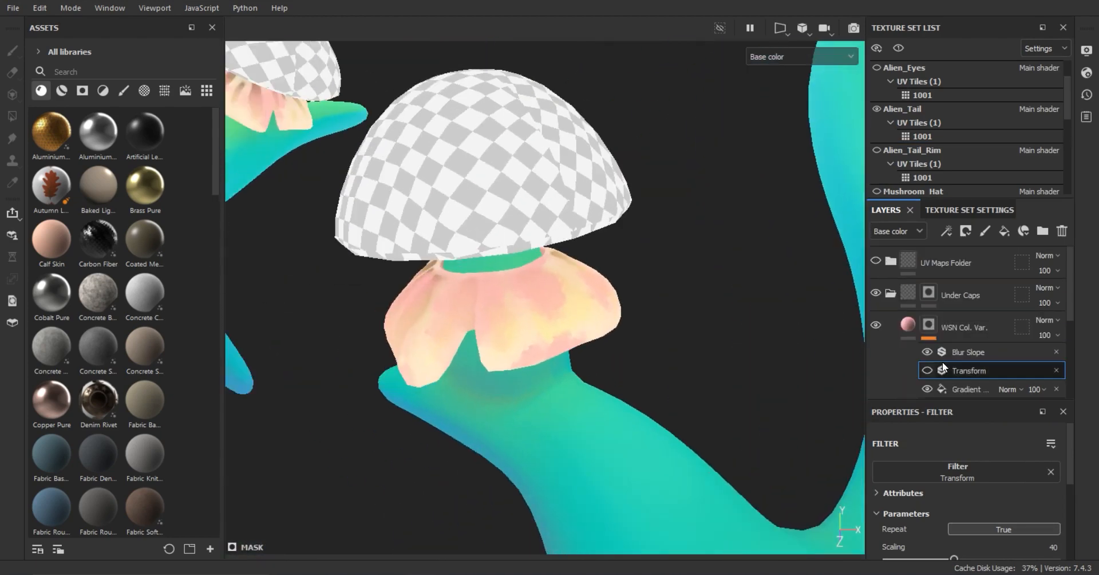
{"action": "left_click", "coordinate": [907, 324]}
{"action": "left_click", "coordinate": [929, 324]}
{"action": "scroll", "coordinate": [994, 309], "scroll_direction": "down", "scroll_amount": 1}
{"action": "left_click", "coordinate": [983, 347]}
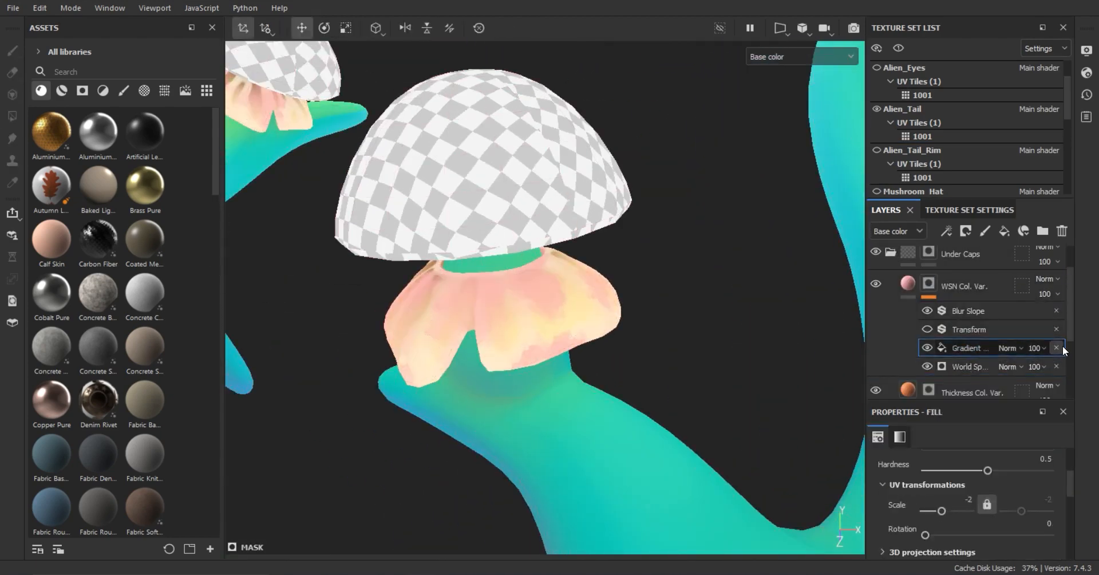
{"action": "left_click", "coordinate": [1056, 347]}
{"action": "left_click", "coordinate": [1056, 310]}
{"action": "left_click", "coordinate": [1056, 310]}
Add Levels to the WSN Col. Var. mask with the black point at 0.34, midtones at 5.933 and white point at 0.936.
{"action": "left_click_drag", "start_coordinate": [675, 298], "coordinate": [554, 318], "text": "alt"}
{"action": "right_click_drag", "start_coordinate": [554, 318], "coordinate": [622, 323], "text": "alt"}
{"action": "left_click", "coordinate": [947, 231]}
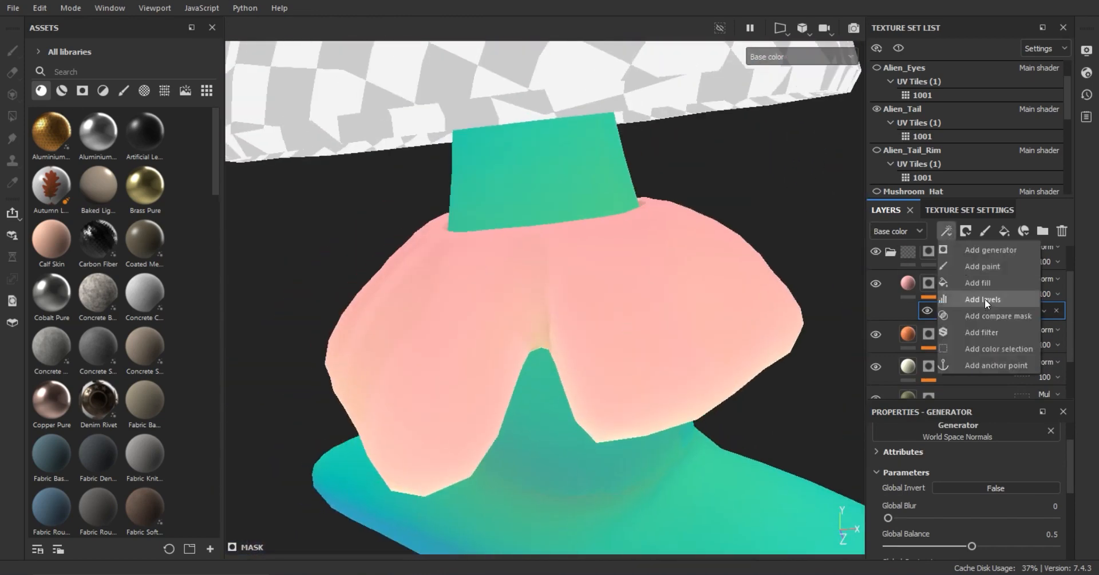
{"action": "left_click", "coordinate": [985, 298]}
{"action": "left_click_drag", "start_coordinate": [967, 470], "coordinate": [1004, 467]}
{"action": "left_click_drag", "start_coordinate": [994, 470], "coordinate": [1040, 467]}
{"action": "left_click_drag", "start_coordinate": [881, 469], "coordinate": [982, 470]}
{"action": "left_click_drag", "start_coordinate": [764, 240], "coordinate": [635, 359], "text": "alt"}
{"action": "middle_click_drag", "start_coordinate": [635, 358], "coordinate": [631, 283], "text": "alt"}
{"action": "scroll", "coordinate": [632, 284], "scroll_direction": "up", "scroll_amount": 3}
{"action": "left_click_drag", "start_coordinate": [983, 469], "coordinate": [967, 471]}
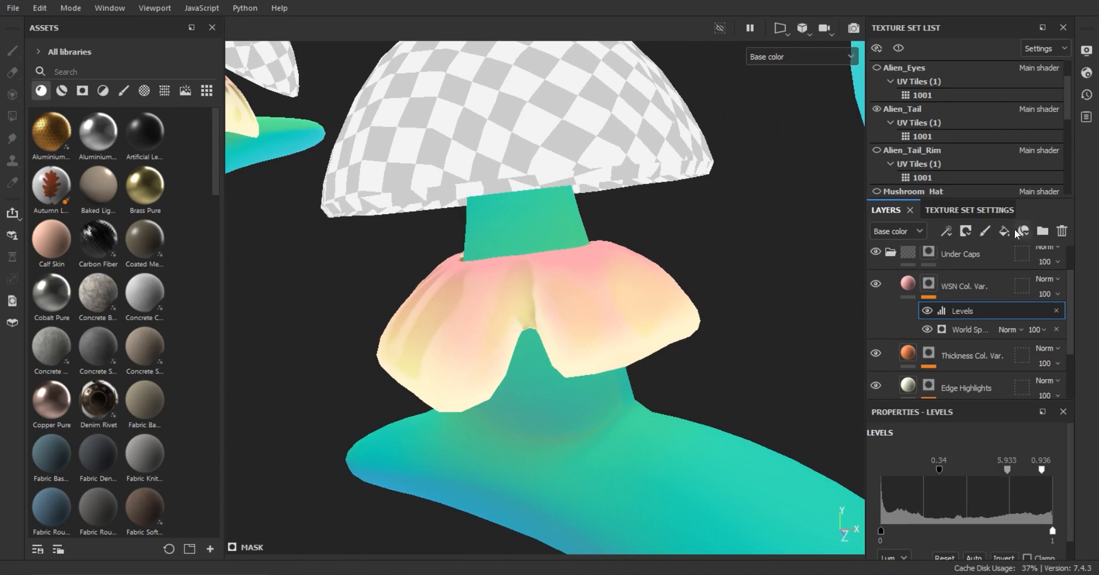
Add a Blur Slope filter above Levels in the WSN Col. Var. mask with an intensity of 1.5.
{"action": "left_click", "coordinate": [946, 231]}
{"action": "left_click", "coordinate": [981, 332]}
{"action": "left_click", "coordinate": [980, 459]}
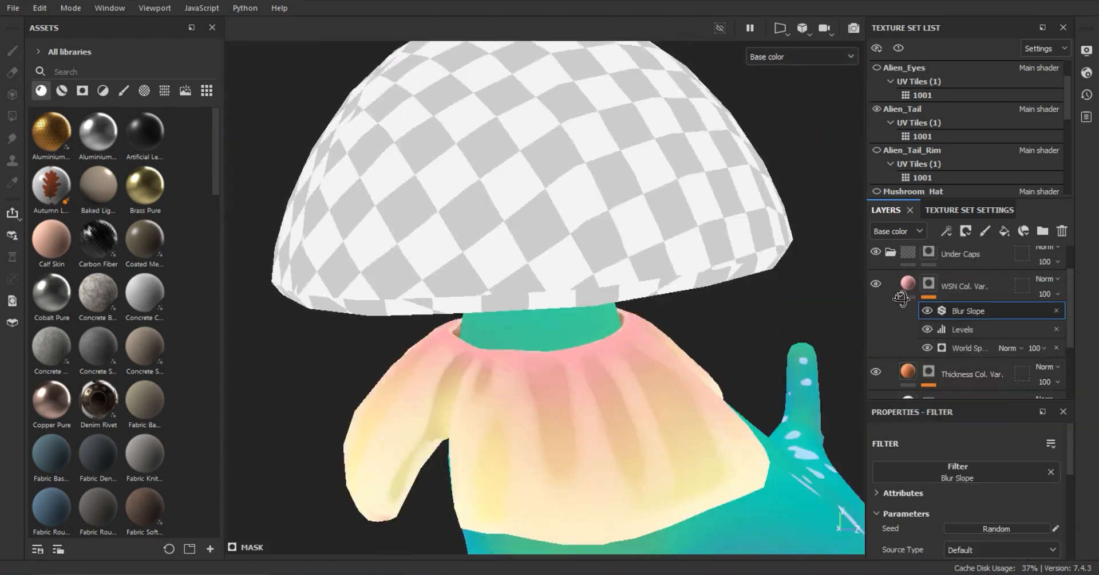
{"action": "scroll", "coordinate": [569, 297], "scroll_direction": "down", "scroll_amount": 5}
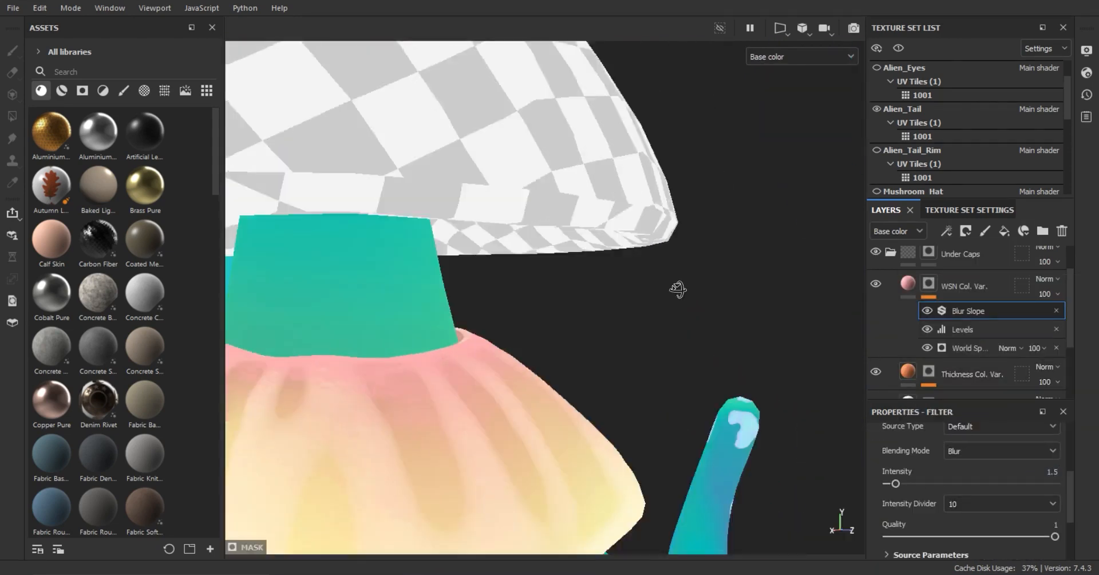
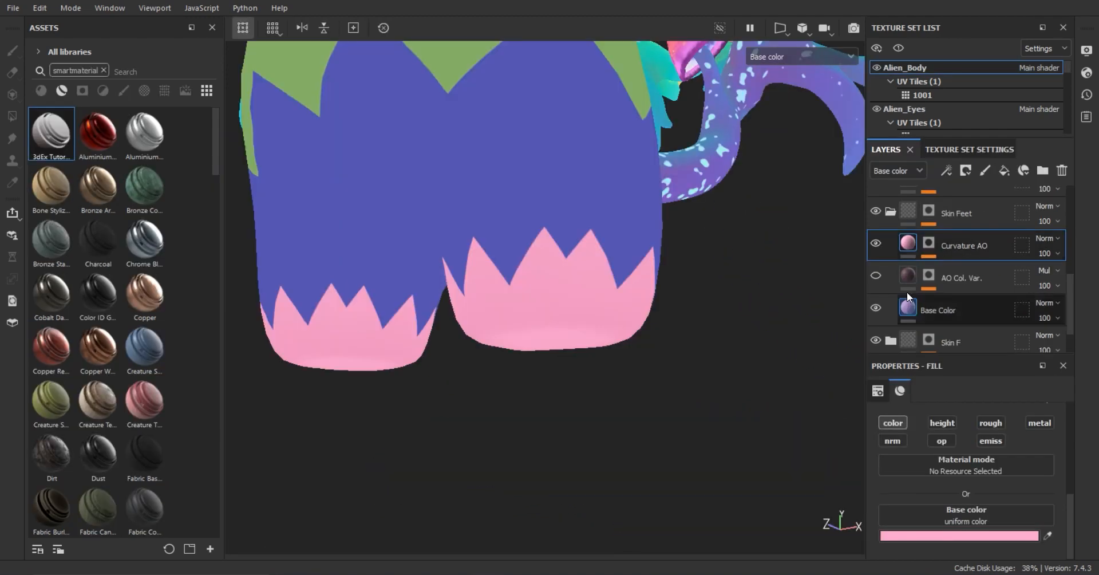
Set the Skin Feet Curvature AO layer's base color to pale pink FFF6FA and open its mask's Curvature generator.
{"action": "left_click", "coordinate": [993, 535]}
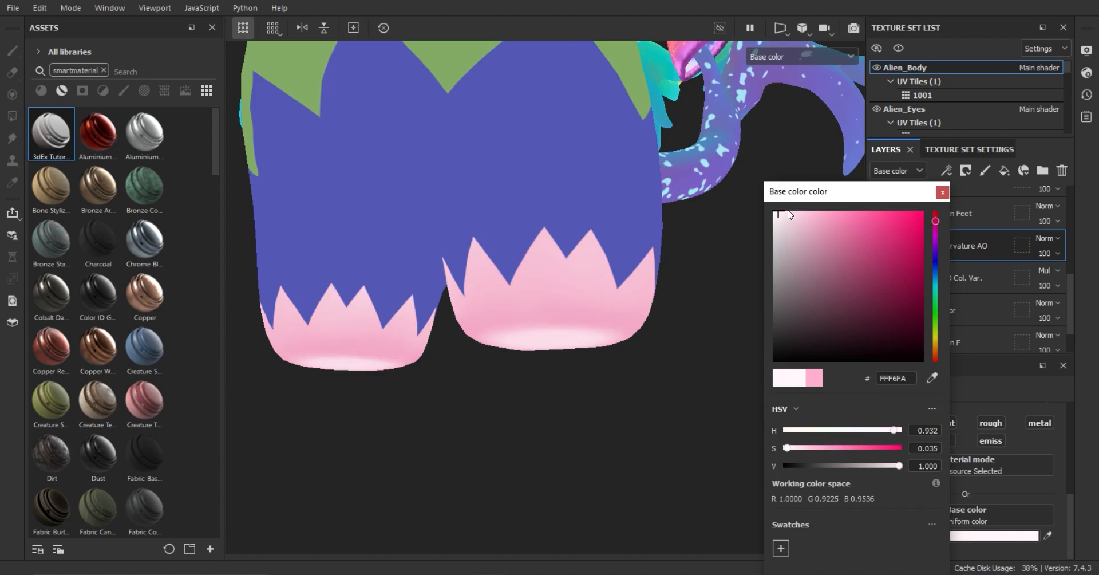
{"action": "left_click", "coordinate": [940, 192]}
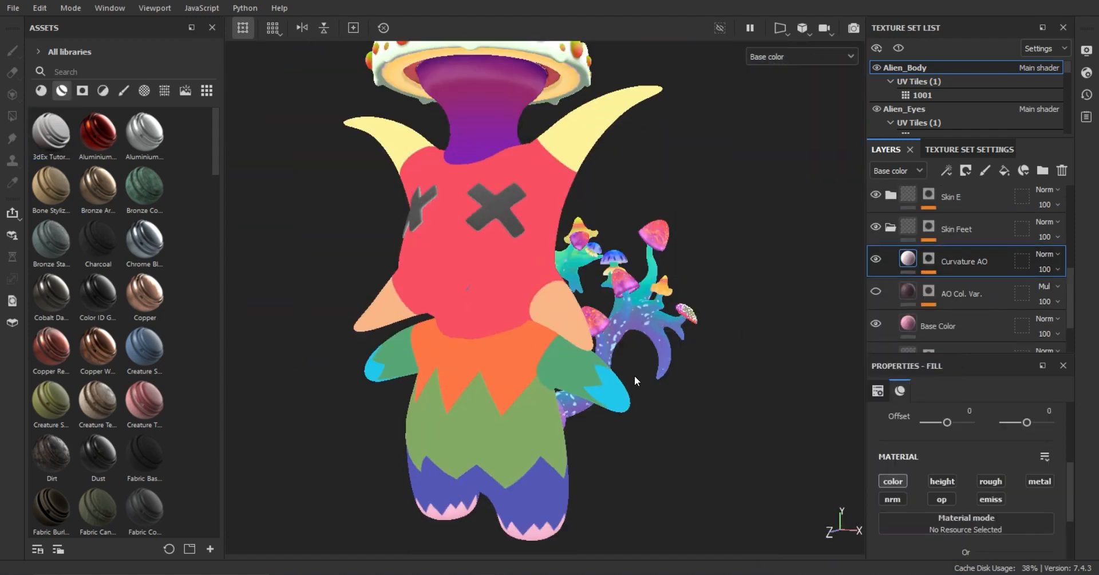
{"action": "right_click_drag", "start_coordinate": [633, 380], "coordinate": [627, 370], "text": "alt"}
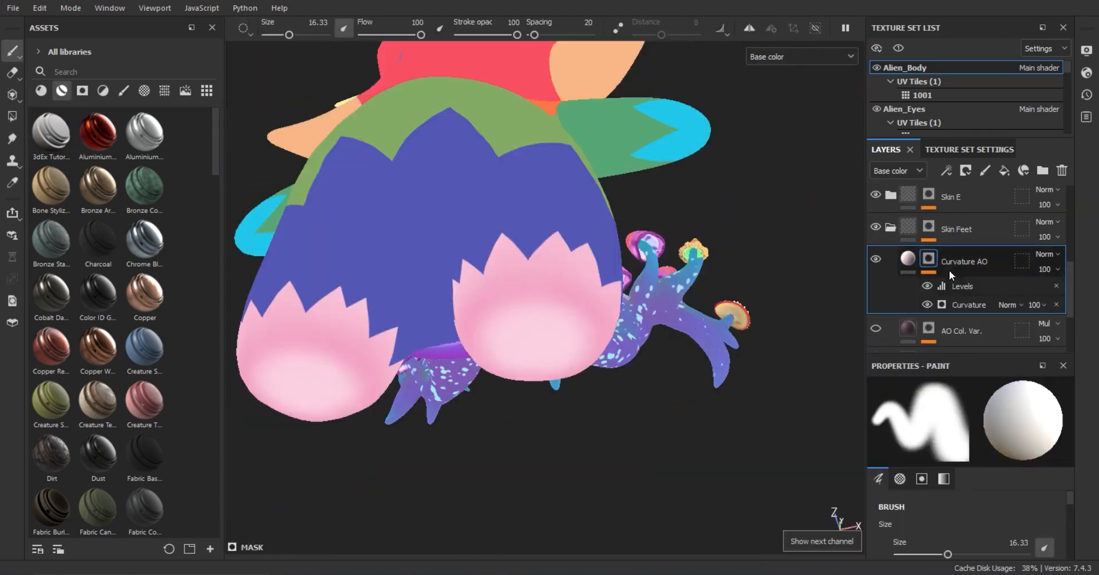
{"action": "left_click", "coordinate": [973, 305]}
{"action": "left_click", "coordinate": [995, 460]}
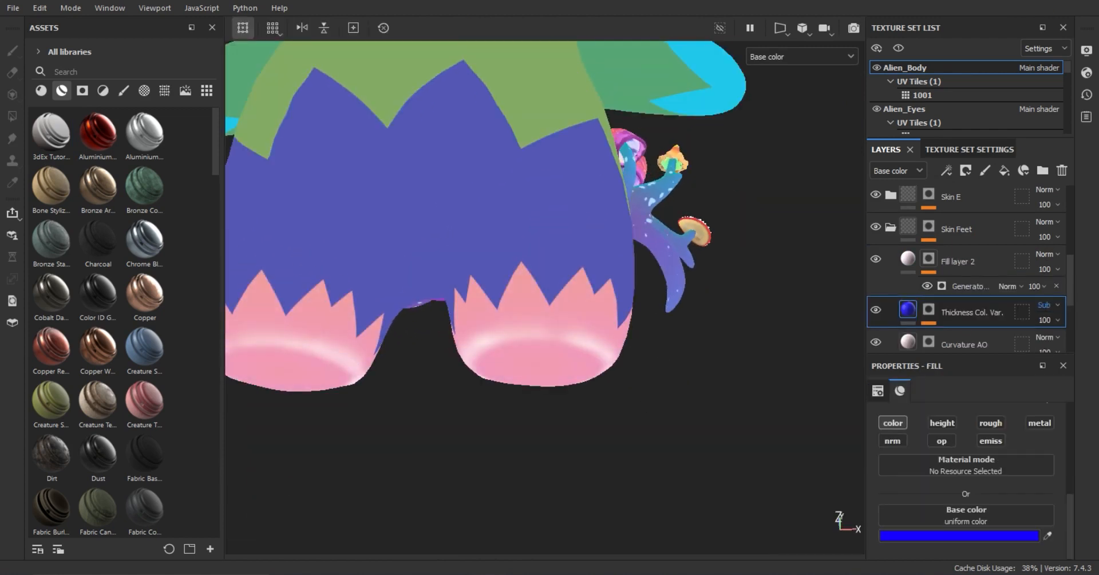
Try several blending modes on the Thickness Col. Var. layer in the Skin Feet folder and set it to Divide (Div).
{"action": "key", "text": "Down"}
{"action": "key", "text": "Down"}
{"action": "key", "text": "Down"}
{"action": "key", "text": "Down"}
{"action": "key", "text": "Down"}
{"action": "key", "text": "Down"}
{"action": "key", "text": "Down"}
{"action": "key", "text": "Down"}
{"action": "key", "text": "Down"}
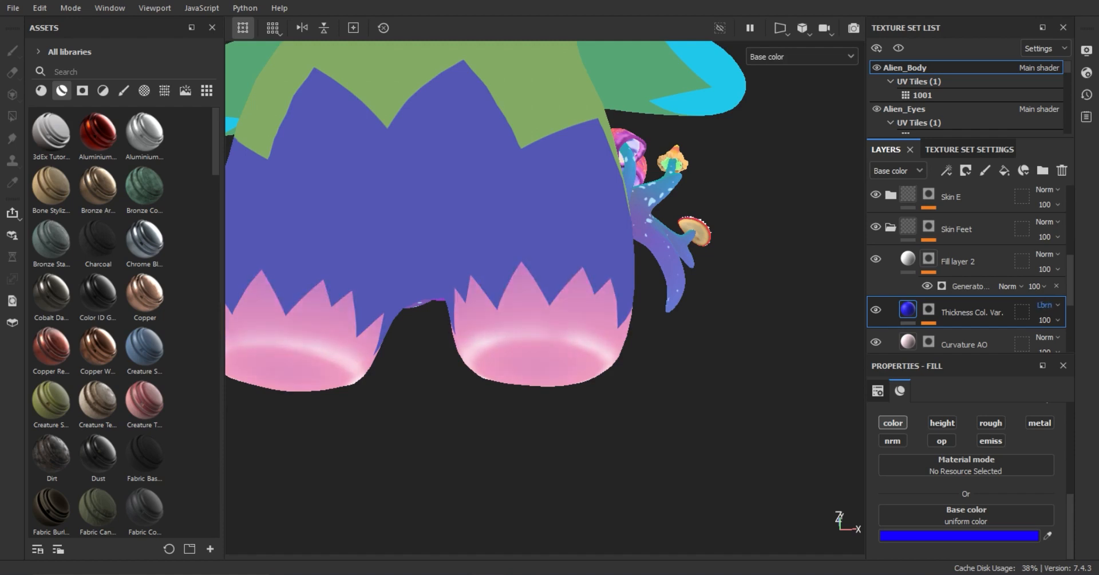
{"action": "key", "text": "Down"}
{"action": "left_click", "coordinate": [1046, 305]}
{"action": "left_click", "coordinate": [1037, 108]}
{"action": "left_click", "coordinate": [1049, 300]}
{"action": "left_click", "coordinate": [1028, 55]}
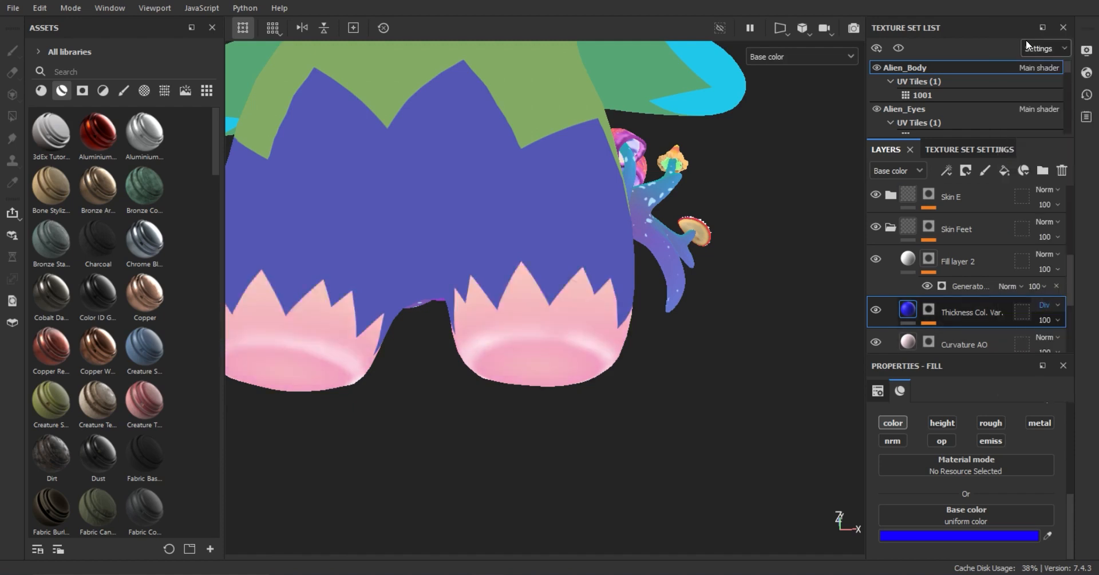
{"action": "scroll", "coordinate": [788, 329], "scroll_direction": "down", "scroll_amount": 5}
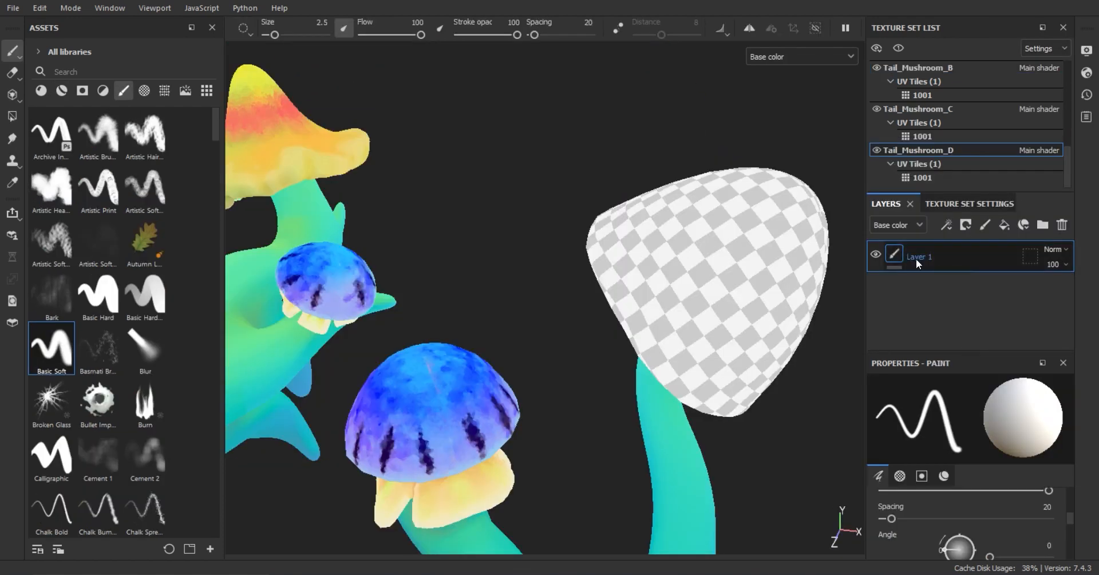
Give Tail_Mushroom_D a fill layer using only the color channel, with a white base color.
{"action": "left_click", "coordinate": [1003, 225]}
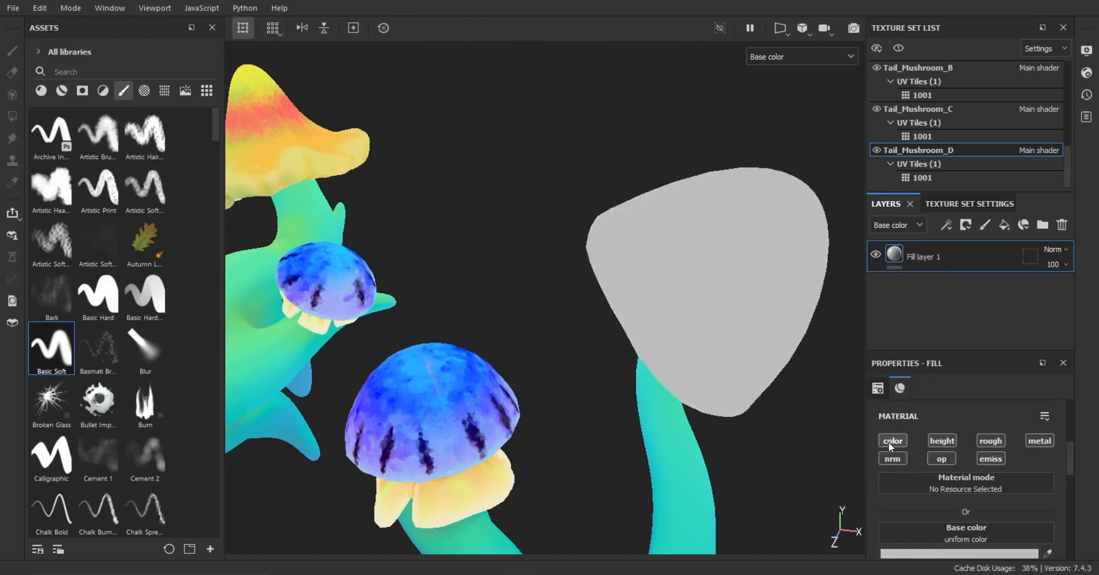
{"action": "left_click", "coordinate": [959, 552]}
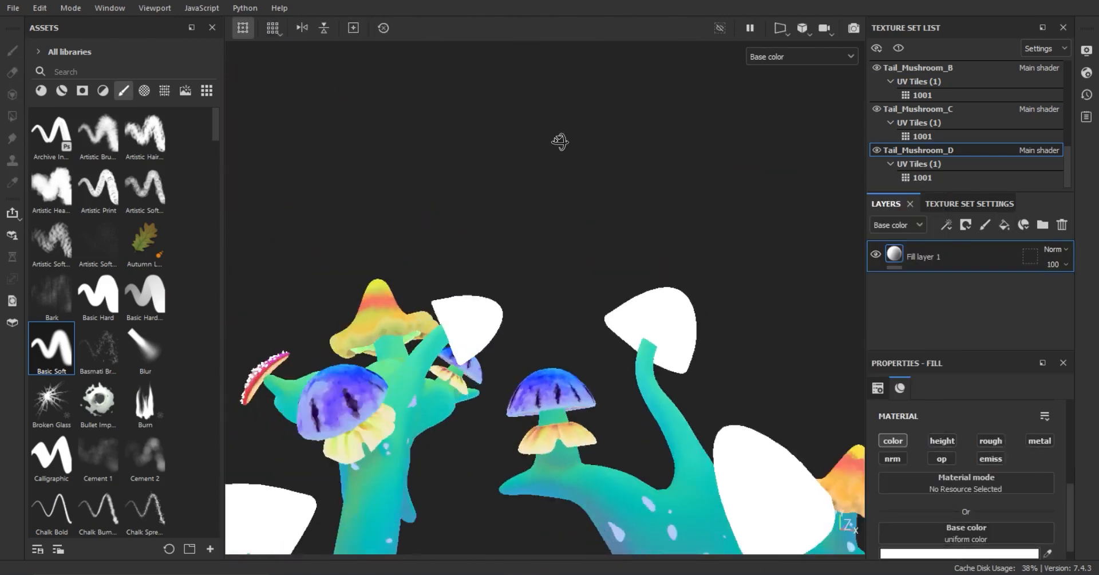
{"action": "left_click_drag", "start_coordinate": [560, 142], "coordinate": [711, 317], "text": "alt"}
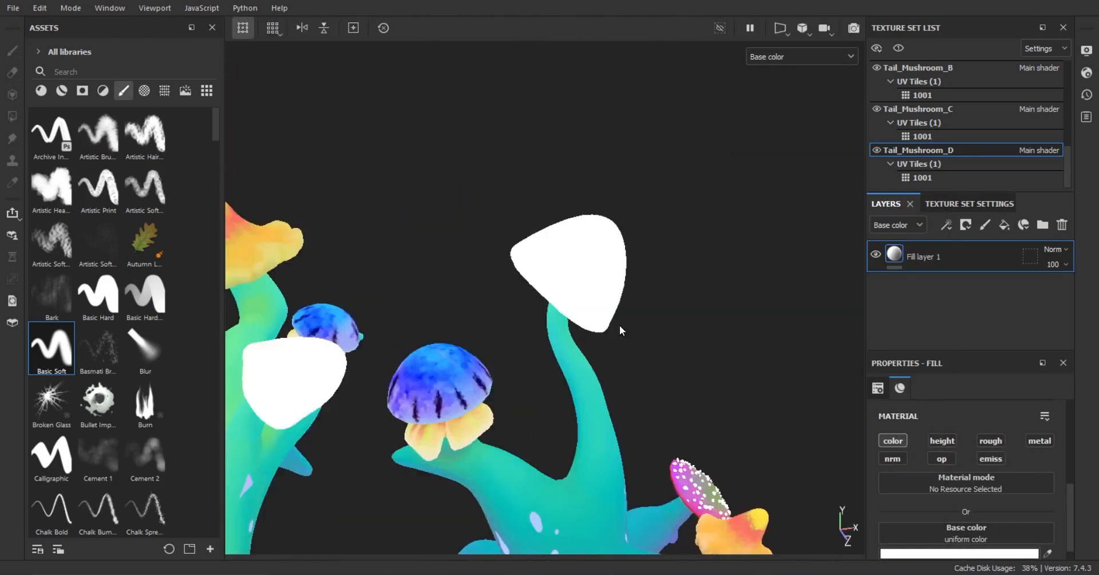
Show the 3D and UV views side by side and add a fill layer named UV Islands above Base Color.
{"action": "key", "text": "F1"}
{"action": "left_click_drag", "start_coordinate": [483, 318], "coordinate": [426, 183], "text": "alt"}
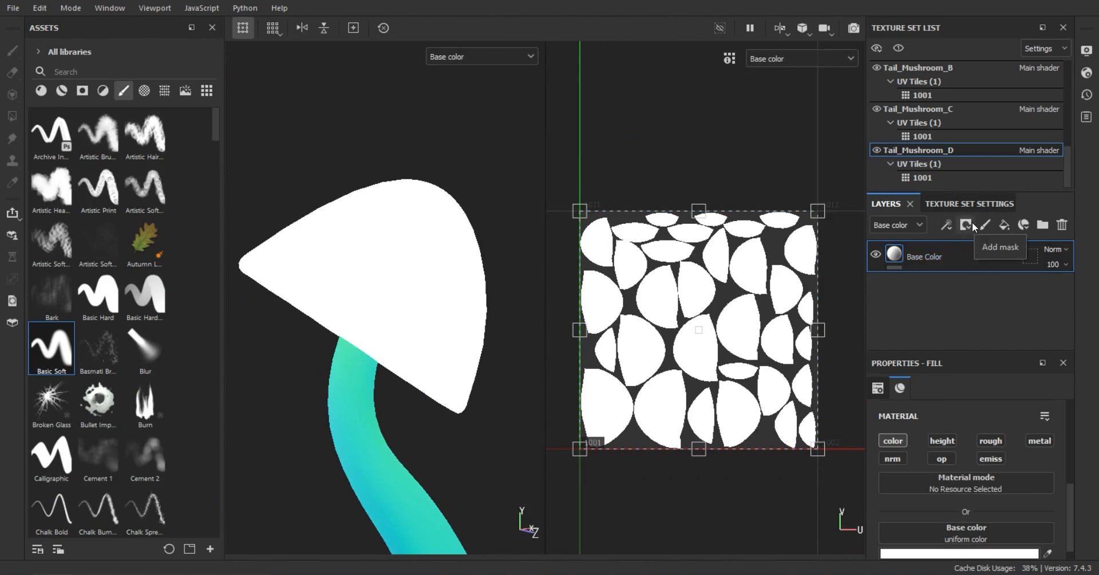
{"action": "left_click", "coordinate": [1004, 224]}
{"action": "double_click", "coordinate": [925, 256]}
{"action": "type", "text": "UV Islands"}
{"action": "key", "text": "Return"}
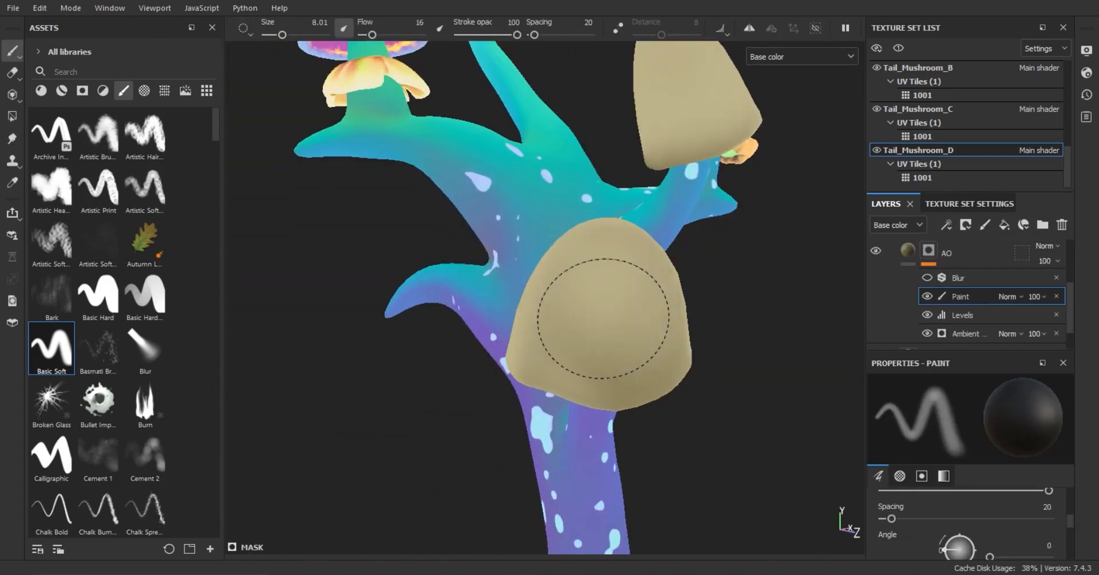
Rename the AO mask's paint effect as Correction and paint over the unwanted shading on the mushroom caps.
{"action": "double_click", "coordinate": [957, 292]}
{"action": "key", "text": "Return"}
{"action": "mouse_move", "coordinate": [734, 298]}
{"action": "left_mouse_down", "text": "alt"}
{"action": "mouse_move", "coordinate": [645, 313]}
{"action": "mouse_move", "coordinate": [664, 320]}
{"action": "left_mouse_up", "text": "alt"}
{"action": "mouse_move", "coordinate": [664, 320]}
{"action": "left_mouse_down", "text": "alt"}
{"action": "mouse_move", "coordinate": [597, 348]}
{"action": "mouse_move", "coordinate": [641, 332]}
{"action": "left_mouse_up", "text": "alt"}
{"action": "mouse_move", "coordinate": [641, 332]}
{"action": "left_mouse_down", "text": "alt"}
{"action": "mouse_move", "coordinate": [667, 319]}
{"action": "mouse_move", "coordinate": [685, 361]}
{"action": "mouse_move", "coordinate": [709, 334]}
{"action": "mouse_move", "coordinate": [572, 344]}
{"action": "left_mouse_up", "text": "alt"}
{"action": "scroll", "coordinate": [667, 318], "scroll_direction": "down", "scroll_amount": 3}
{"action": "scroll", "coordinate": [685, 361], "scroll_direction": "up", "scroll_amount": 3}
{"action": "key", "text": "bracketleft"}
{"action": "mouse_move", "coordinate": [572, 344]}
{"action": "left_mouse_down"}
{"action": "mouse_move", "coordinate": [569, 277]}
{"action": "mouse_move", "coordinate": [541, 306]}
{"action": "left_mouse_up"}
Paint out the remaining dark seam marks on the caps using a smaller soft brush, size about 3.11 and flow 12.
{"action": "mouse_move", "coordinate": [541, 306]}
{"action": "left_mouse_down", "text": "alt"}
{"action": "mouse_move", "coordinate": [409, 177]}
{"action": "mouse_move", "coordinate": [647, 289]}
{"action": "mouse_move", "coordinate": [503, 233]}
{"action": "mouse_move", "coordinate": [544, 245]}
{"action": "mouse_move", "coordinate": [624, 321]}
{"action": "mouse_move", "coordinate": [1080, 344]}
{"action": "mouse_move", "coordinate": [627, 210]}
{"action": "left_mouse_up", "text": "alt"}
{"action": "scroll", "coordinate": [736, 364], "scroll_direction": "up", "scroll_amount": 2}
{"action": "mouse_move", "coordinate": [515, 407]}
{"action": "left_mouse_down", "text": "alt"}
{"action": "mouse_move", "coordinate": [583, 362]}
{"action": "mouse_move", "coordinate": [625, 422]}
{"action": "mouse_move", "coordinate": [557, 297]}
{"action": "mouse_move", "coordinate": [461, 363]}
{"action": "left_mouse_up", "text": "alt"}
{"action": "key", "text": "bracketleft"}
{"action": "key", "text": "bracketleft"}
{"action": "scroll", "coordinate": [625, 422], "scroll_direction": "down", "scroll_amount": 4}
{"action": "scroll", "coordinate": [461, 364], "scroll_direction": "up", "scroll_amount": 4}
{"action": "right_click_drag", "start_coordinate": [462, 364], "coordinate": [435, 364], "text": "ctrl"}
{"action": "left_click", "coordinate": [516, 370]}
{"action": "mouse_move", "coordinate": [462, 364]}
{"action": "left_mouse_down", "text": "ctrl"}
{"action": "mouse_move", "coordinate": [509, 371]}
{"action": "mouse_move", "coordinate": [665, 223]}
{"action": "mouse_move", "coordinate": [488, 60]}
{"action": "mouse_move", "coordinate": [440, 60]}
{"action": "left_mouse_up", "text": "ctrl"}
{"action": "scroll", "coordinate": [471, 395], "scroll_direction": "down", "scroll_amount": 3}
{"action": "scroll", "coordinate": [488, 60], "scroll_direction": "up", "scroll_amount": 3}
{"action": "right_click_drag", "start_coordinate": [442, 388], "coordinate": [452, 388], "text": "ctrl"}
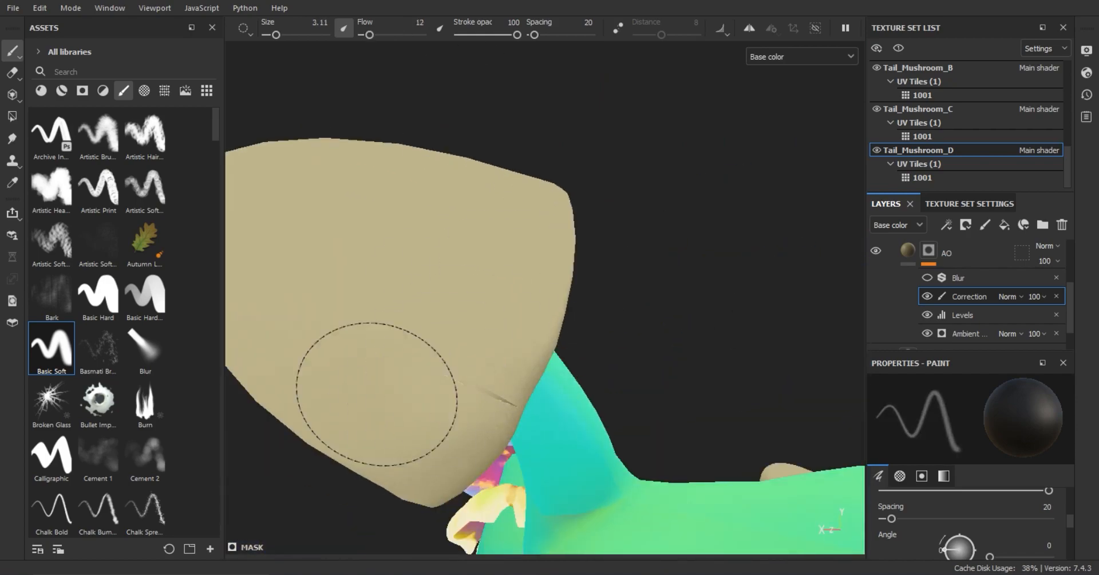
{"action": "scroll", "coordinate": [441, 366], "scroll_direction": "down", "scroll_amount": 3}
{"action": "mouse_move", "coordinate": [441, 367]}
{"action": "left_mouse_down", "text": "alt"}
{"action": "mouse_move", "coordinate": [627, 152]}
{"action": "mouse_move", "coordinate": [560, 319]}
{"action": "left_mouse_up", "text": "alt"}
{"action": "scroll", "coordinate": [560, 318], "scroll_direction": "up", "scroll_amount": 3}
{"action": "scroll", "coordinate": [600, 300], "scroll_direction": "down", "scroll_amount": 3}
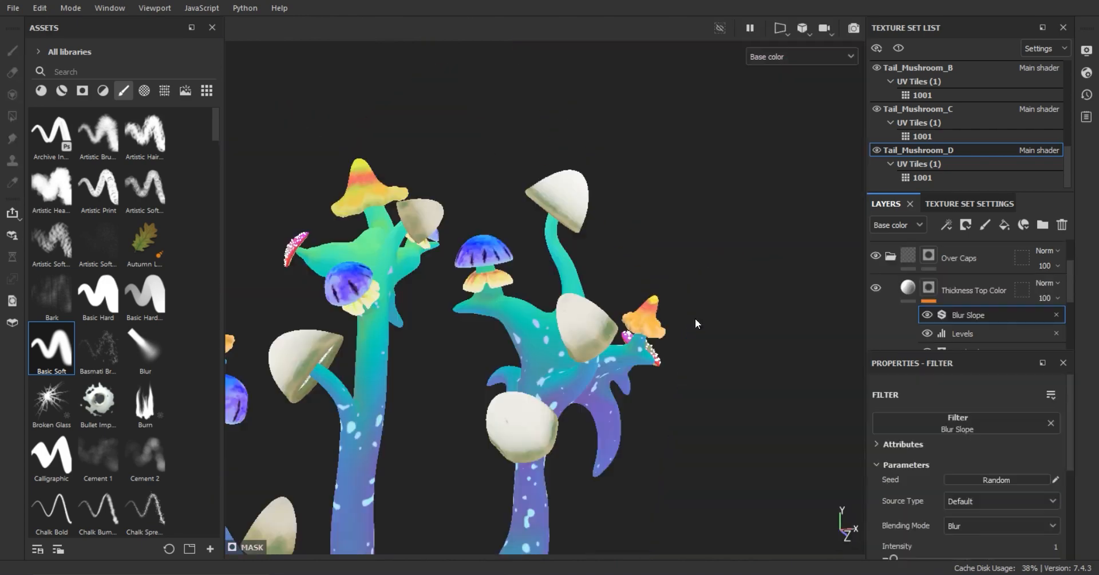
Set the Blur Slope intensity to 1.5 in the Thickness Top Color mask and change the layer's base color to orange-brown.
{"action": "scroll", "coordinate": [963, 476], "scroll_direction": "down", "scroll_amount": 2}
{"action": "scroll", "coordinate": [545, 268], "scroll_direction": "down", "scroll_amount": 1}
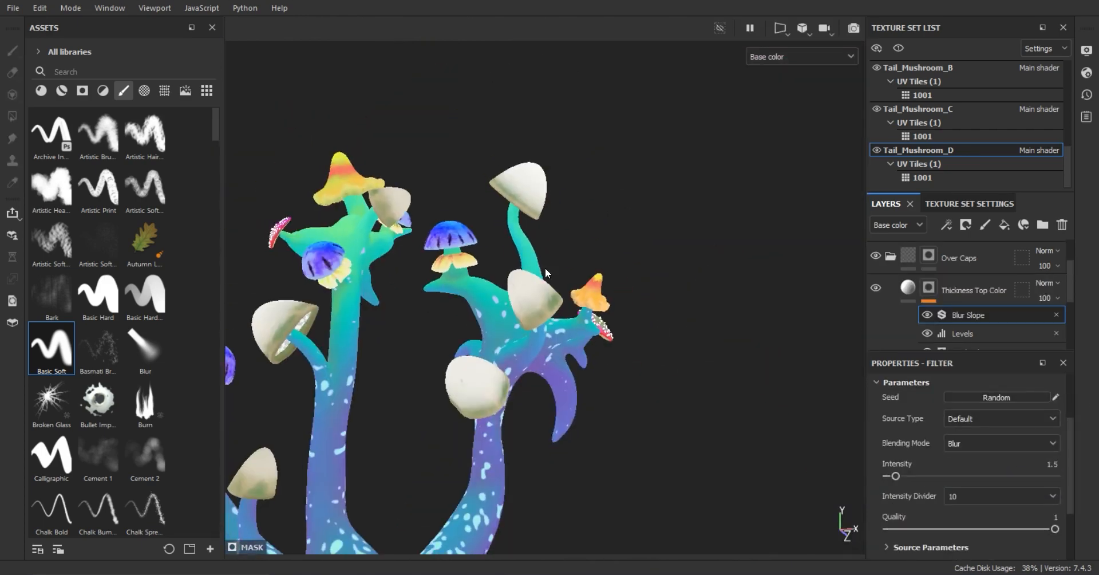
{"action": "middle_click_drag", "start_coordinate": [544, 267], "coordinate": [574, 271], "text": "alt"}
{"action": "left_click", "coordinate": [909, 291]}
{"action": "left_click_drag", "start_coordinate": [1047, 535], "coordinate": [628, 284]}
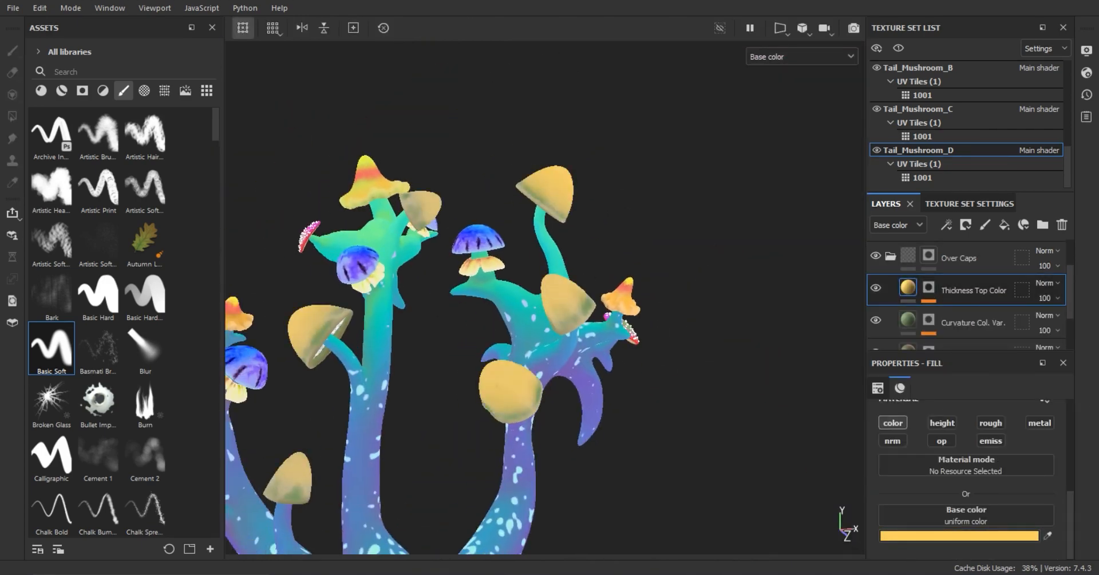
{"action": "scroll", "coordinate": [451, 342], "scroll_direction": "up", "scroll_amount": 2}
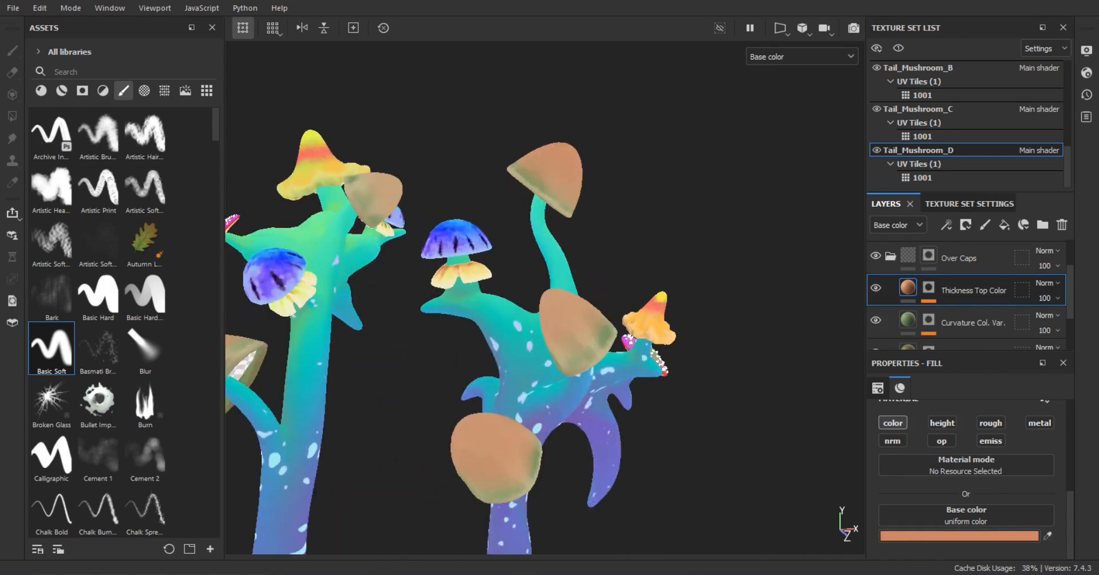
Add a paint effect above Blur Slope in the Thickness Top Color mask and re-enable Blur Slope and Levels.
{"action": "left_click", "coordinate": [928, 287]}
{"action": "left_click", "coordinate": [938, 315]}
{"action": "left_click", "coordinate": [946, 224]}
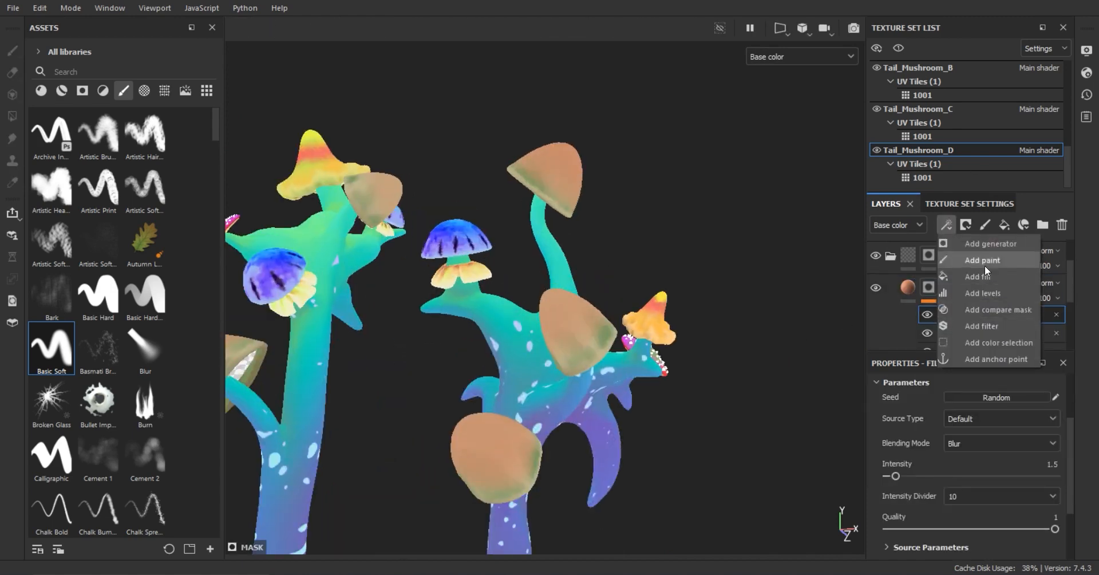
{"action": "left_click", "coordinate": [984, 266]}
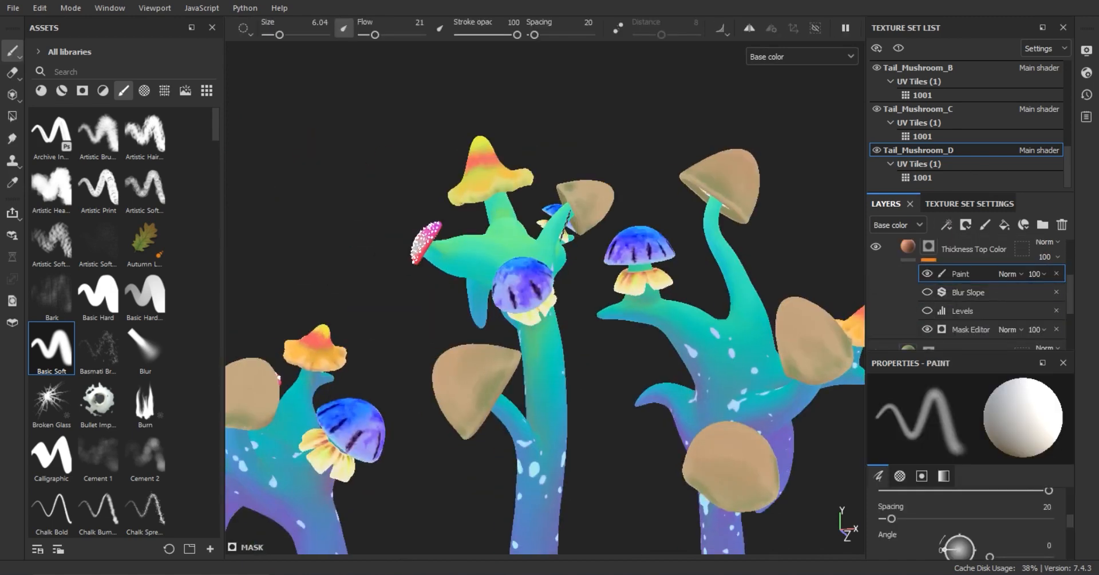
{"action": "left_click_drag", "start_coordinate": [568, 218], "coordinate": [505, 192], "text": "alt"}
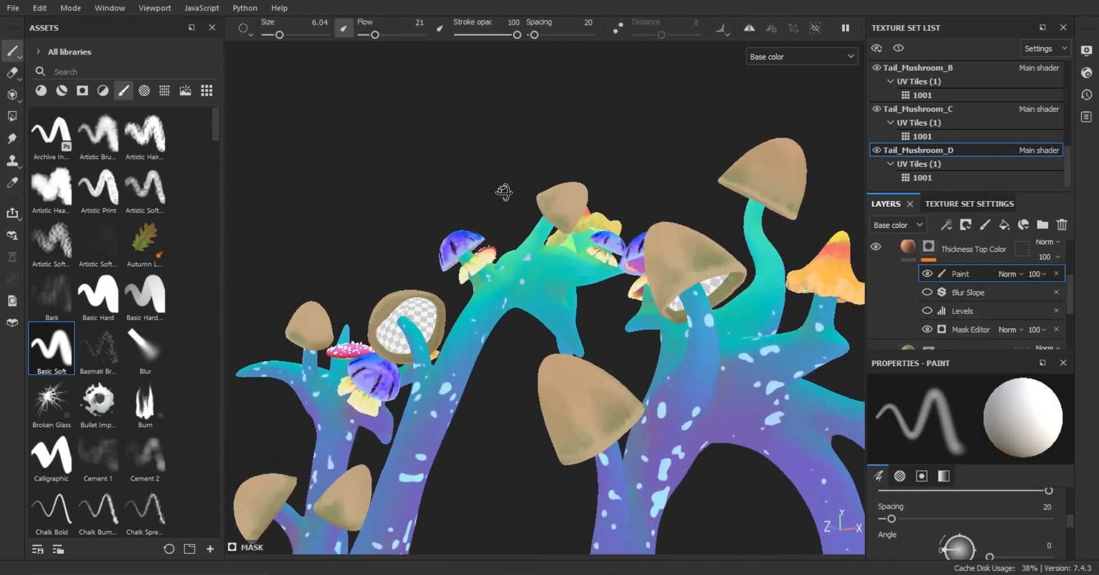
{"action": "left_click", "coordinate": [927, 292]}
{"action": "left_click", "coordinate": [926, 311]}
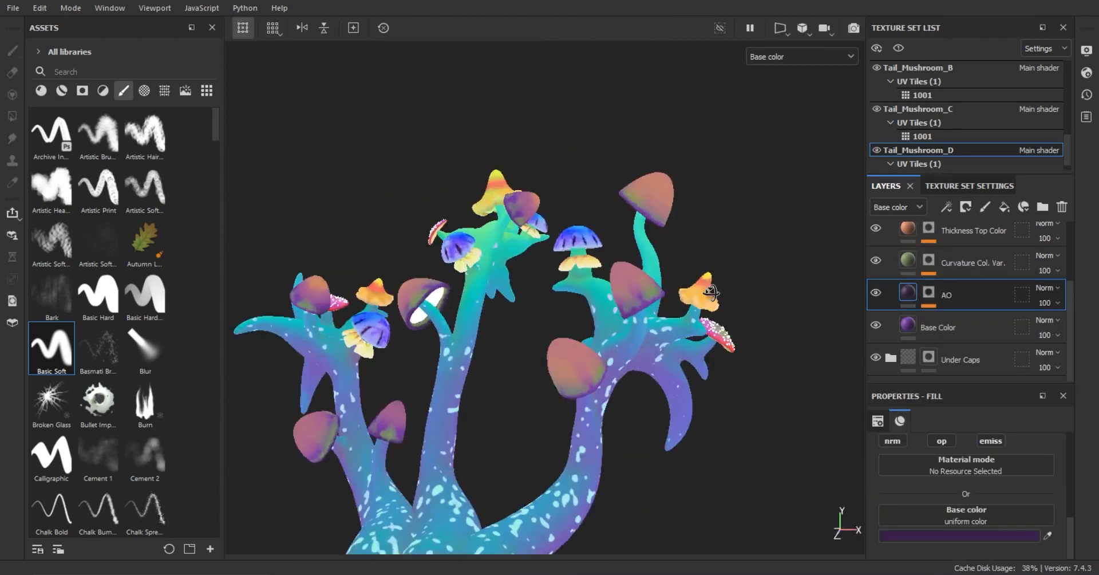
Tweak the Tail_Mushroom_D cap colors, undo the last tweak, and shift the base tone to a richer magenta-purple.
{"action": "left_click", "coordinate": [1026, 535]}
{"action": "left_click", "coordinate": [900, 448]}
{"action": "left_click", "coordinate": [1007, 193]}
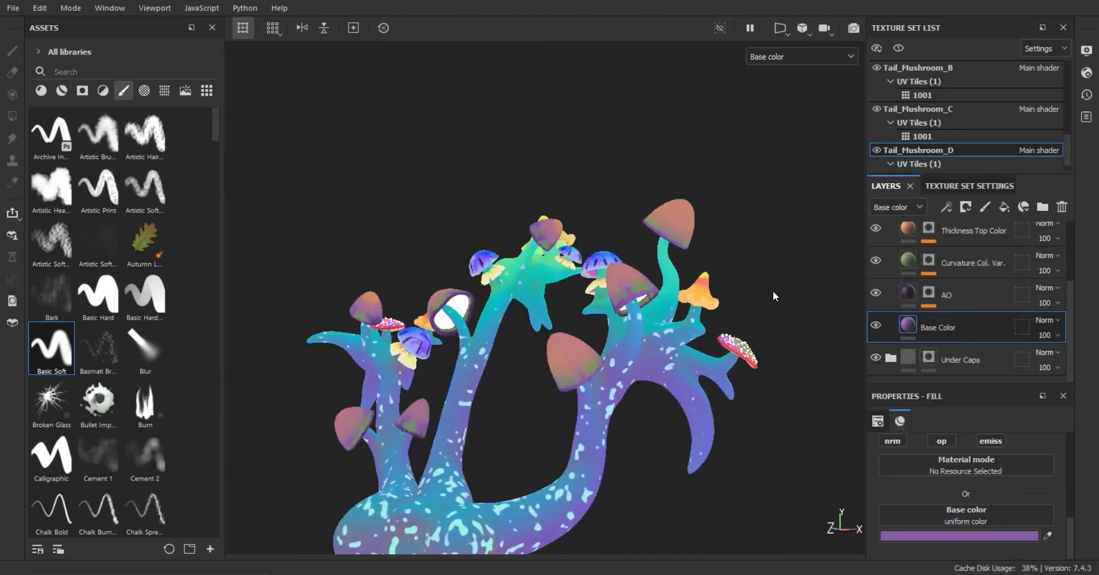
{"action": "key", "text": "ctrl+z"}
{"action": "left_click", "coordinate": [973, 535]}
{"action": "left_click", "coordinate": [947, 236]}
{"action": "left_click", "coordinate": [954, 193]}
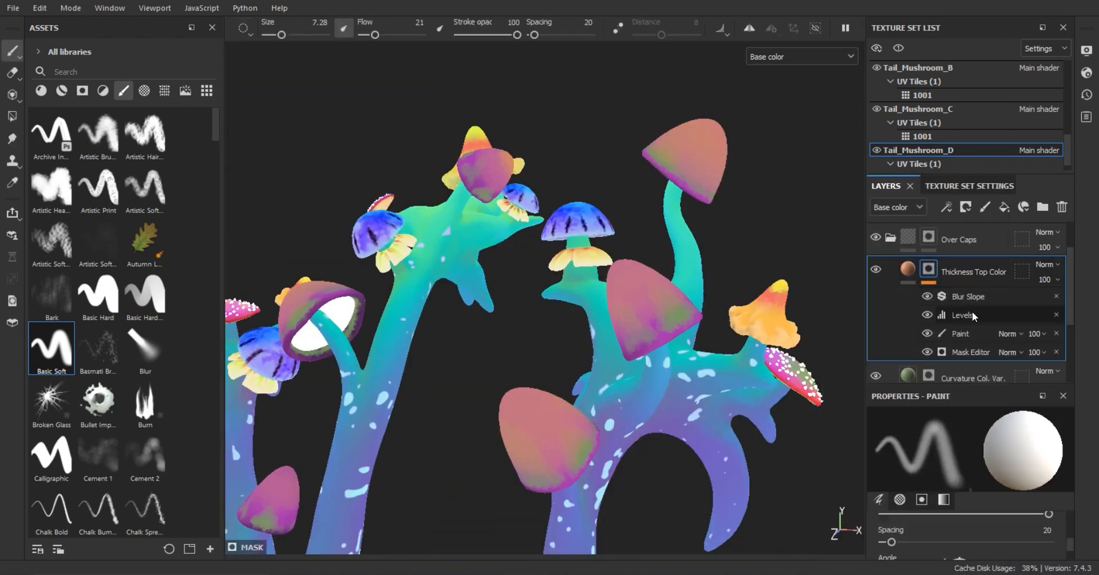
Add another effect above Blur Slope in the Thickness Top Color mask.
{"action": "left_click", "coordinate": [967, 295]}
{"action": "left_click", "coordinate": [946, 206]}
{"action": "left_click", "coordinate": [984, 289]}
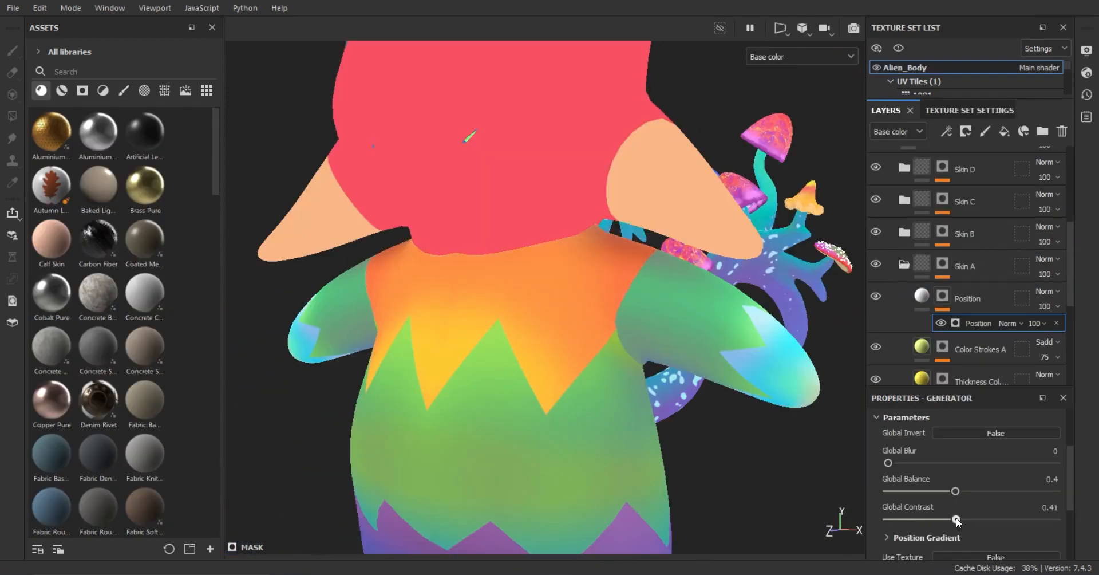
Set the Skin A Position generator's global contrast to 0.25 and add Levels with inputs 0.04, 0.836 and 0.612.
{"action": "left_click_drag", "start_coordinate": [954, 518], "coordinate": [929, 517]}
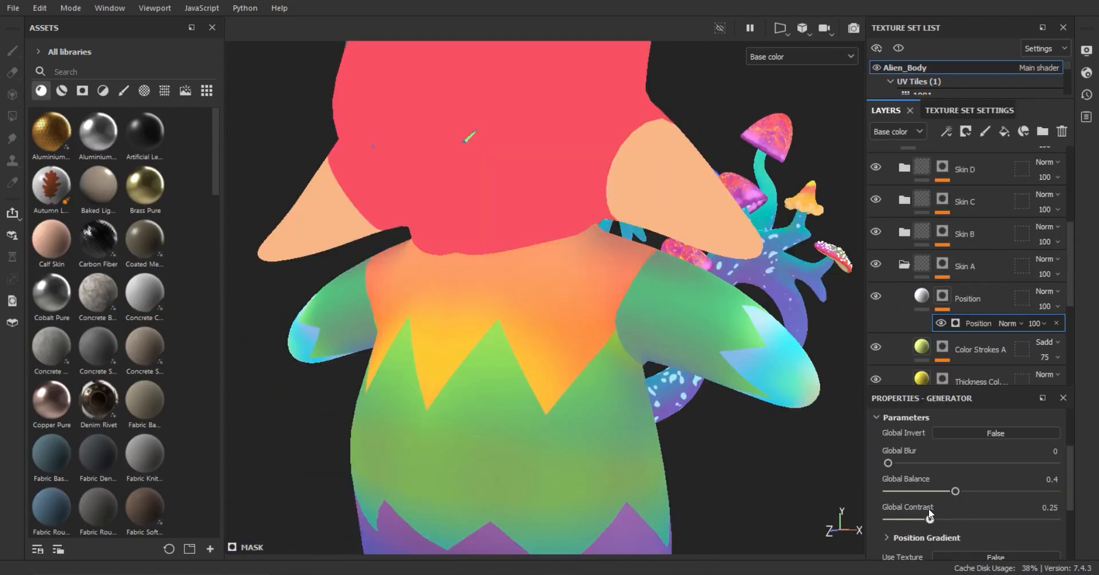
{"action": "left_click", "coordinate": [973, 152]}
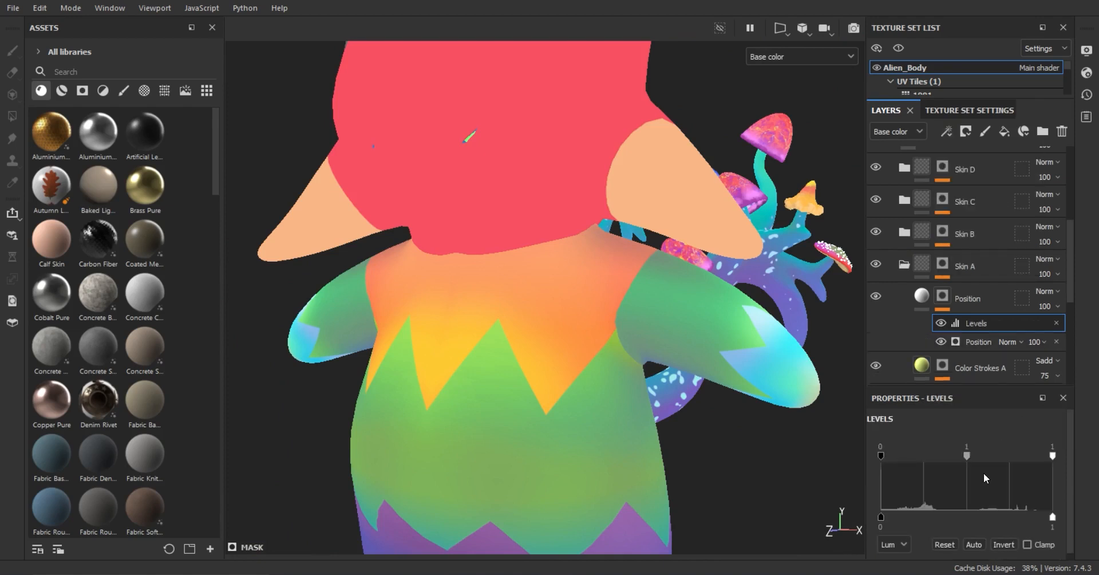
{"action": "mouse_move", "coordinate": [906, 455]}
{"action": "left_mouse_down"}
{"action": "mouse_move", "coordinate": [927, 455]}
{"action": "mouse_move", "coordinate": [888, 454]}
{"action": "left_mouse_up"}
{"action": "left_click_drag", "start_coordinate": [1054, 457], "coordinate": [986, 456]}
{"action": "left_click_drag", "start_coordinate": [911, 456], "coordinate": [928, 456]}
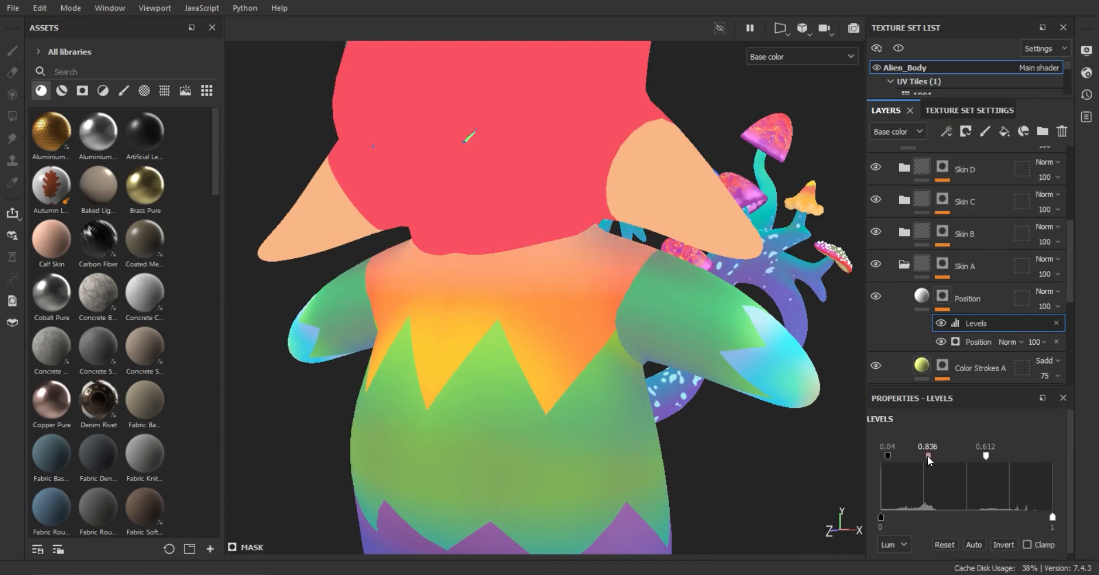
Add a Blur filter with intensity 1.5 above Levels in Skin A's Position mask.
{"action": "left_click", "coordinate": [943, 127]}
{"action": "left_click", "coordinate": [987, 229]}
{"action": "left_click", "coordinate": [984, 458]}
{"action": "left_click", "coordinate": [919, 377]}
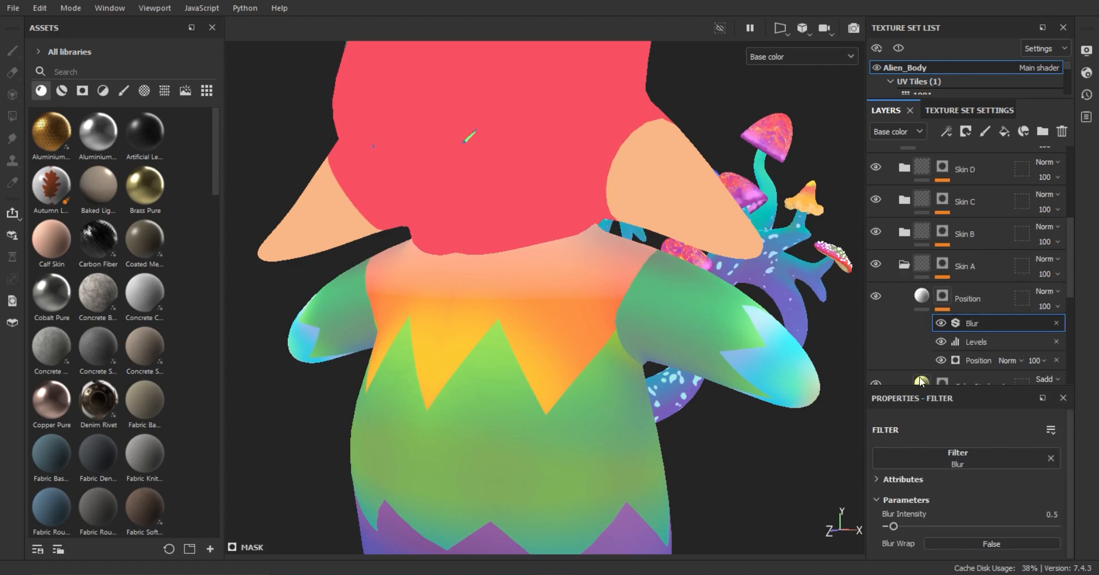
{"action": "left_click_drag", "start_coordinate": [711, 328], "coordinate": [629, 275], "text": "alt"}
{"action": "scroll", "coordinate": [658, 298], "scroll_direction": "down", "scroll_amount": 3}
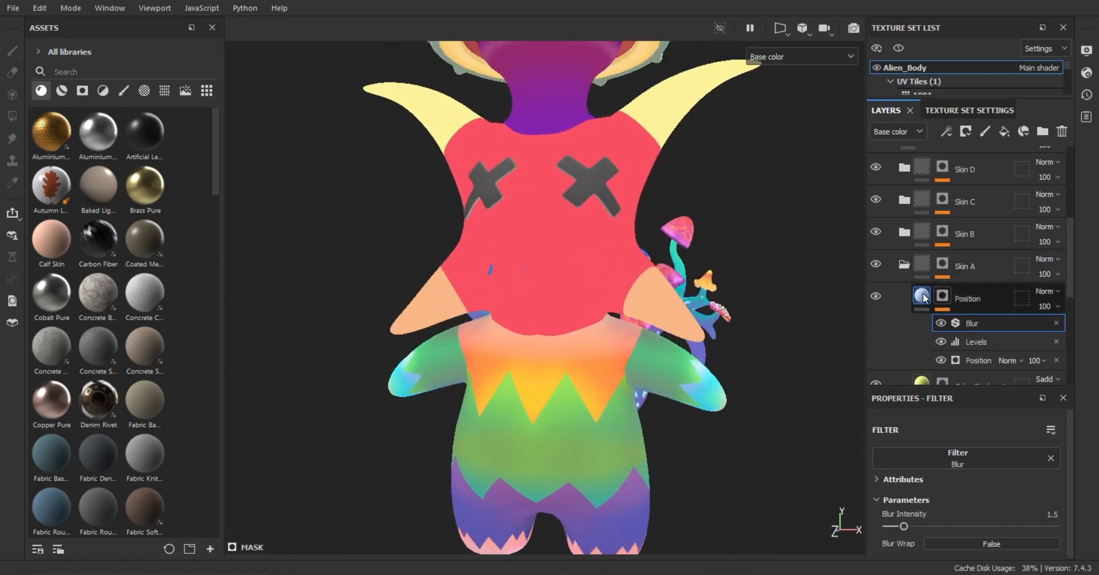
Change the base color of Skin A's Position layer from white to bright magenta.
{"action": "left_click", "coordinate": [961, 286]}
{"action": "scroll", "coordinate": [975, 510], "scroll_direction": "down", "scroll_amount": 1}
{"action": "left_click", "coordinate": [997, 535]}
{"action": "left_click_drag", "start_coordinate": [941, 372], "coordinate": [948, 511]}
{"action": "left_click_drag", "start_coordinate": [946, 449], "coordinate": [942, 350]}
{"action": "left_click", "coordinate": [882, 330]}
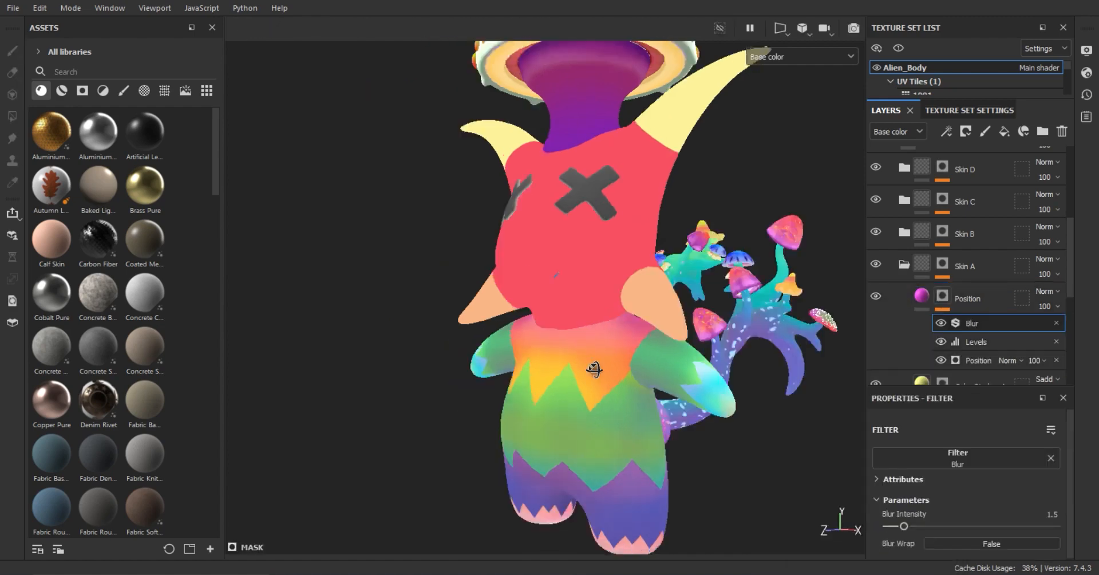
{"action": "left_click_drag", "start_coordinate": [664, 344], "coordinate": [605, 303], "text": "alt"}
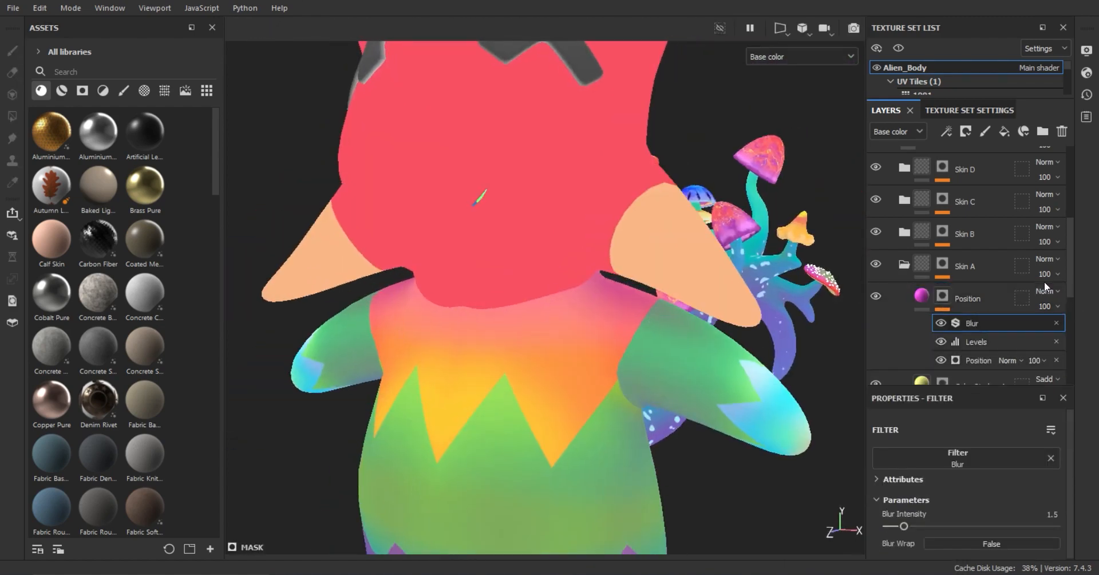
Step through the blending modes of Skin A's Position layer, including Overlay, to change how the magenta mixes.
{"action": "left_click", "coordinate": [1045, 291]}
{"action": "left_click", "coordinate": [1030, 338]}
{"action": "key", "text": "Down"}
{"action": "key", "text": "Down"}
{"action": "key", "text": "Down"}
{"action": "key", "text": "Down"}
{"action": "key", "text": "Down"}
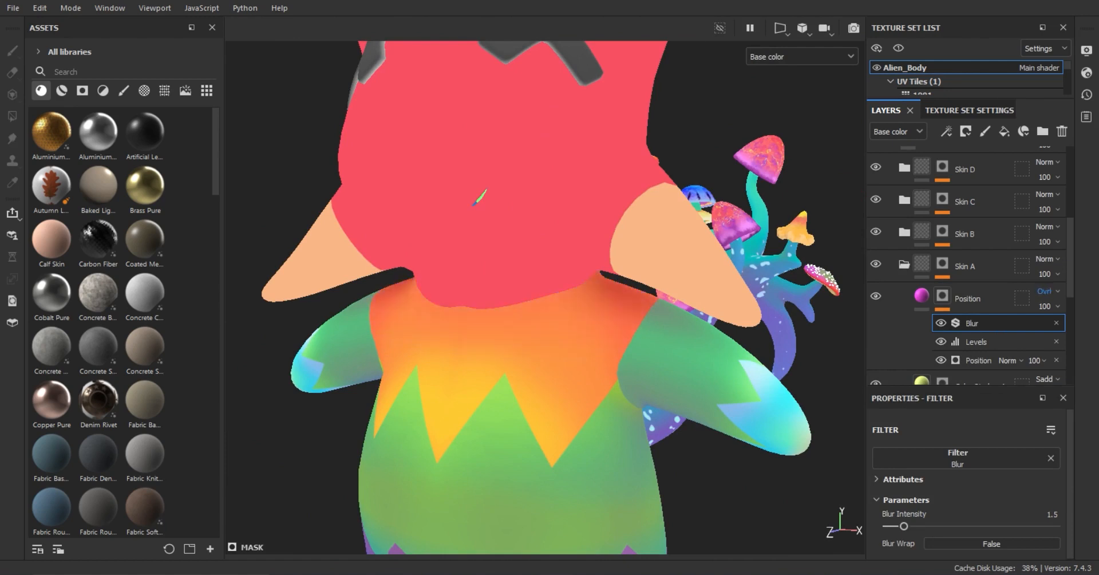
{"action": "key", "text": "Down"}
{"action": "key", "text": "Down"}
{"action": "key", "text": "Down"}
{"action": "key", "text": "Down"}
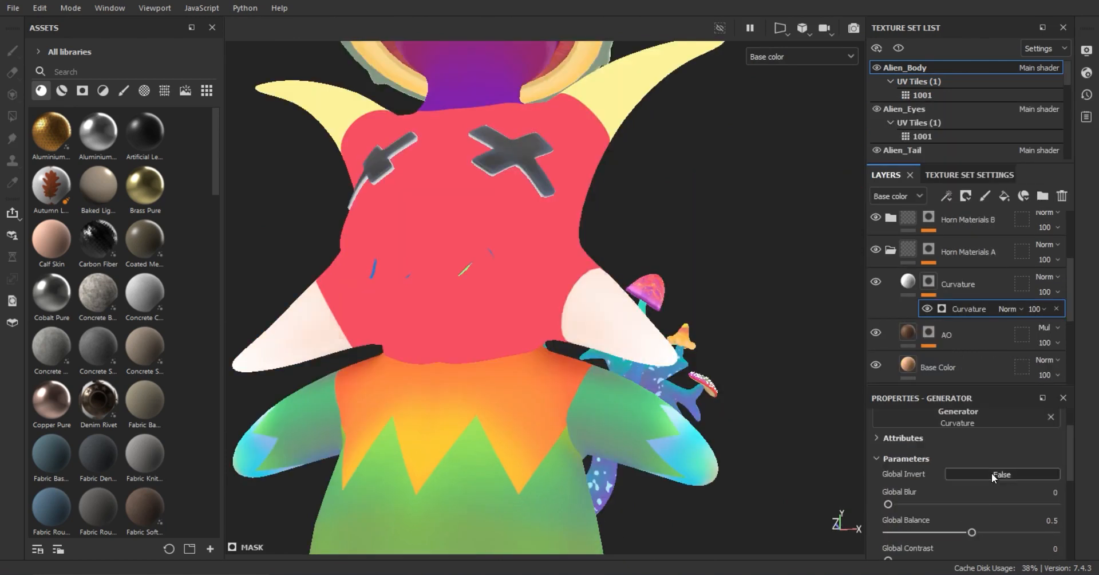
Set the Curvature generator's global balance to 0.07 in Horn Materials A and rename its layer Edge Highlights.
{"action": "left_click_drag", "start_coordinate": [963, 531], "coordinate": [898, 529]}
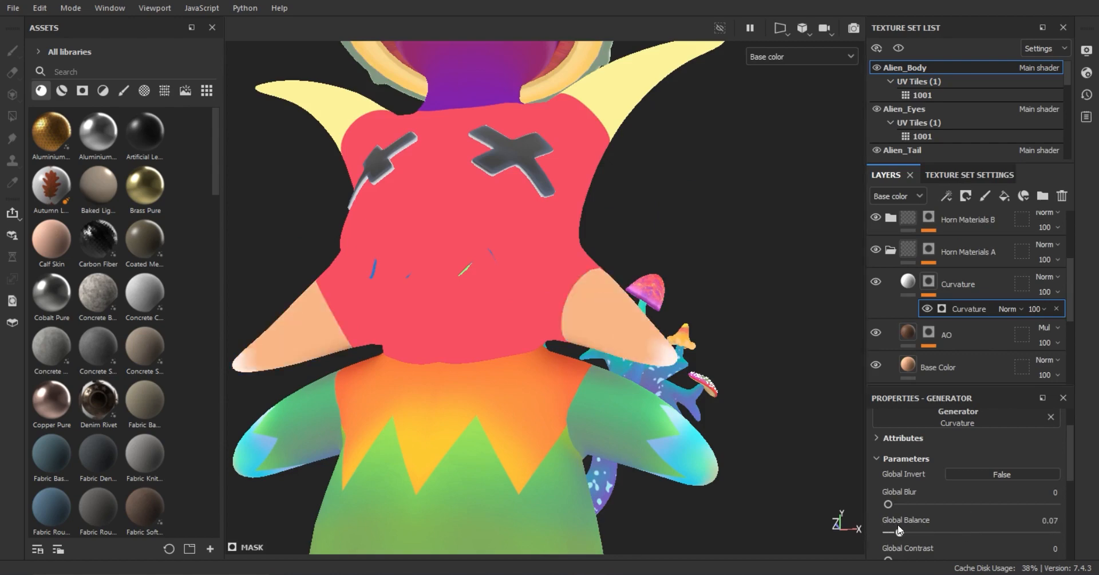
{"action": "double_click", "coordinate": [950, 284]}
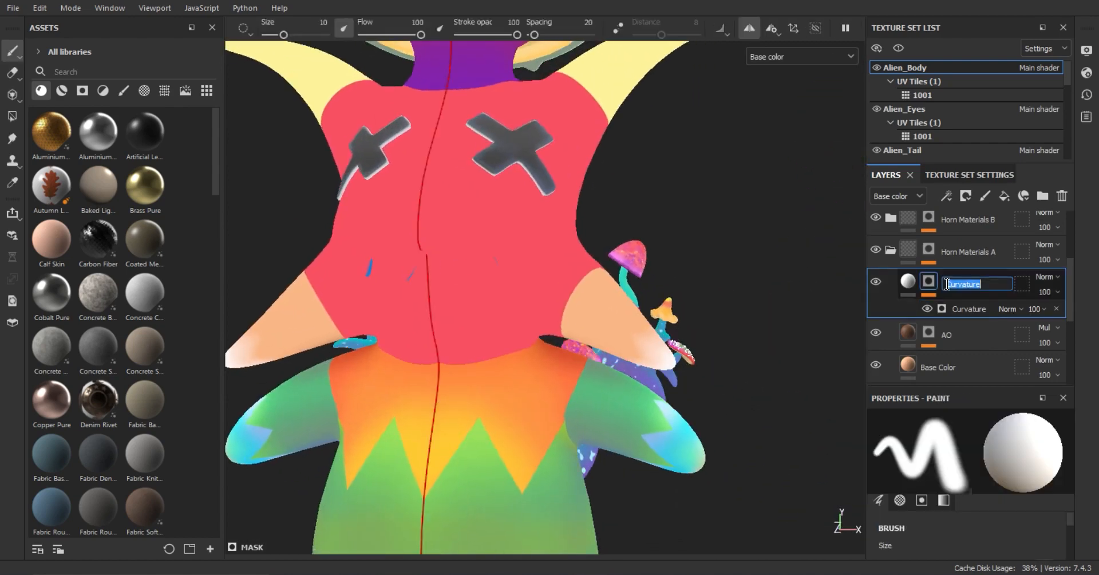
{"action": "scroll", "coordinate": [949, 286], "scroll_direction": "up", "scroll_amount": 1}
Add Levels and a Blur filter with intensity 3.62 above Curvature in the Edge Highlights mask.
{"action": "left_click", "coordinate": [961, 350]}
{"action": "left_click", "coordinate": [946, 198]}
{"action": "left_click", "coordinate": [962, 262]}
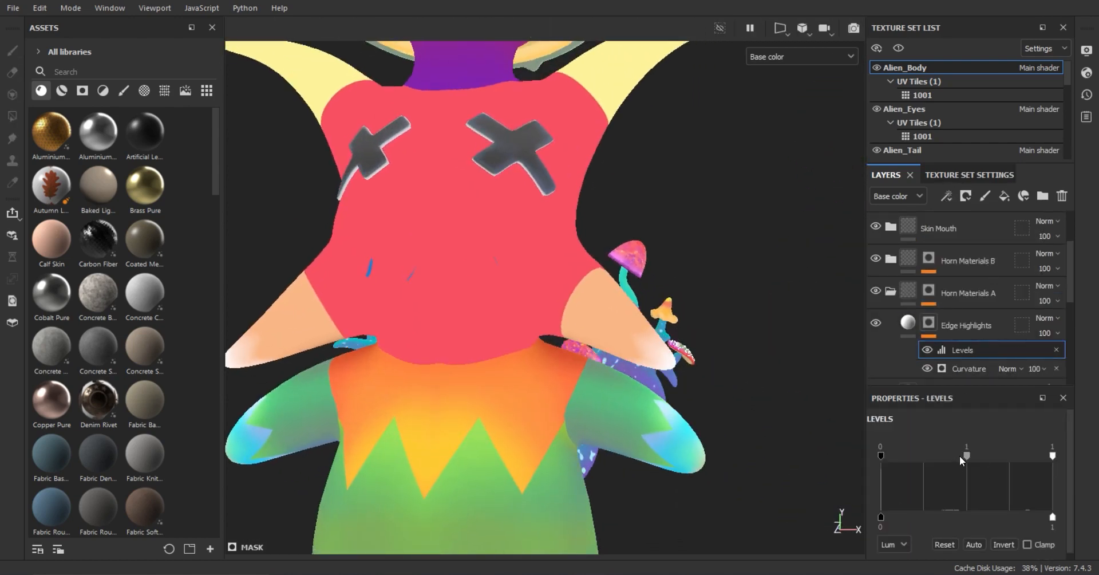
{"action": "left_click", "coordinate": [945, 196]}
{"action": "left_click", "coordinate": [961, 281]}
{"action": "left_click", "coordinate": [957, 458]}
{"action": "left_click_drag", "start_coordinate": [822, 351], "coordinate": [770, 292], "text": "alt"}
{"action": "left_click_drag", "start_coordinate": [894, 525], "coordinate": [925, 526]}
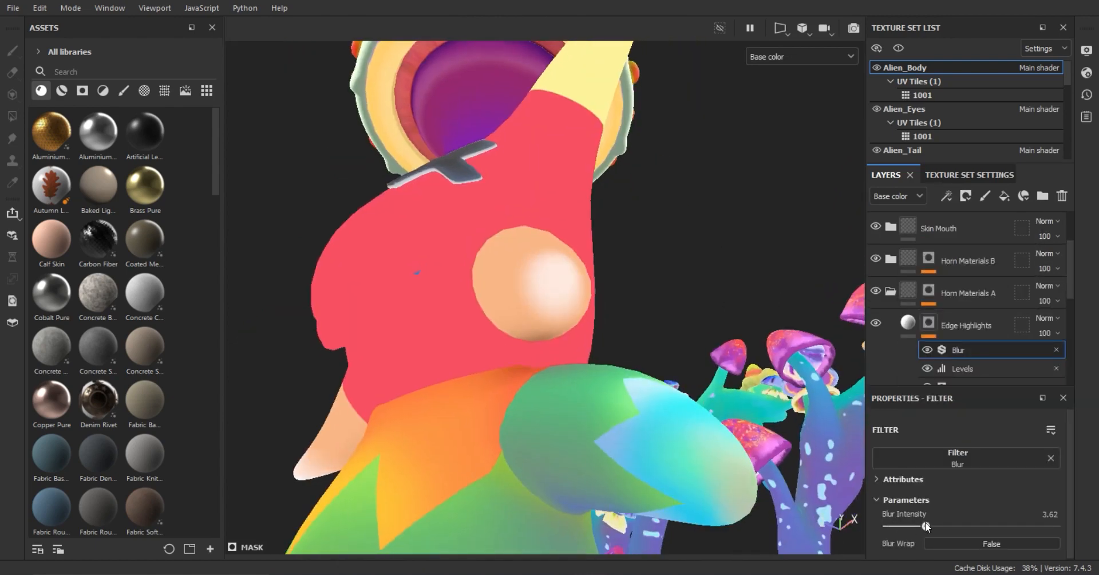
Sample the horn's orange for the Edge Highlights base color and lighten it to FFECDE.
{"action": "scroll", "coordinate": [345, 199], "scroll_direction": "down", "scroll_amount": 2}
{"action": "left_click_drag", "start_coordinate": [346, 199], "coordinate": [503, 305], "text": "alt+shift"}
{"action": "scroll", "coordinate": [910, 297], "scroll_direction": "down", "scroll_amount": 1}
{"action": "left_click", "coordinate": [908, 281]}
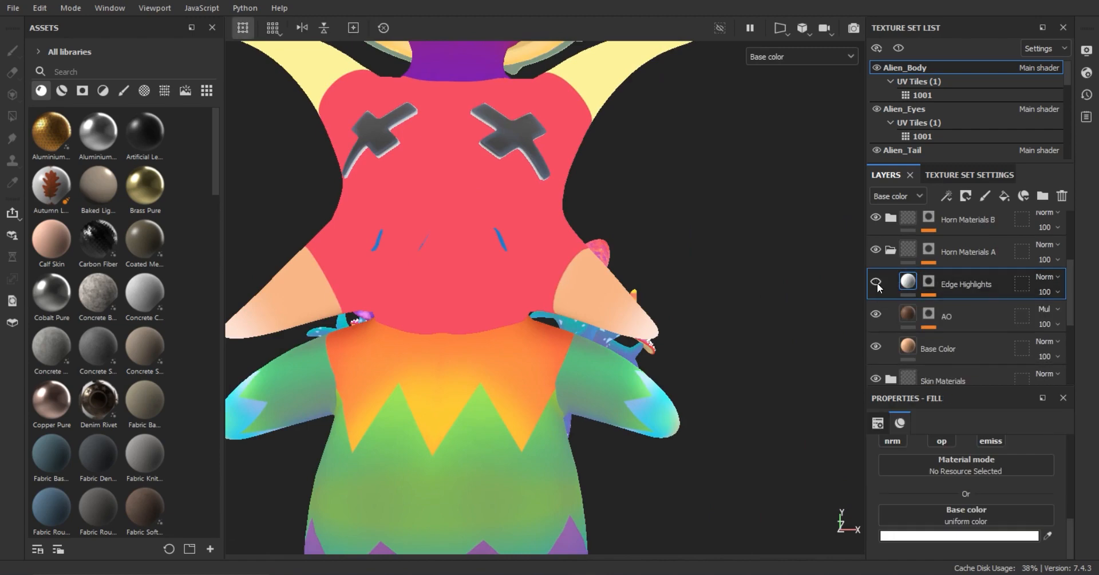
{"action": "left_click", "coordinate": [875, 282]}
{"action": "left_click_drag", "start_coordinate": [1047, 535], "coordinate": [569, 283]}
{"action": "left_click", "coordinate": [959, 535]}
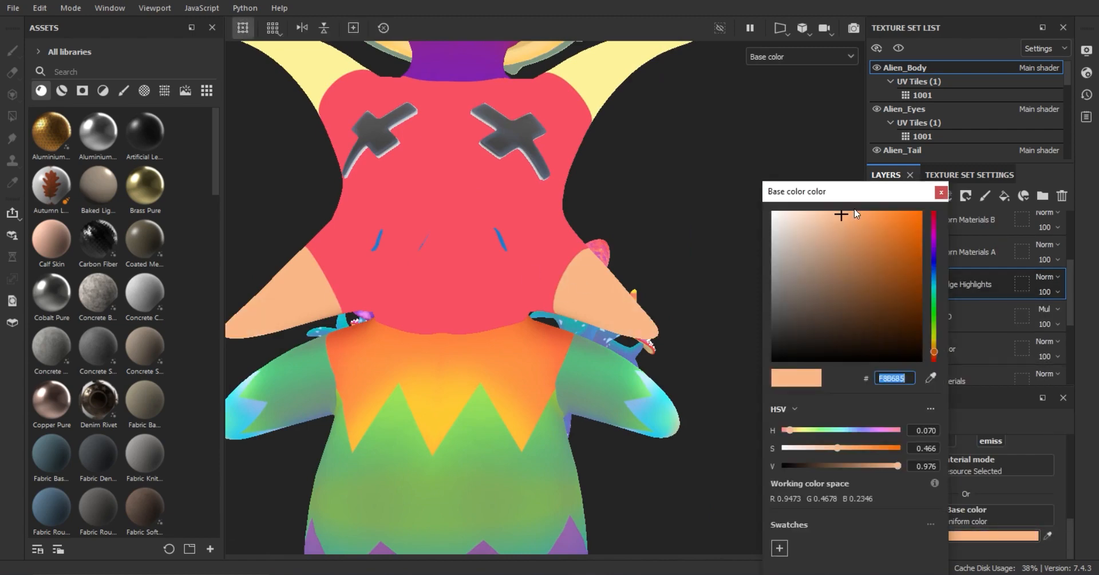
{"action": "left_click_drag", "start_coordinate": [809, 449], "coordinate": [798, 449]}
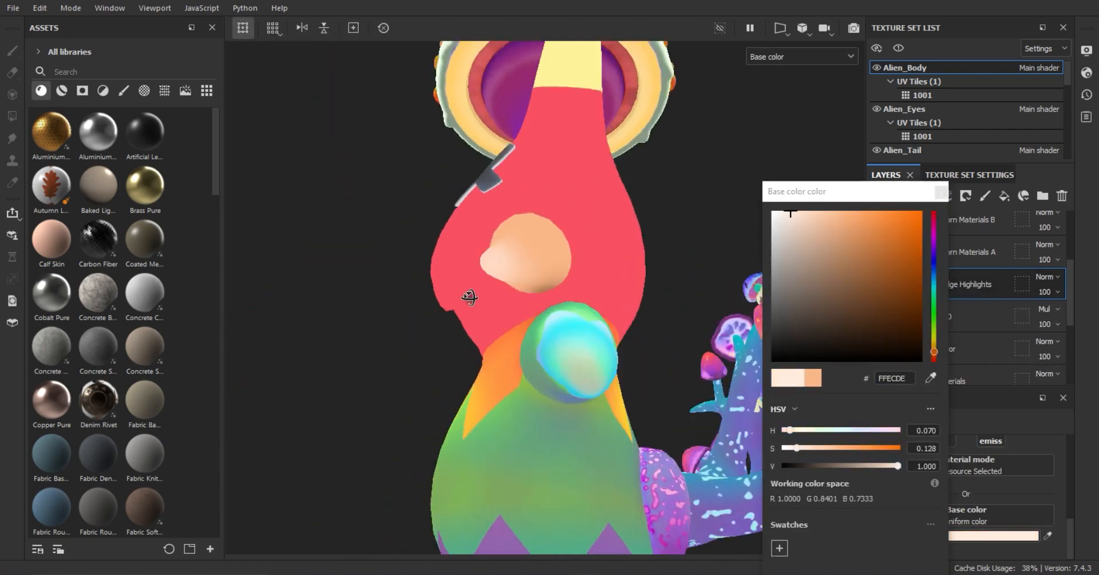
Check the Thickness mesh map and add a fill layer named Thickness Var. above Edge Highlights.
{"action": "left_click", "coordinate": [580, 359]}
{"action": "key", "text": "b"}
{"action": "key", "text": "b"}
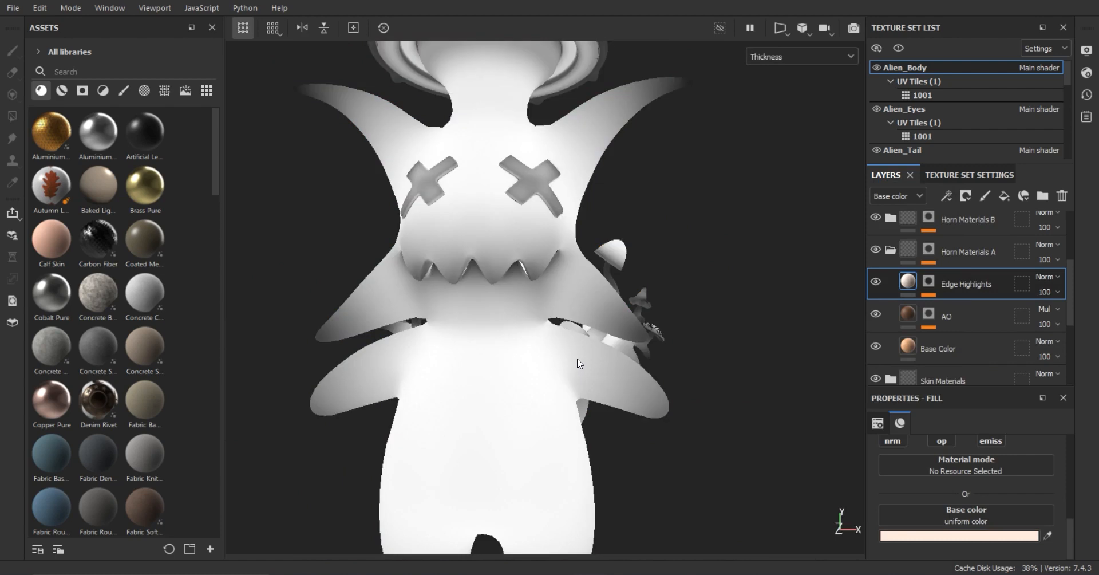
{"action": "key", "text": "c"}
{"action": "left_click", "coordinate": [1004, 196]}
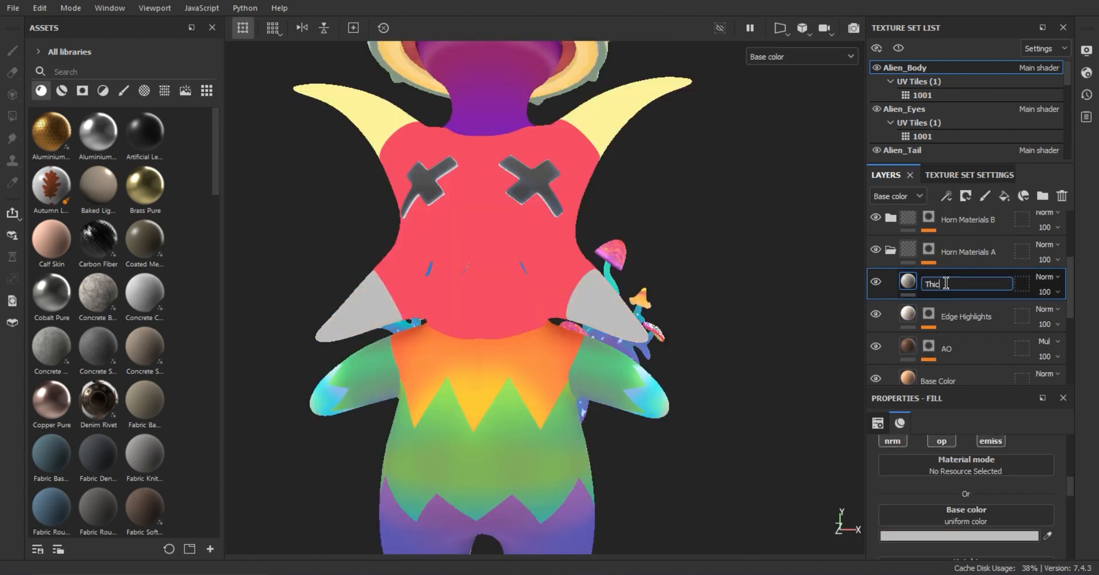
{"action": "type", "text": "ar."}
{"action": "key", "text": "Return"}
Mask the Thickness Var. layer in Horn Materials A and set its base color to white.
{"action": "scroll", "coordinate": [885, 486], "scroll_direction": "up", "scroll_amount": 2}
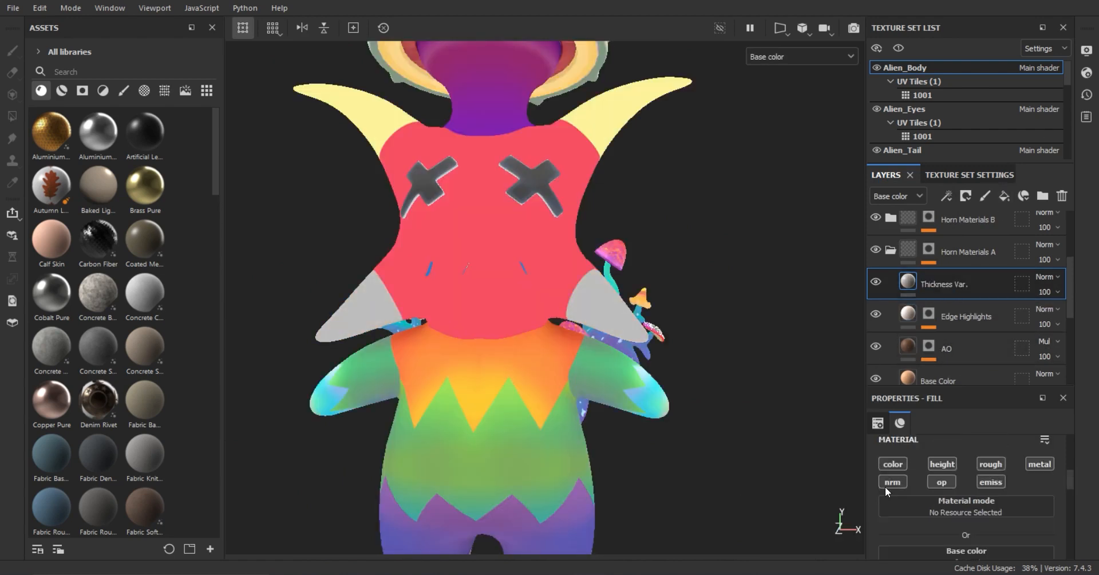
{"action": "left_click", "coordinate": [962, 197]}
{"action": "left_click", "coordinate": [1028, 280]}
{"action": "left_click", "coordinate": [952, 298]}
{"action": "scroll", "coordinate": [965, 516], "scroll_direction": "down", "scroll_amount": 2}
{"action": "left_click", "coordinate": [965, 534]}
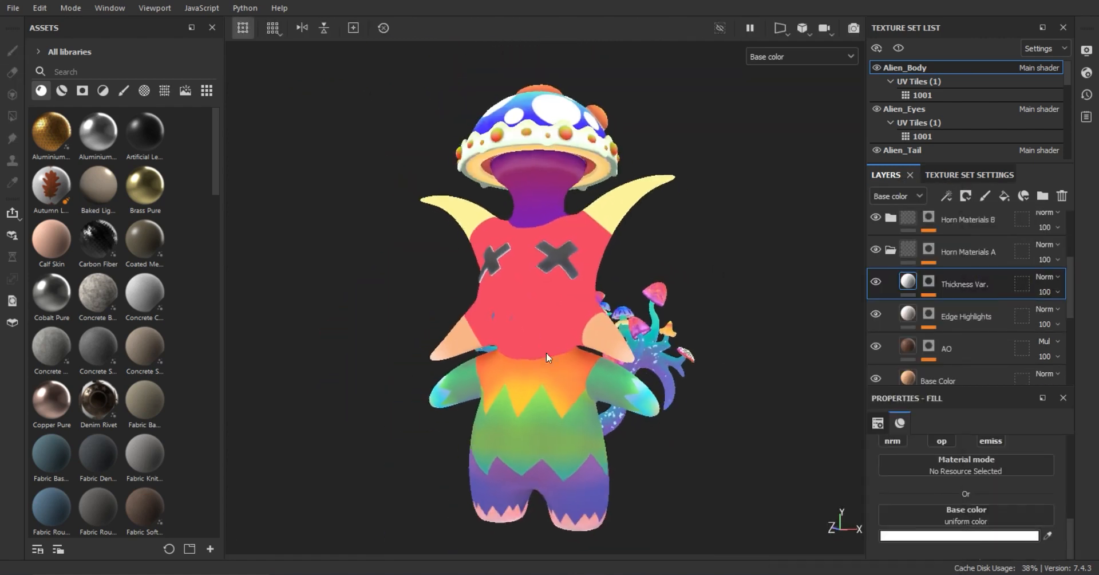
Add a Blur filter with intensity 3 to the Color Rim mask and change the layer's base color to deep magenta.
{"action": "left_click_drag", "start_coordinate": [546, 352], "coordinate": [535, 347], "text": "alt"}
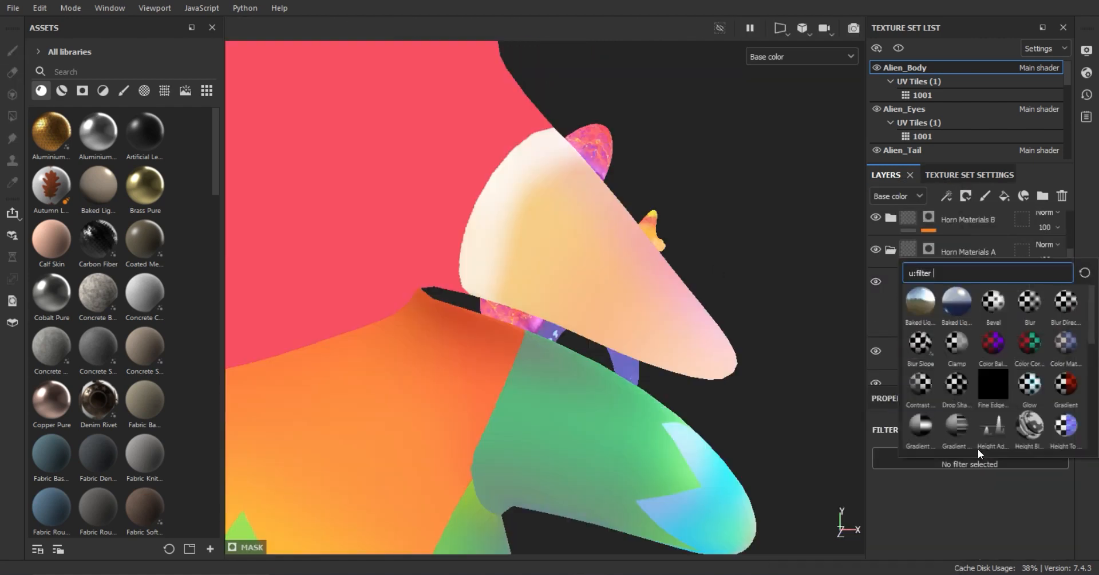
{"action": "left_click", "coordinate": [977, 449]}
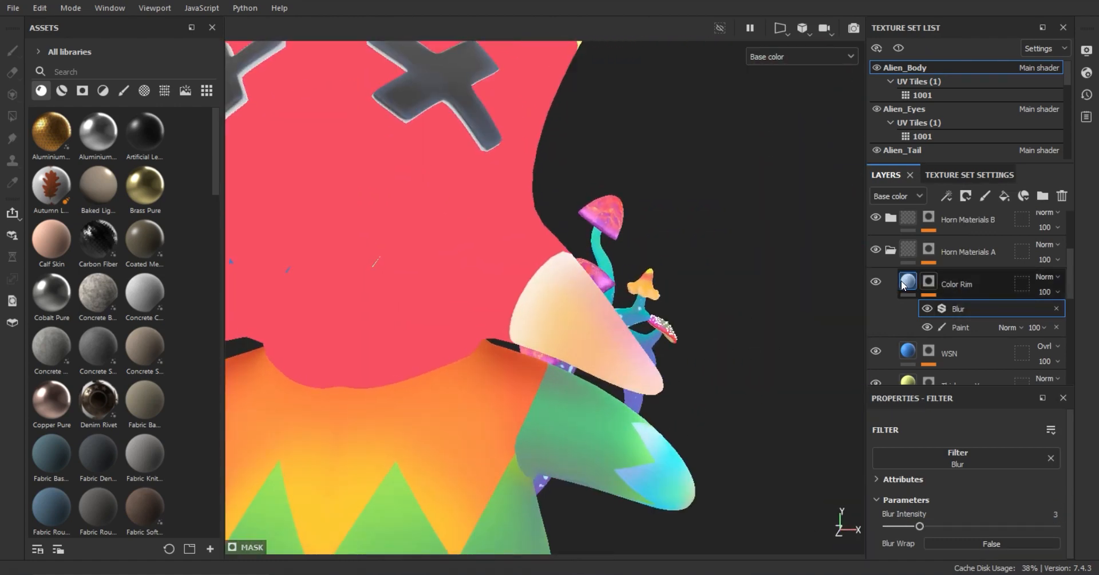
{"action": "left_click", "coordinate": [908, 282]}
{"action": "left_click", "coordinate": [951, 213]}
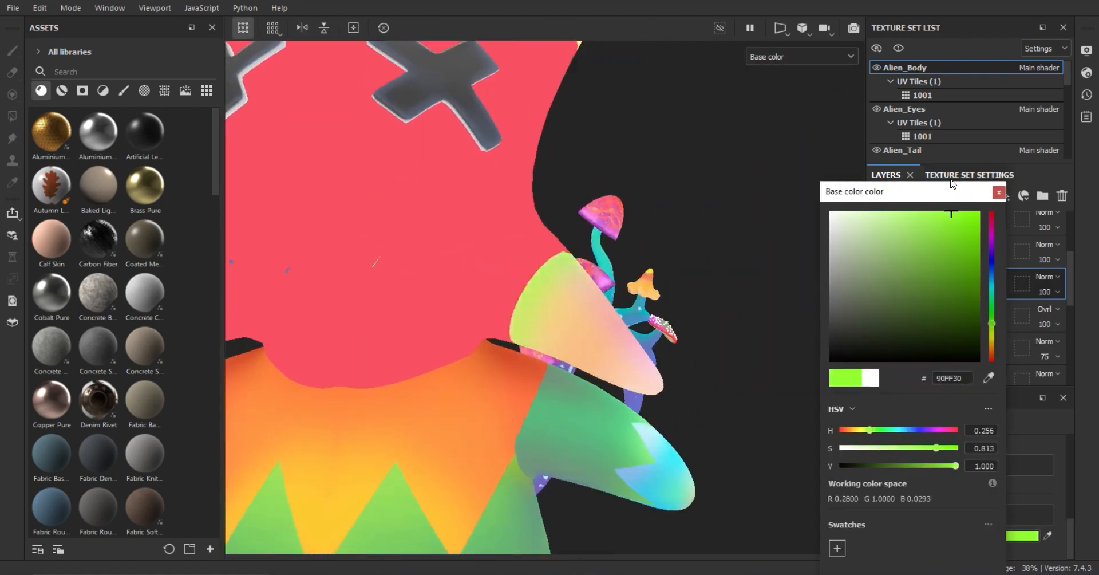
{"action": "left_click_drag", "start_coordinate": [991, 324], "coordinate": [1001, 233]}
{"action": "left_click", "coordinate": [928, 466]}
{"action": "left_click_drag", "start_coordinate": [928, 465], "coordinate": [922, 465]}
{"action": "left_click_drag", "start_coordinate": [936, 448], "coordinate": [971, 448]}
{"action": "right_click_drag", "start_coordinate": [804, 389], "coordinate": [804, 325], "text": "alt"}
{"action": "left_click_drag", "start_coordinate": [804, 325], "coordinate": [565, 358], "text": "alt"}
{"action": "left_click", "coordinate": [998, 192]}
Add Levels above Blur in the Color Rim mask, set the midtone to about 0.783 and lower the maximum output.
{"action": "left_click", "coordinate": [929, 281]}
{"action": "left_click", "coordinate": [973, 308]}
{"action": "left_click_drag", "start_coordinate": [630, 315], "coordinate": [715, 309], "text": "alt"}
{"action": "right_click_drag", "start_coordinate": [715, 309], "coordinate": [716, 344], "text": "alt"}
{"action": "left_click", "coordinate": [946, 196]}
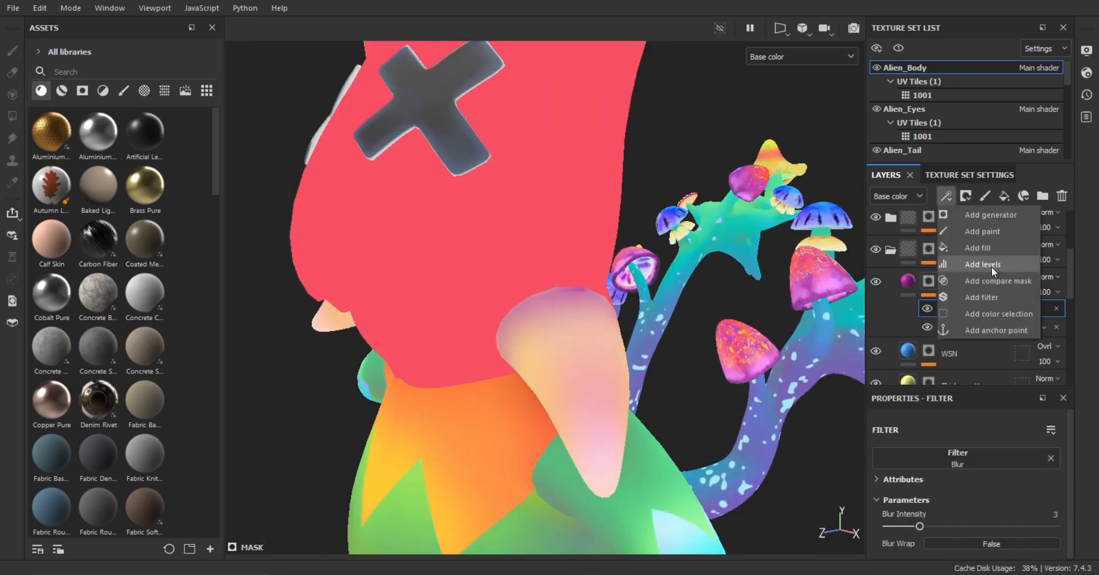
{"action": "left_click", "coordinate": [992, 266]}
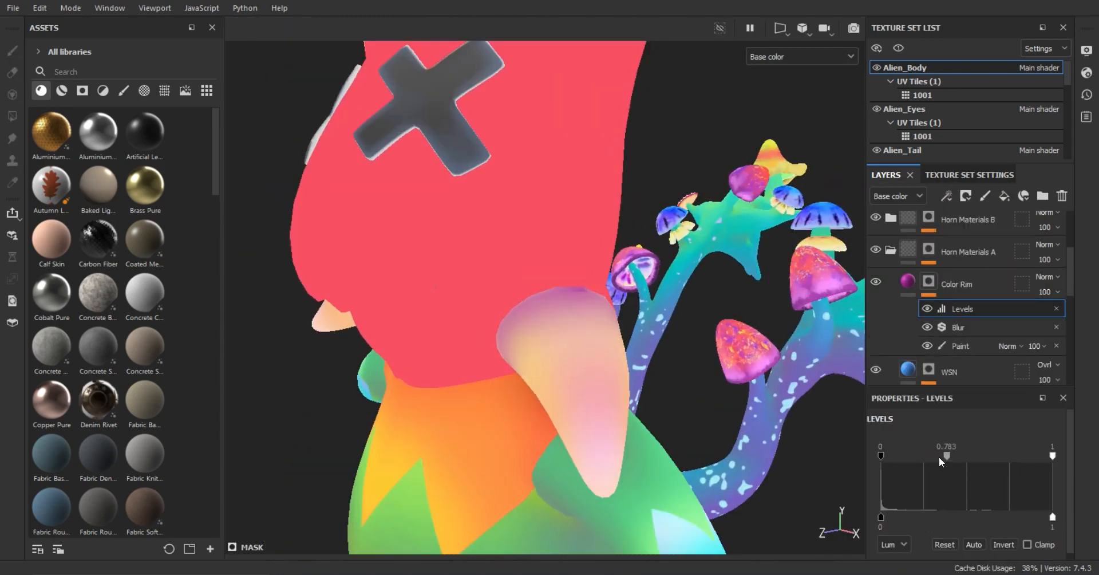
{"action": "left_click_drag", "start_coordinate": [880, 516], "coordinate": [877, 518]}
{"action": "left_click_drag", "start_coordinate": [1053, 517], "coordinate": [1019, 518]}
{"action": "left_click_drag", "start_coordinate": [515, 343], "coordinate": [641, 347], "text": "alt"}
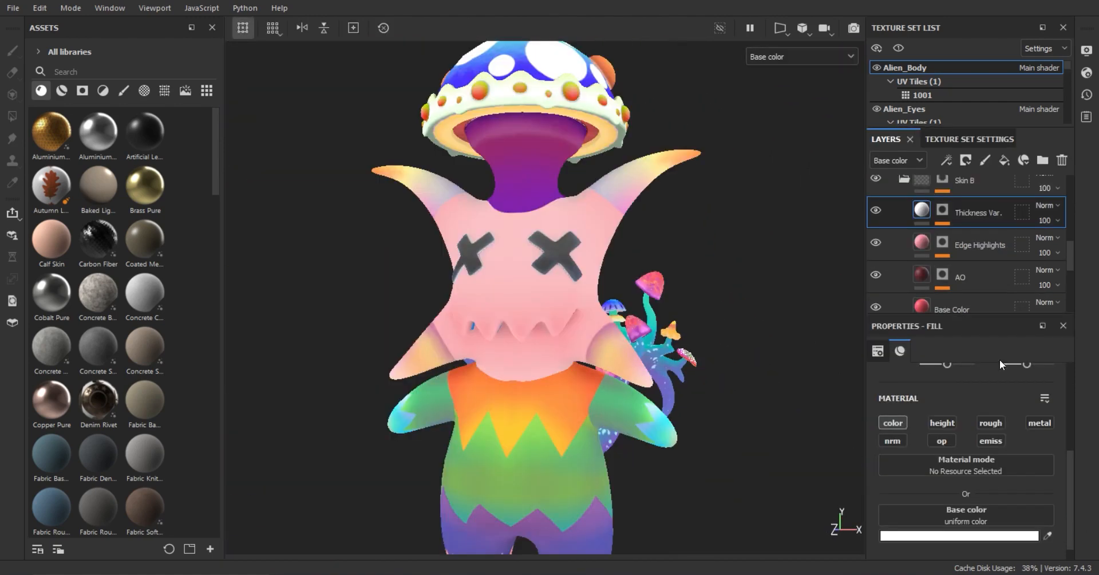
Adjust Levels in Skin B's Thickness Var. mask, setting the input black point to 0.408 and slightly raising the output black.
{"action": "left_click", "coordinate": [942, 210]}
{"action": "left_click", "coordinate": [976, 237]}
{"action": "mouse_move", "coordinate": [971, 384]}
{"action": "left_mouse_down"}
{"action": "mouse_move", "coordinate": [950, 386]}
{"action": "mouse_move", "coordinate": [980, 385]}
{"action": "mouse_move", "coordinate": [954, 387]}
{"action": "left_mouse_up"}
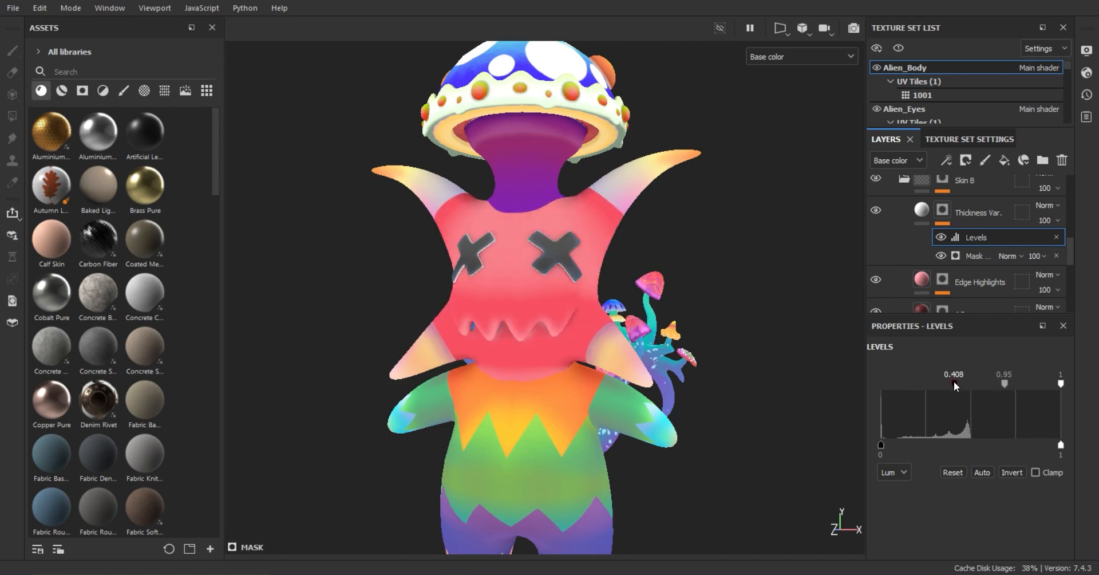
{"action": "left_click_drag", "start_coordinate": [881, 445], "coordinate": [893, 445]}
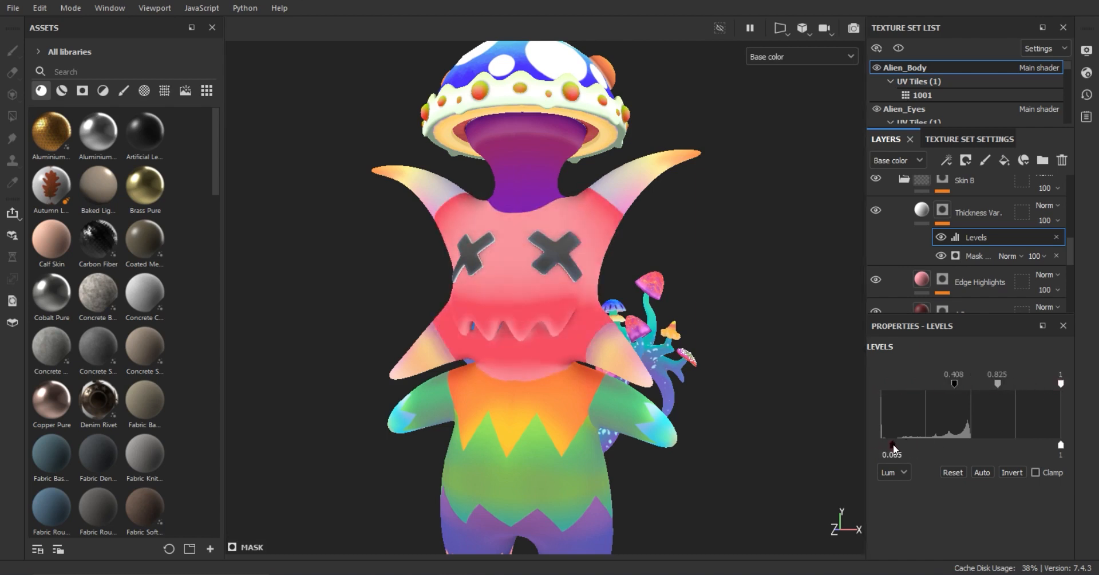
Add a Blur filter above Levels in Skin B's Thickness Var. mask.
{"action": "left_click", "coordinate": [966, 160]}
{"action": "left_click", "coordinate": [1001, 247]}
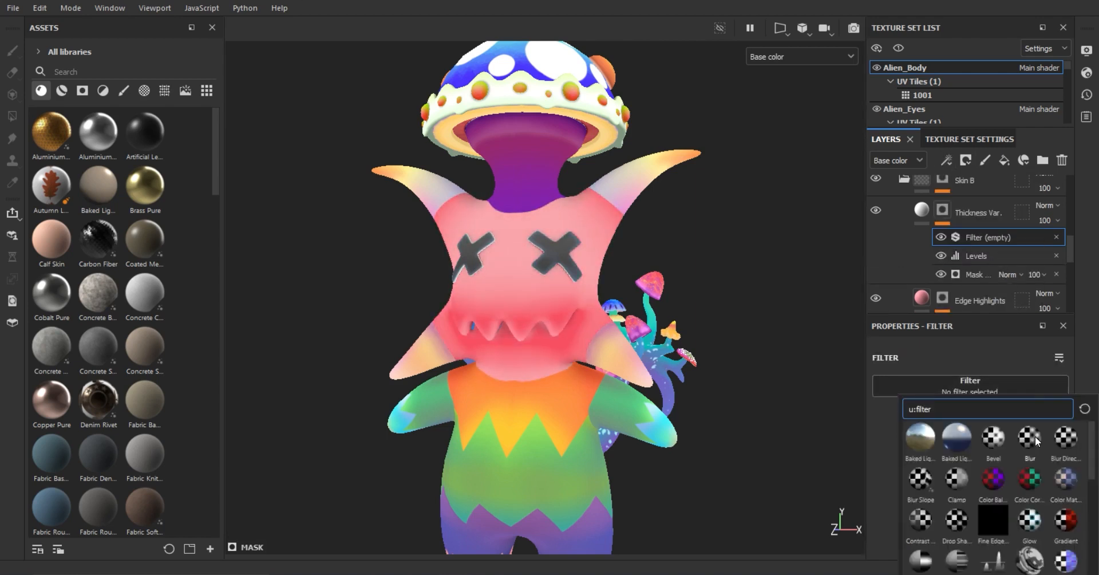
{"action": "left_click", "coordinate": [1034, 441]}
{"action": "mouse_move", "coordinate": [558, 376]}
{"action": "left_mouse_down", "text": "alt"}
{"action": "mouse_move", "coordinate": [812, 366]}
{"action": "mouse_move", "coordinate": [557, 381]}
{"action": "left_mouse_up", "text": "alt"}
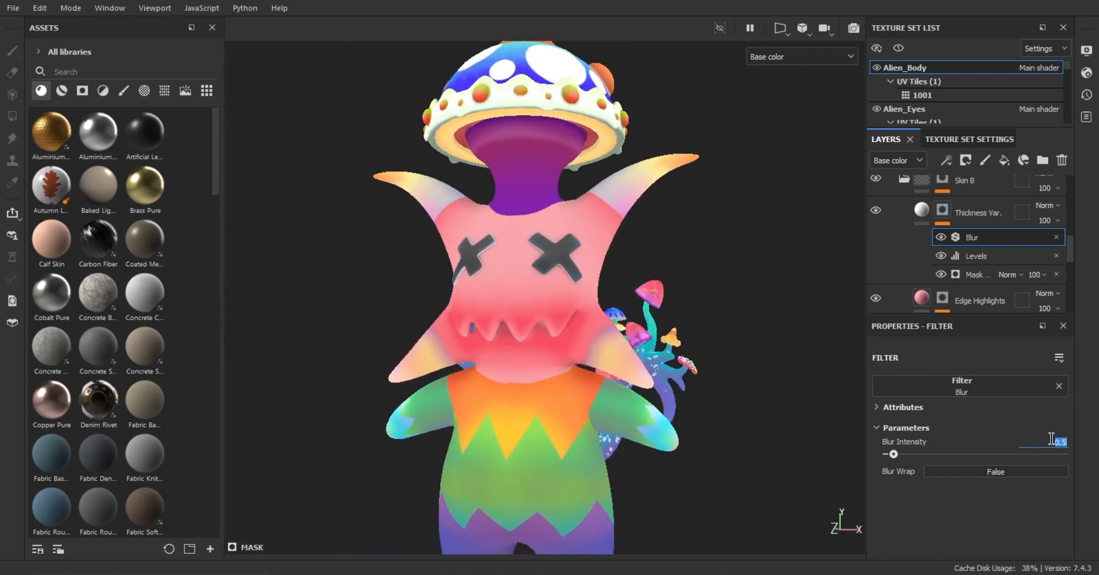
Change the base color of Skin B's Thickness Var. layer to violet.
{"action": "left_click", "coordinate": [979, 213]}
{"action": "left_click", "coordinate": [972, 535]}
{"action": "left_click_drag", "start_coordinate": [950, 249], "coordinate": [916, 193]}
{"action": "left_click_drag", "start_coordinate": [975, 243], "coordinate": [975, 253]}
{"action": "left_click_drag", "start_coordinate": [923, 209], "coordinate": [896, 210]}
{"action": "left_click", "coordinate": [981, 191]}
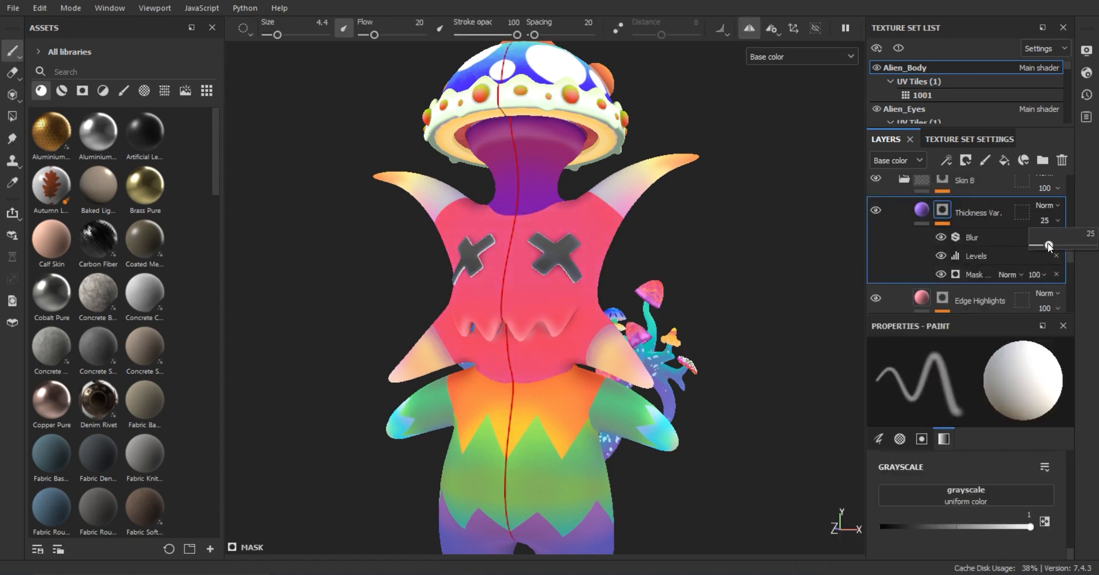
Try opacity and blending variations on Skin B's Thickness Var. layer and use Divide at 100 opacity.
{"action": "left_click_drag", "start_coordinate": [1048, 245], "coordinate": [1056, 245]}
{"action": "left_click", "coordinate": [990, 210]}
{"action": "left_click", "coordinate": [1051, 203]}
{"action": "left_click", "coordinate": [1054, 252]}
{"action": "left_click", "coordinate": [1045, 205]}
{"action": "left_click", "coordinate": [1048, 255]}
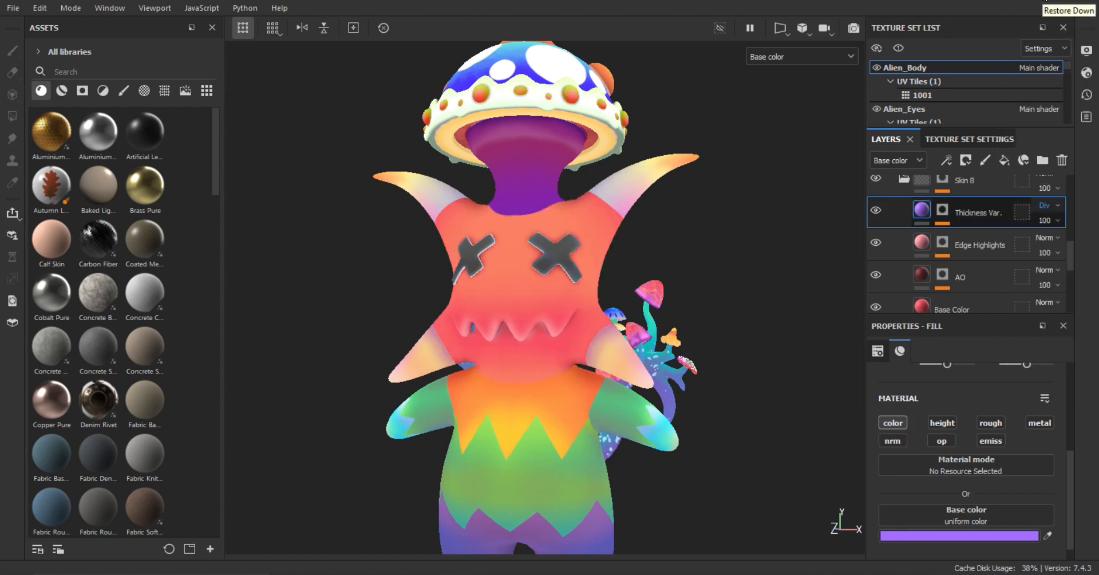
Try other blending modes, such as Exclusion, Normal map combine and Difference, on Skin B's Thickness Var. layer.
{"action": "key", "text": "Down"}
{"action": "key", "text": "Down"}
{"action": "key", "text": "Down"}
{"action": "key", "text": "Down"}
{"action": "key", "text": "Down"}
{"action": "key", "text": "Down"}
{"action": "key", "text": "Down"}
{"action": "key", "text": "Down"}
{"action": "key", "text": "Down"}
{"action": "key", "text": "Down"}
{"action": "key", "text": "Down"}
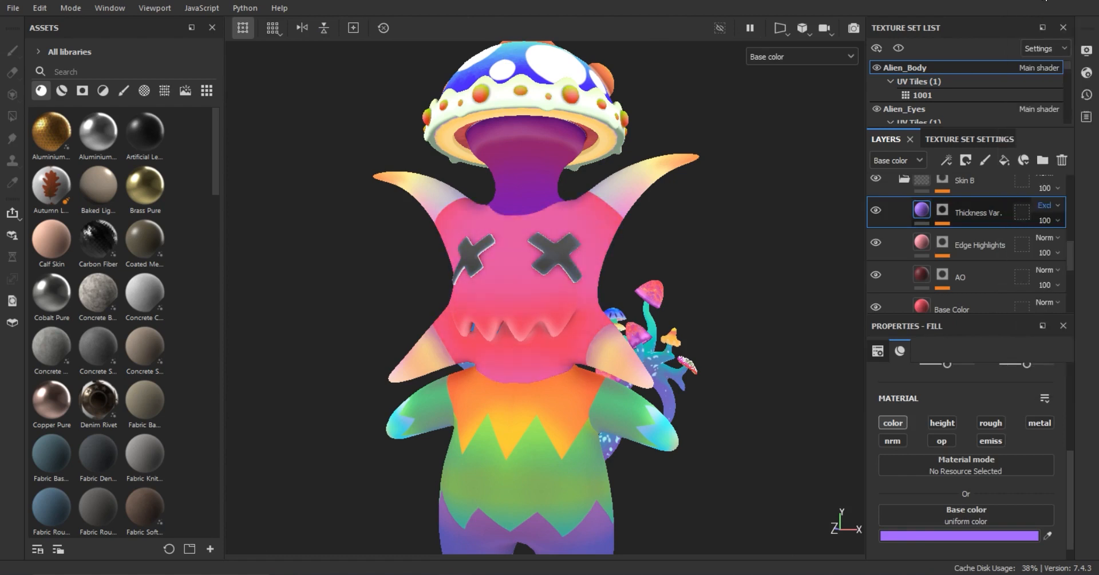
{"action": "key", "text": "Down"}
{"action": "key", "text": "Down"}
{"action": "key", "text": "Down"}
{"action": "key", "text": "Down"}
{"action": "key", "text": "Down"}
{"action": "key", "text": "Down"}
{"action": "key", "text": "Down"}
{"action": "key", "text": "Down"}
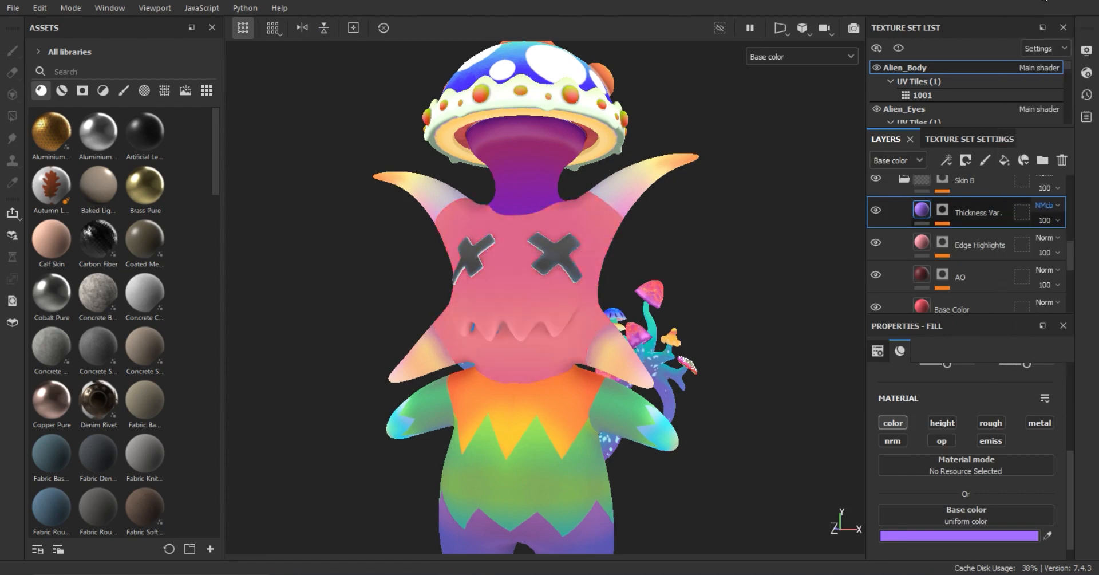
{"action": "left_click", "coordinate": [1045, 205]}
{"action": "key", "text": "Escape"}
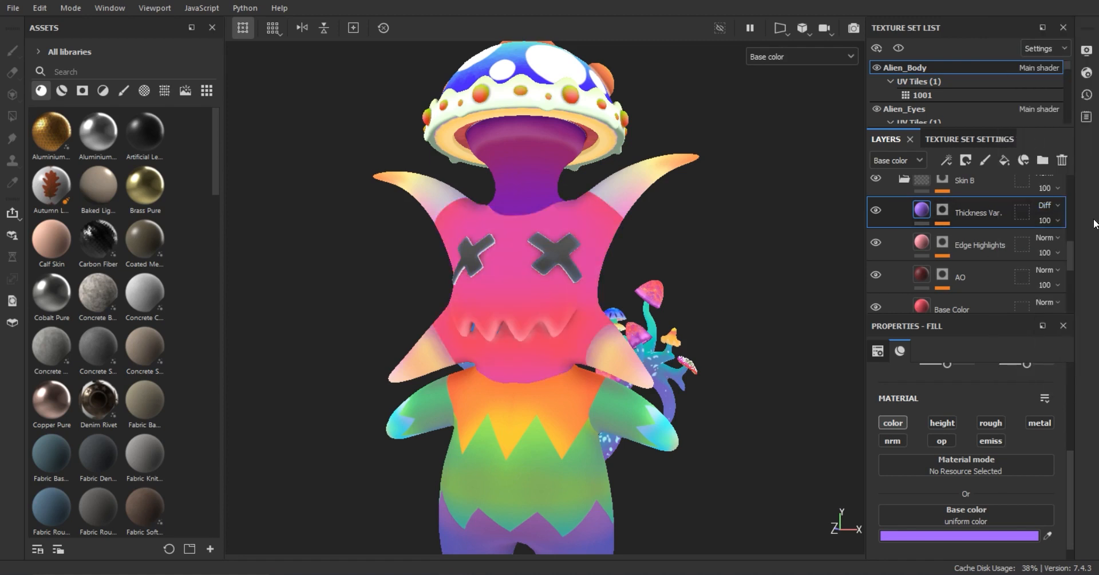
Set the opacity of Skin B's Thickness Var. layer to 65, keeping Divide blending, and check the head.
{"action": "left_click", "coordinate": [1052, 220]}
{"action": "left_click_drag", "start_coordinate": [1055, 243], "coordinate": [1072, 245]}
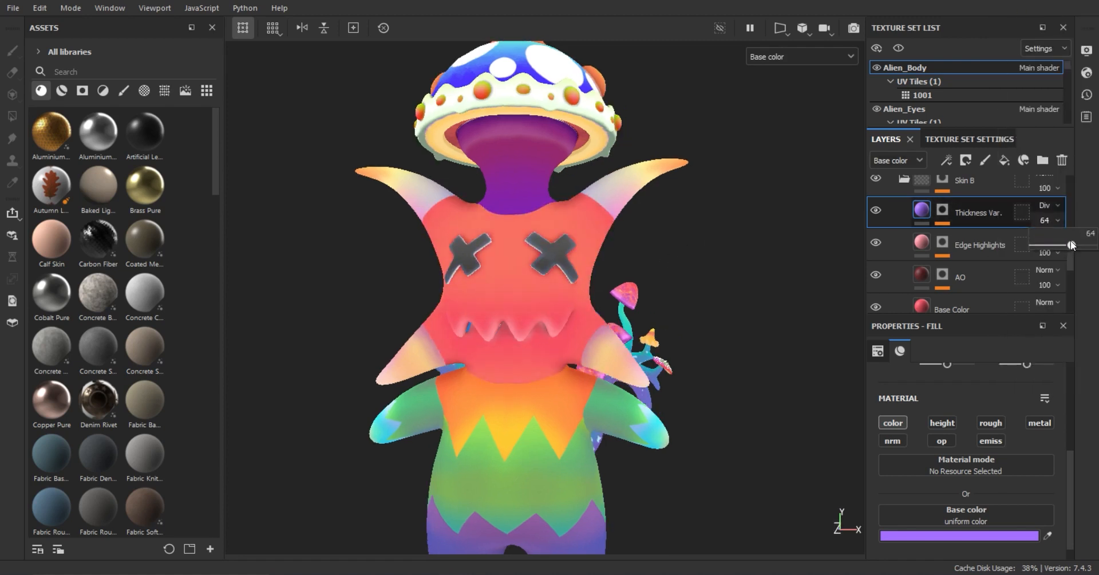
{"action": "left_click", "coordinate": [941, 211]}
{"action": "left_click", "coordinate": [918, 213]}
{"action": "left_click_drag", "start_coordinate": [687, 309], "coordinate": [437, 225], "text": "alt"}
{"action": "right_click_drag", "start_coordinate": [437, 225], "coordinate": [948, 378], "text": "alt"}
{"action": "left_click_drag", "start_coordinate": [744, 309], "coordinate": [175, 145], "text": "alt"}
{"action": "left_click_drag", "start_coordinate": [401, 200], "coordinate": [971, 228], "text": "alt"}
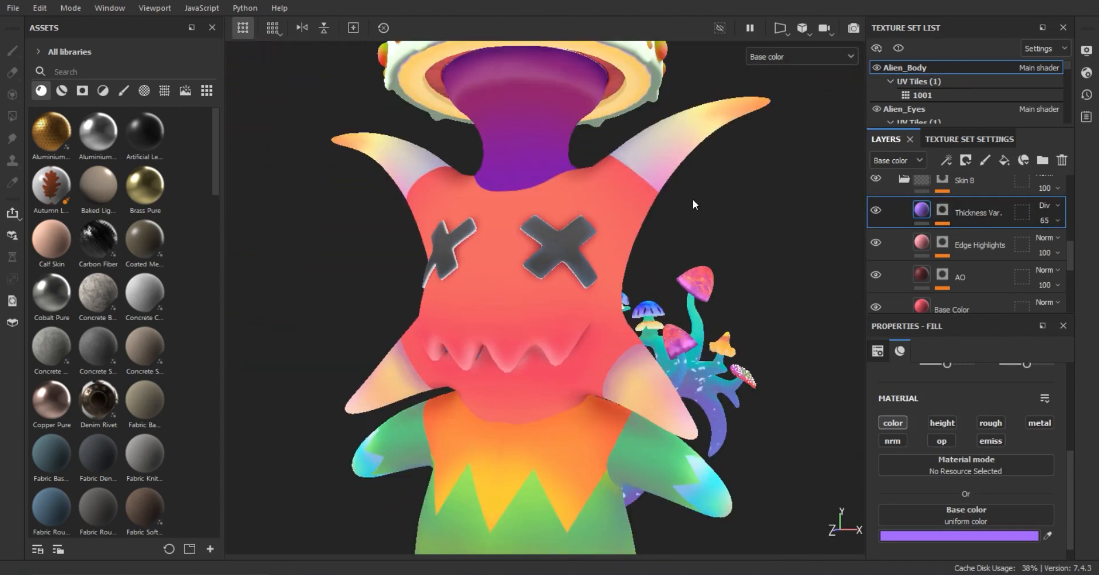
Add a color-only fill layer above Thickness Var. in Skin B and give it a black mask.
{"action": "left_click", "coordinate": [1003, 161]}
{"action": "left_click", "coordinate": [893, 422], "text": "alt"}
{"action": "left_click", "coordinate": [959, 535]}
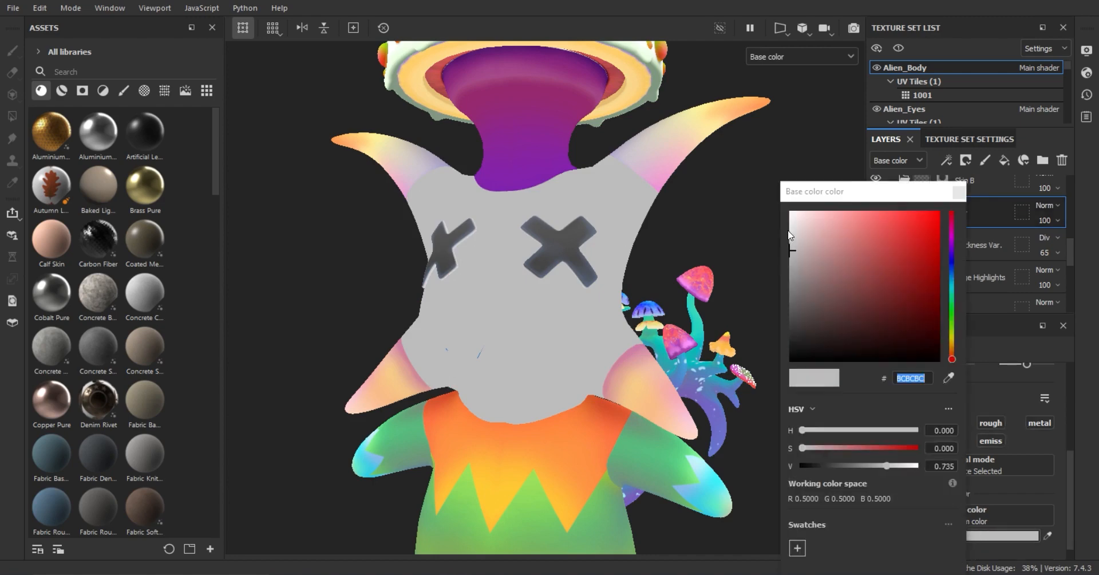
{"action": "left_click", "coordinate": [792, 211]}
{"action": "left_click", "coordinate": [966, 160]}
{"action": "left_click", "coordinate": [981, 196]}
Add a UV border generator to the new fill layer's mask.
{"action": "left_click", "coordinate": [946, 160]}
{"action": "left_click", "coordinate": [966, 178]}
{"action": "left_click", "coordinate": [966, 385]}
{"action": "left_click", "coordinate": [966, 512]}
{"action": "scroll", "coordinate": [935, 347], "scroll_direction": "down", "scroll_amount": 1}
Set the base color of Skin B's UV Border layer to black and check the shading around the head.
{"action": "left_click", "coordinate": [921, 210]}
{"action": "left_click", "coordinate": [973, 535]}
{"action": "left_click_drag", "start_coordinate": [824, 337], "coordinate": [800, 367]}
{"action": "left_click", "coordinate": [975, 193]}
{"action": "left_click_drag", "start_coordinate": [704, 320], "coordinate": [572, 321], "text": "alt"}
{"action": "scroll", "coordinate": [572, 321], "scroll_direction": "down", "scroll_amount": 3}
{"action": "scroll", "coordinate": [572, 321], "scroll_direction": "up", "scroll_amount": 3}
Add a corrections paint effect to the UV Border layer's mask and rename the layer Border Col. Var.
{"action": "left_click", "coordinate": [944, 209]}
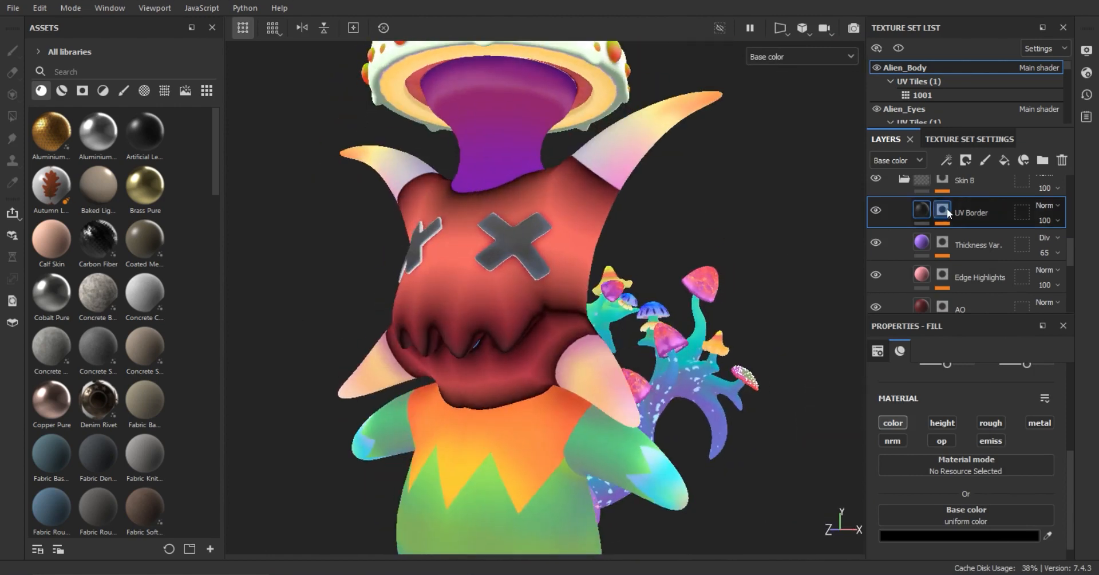
{"action": "left_click", "coordinate": [982, 195]}
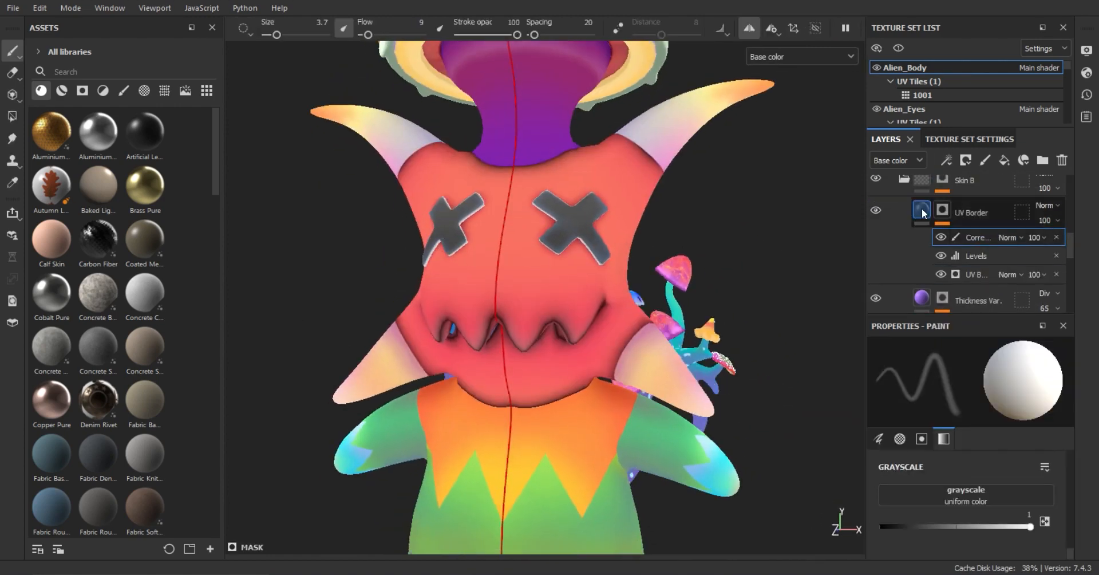
{"action": "double_click", "coordinate": [993, 211]}
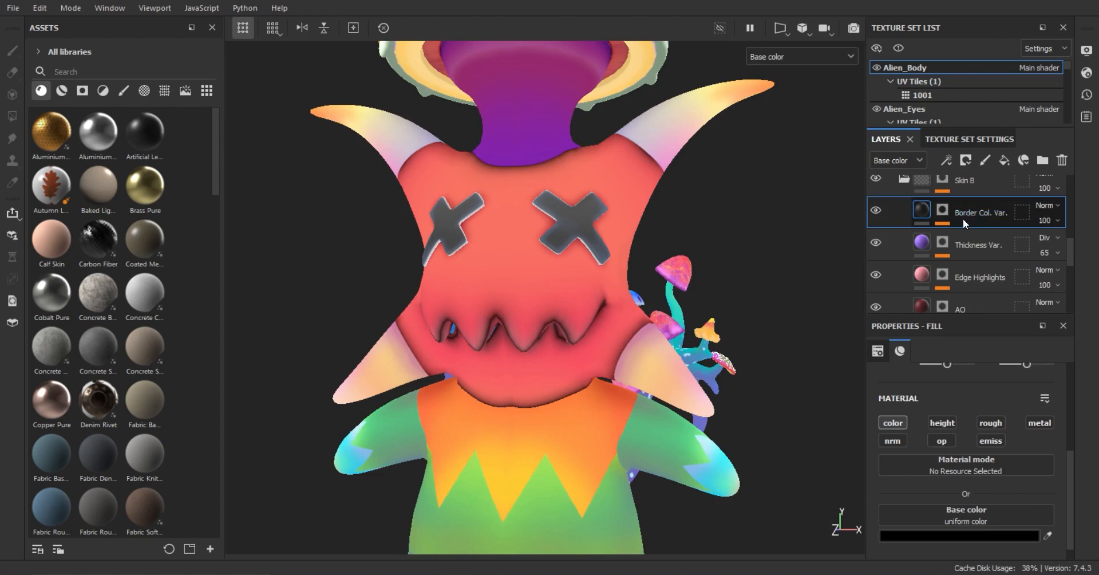
Change the base color of Skin B's Border Col. Var. layer to a bright red.
{"action": "left_click", "coordinate": [976, 534]}
{"action": "left_click_drag", "start_coordinate": [927, 306], "coordinate": [893, 186]}
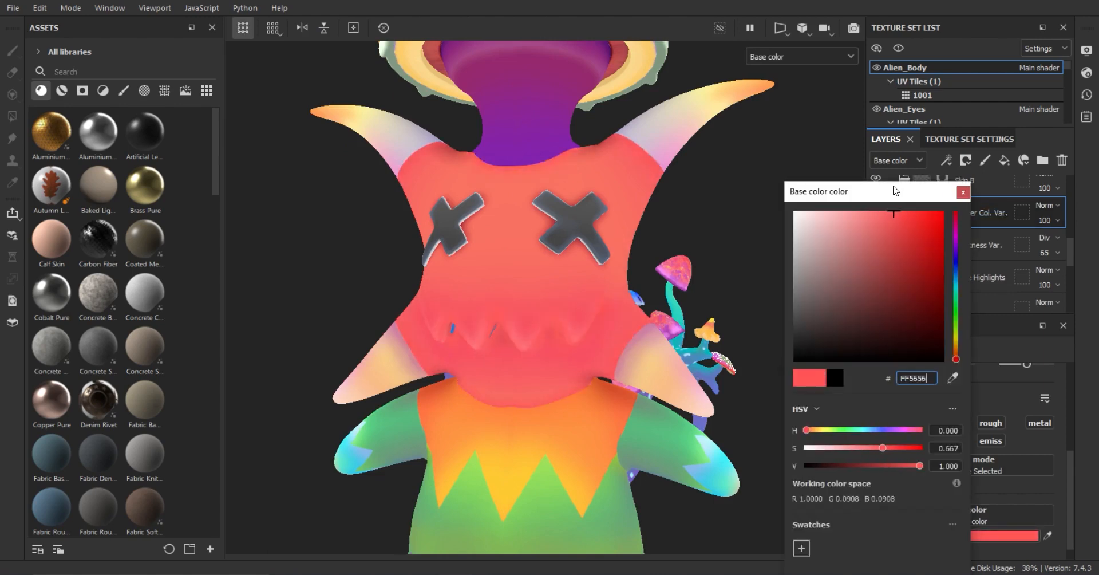
{"action": "left_click", "coordinate": [962, 193]}
{"action": "scroll", "coordinate": [544, 297], "scroll_direction": "down", "scroll_amount": 5}
{"action": "scroll", "coordinate": [515, 286], "scroll_direction": "up", "scroll_amount": 6}
{"action": "left_click_drag", "start_coordinate": [515, 287], "coordinate": [568, 298], "text": "alt"}
{"action": "scroll", "coordinate": [713, 339], "scroll_direction": "down", "scroll_amount": 3}
{"action": "scroll", "coordinate": [568, 299], "scroll_direction": "up", "scroll_amount": 2}
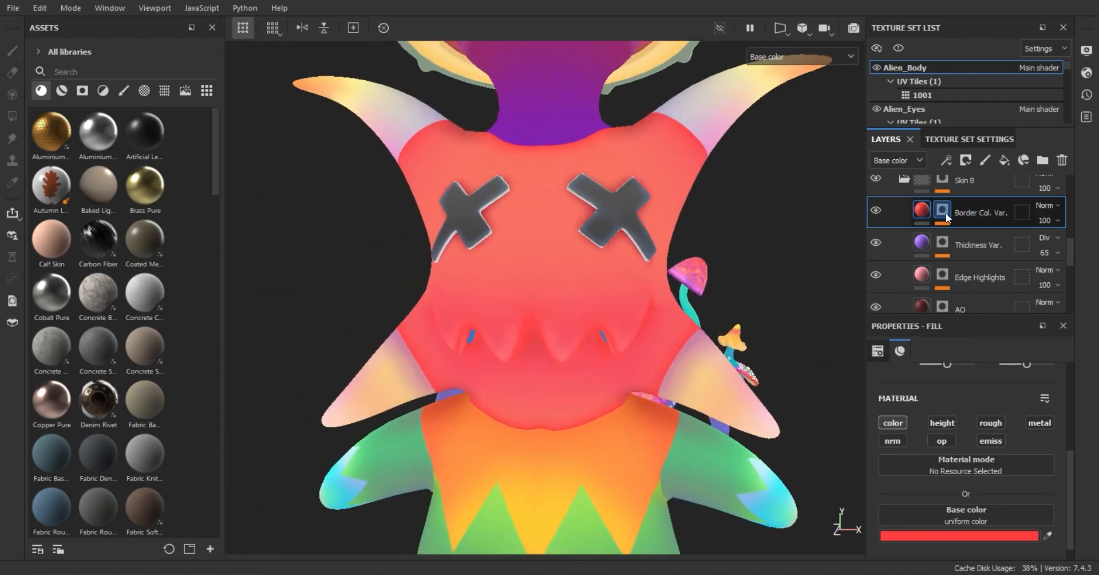
Set Skin B's Border Col. Var. layer to 70 opacity with Sadd (Signed Addition) blending.
{"action": "left_click_drag", "start_coordinate": [1069, 248], "coordinate": [1075, 248]}
{"action": "left_click", "coordinate": [1046, 205]}
{"action": "left_click", "coordinate": [1048, 204]}
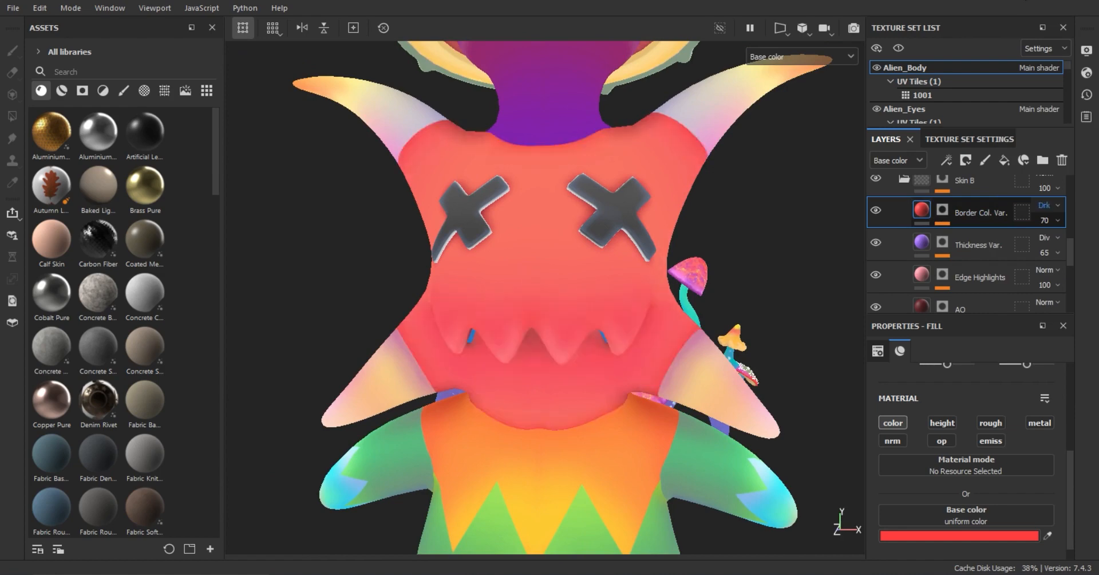
Add a white Light fill layer in Skin B, masked with a Light generator, black paint corrections and a Blur filter.
{"action": "scroll", "coordinate": [1045, 205], "scroll_direction": "down", "scroll_amount": 3}
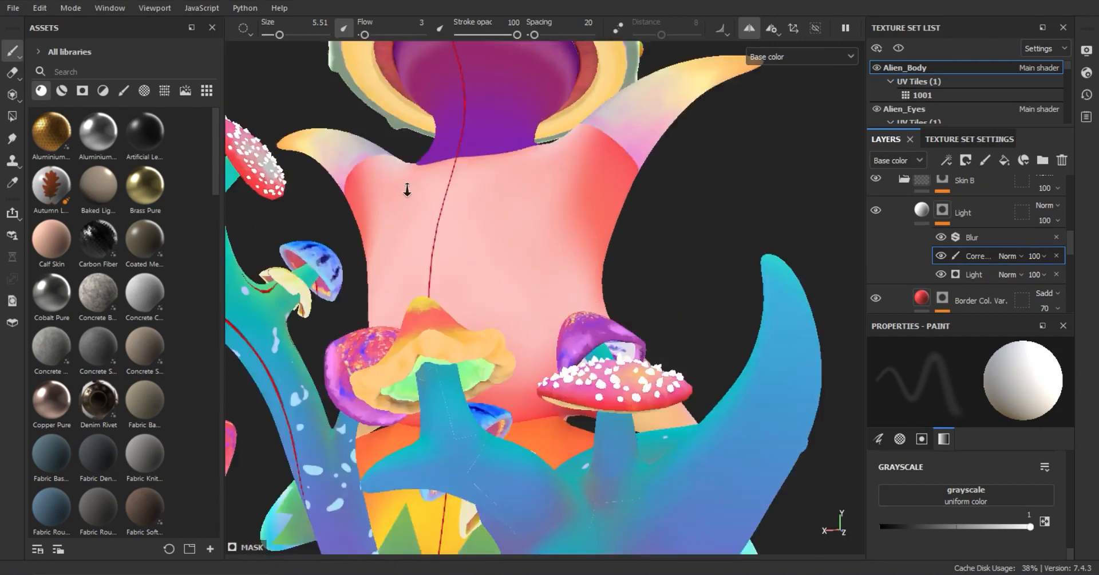
{"action": "left_click_drag", "start_coordinate": [404, 184], "coordinate": [645, 284], "text": "alt"}
{"action": "scroll", "coordinate": [546, 268], "scroll_direction": "up", "scroll_amount": 3}
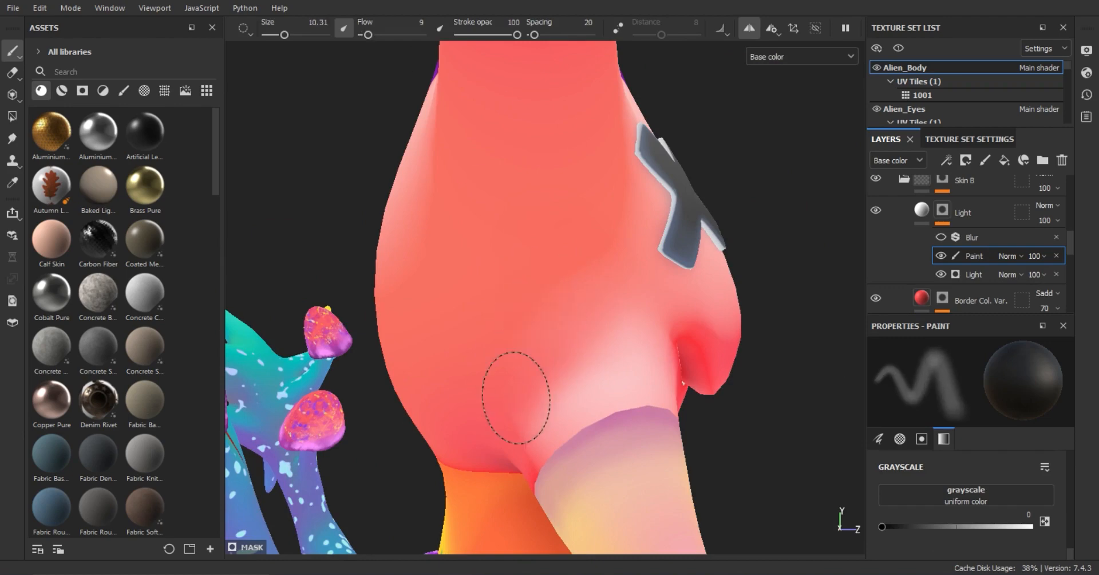
{"action": "left_click_drag", "start_coordinate": [544, 295], "coordinate": [1016, 202], "text": "alt"}
{"action": "scroll", "coordinate": [395, 226], "scroll_direction": "down", "scroll_amount": 5}
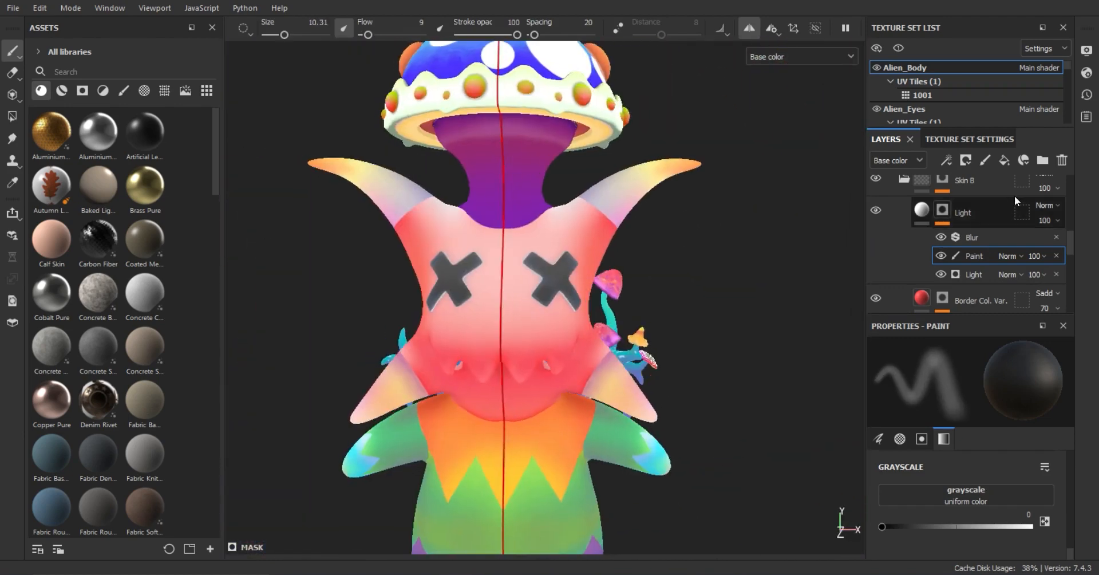
Recolor Skin B's Light layer golden yellow and try blending modes, settling on Soft Light at 100 opacity.
{"action": "right_click_drag", "start_coordinate": [629, 343], "coordinate": [955, 404], "text": "alt"}
{"action": "left_click_drag", "start_coordinate": [744, 372], "coordinate": [210, 359], "text": "alt"}
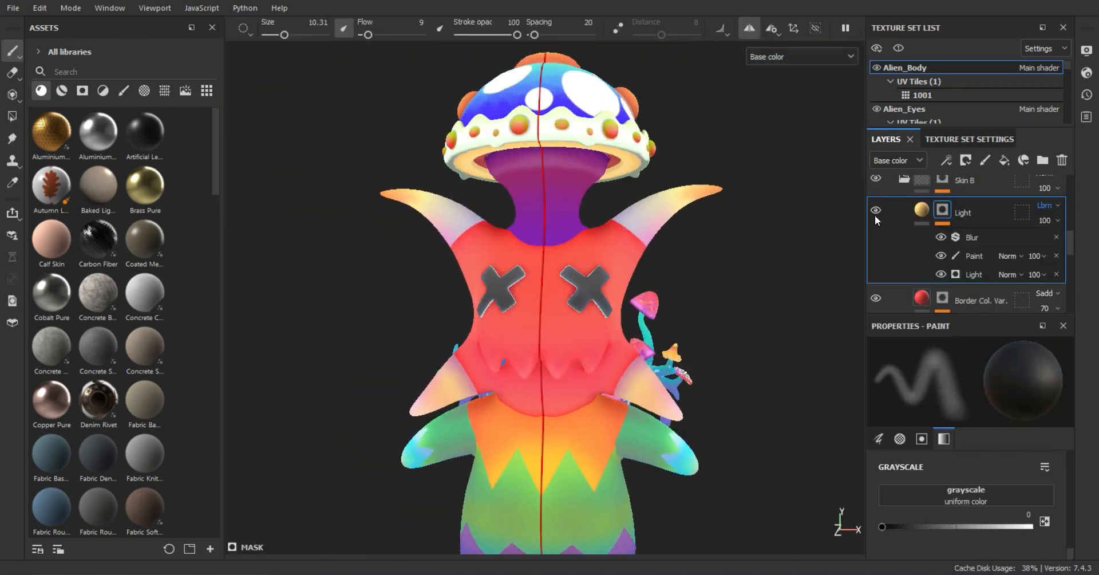
{"action": "left_click", "coordinate": [1044, 205]}
{"action": "left_click", "coordinate": [1045, 209]}
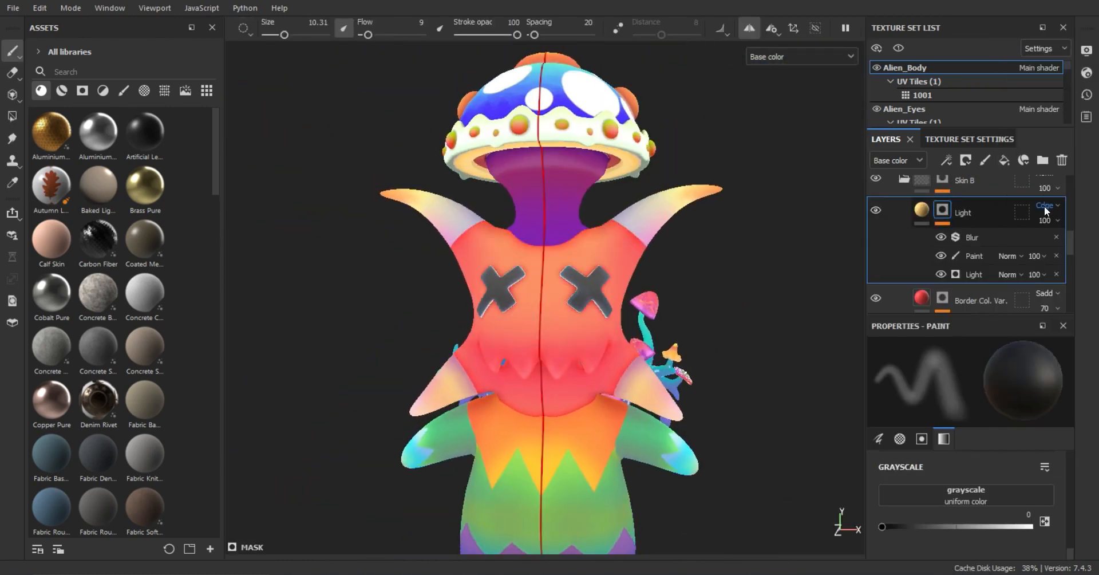
{"action": "left_click", "coordinate": [1045, 205]}
{"action": "left_click", "coordinate": [1045, 209]}
{"action": "scroll", "coordinate": [1047, 208], "scroll_direction": "down", "scroll_amount": 2}
{"action": "left_click", "coordinate": [954, 202]}
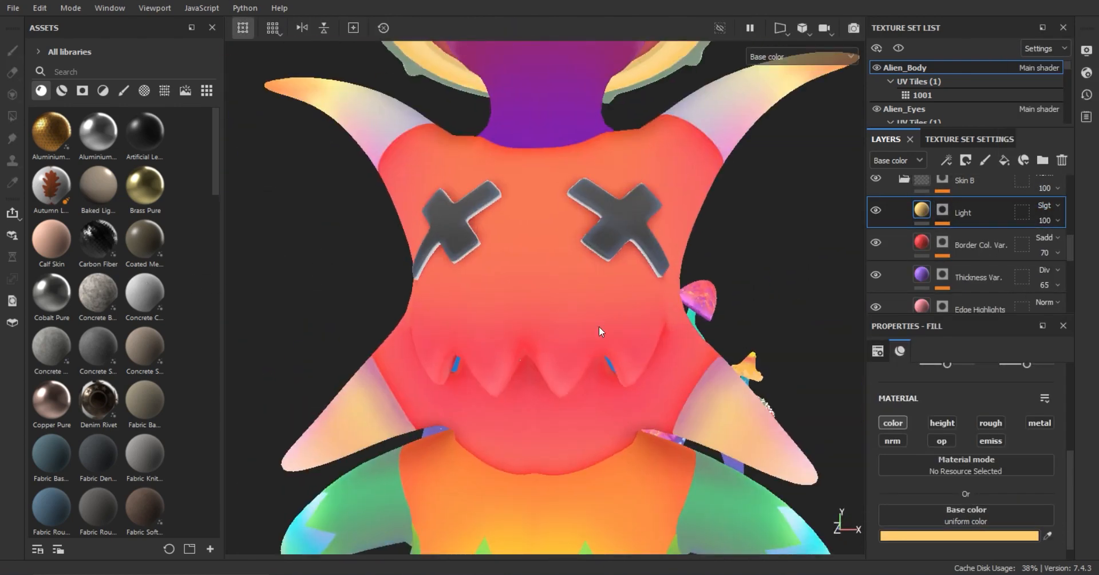
Examine the head skin from several angles and distances, comparing it with a layer hidden and shown.
{"action": "scroll", "coordinate": [915, 236], "scroll_direction": "up", "scroll_amount": 5}
{"action": "left_click", "coordinate": [875, 191]}
{"action": "left_click", "coordinate": [875, 191]}
{"action": "scroll", "coordinate": [938, 240], "scroll_direction": "down", "scroll_amount": 5}
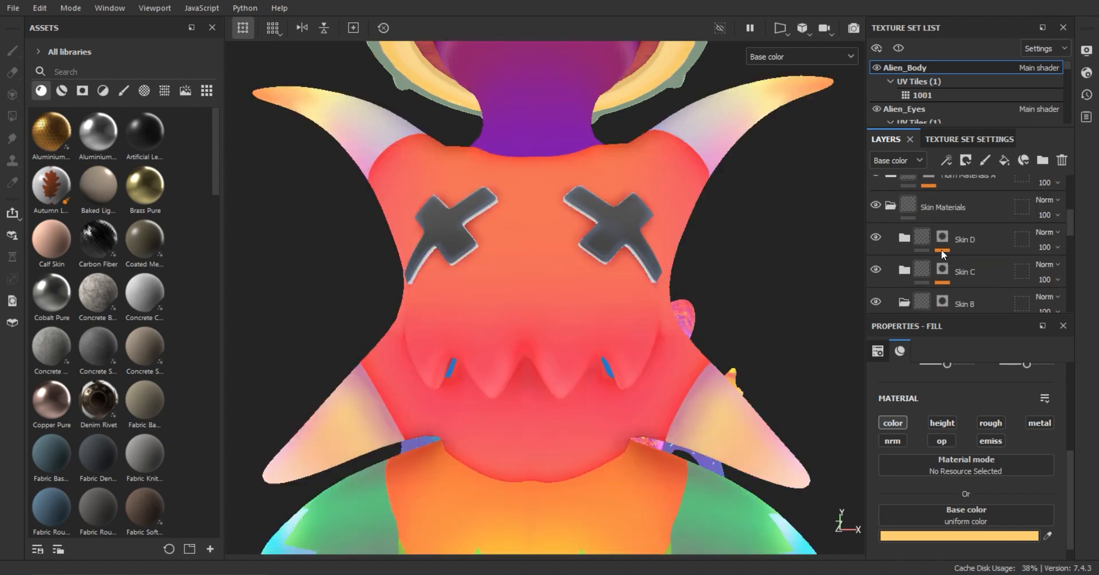
{"action": "scroll", "coordinate": [540, 312], "scroll_direction": "down", "scroll_amount": 6}
{"action": "left_click_drag", "start_coordinate": [400, 309], "coordinate": [613, 303], "text": "alt"}
{"action": "scroll", "coordinate": [589, 300], "scroll_direction": "up", "scroll_amount": 4}
{"action": "scroll", "coordinate": [567, 300], "scroll_direction": "down", "scroll_amount": 3}
{"action": "scroll", "coordinate": [540, 292], "scroll_direction": "up", "scroll_amount": 3}
{"action": "scroll", "coordinate": [466, 289], "scroll_direction": "down", "scroll_amount": 4}
{"action": "mouse_move", "coordinate": [540, 292]}
{"action": "left_mouse_down", "text": "alt"}
{"action": "mouse_move", "coordinate": [466, 289]}
{"action": "mouse_move", "coordinate": [544, 289]}
{"action": "left_mouse_up", "text": "alt"}
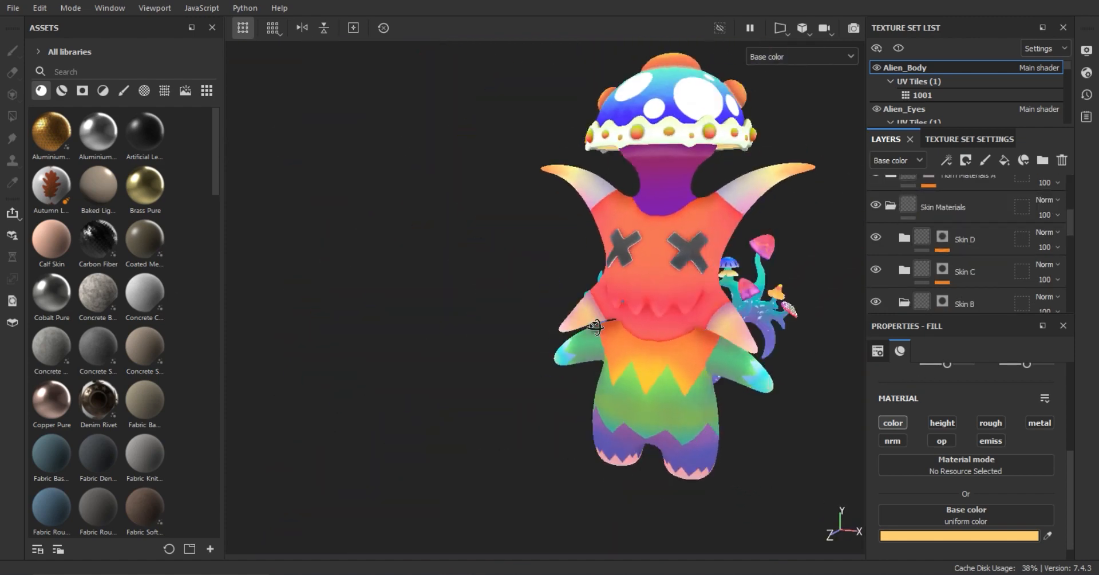
Examine the hand tip up close with Skin D's AO Col. Var. layer hidden and shown.
{"action": "scroll", "coordinate": [543, 287], "scroll_direction": "up", "scroll_amount": 3}
{"action": "left_click_drag", "start_coordinate": [607, 206], "coordinate": [552, 209], "text": "alt"}
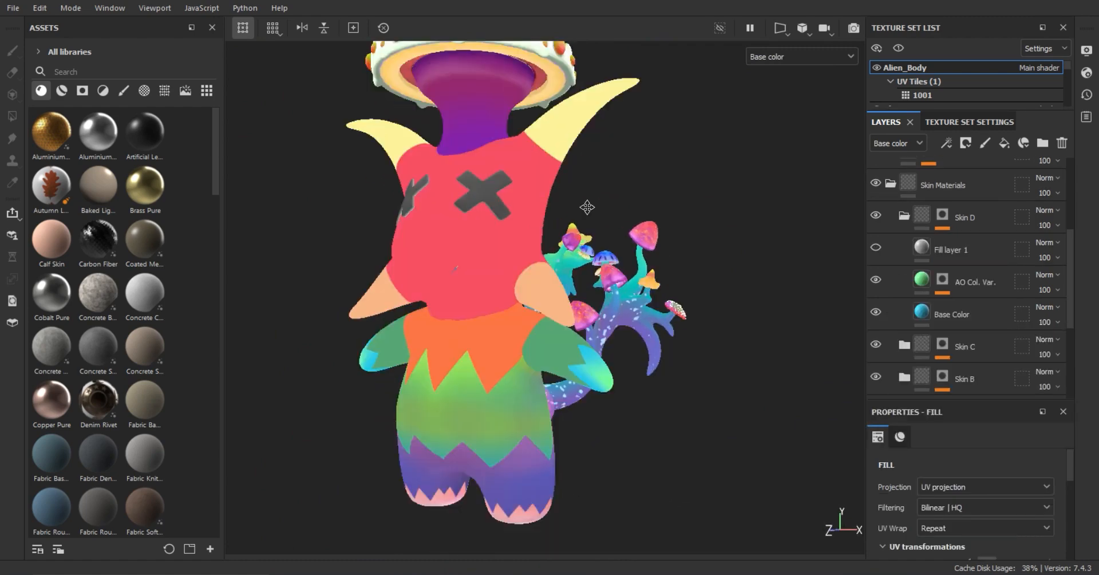
{"action": "scroll", "coordinate": [583, 343], "scroll_direction": "up", "scroll_amount": 5}
{"action": "left_click_drag", "start_coordinate": [579, 358], "coordinate": [564, 388], "text": "alt"}
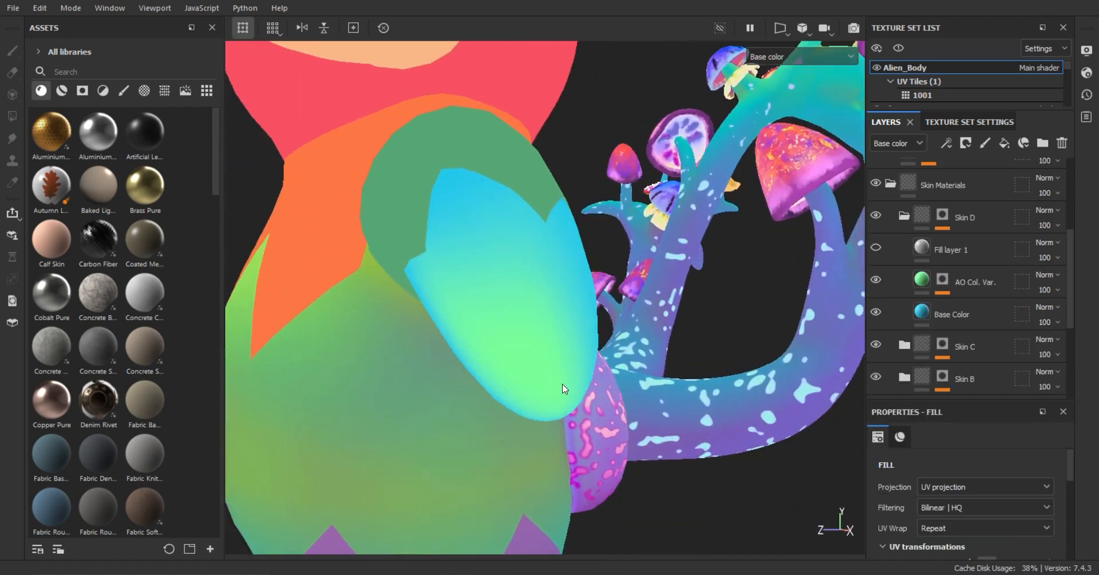
{"action": "left_click", "coordinate": [876, 279]}
{"action": "left_click", "coordinate": [875, 279]}
{"action": "mouse_move", "coordinate": [738, 320]}
{"action": "left_mouse_down", "text": "alt"}
{"action": "mouse_move", "coordinate": [572, 332]}
{"action": "mouse_move", "coordinate": [766, 309]}
{"action": "mouse_move", "coordinate": [574, 326]}
{"action": "mouse_move", "coordinate": [722, 332]}
{"action": "left_mouse_up", "text": "alt"}
Check the effects in Skin D's AO Col. Var. mask one by one and rename the layer Color Strokes A.
{"action": "left_click", "coordinate": [942, 280]}
{"action": "left_click", "coordinate": [941, 325]}
{"action": "left_click", "coordinate": [941, 325]}
{"action": "left_click", "coordinate": [939, 343]}
{"action": "left_click", "coordinate": [939, 343]}
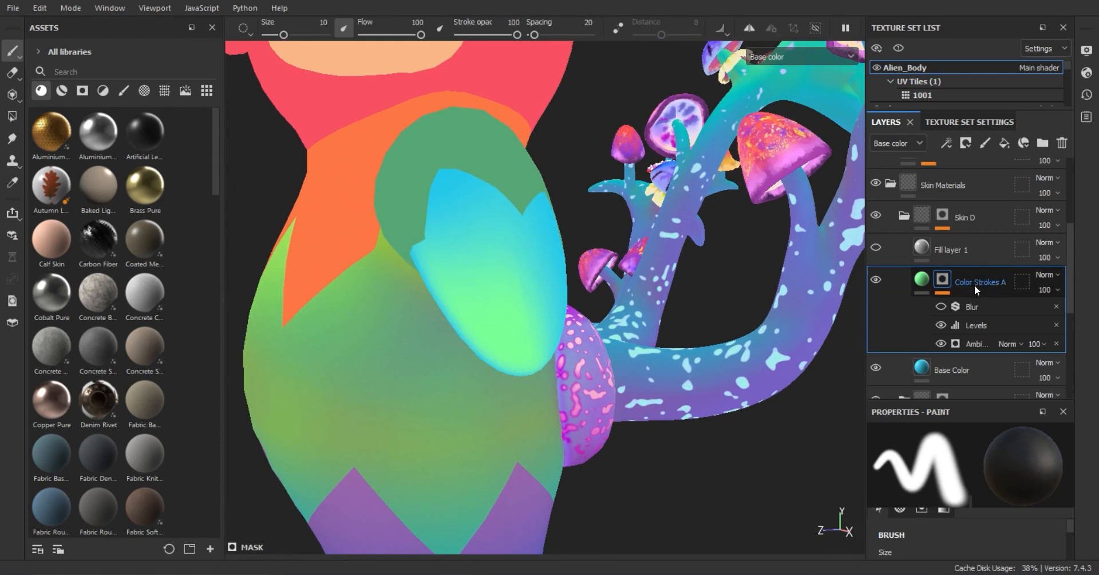
Remove the Blur, Levels and Ambient Occlusion effects from the Color Strokes A mask and add a Paint effect.
{"action": "left_click", "coordinate": [1056, 306]}
{"action": "left_click", "coordinate": [1056, 306]}
{"action": "left_click", "coordinate": [1054, 307]}
{"action": "left_click", "coordinate": [946, 143]}
{"action": "left_click", "coordinate": [973, 179]}
Paint green strokes on the edge of the hand tip in the Color Strokes A mask with the Felt Tip Large brush.
{"action": "left_click", "coordinate": [123, 91]}
{"action": "mouse_move", "coordinate": [120, 140]}
{"action": "left_click_drag", "start_coordinate": [215, 123], "coordinate": [219, 191]}
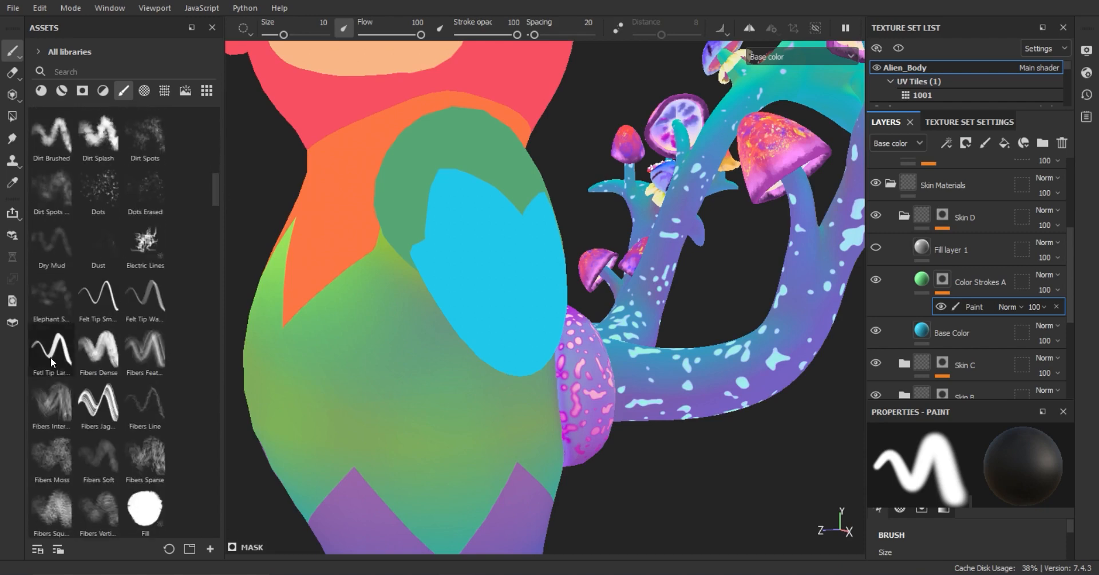
{"action": "left_click", "coordinate": [50, 357]}
{"action": "left_click_drag", "start_coordinate": [486, 291], "coordinate": [552, 291], "text": "alt"}
{"action": "left_click_drag", "start_coordinate": [454, 284], "coordinate": [490, 294], "text": "alt"}
{"action": "right_click_drag", "start_coordinate": [490, 294], "coordinate": [251, 122], "text": "alt"}
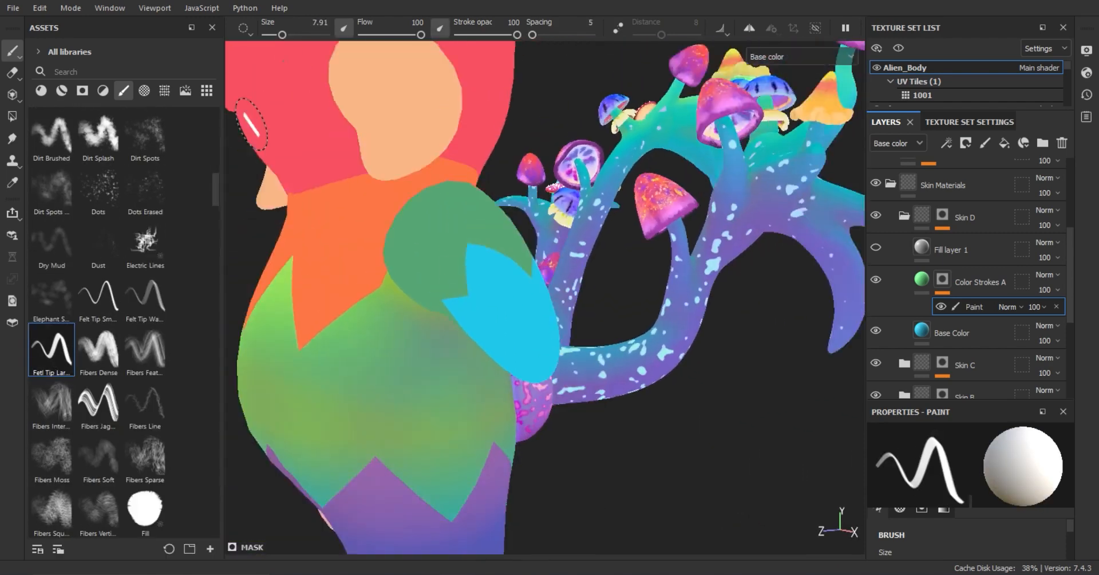
{"action": "left_click_drag", "start_coordinate": [250, 123], "coordinate": [759, 188], "text": "alt"}
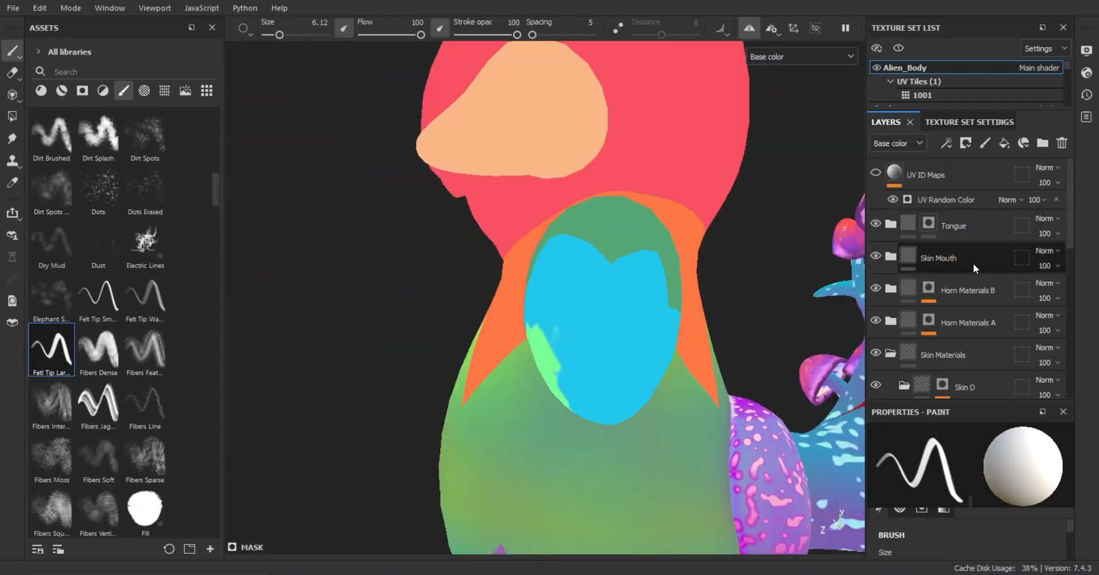
Extend the green strokes over the hand tip in the Color Strokes A mask, with Levels and Blur above the paint.
{"action": "scroll", "coordinate": [972, 264], "scroll_direction": "up", "scroll_amount": 3}
{"action": "mouse_move", "coordinate": [563, 344]}
{"action": "left_mouse_down", "text": "alt"}
{"action": "mouse_move", "coordinate": [731, 319]}
{"action": "mouse_move", "coordinate": [539, 272]}
{"action": "left_mouse_up", "text": "alt"}
{"action": "scroll", "coordinate": [540, 273], "scroll_direction": "up", "scroll_amount": 3}
{"action": "scroll", "coordinate": [876, 178], "scroll_direction": "up", "scroll_amount": 3}
{"action": "left_click_drag", "start_coordinate": [707, 306], "coordinate": [651, 352], "text": "alt"}
{"action": "scroll", "coordinate": [1023, 253], "scroll_direction": "down", "scroll_amount": 3}
{"action": "left_click", "coordinate": [942, 310]}
{"action": "mouse_move", "coordinate": [490, 321]}
{"action": "left_mouse_down", "text": "alt"}
{"action": "mouse_move", "coordinate": [646, 401]}
{"action": "mouse_move", "coordinate": [530, 342]}
{"action": "mouse_move", "coordinate": [527, 313]}
{"action": "mouse_move", "coordinate": [539, 290]}
{"action": "mouse_move", "coordinate": [895, 400]}
{"action": "mouse_move", "coordinate": [503, 336]}
{"action": "mouse_move", "coordinate": [700, 348]}
{"action": "mouse_move", "coordinate": [372, 378]}
{"action": "left_mouse_up", "text": "alt"}
{"action": "scroll", "coordinate": [701, 348], "scroll_direction": "up", "scroll_amount": 4}
{"action": "middle_click_drag", "start_coordinate": [372, 377], "coordinate": [667, 265], "text": "alt"}
{"action": "left_click_drag", "start_coordinate": [668, 265], "coordinate": [623, 258], "text": "alt"}
{"action": "left_click_drag", "start_coordinate": [613, 252], "coordinate": [575, 312]}
{"action": "mouse_move", "coordinate": [575, 301]}
{"action": "left_mouse_down"}
{"action": "mouse_move", "coordinate": [574, 263]}
{"action": "mouse_move", "coordinate": [572, 286]}
{"action": "mouse_move", "coordinate": [645, 319]}
{"action": "mouse_move", "coordinate": [552, 284]}
{"action": "mouse_move", "coordinate": [477, 283]}
{"action": "mouse_move", "coordinate": [601, 286]}
{"action": "left_mouse_up"}
Set the Blur filter intensity in the Color Strokes A mask to 2.5.
{"action": "left_click", "coordinate": [940, 311]}
{"action": "left_click", "coordinate": [973, 311]}
{"action": "type", "text": "2.5"}
{"action": "key", "text": "Return"}
{"action": "mouse_move", "coordinate": [629, 335]}
{"action": "left_mouse_down", "text": "alt"}
{"action": "mouse_move", "coordinate": [560, 403]}
{"action": "mouse_move", "coordinate": [624, 326]}
{"action": "left_mouse_up", "text": "alt"}
Add a corrections paint effect above the Blur in the Color Strokes A mask and touch up the hand tip.
{"action": "left_click", "coordinate": [946, 142]}
{"action": "left_click", "coordinate": [983, 179]}
{"action": "left_click_drag", "start_coordinate": [446, 352], "coordinate": [515, 342], "text": "alt"}
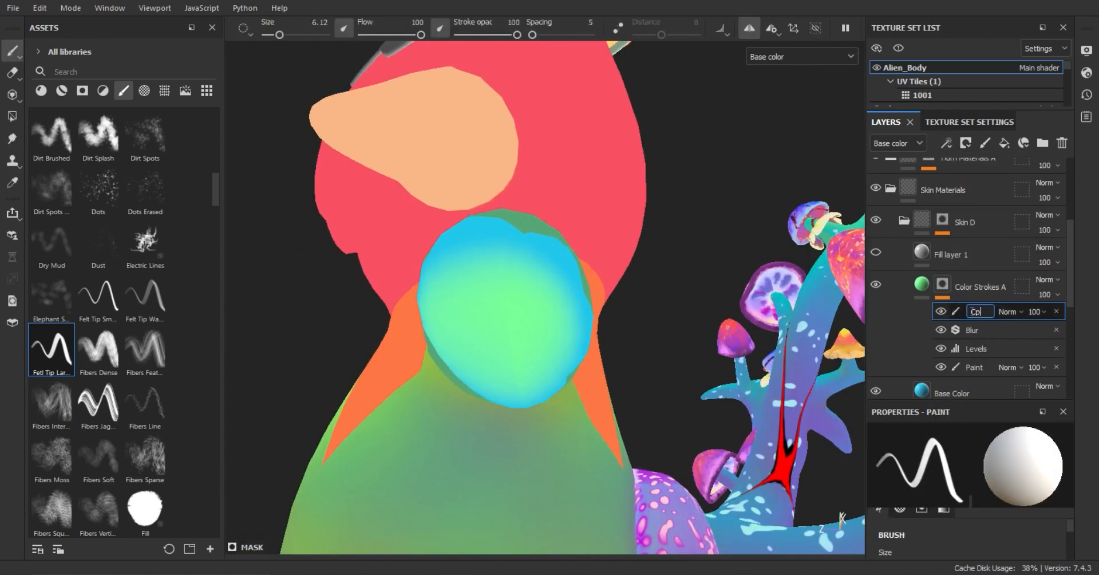
{"action": "left_click_drag", "start_coordinate": [563, 275], "coordinate": [544, 305], "text": "alt"}
{"action": "left_click", "coordinate": [1007, 311]}
{"action": "left_click", "coordinate": [1016, 20]}
Add an Edge Hilights layer in Skin D masked by a Curvature generator with Global Balance 0.07 and Global Blur 0.
{"action": "mouse_move", "coordinate": [509, 401]}
{"action": "left_mouse_down", "text": "alt"}
{"action": "mouse_move", "coordinate": [505, 346]}
{"action": "mouse_move", "coordinate": [505, 404]}
{"action": "left_mouse_up", "text": "alt"}
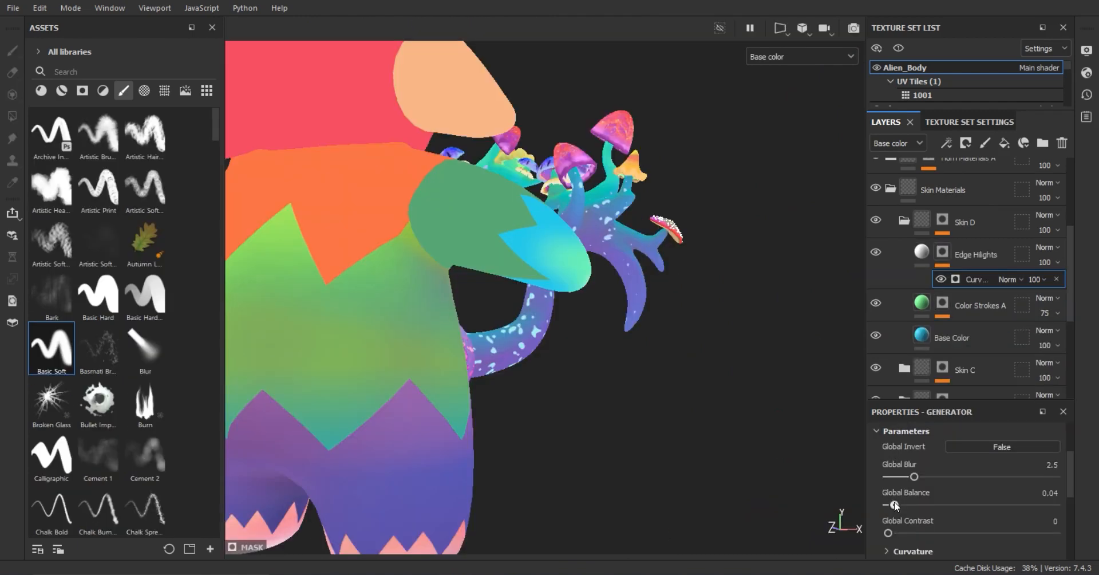
{"action": "left_click_drag", "start_coordinate": [896, 504], "coordinate": [899, 504]}
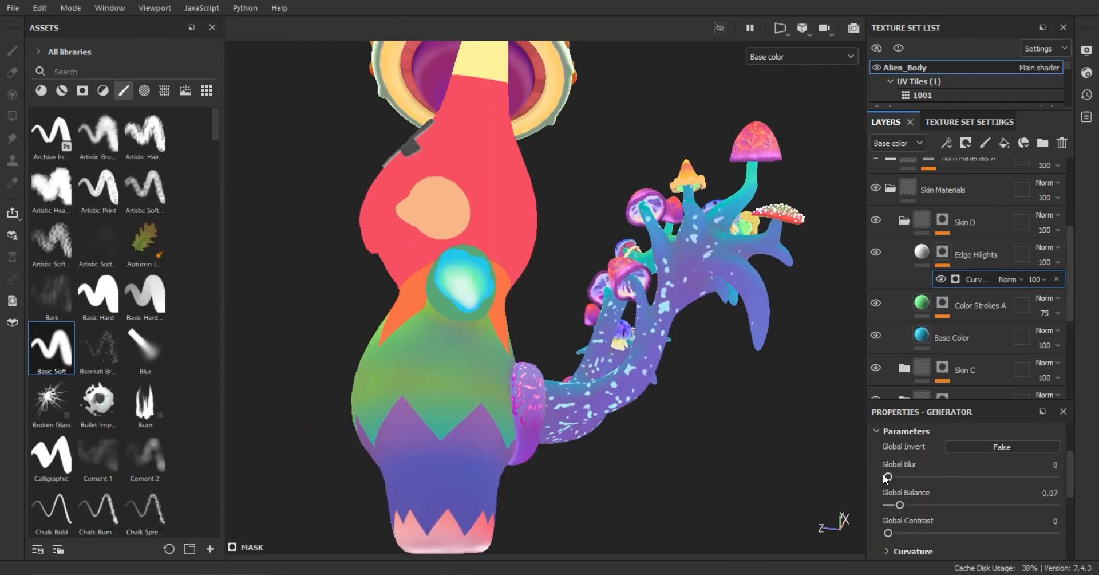
{"action": "scroll", "coordinate": [931, 472], "scroll_direction": "down", "scroll_amount": 3}
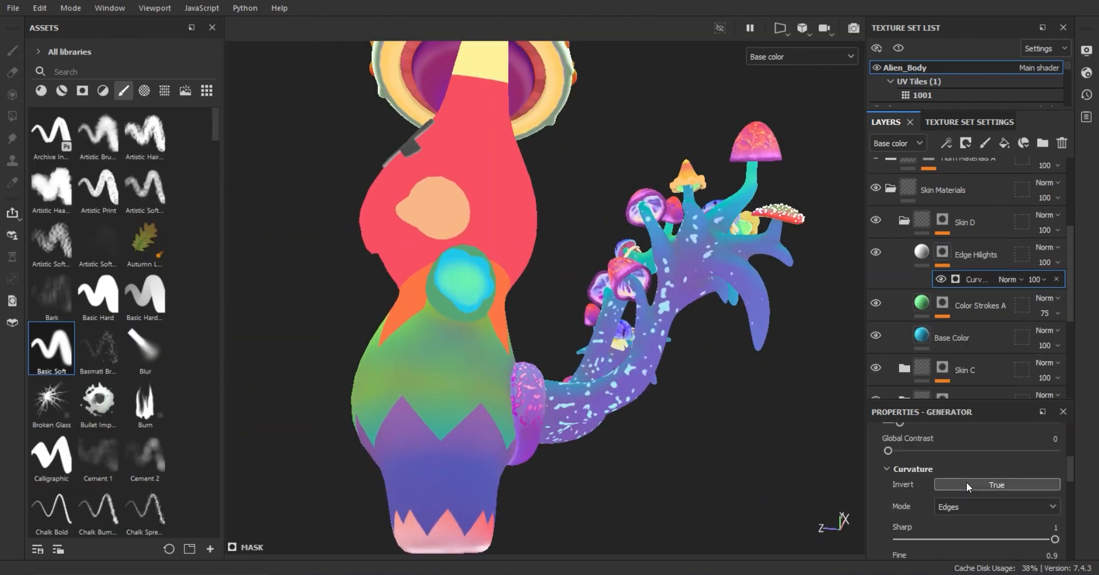
{"action": "scroll", "coordinate": [967, 485], "scroll_direction": "down", "scroll_amount": 3}
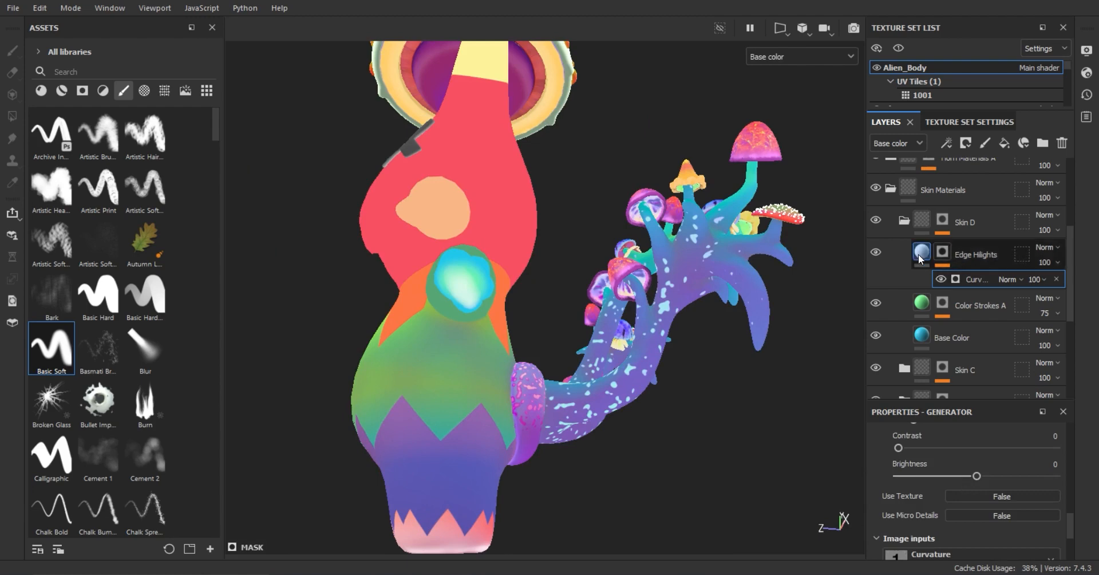
Change the base color of Skin D's Edge Hilights layer to coral red.
{"action": "left_click", "coordinate": [918, 254]}
{"action": "left_click", "coordinate": [919, 253]}
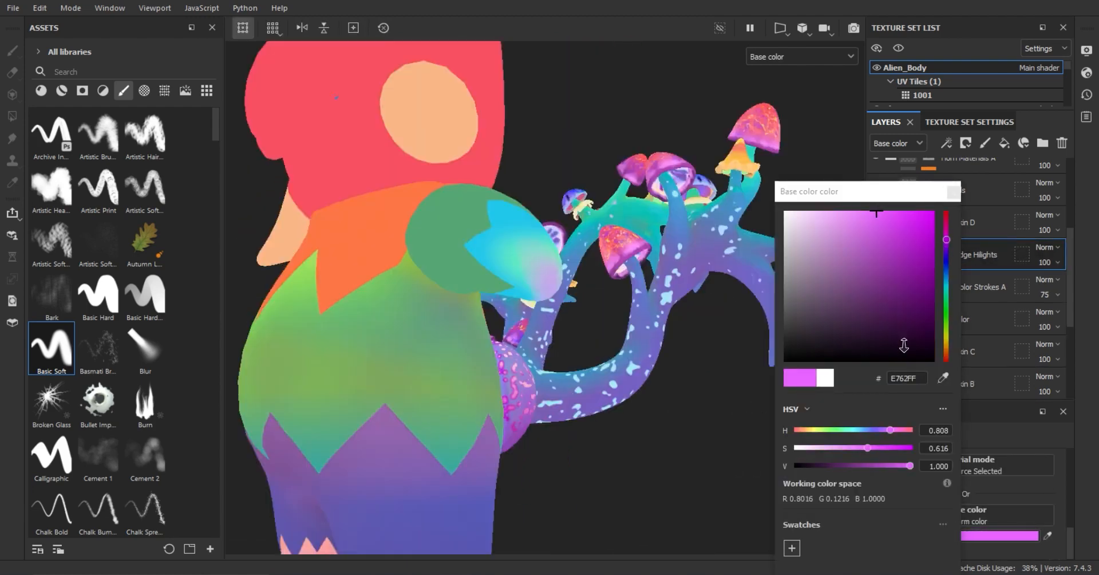
{"action": "left_click", "coordinate": [849, 213]}
{"action": "left_click_drag", "start_coordinate": [948, 210], "coordinate": [883, 203]}
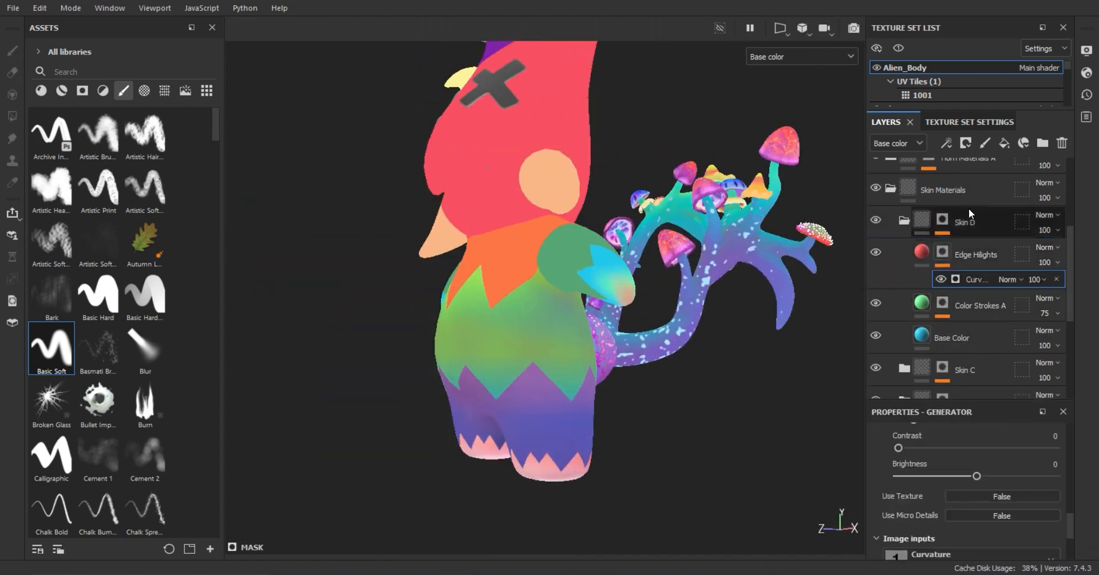
Add a Blur filter above the Curvature generator in the Edge Hilights mask.
{"action": "left_click", "coordinate": [946, 142]}
{"action": "left_click", "coordinate": [981, 244]}
{"action": "left_click", "coordinate": [966, 471]}
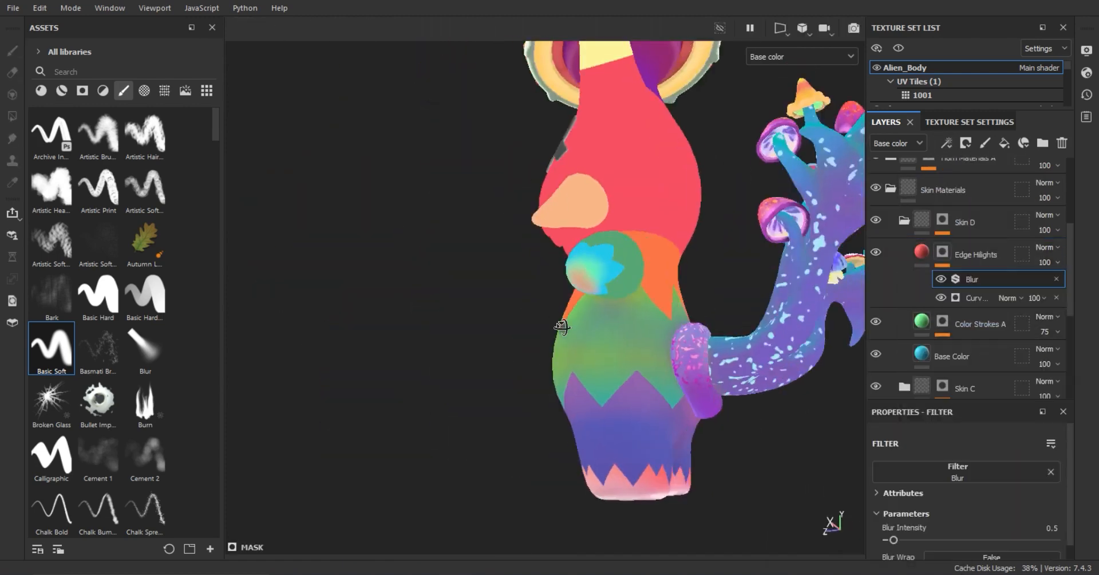
Color Skin D's new Color Strokes B layer pink and set its opacity to 50.
{"action": "left_click", "coordinate": [946, 143]}
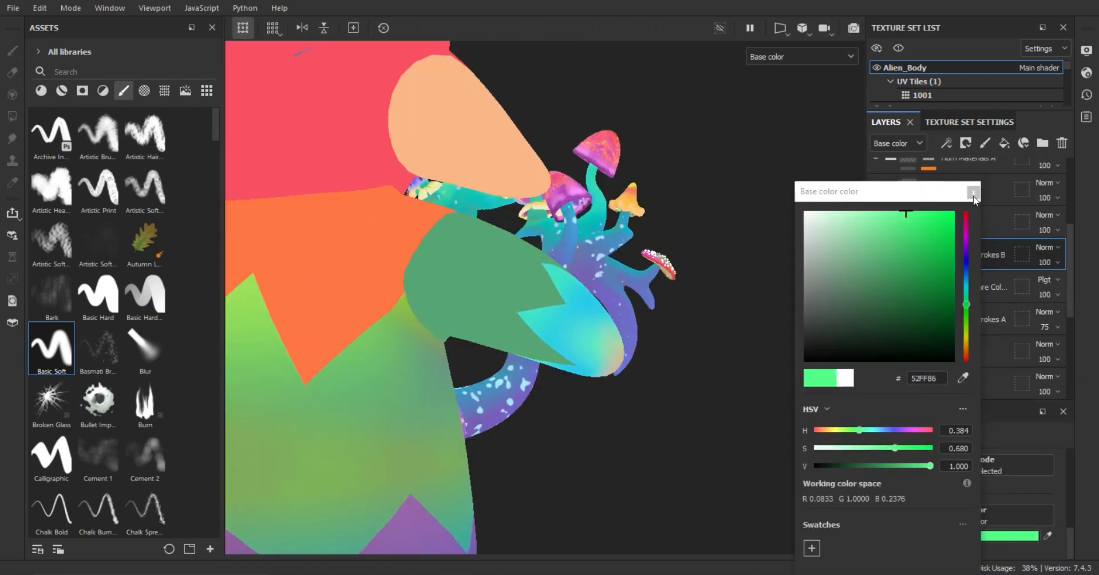
{"action": "left_click", "coordinate": [966, 214]}
{"action": "left_click", "coordinate": [880, 157]}
{"action": "left_click", "coordinate": [1045, 247]}
{"action": "left_click", "coordinate": [1044, 262]}
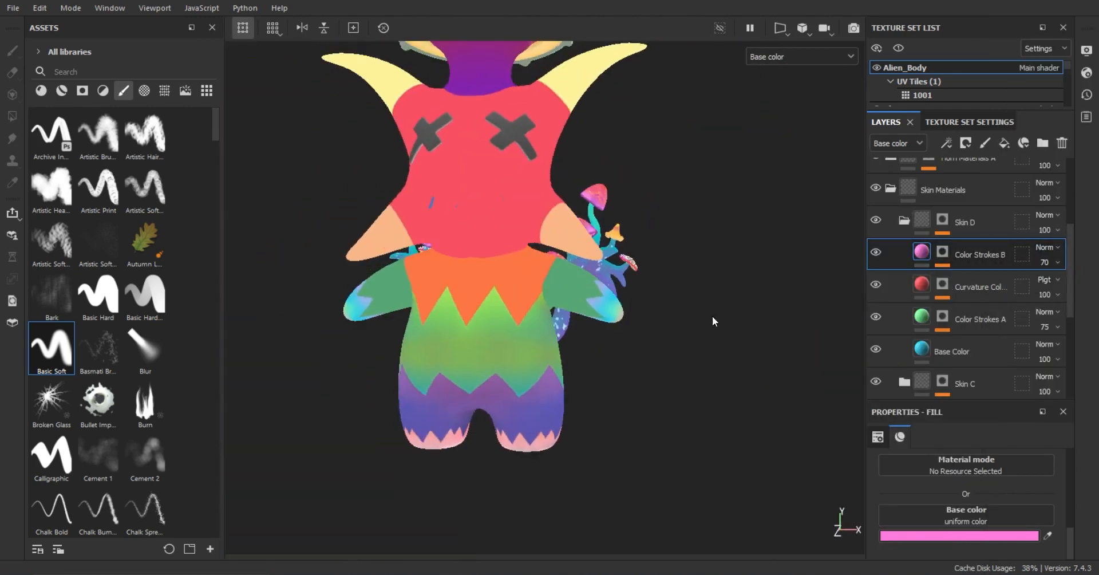
{"action": "left_click_drag", "start_coordinate": [1076, 288], "coordinate": [1065, 282]}
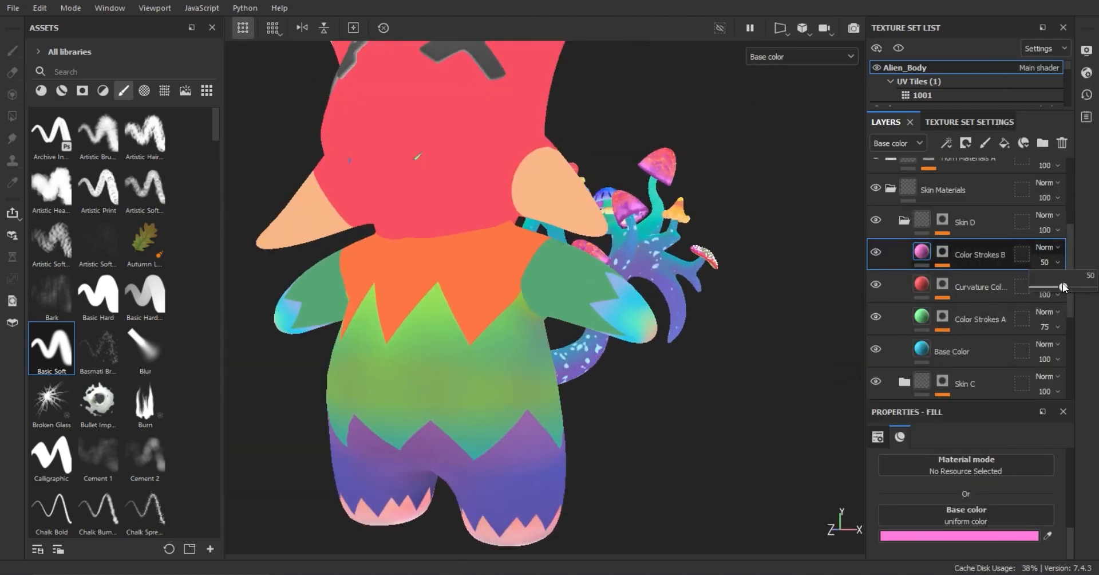
Frame the whole character, collapse Skin D and compare the look with Skin Materials hidden and shown.
{"action": "key", "text": "f"}
{"action": "left_click", "coordinate": [903, 220]}
{"action": "left_click", "coordinate": [876, 188]}
{"action": "left_click", "coordinate": [875, 187]}
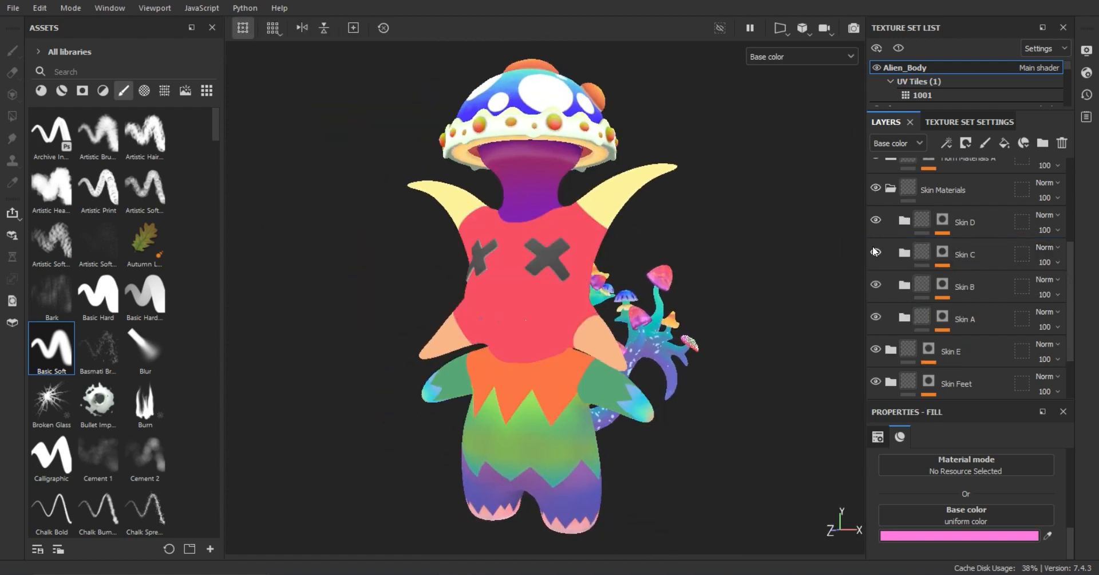
Duplicate the Base Color layer inside Skin C and rename the copy AO.
{"action": "left_click", "coordinate": [902, 254]}
{"action": "left_click", "coordinate": [980, 259]}
{"action": "key", "text": "ctrl+v"}
{"action": "double_click", "coordinate": [973, 282]}
{"action": "type", "text": "A"}
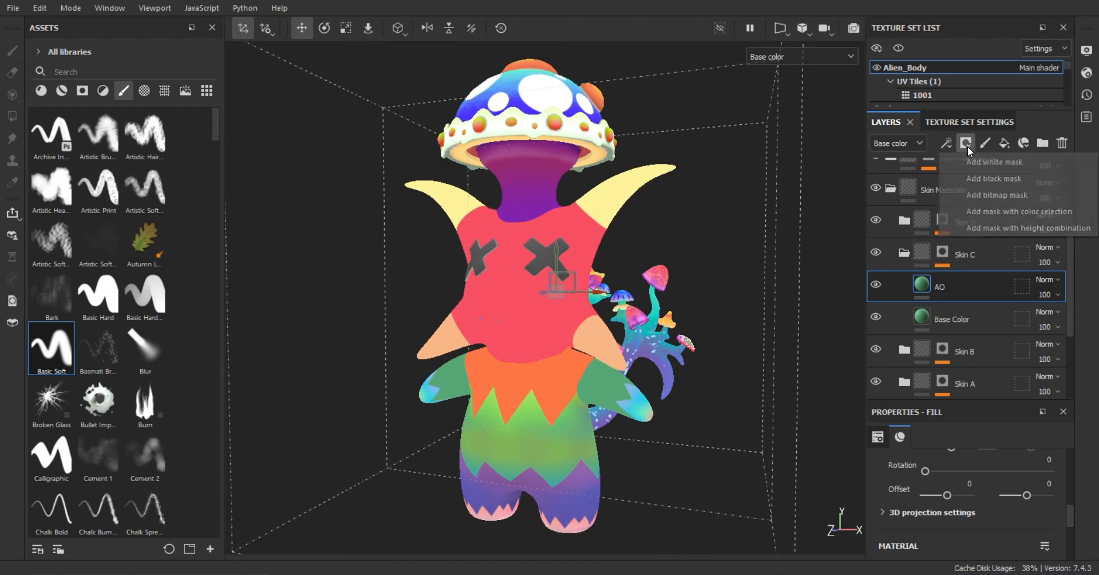
Add a black mask with an Ambient Occlusion generator to the AO layer inside Skin C.
{"action": "left_click", "coordinate": [967, 146]}
{"action": "left_click", "coordinate": [977, 173]}
{"action": "left_click", "coordinate": [948, 145]}
{"action": "left_click", "coordinate": [962, 160]}
{"action": "left_click", "coordinate": [995, 469]}
{"action": "left_click", "coordinate": [994, 320]}
{"action": "middle_click_drag", "start_coordinate": [578, 385], "coordinate": [600, 350], "text": "alt"}
{"action": "scroll", "coordinate": [600, 350], "scroll_direction": "up", "scroll_amount": 2}
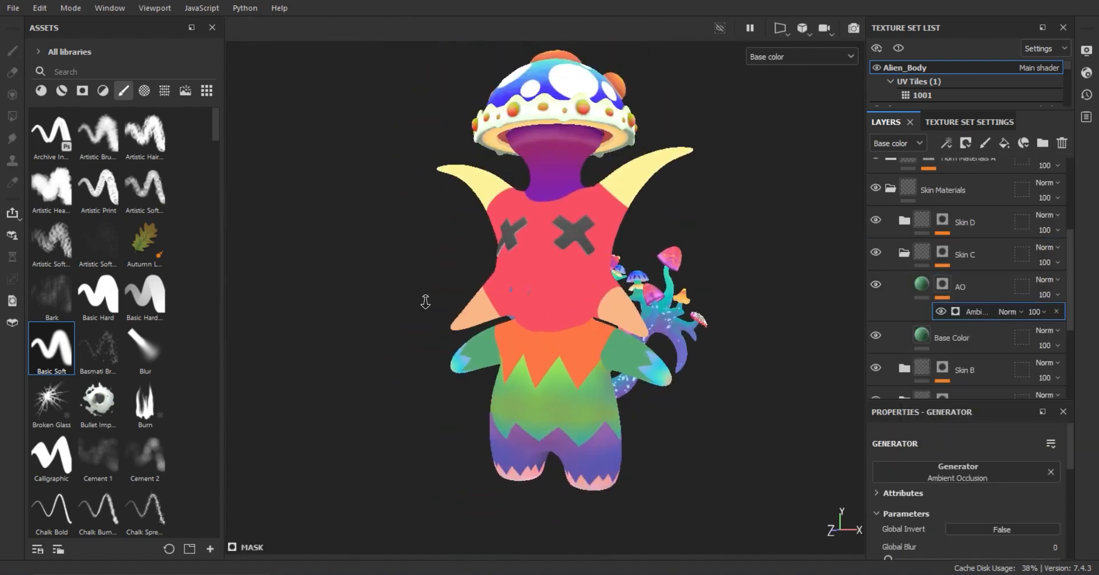